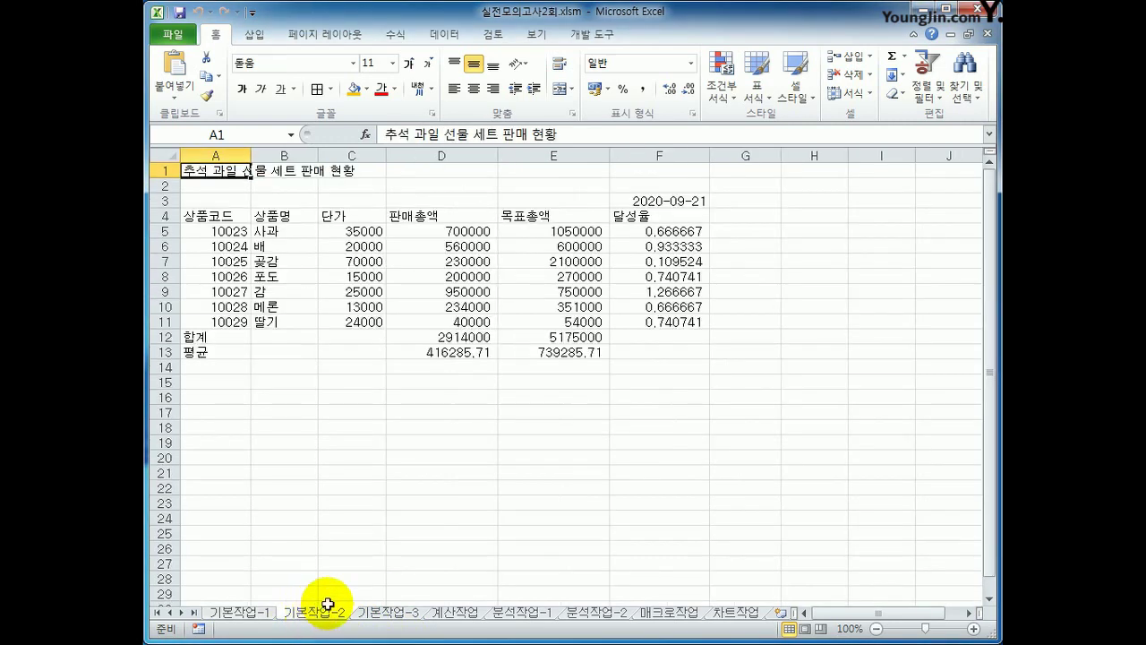
Merge the title cells A1:F1 and center the text both horizontally and vertically.
left_click_drag(218, 172, 640, 172)
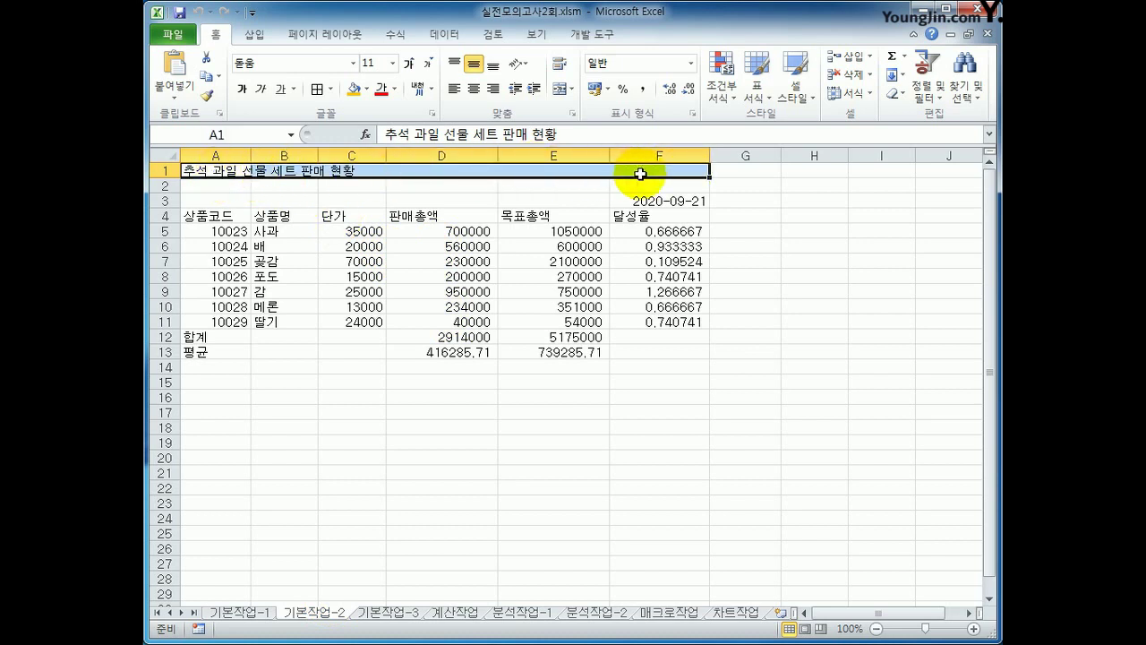
right_click(592, 171)
left_click(701, 412)
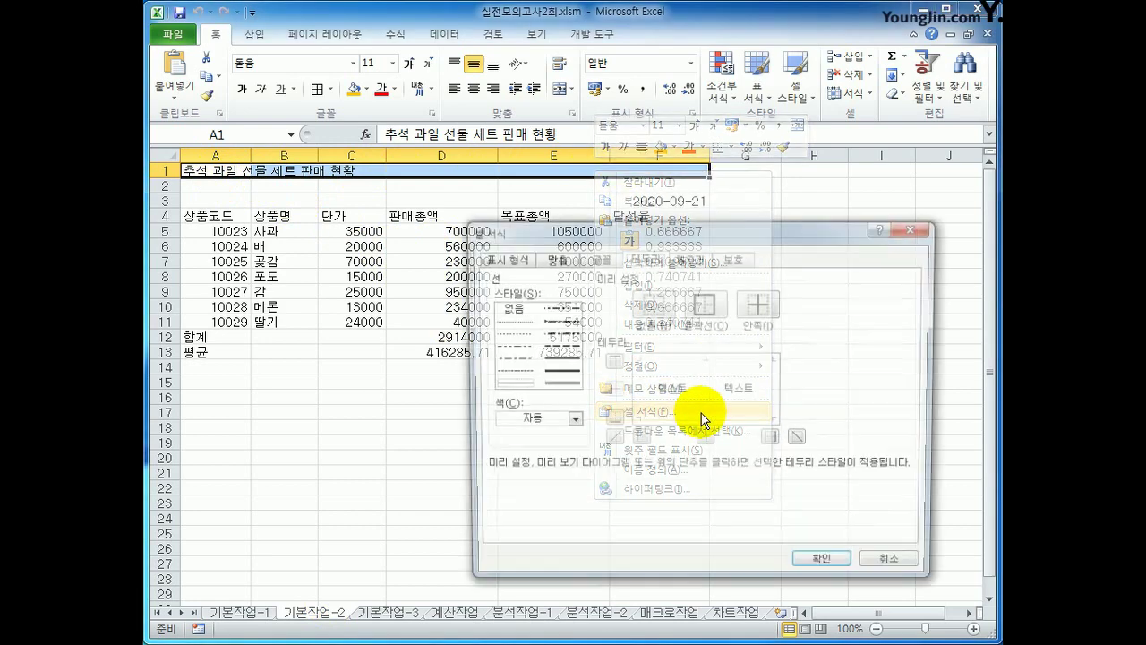
left_click_drag(584, 234, 487, 173)
left_click(467, 198)
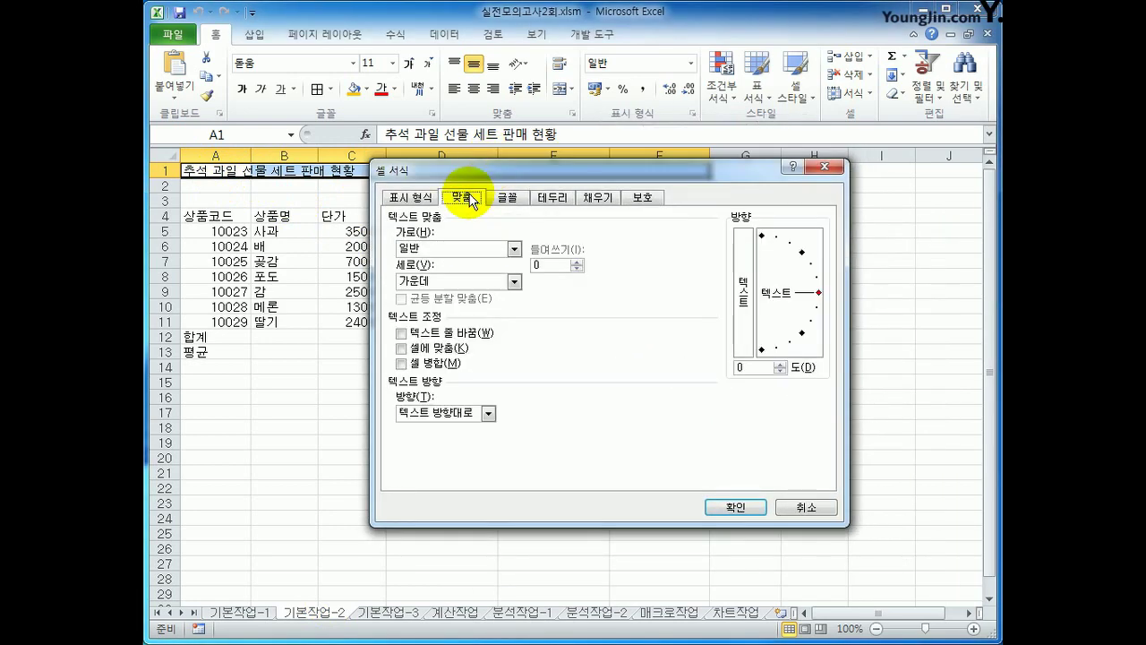
left_click(452, 365)
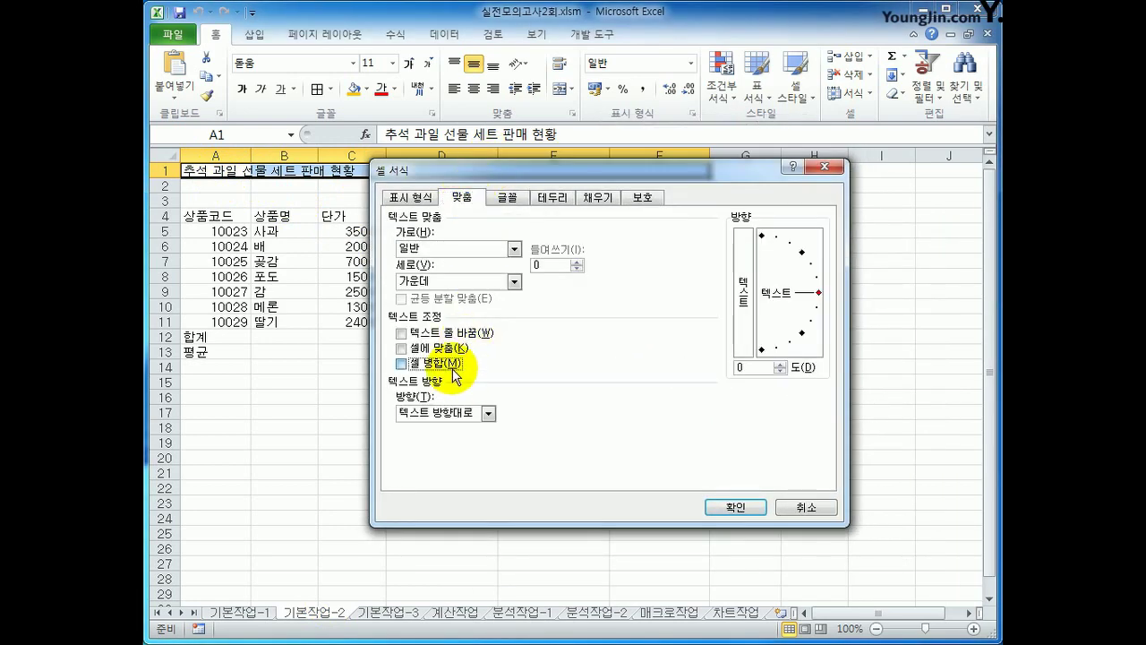
left_click(460, 248)
left_click(437, 281)
left_click(455, 283)
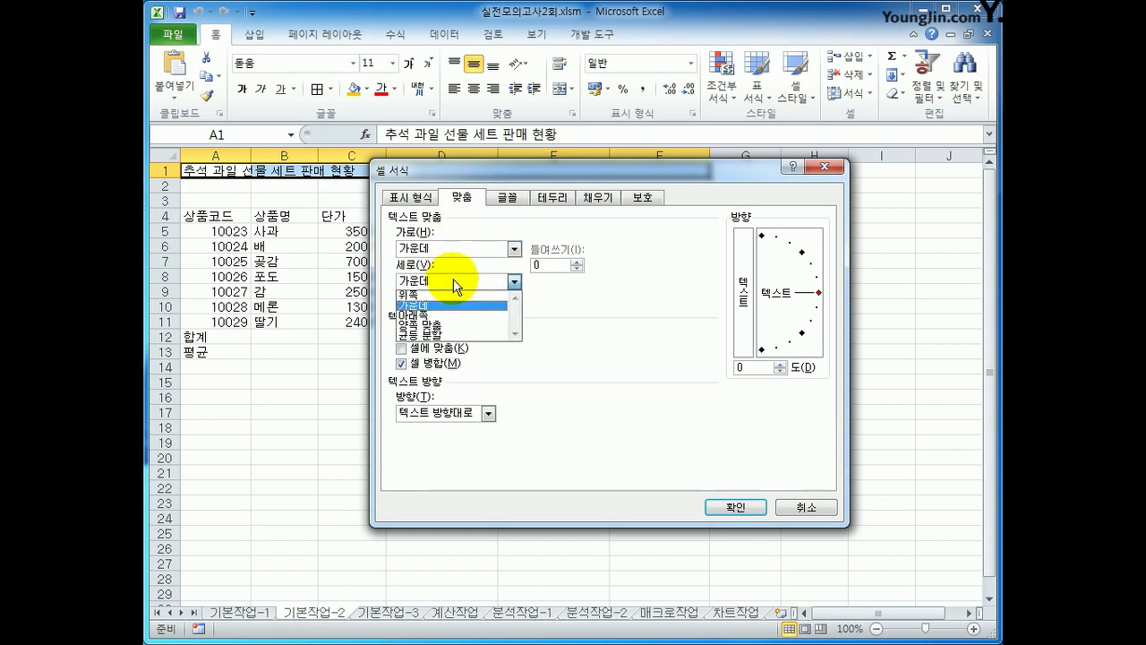
left_click(451, 305)
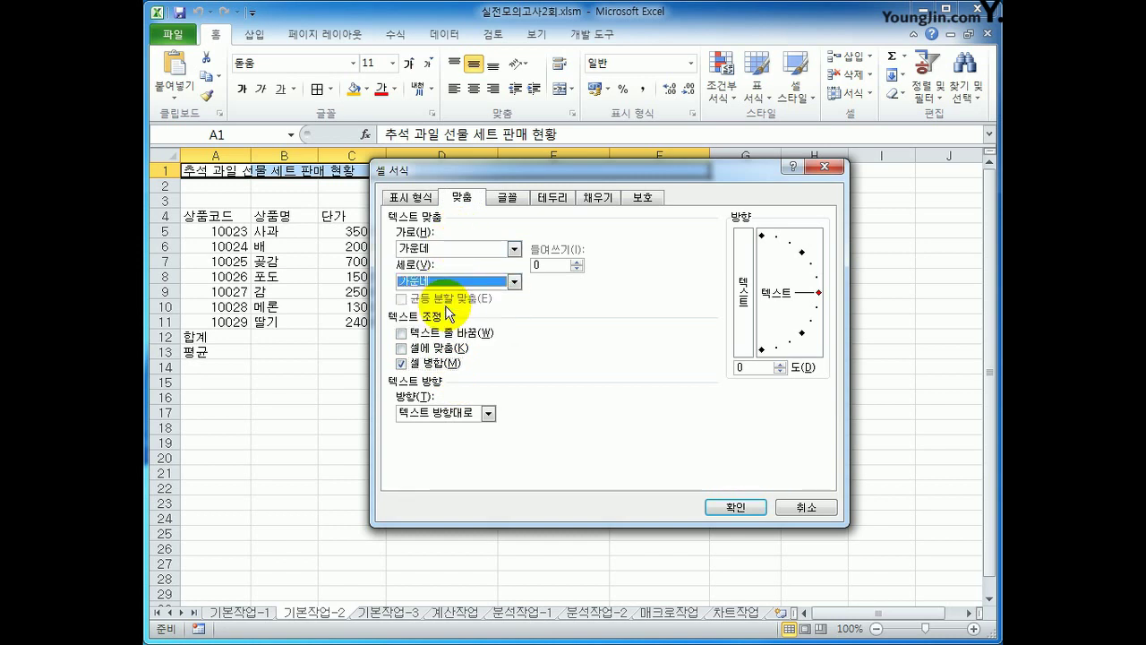
Format the title in the 궁서체 font, size 16, bold (굵게), and apply the cell formatting.
left_click(507, 197)
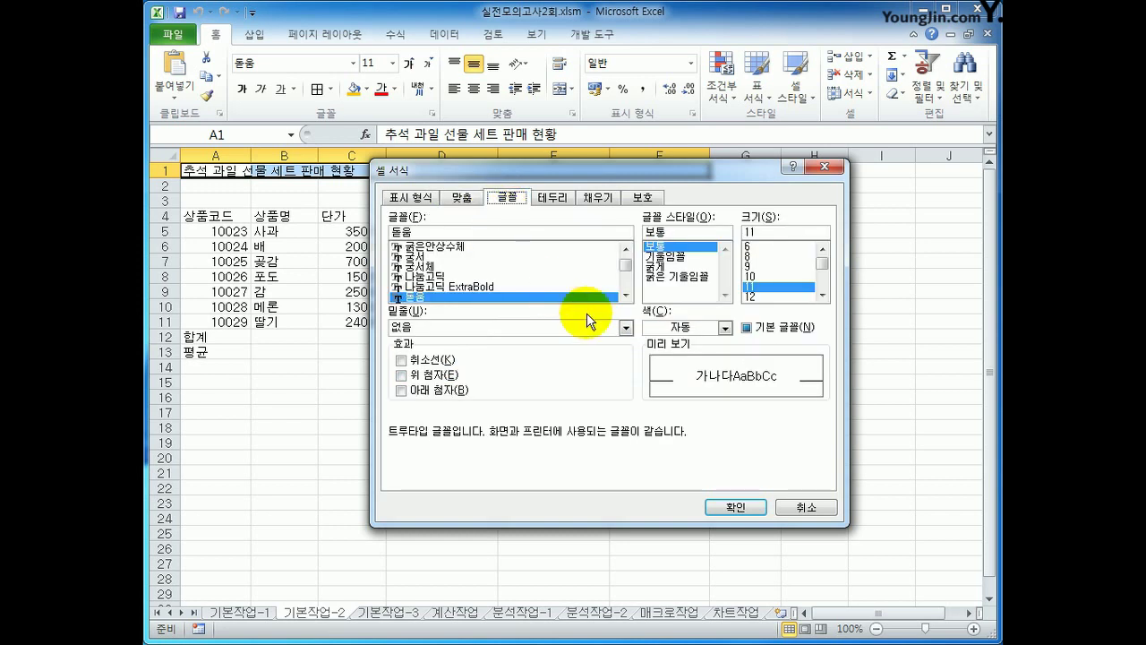
left_click(526, 266)
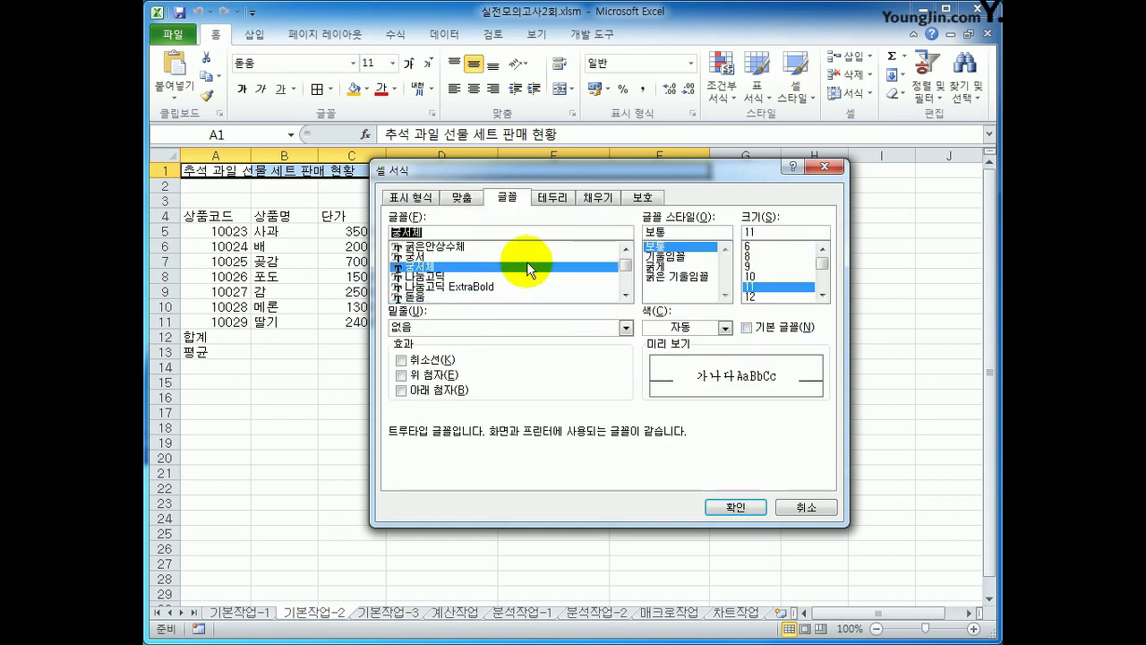
left_click(821, 296)
left_click(821, 296)
left_click(808, 296)
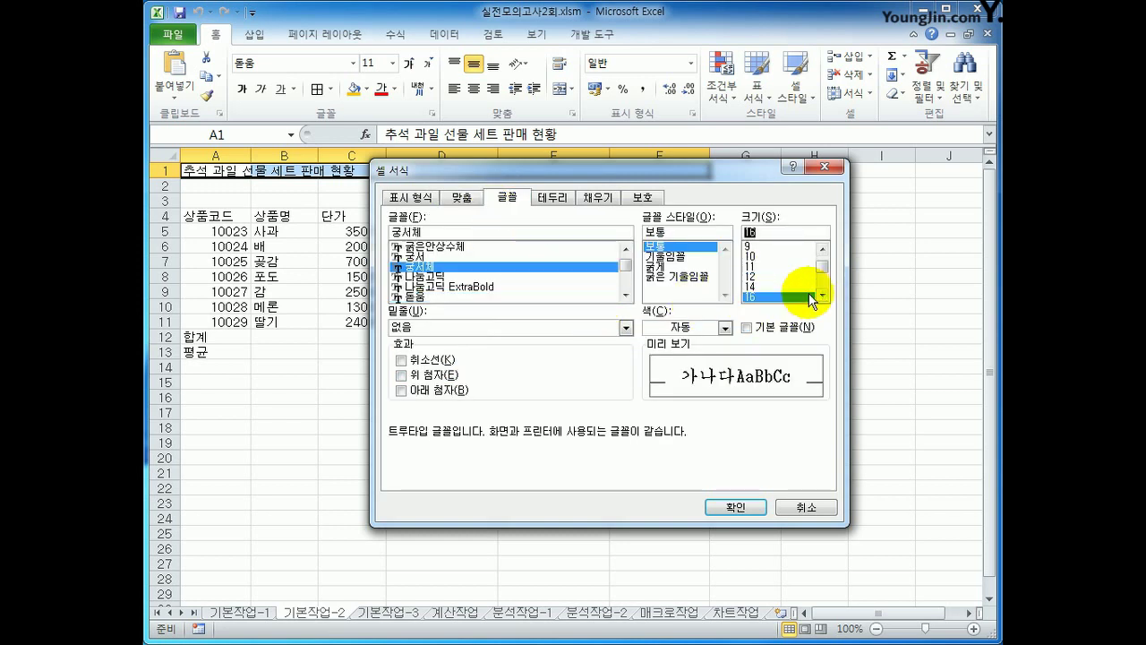
left_click(689, 267)
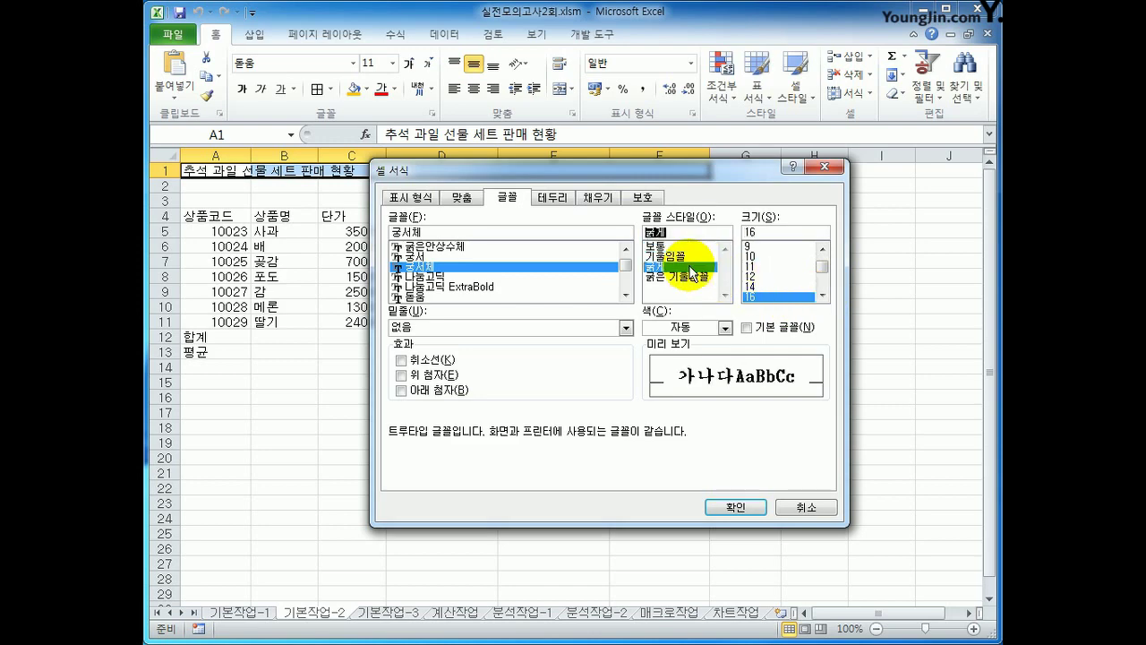
left_click(735, 507)
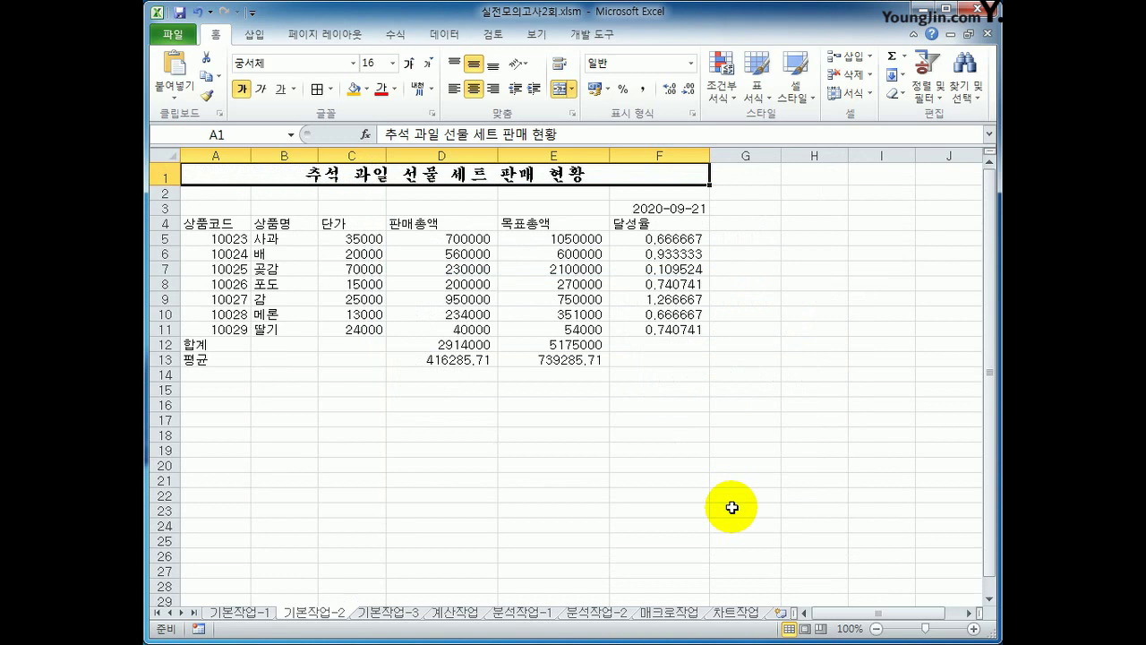
Insert the special character ◆ at the beginning of the title in A1.
double_click(305, 172)
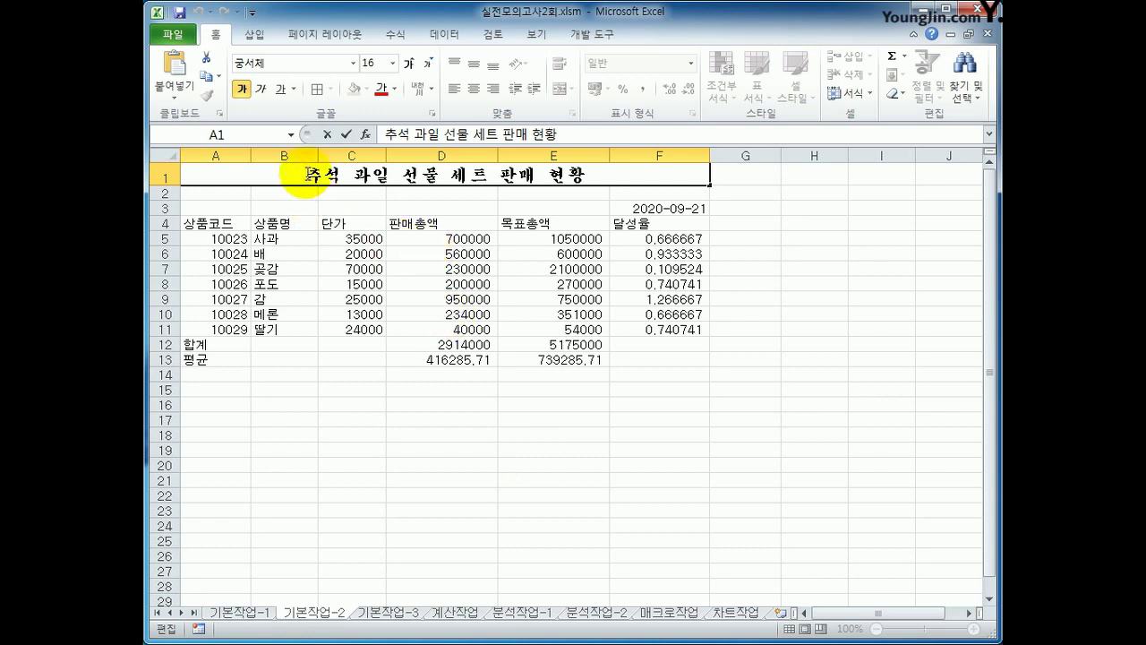
double_click(307, 173)
left_click(306, 172)
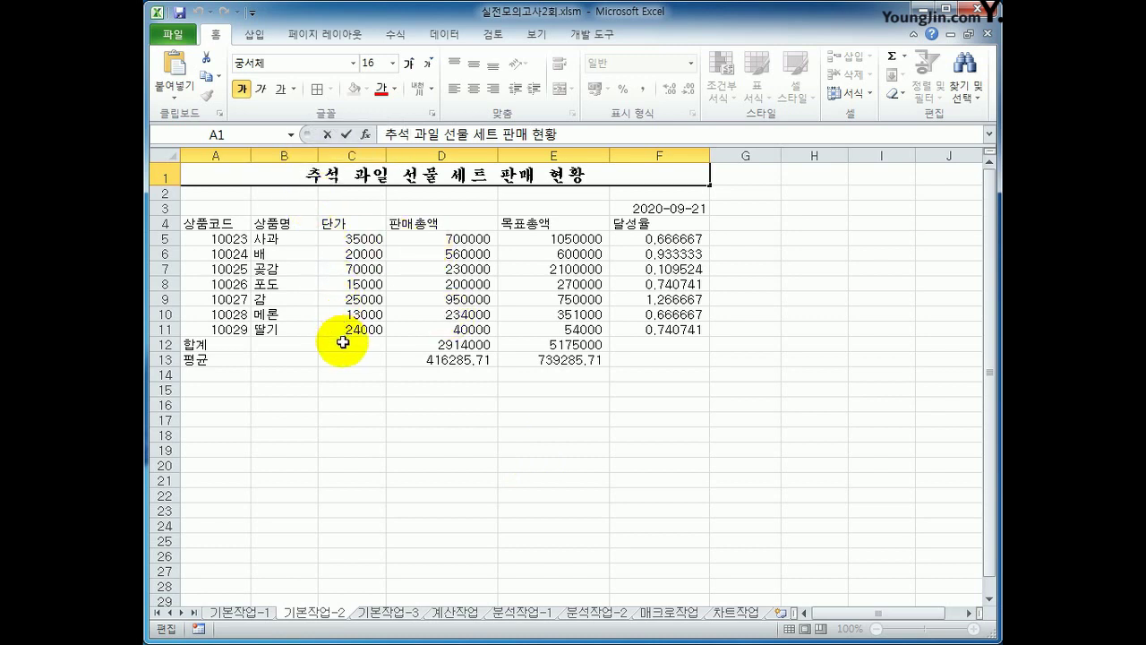
type("ㅁ")
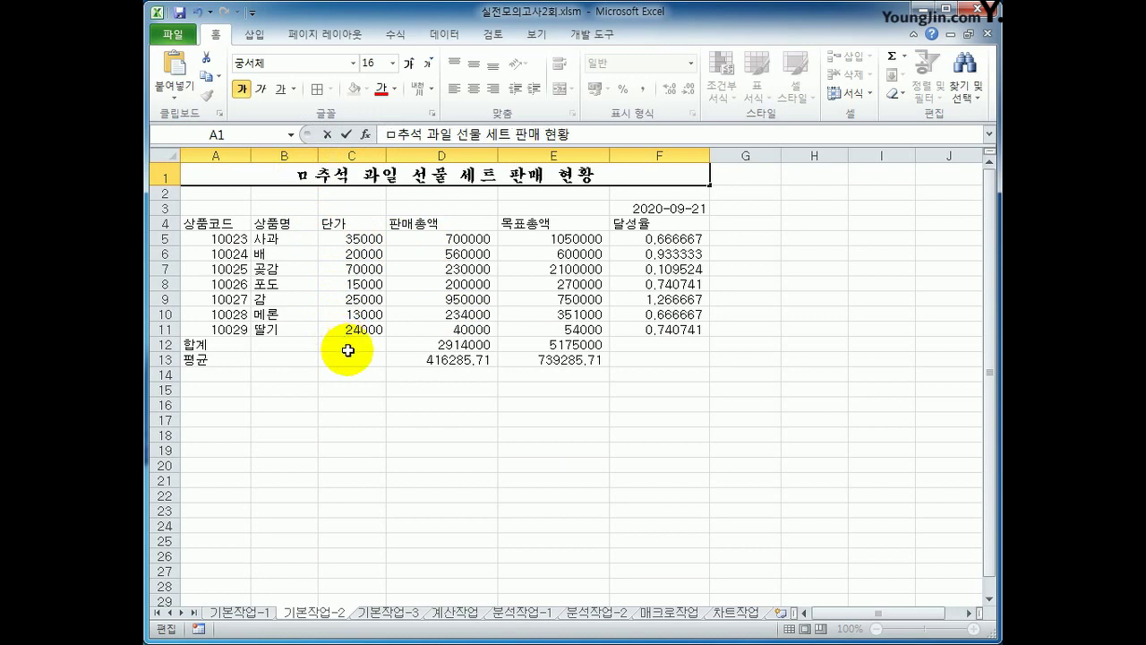
key("Hangul_Hanja")
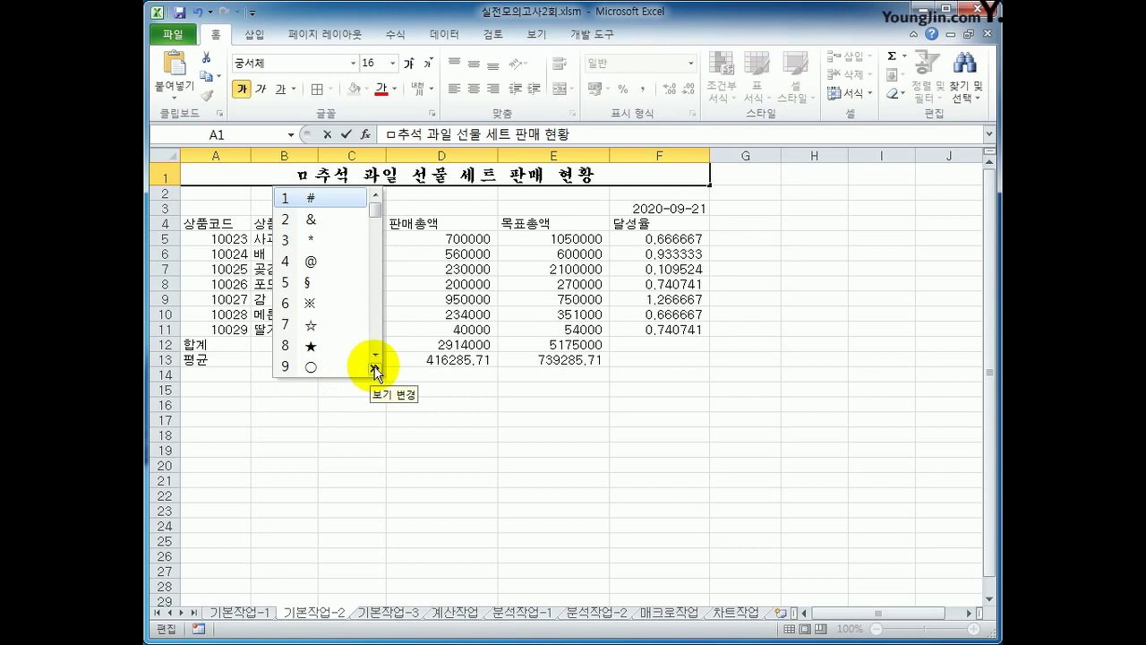
left_click(374, 369)
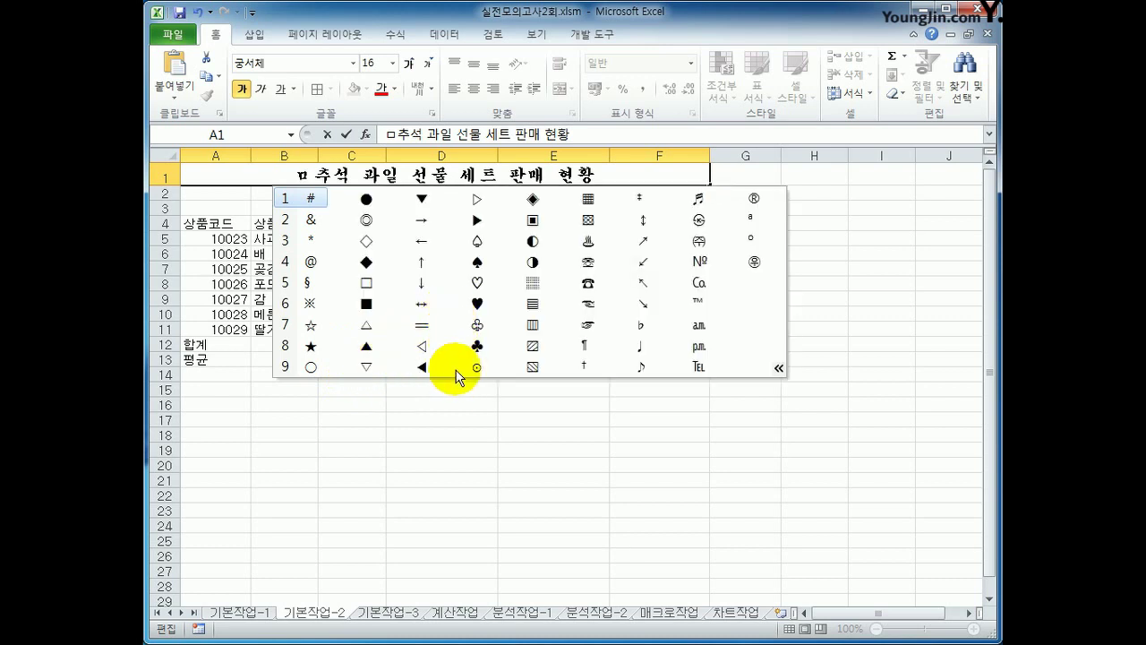
left_click(366, 261)
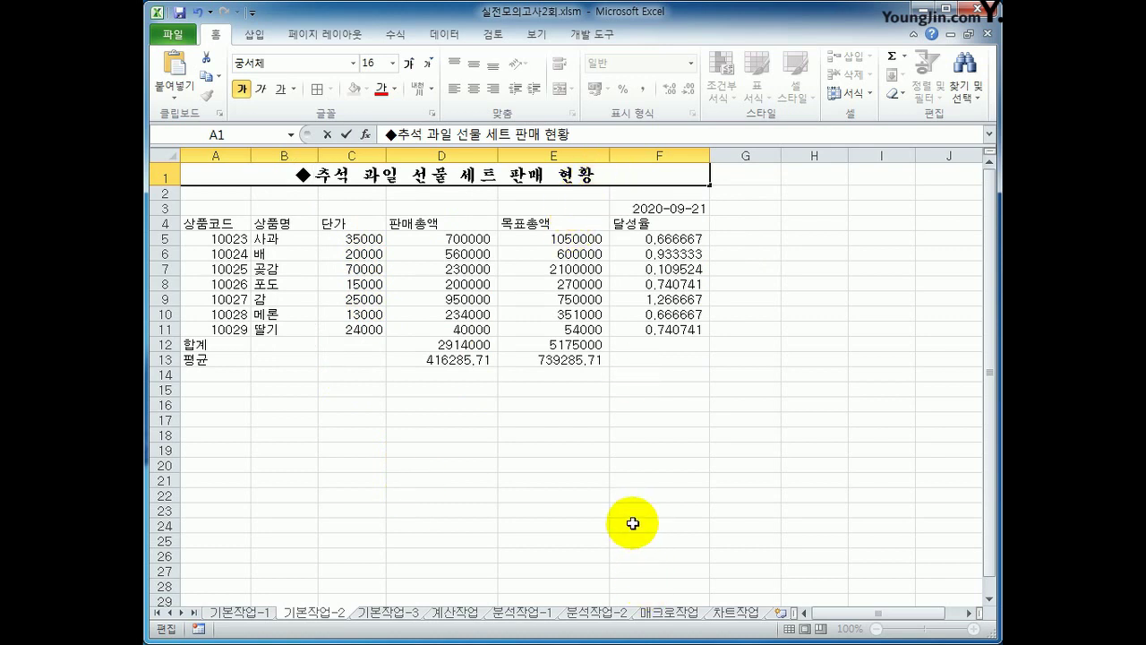
Add the special character ◆ at the end of the title and finish editing the cell.
type("ㅁ")
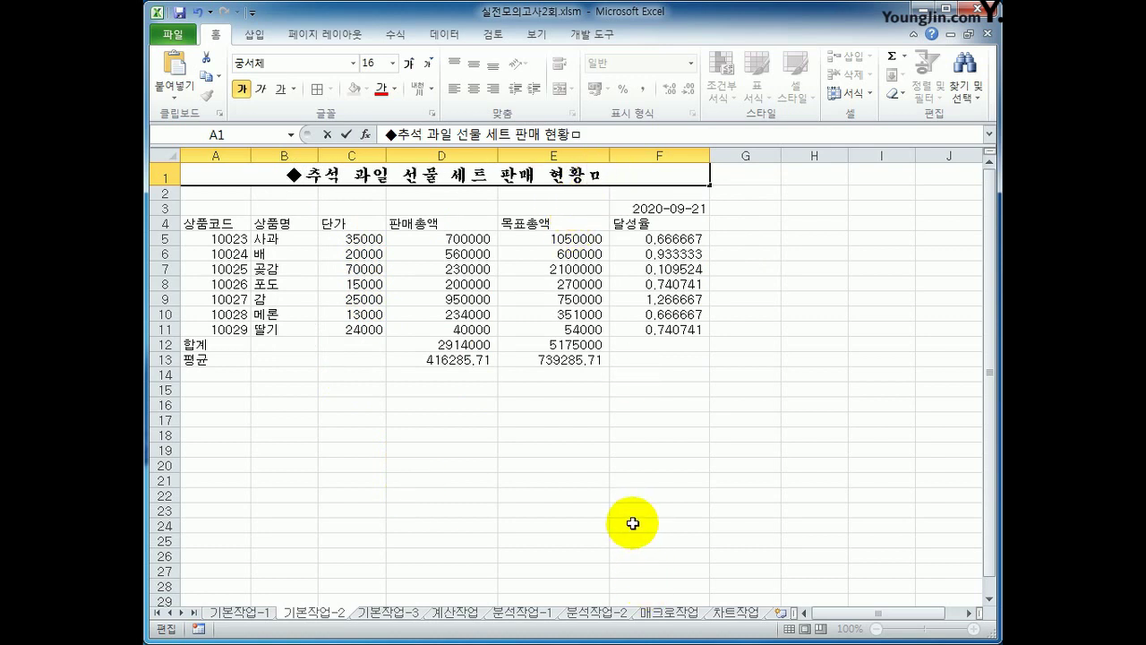
key("Hangul_Hanja")
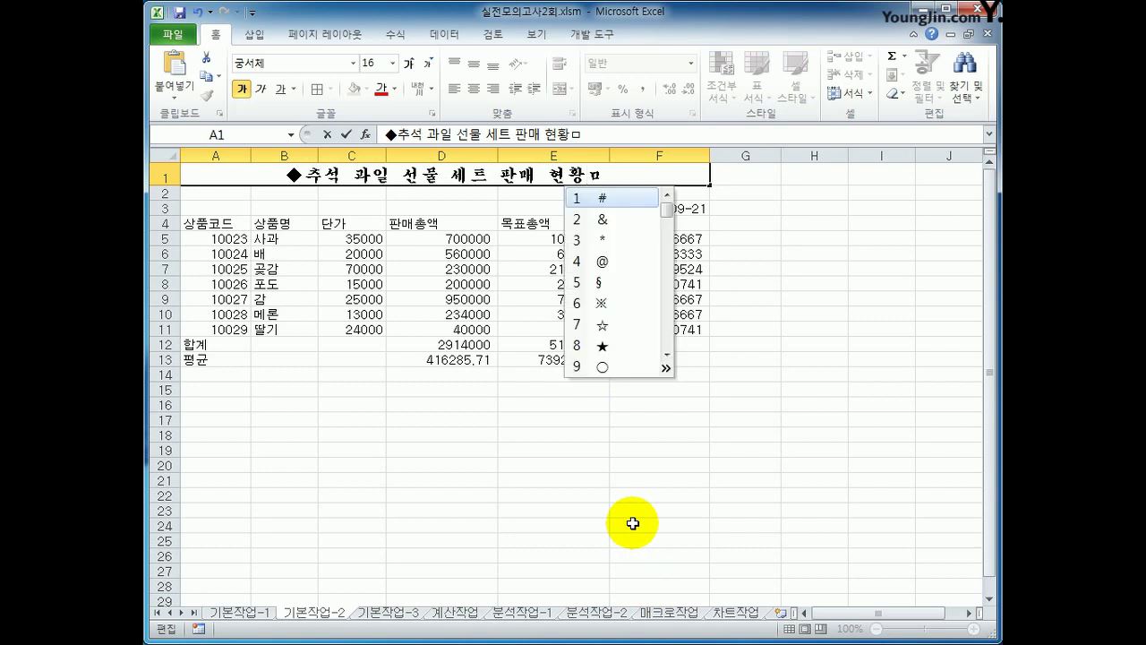
left_click(666, 368)
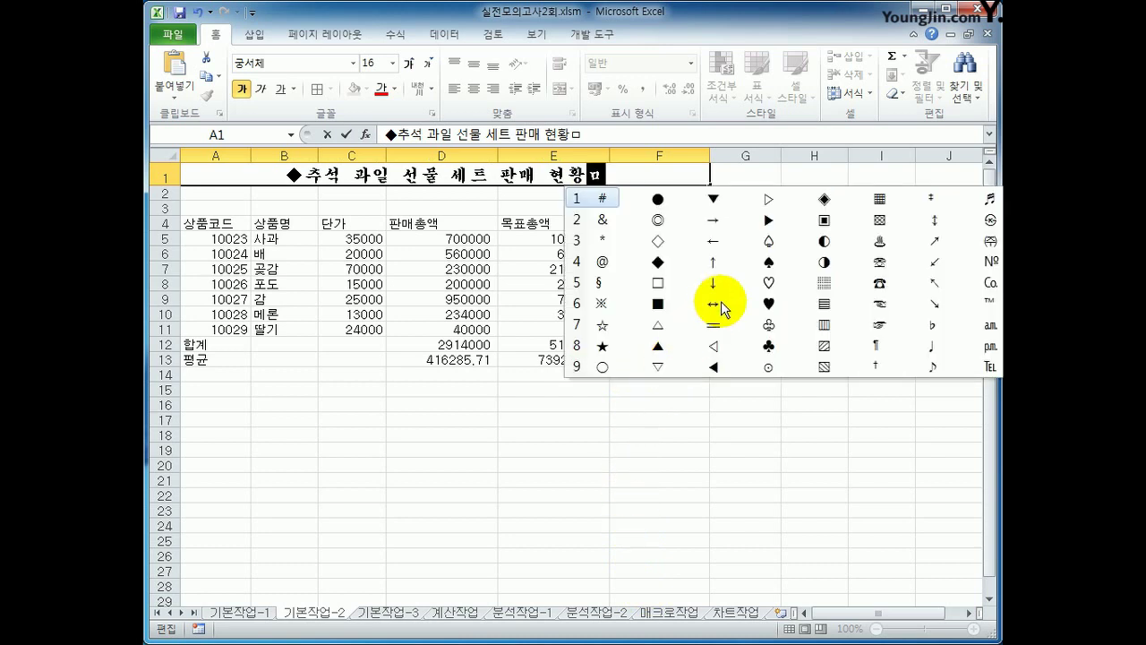
left_click(658, 262)
left_click(734, 531)
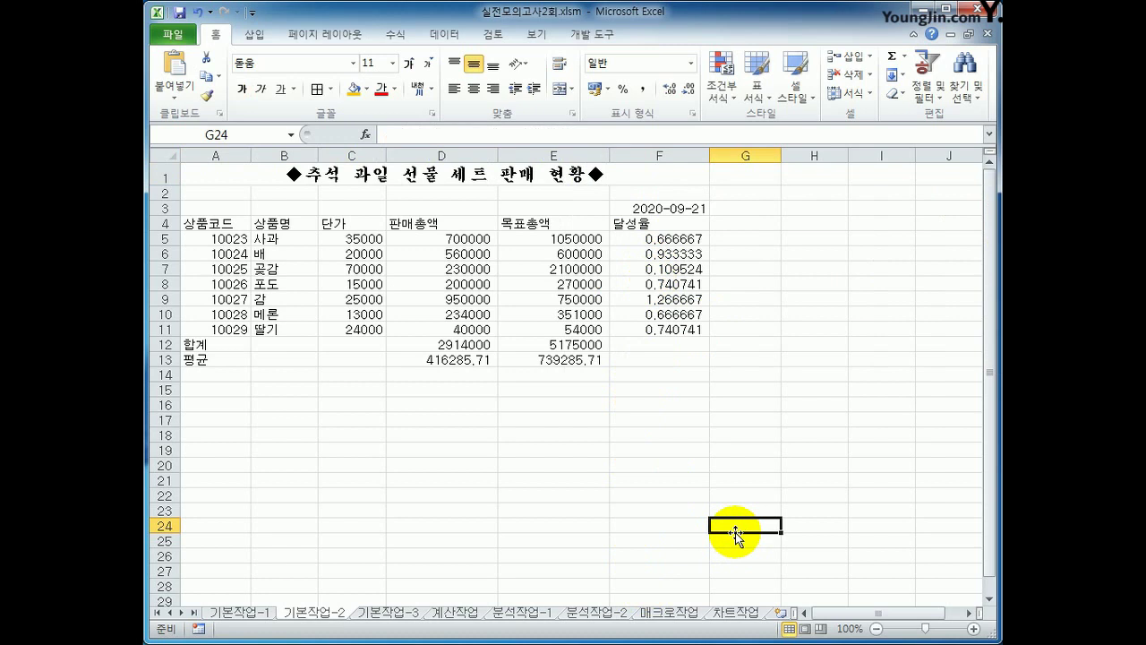
Merge and center the 합계 cells A12:C12 and the 평균 cells A13:C13 as two separate ranges.
left_click_drag(231, 344, 329, 346)
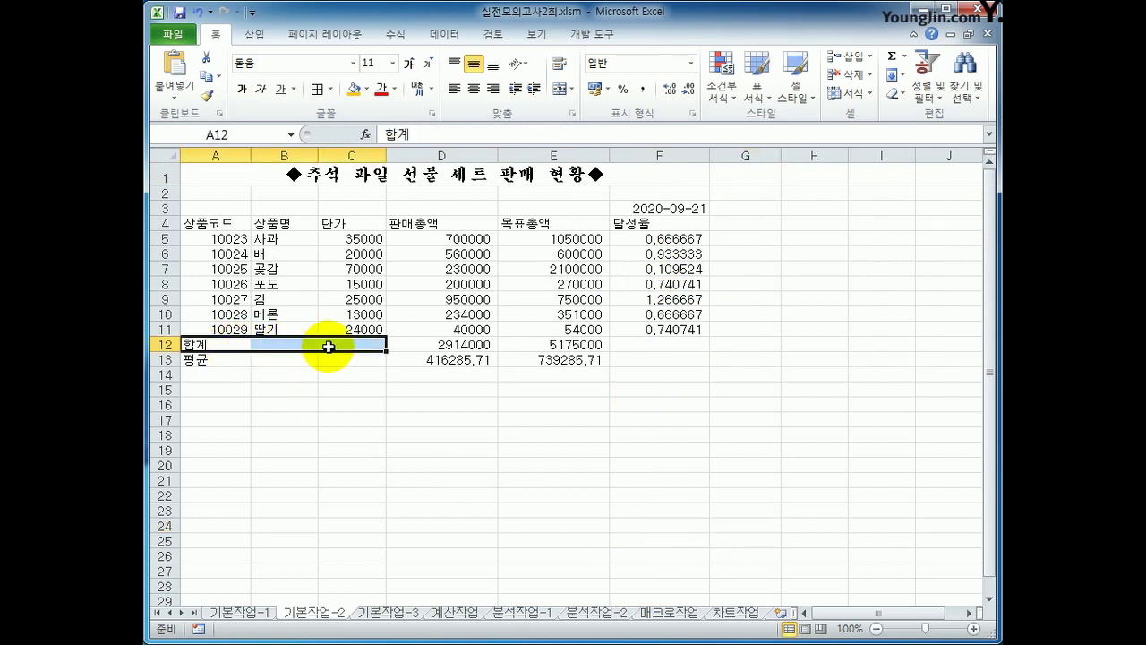
left_click_drag(233, 358, 348, 358)
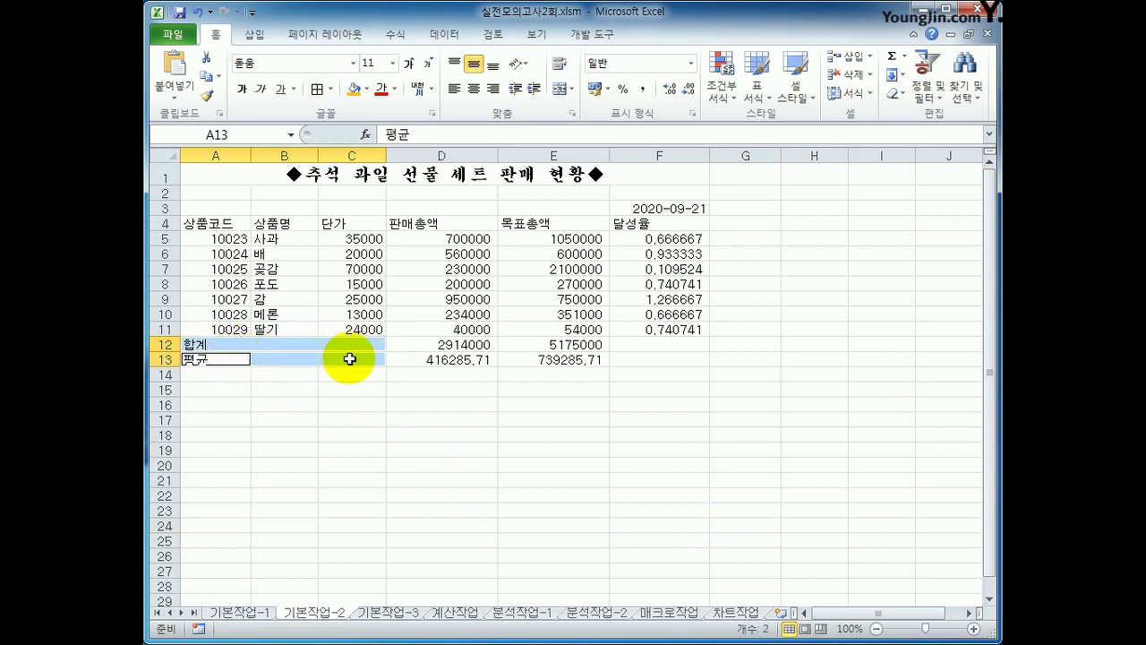
left_click(472, 68)
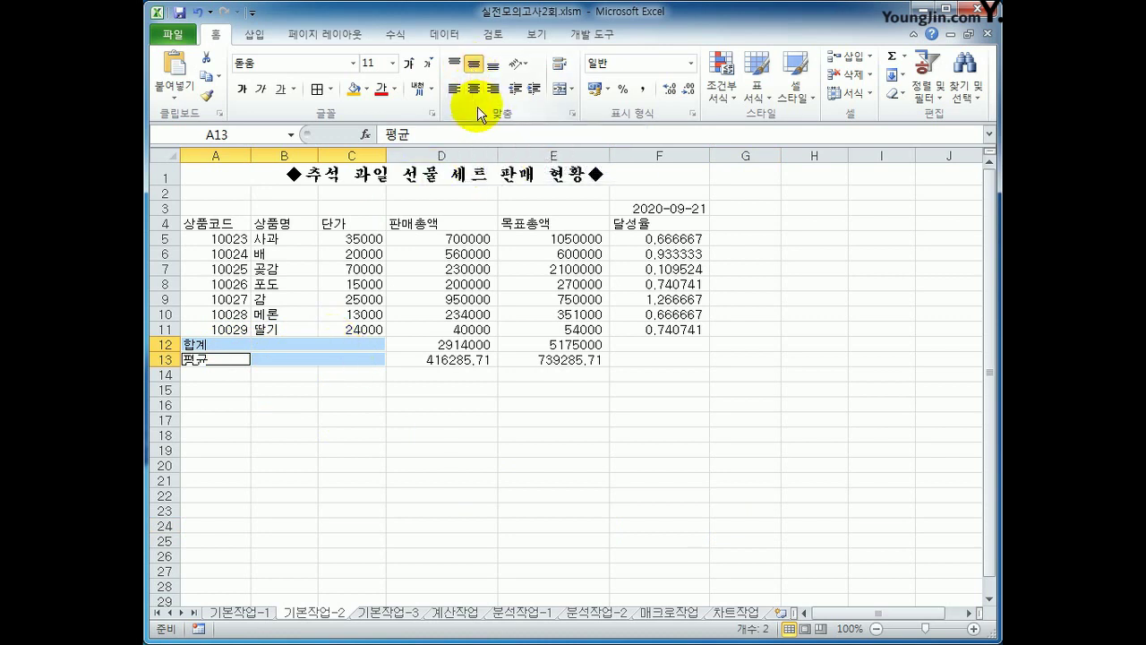
left_click(558, 90)
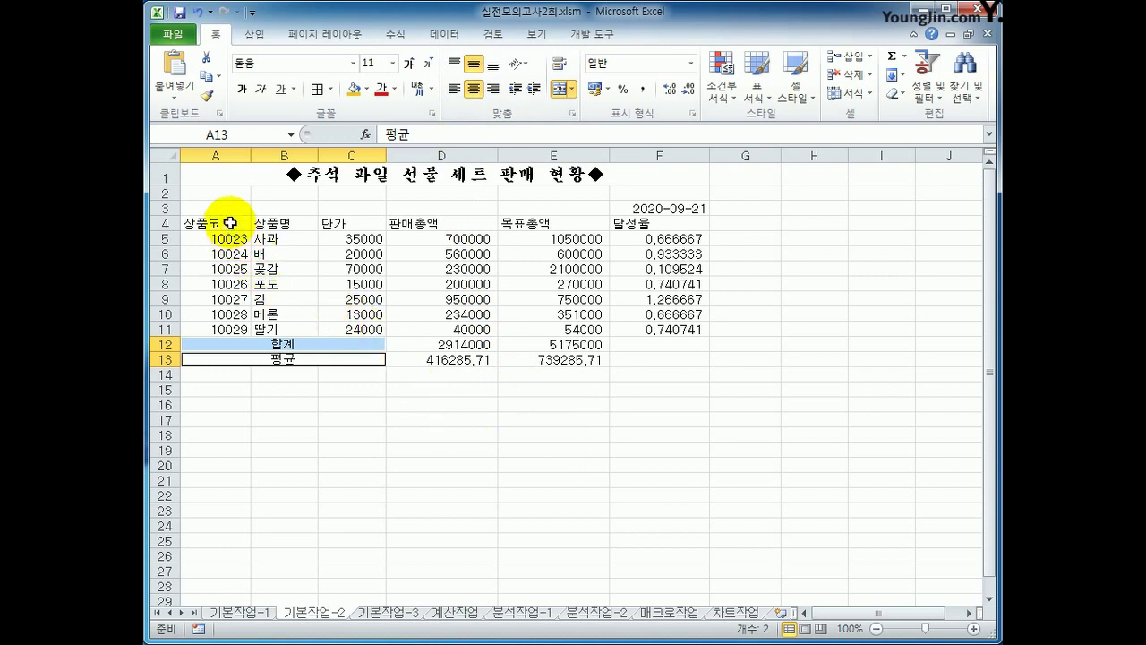
Copy the product codes and names in A4:B11 and paste them at A17 with rows and columns transposed.
left_click_drag(230, 223, 277, 324)
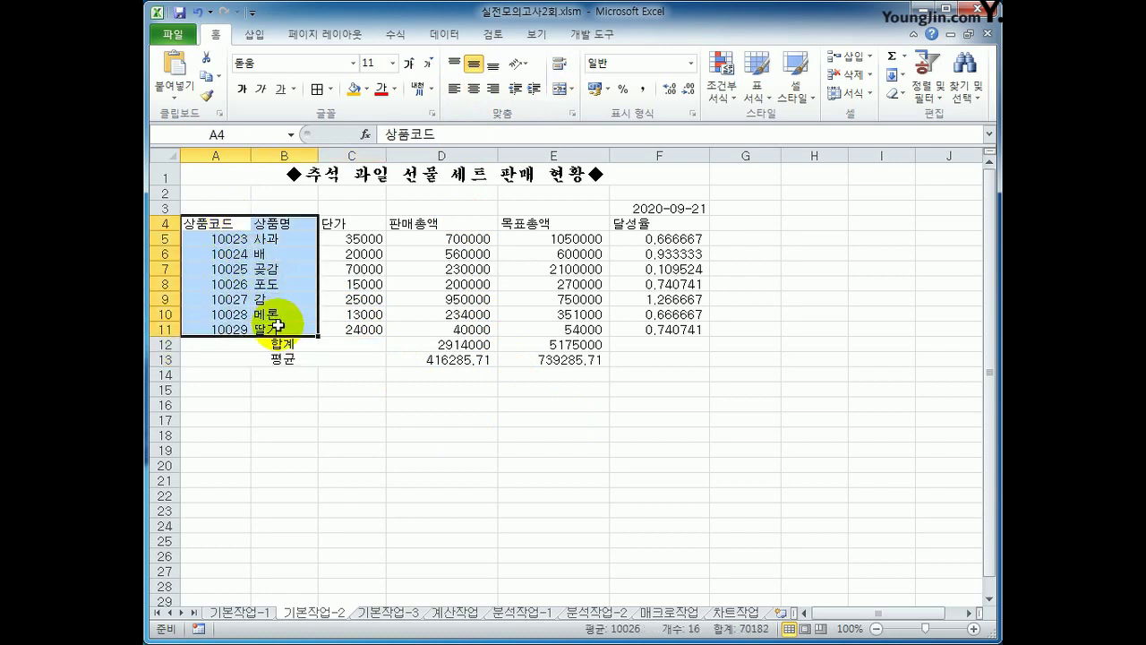
left_click(207, 79)
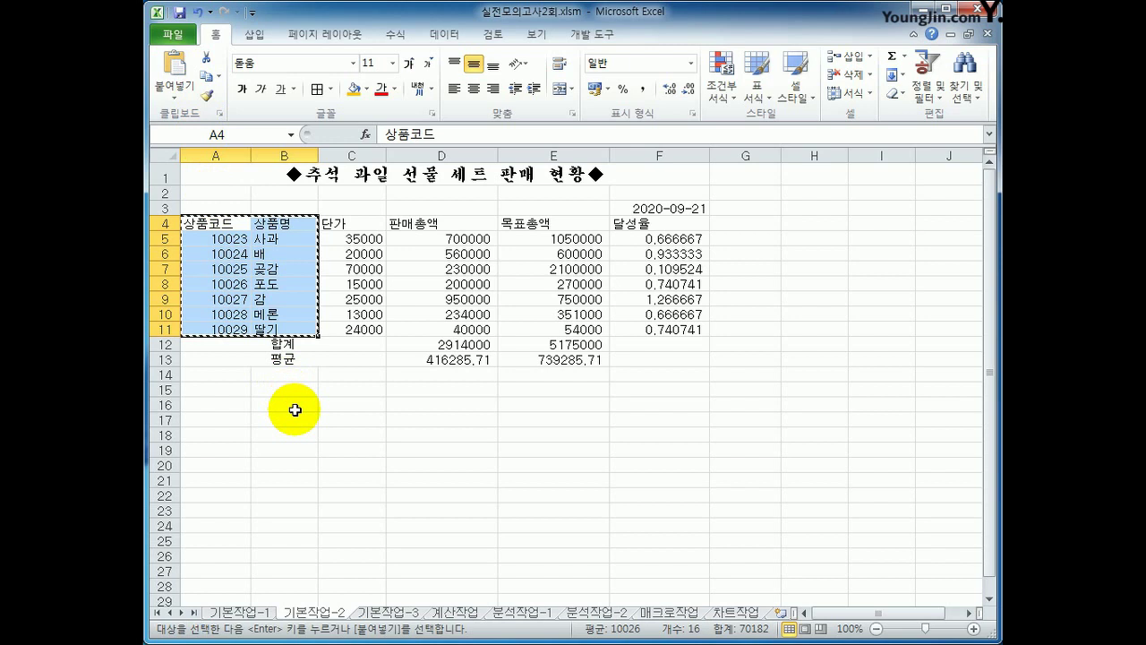
left_click(225, 417)
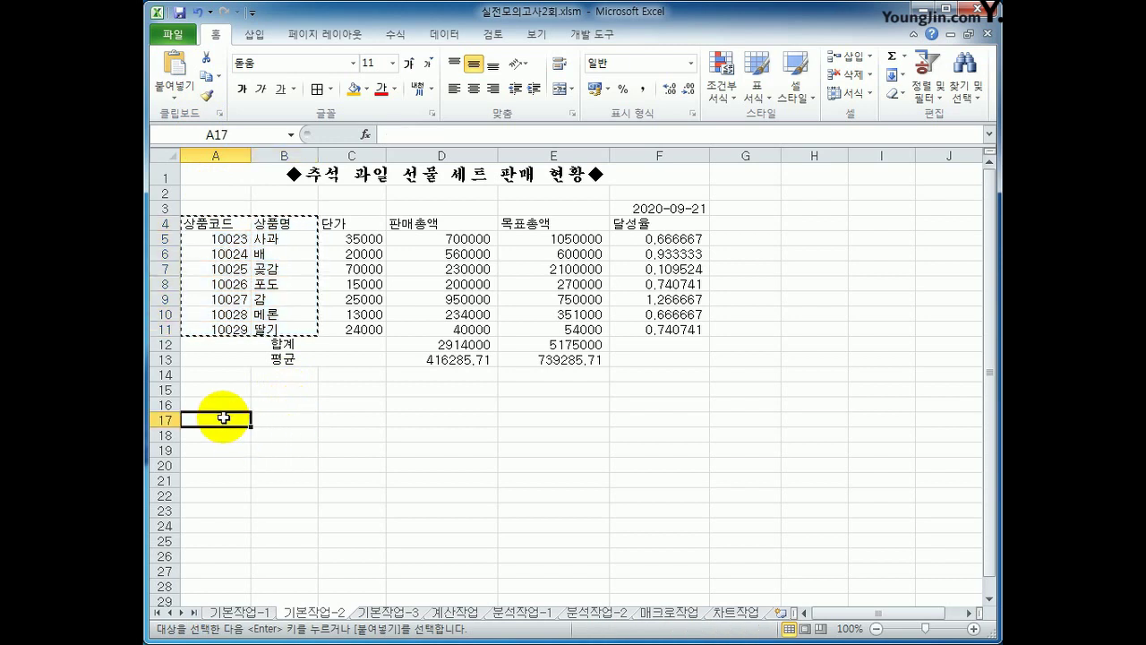
right_click(225, 418)
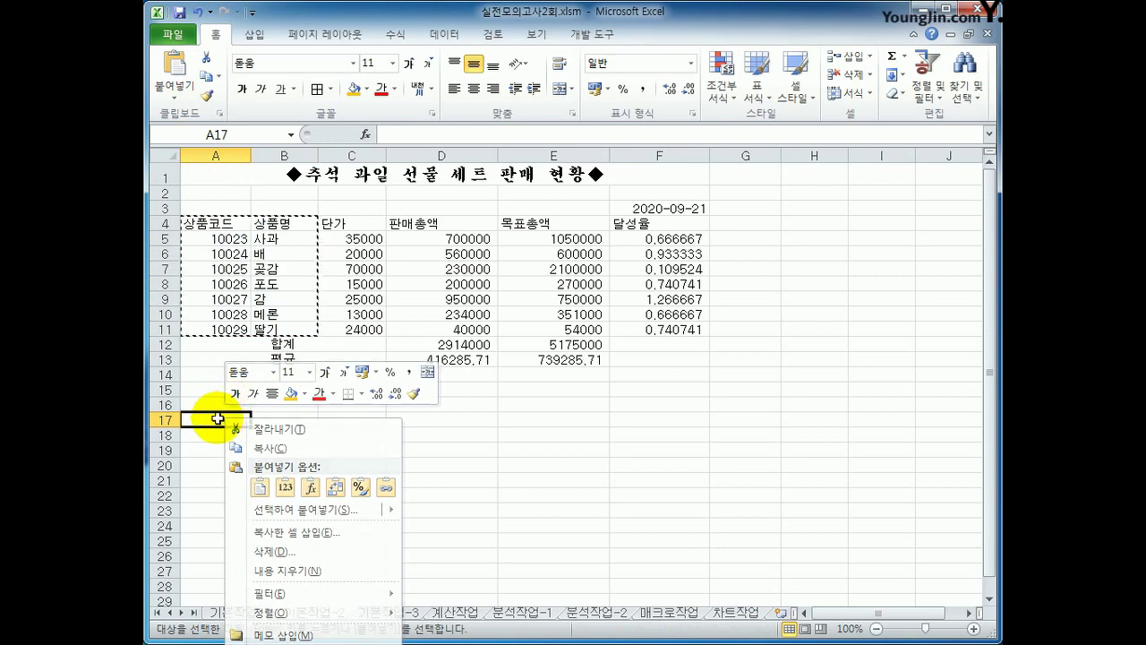
left_click(218, 418)
right_click(219, 419)
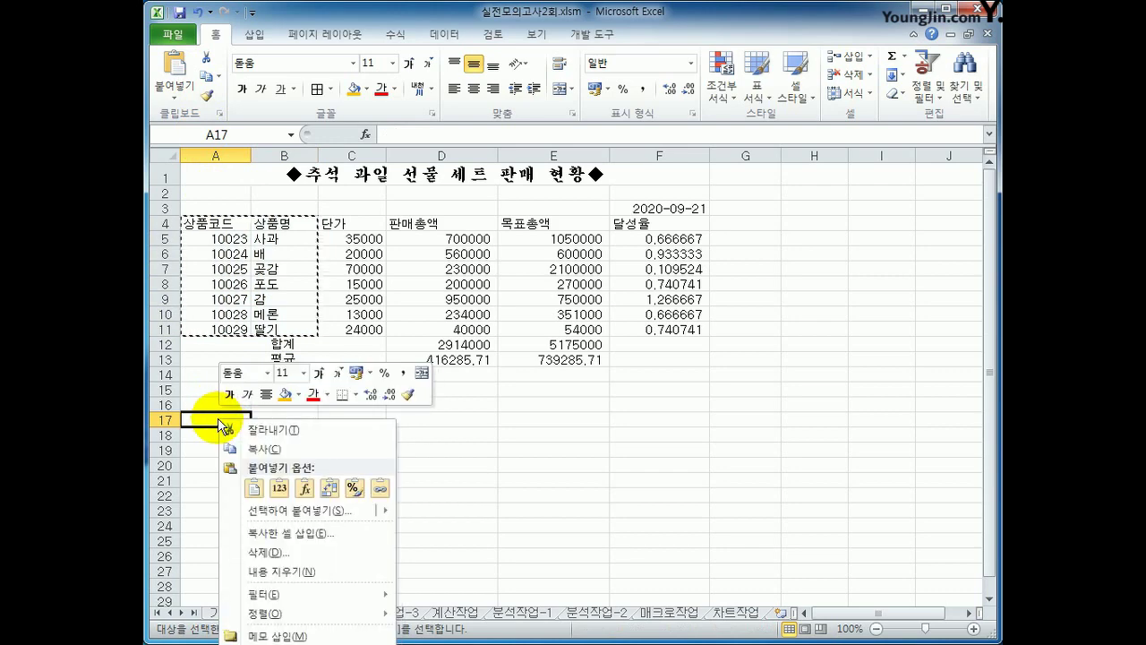
left_click(300, 510)
left_click_drag(358, 373, 744, 209)
left_click(744, 410)
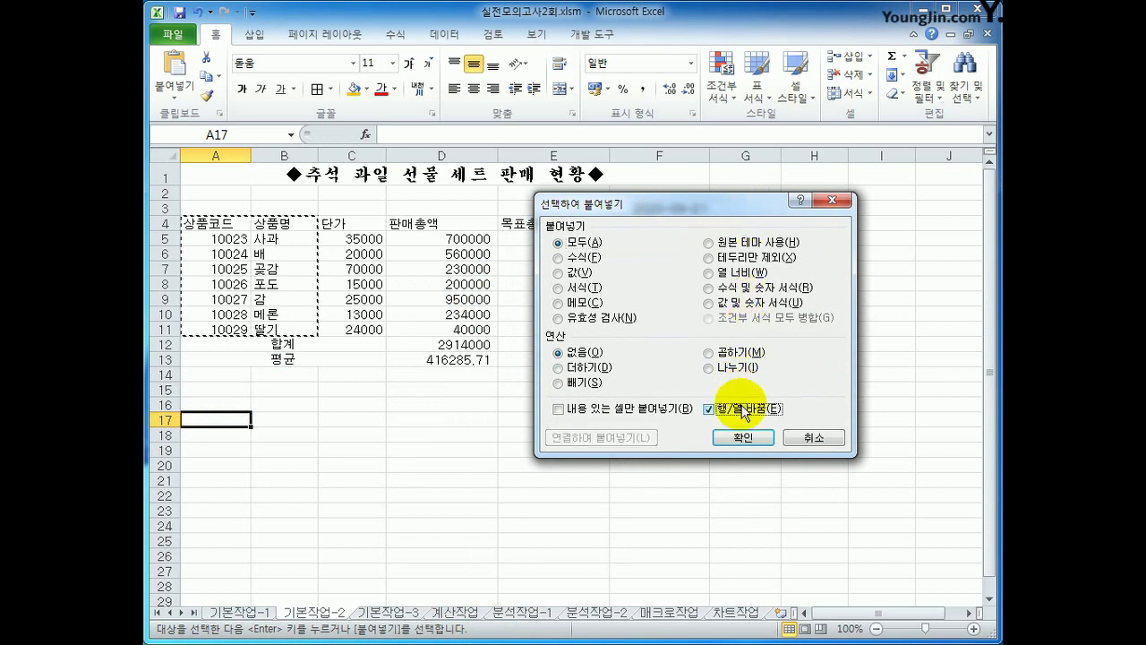
left_click(742, 437)
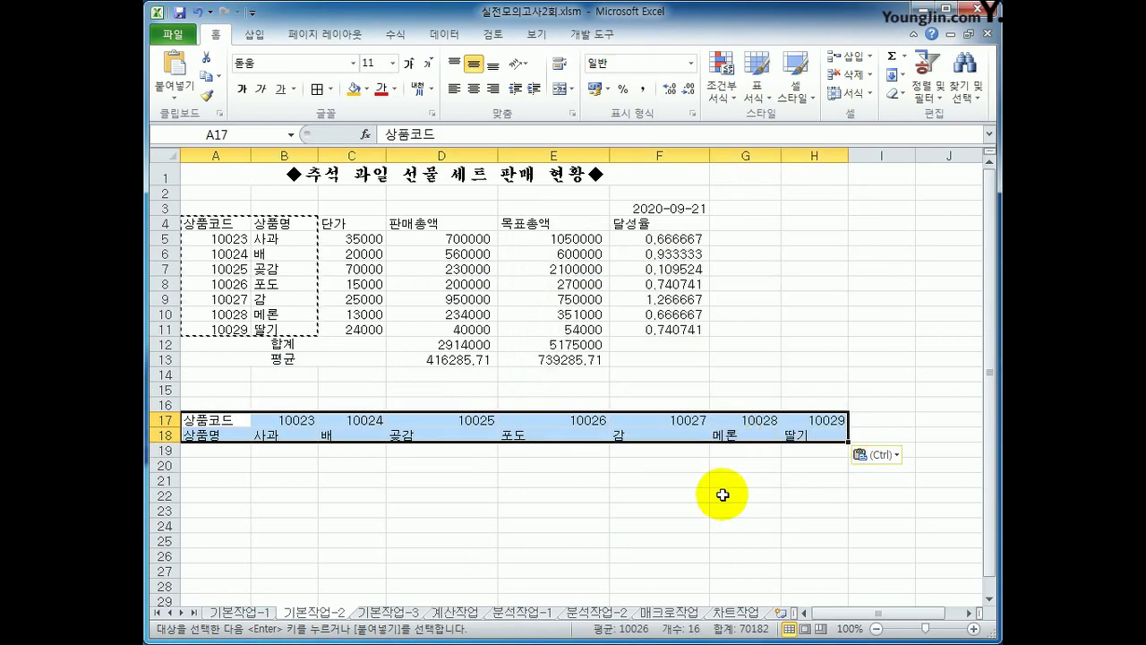
Format the 달성율 values in F5:F11 as percentages with 2 decimal places.
left_click_drag(650, 237, 650, 328)
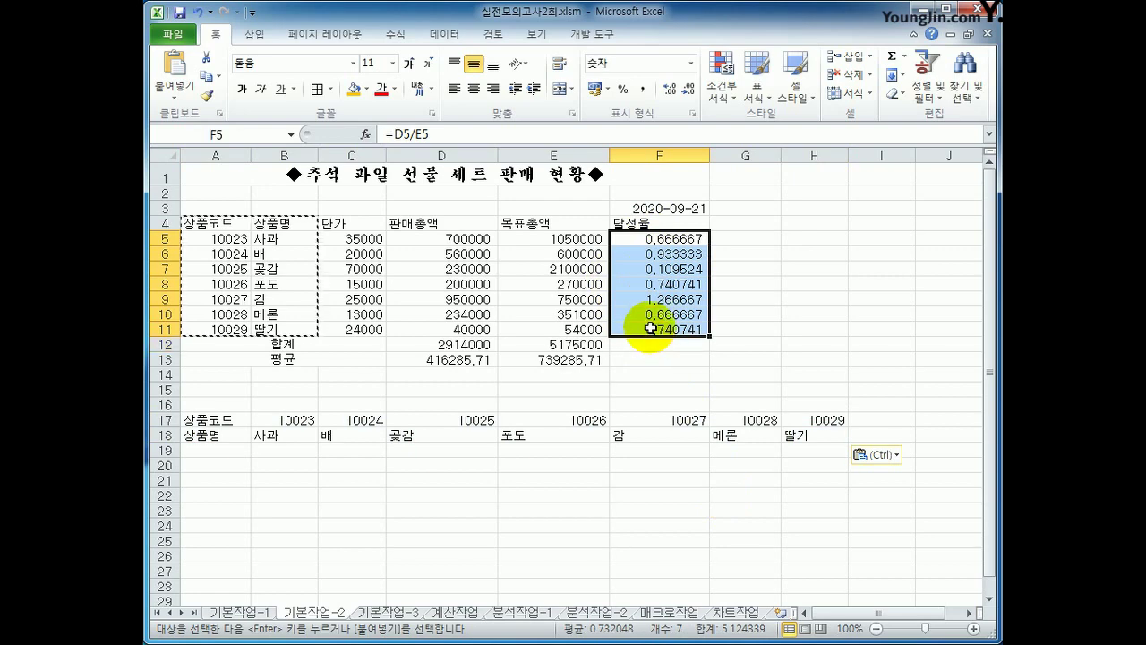
right_click(663, 242)
left_click(721, 484)
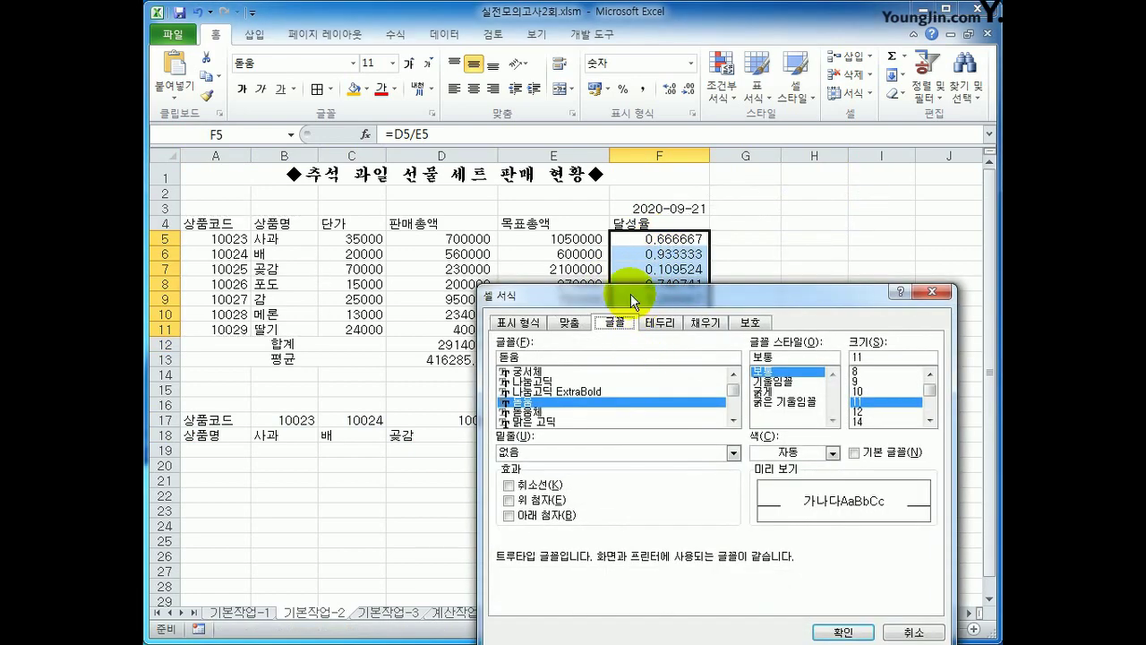
left_click_drag(631, 293, 444, 194)
left_click(354, 225)
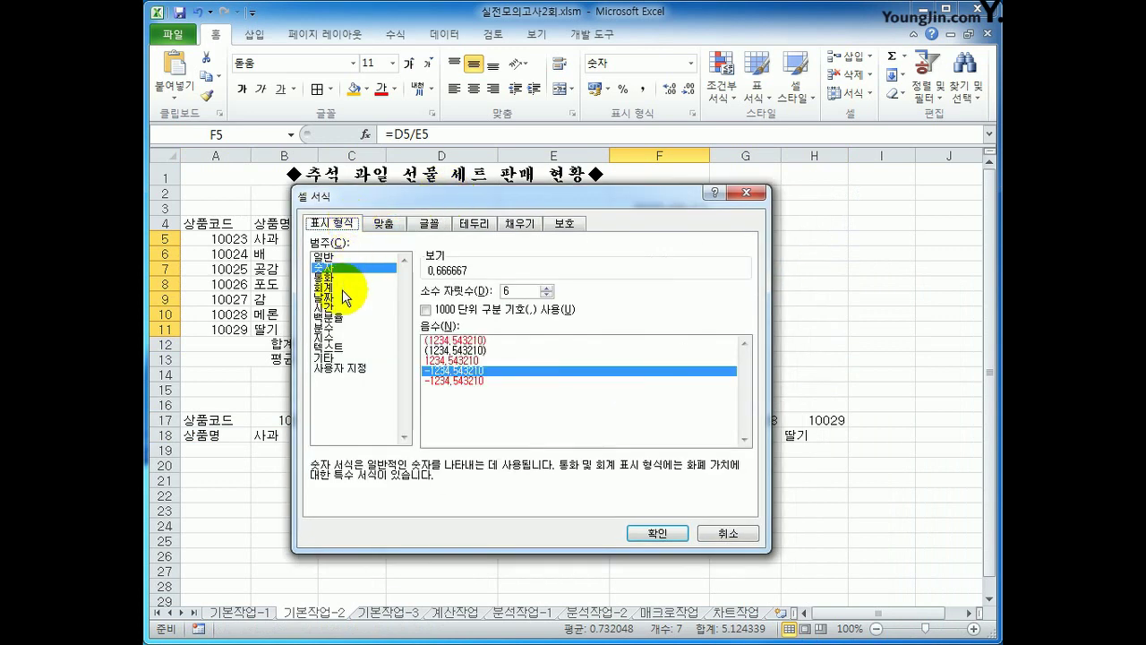
left_click(340, 319)
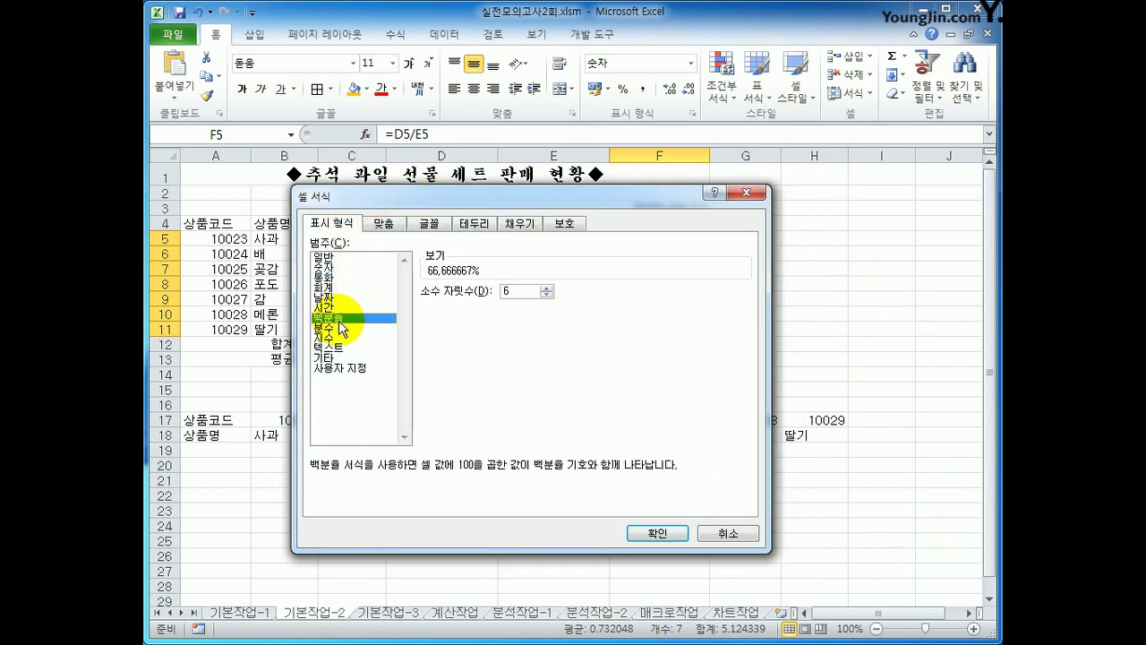
left_click(548, 295)
left_click(548, 295)
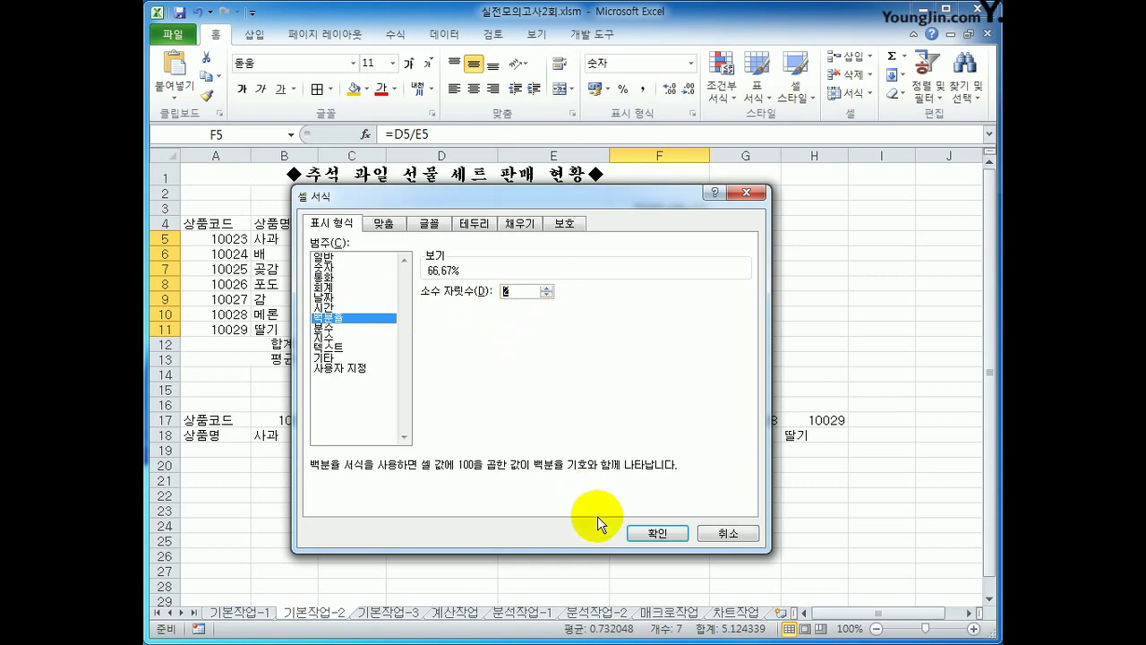
left_click(654, 533)
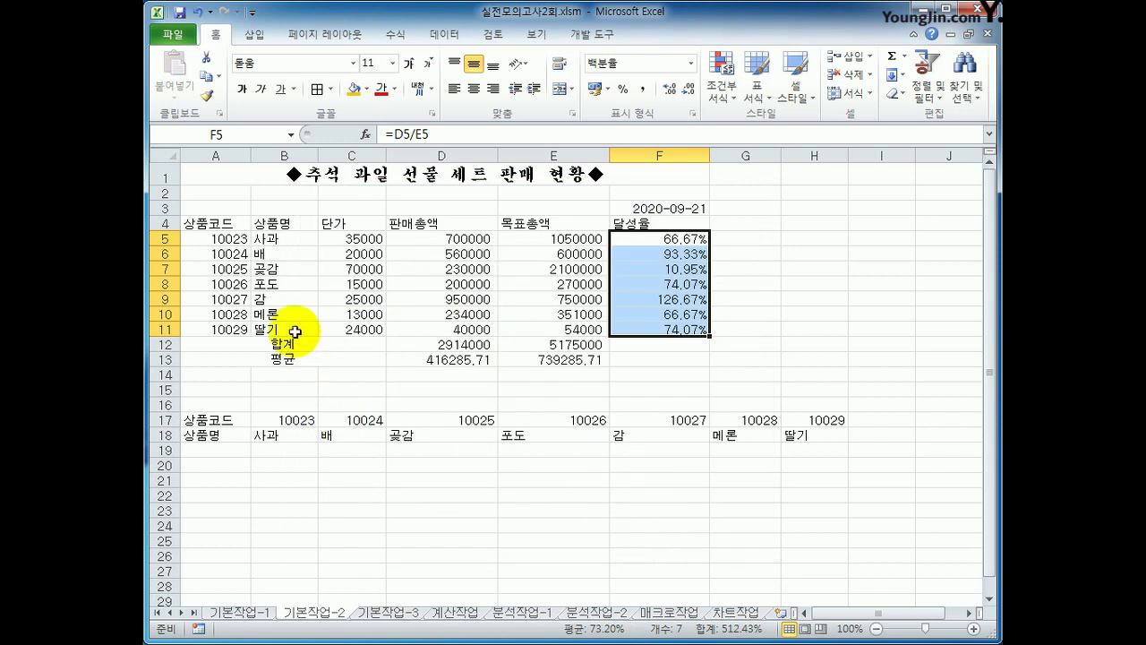
Apply the comma style to the amounts in C5:E11 and D12:E13 together.
left_click(336, 239)
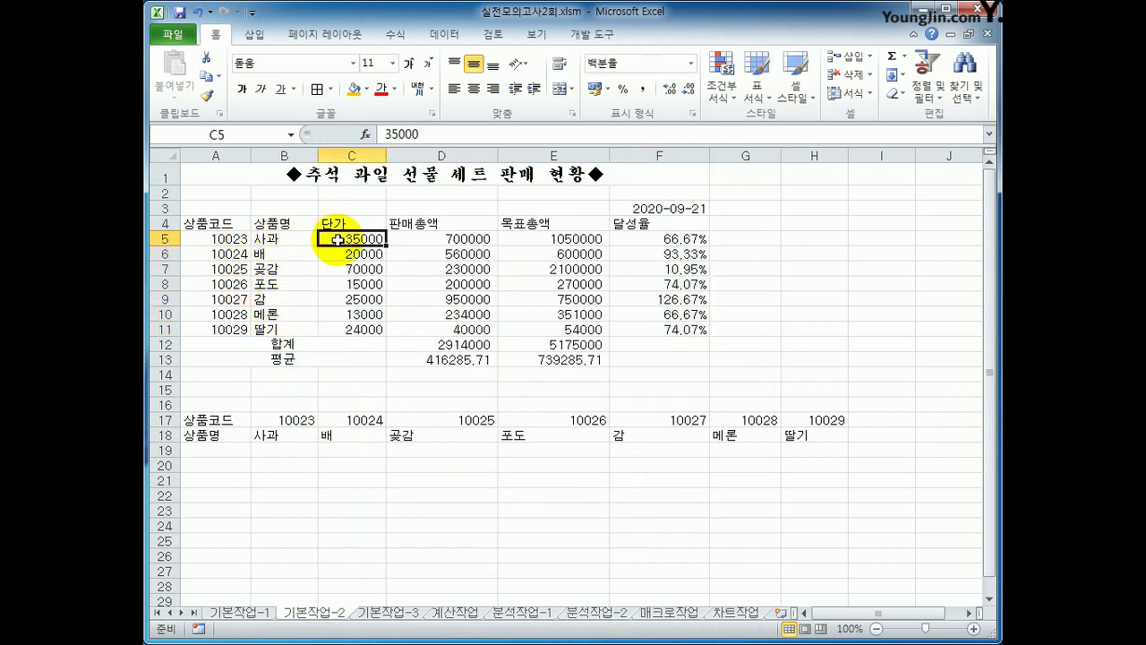
left_click_drag(337, 239, 512, 330)
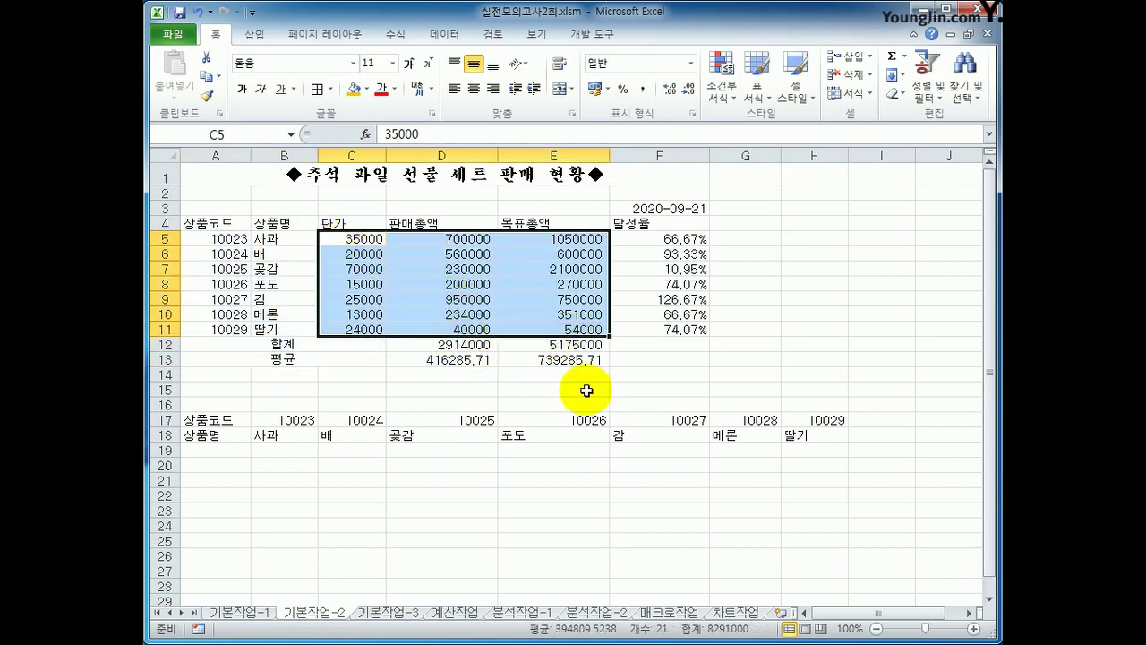
left_click_drag(453, 345, 524, 362, "ctrl")
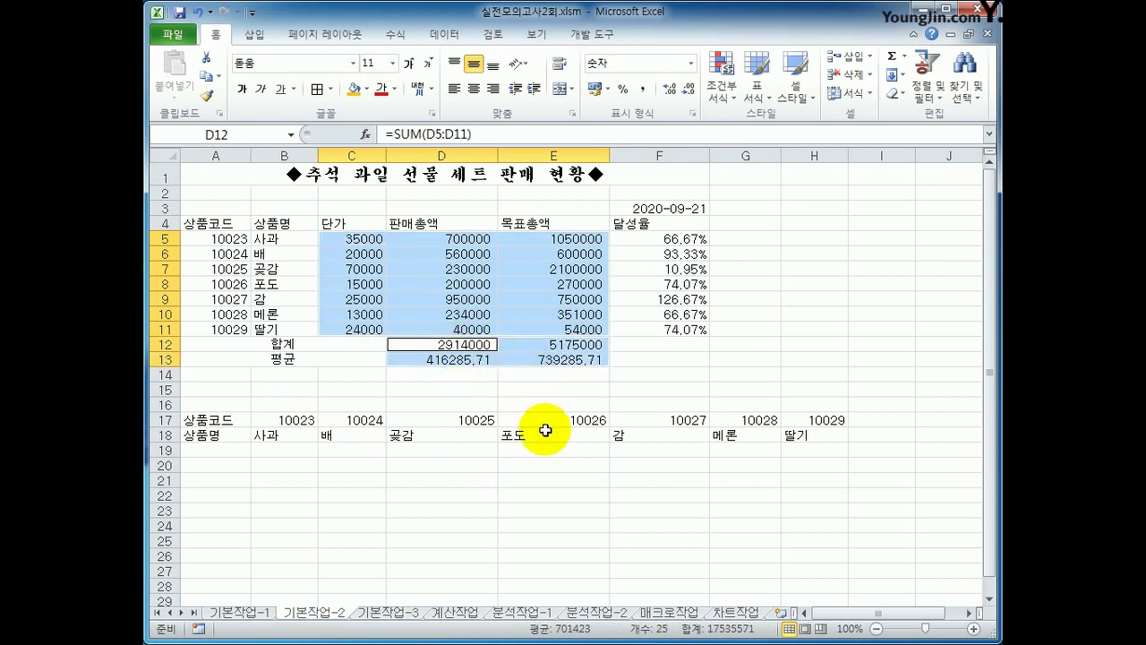
left_click(641, 92)
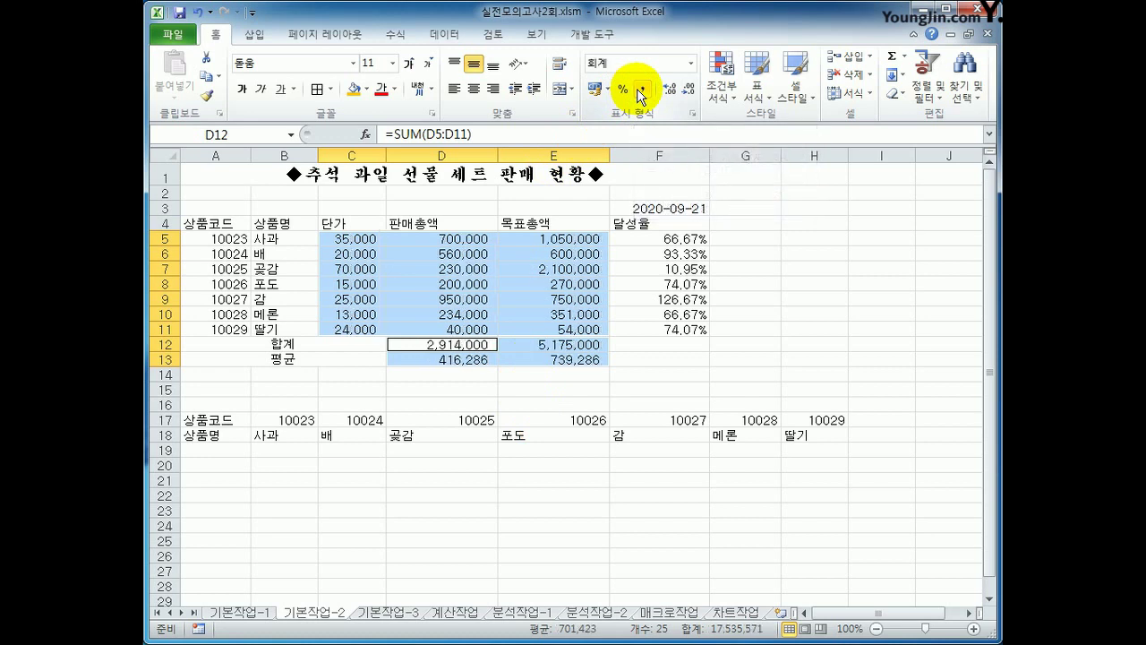
left_click(586, 360)
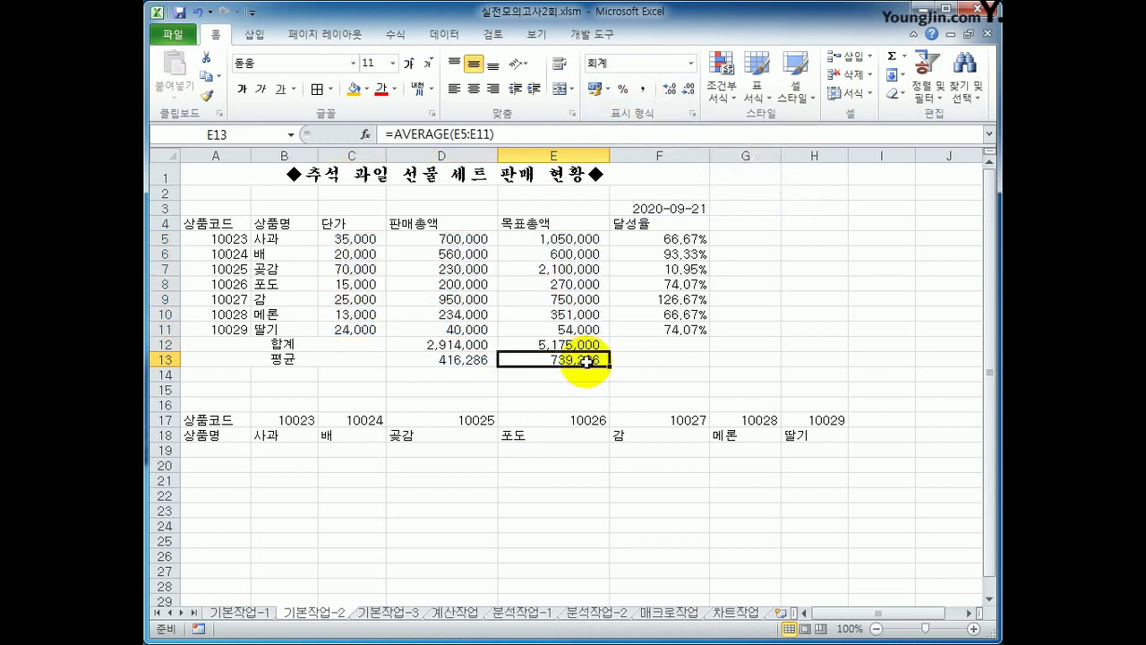
Apply all borders (모든 테두리) to the table range A4:F13.
left_click_drag(213, 223, 641, 358)
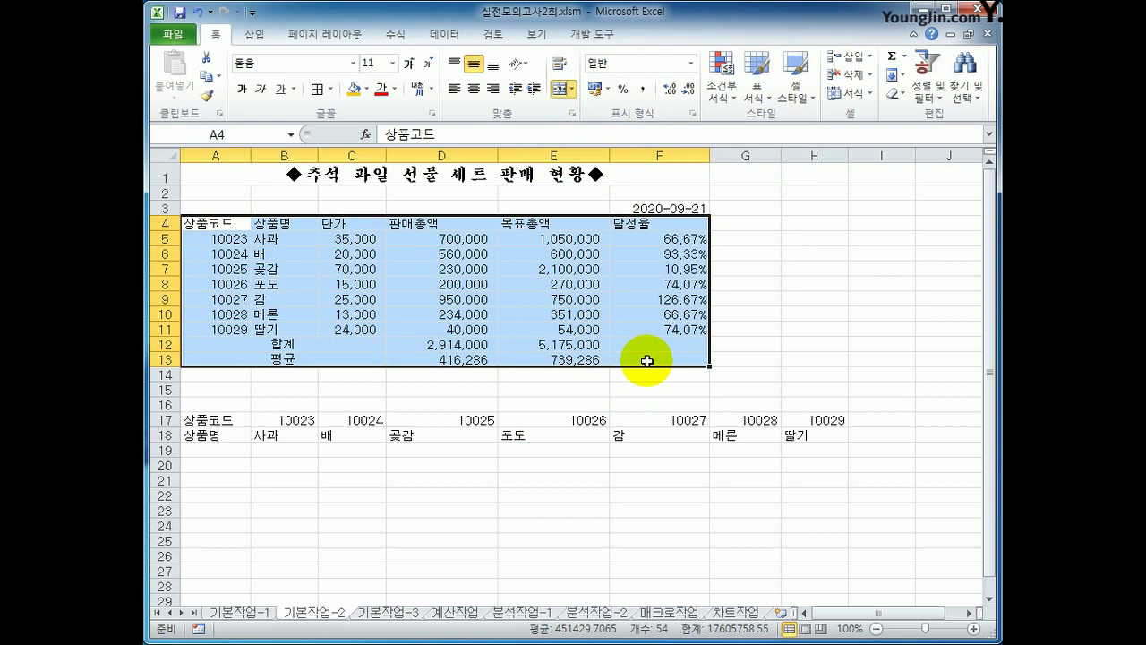
left_click(330, 89)
left_click(362, 235)
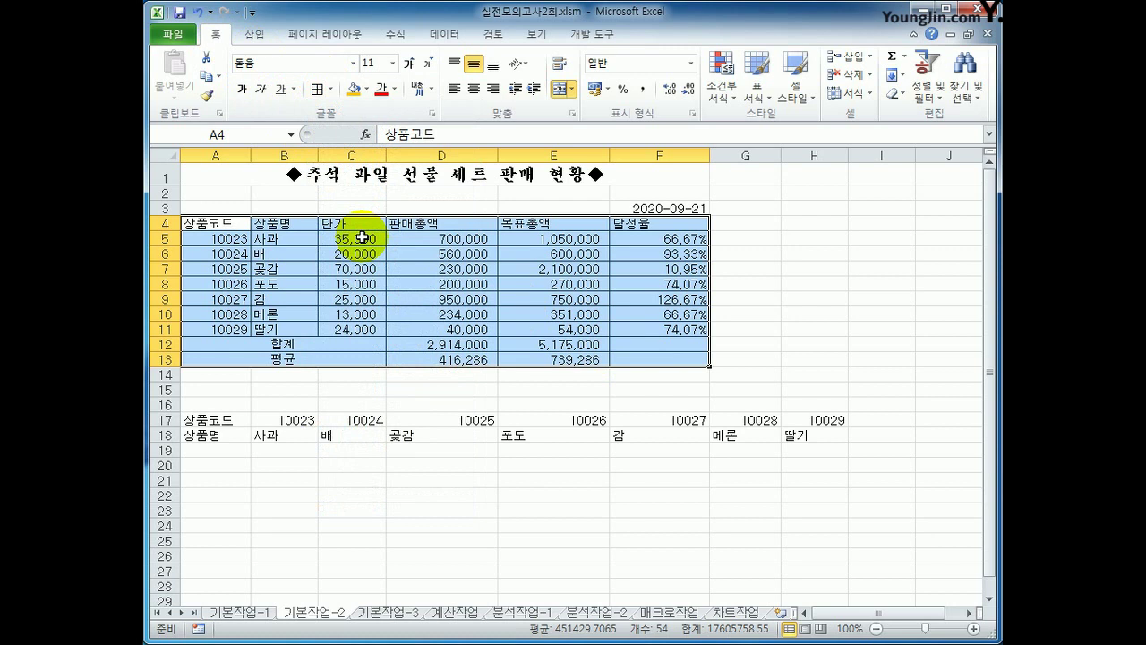
Add a diagonal border rising from lower left to upper right to the empty cells F12:F13.
left_click_drag(632, 345, 634, 358)
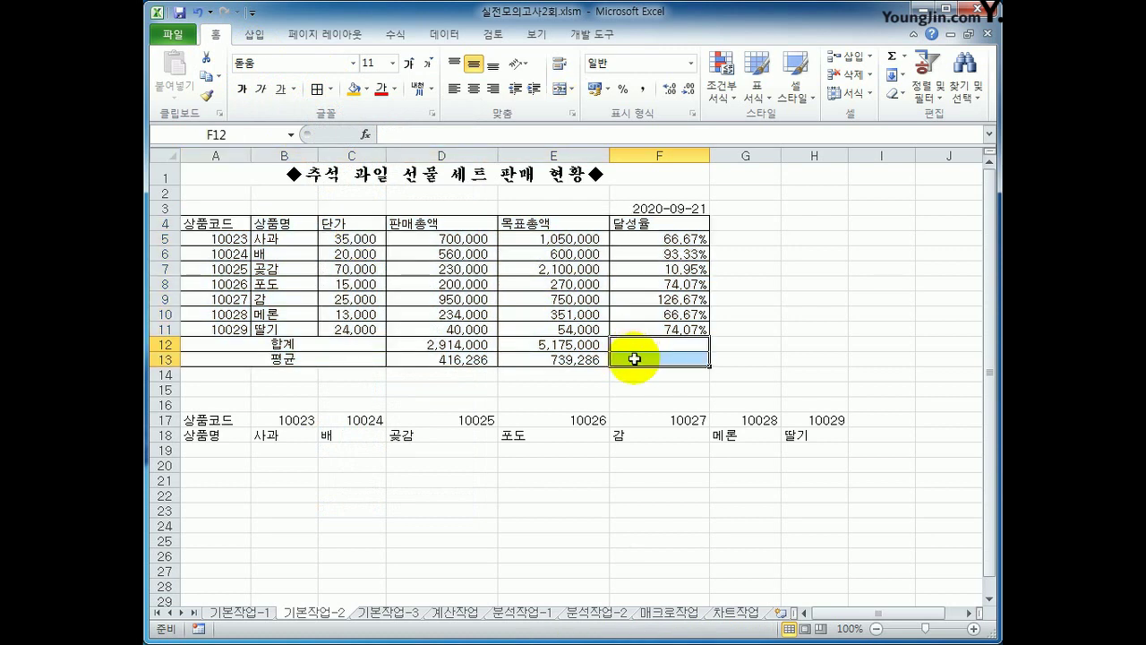
left_click(329, 94)
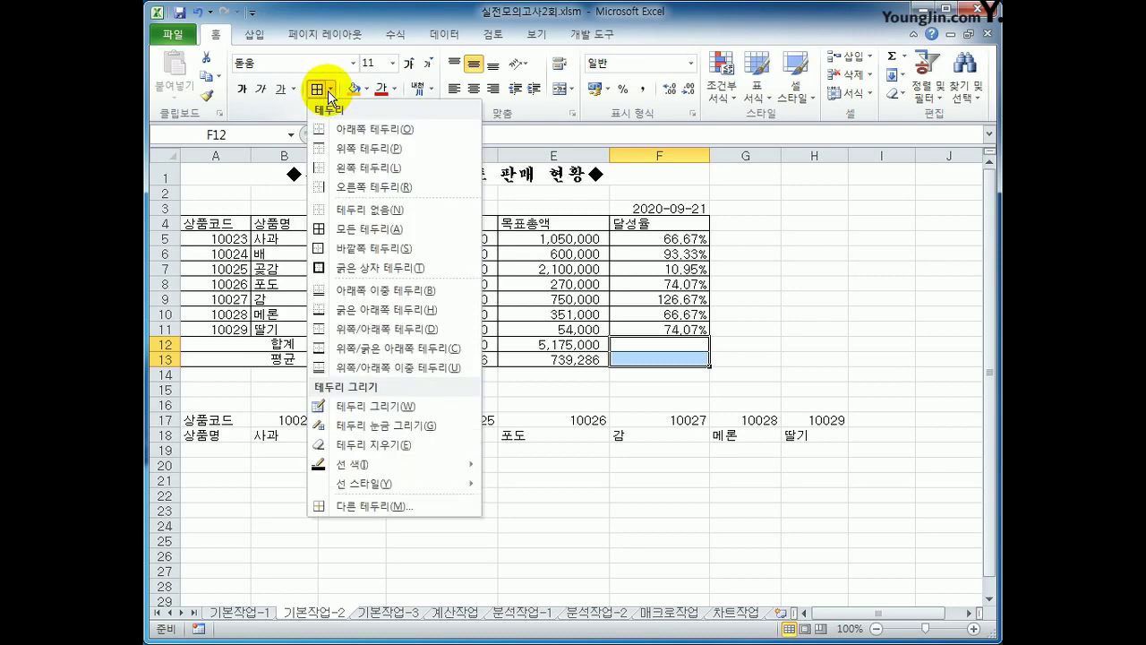
left_click(424, 506)
left_click(594, 447)
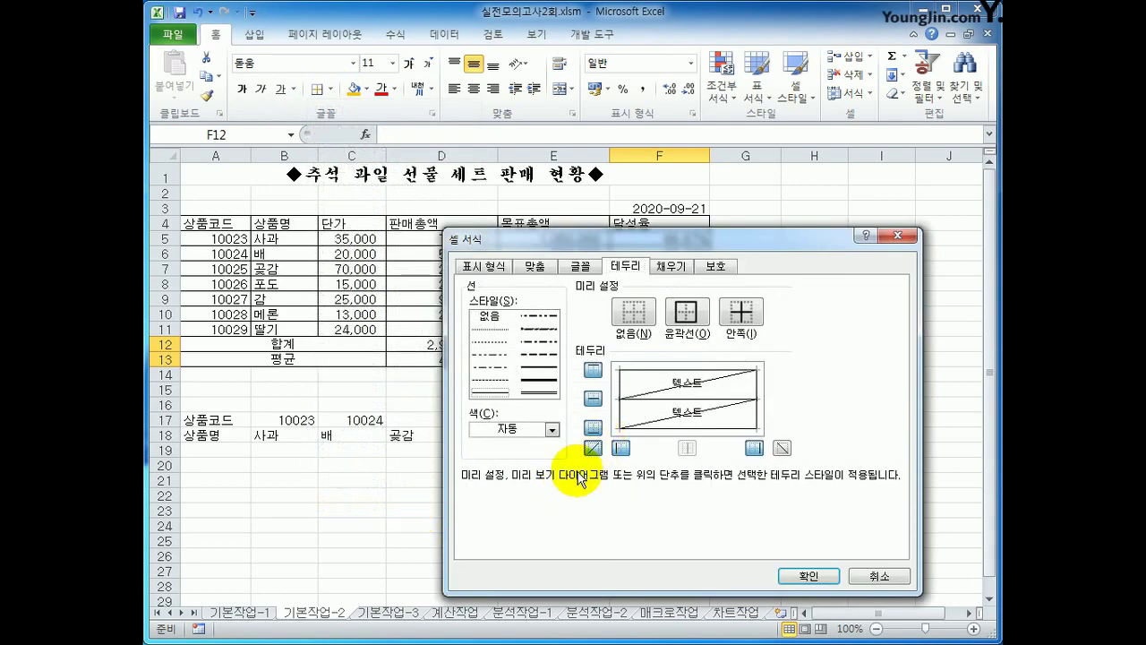
left_click(809, 576)
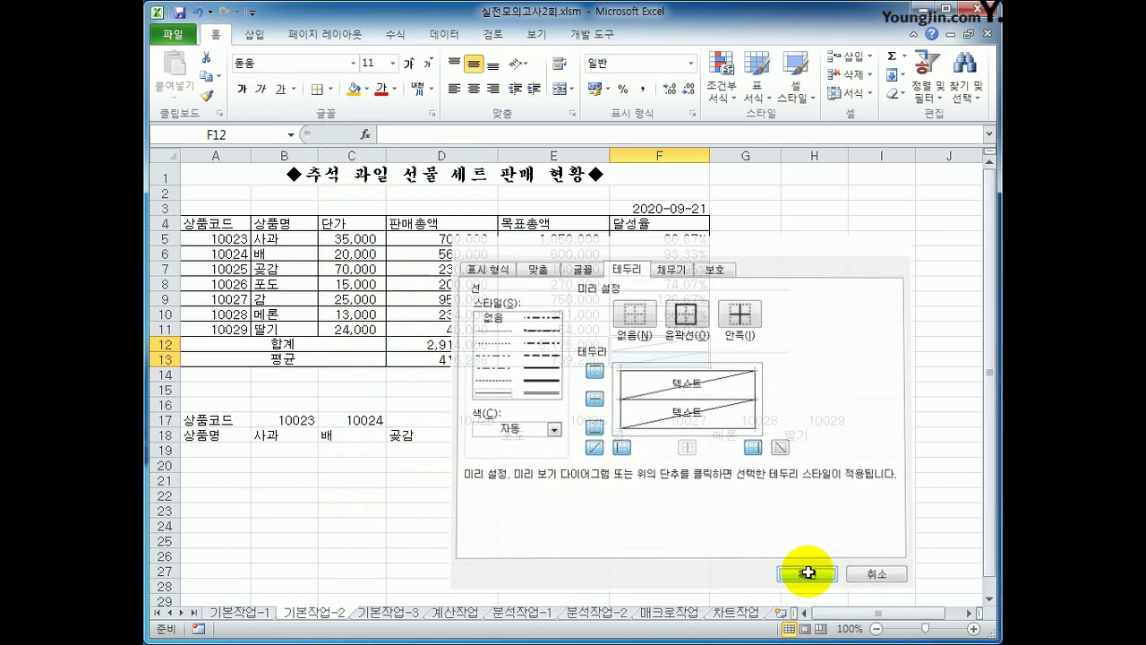
left_click(685, 358)
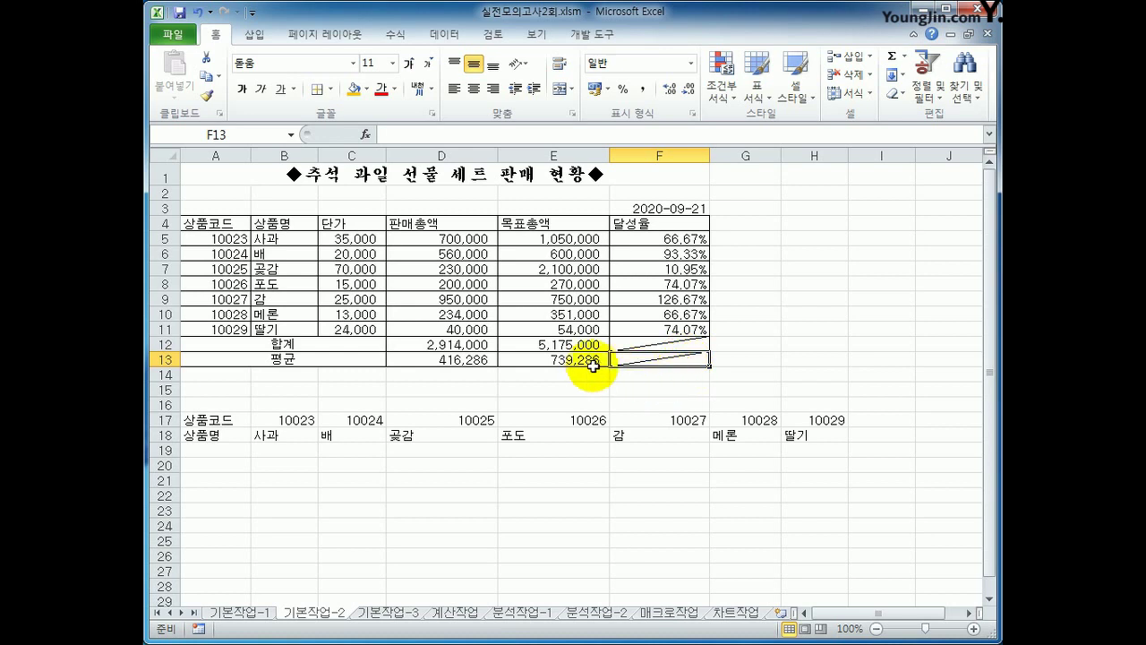
On the 기본작업-3 sheet, copy the 직위 heading and 과장 from D4:D5 to B15 as filter criteria.
left_click(391, 613)
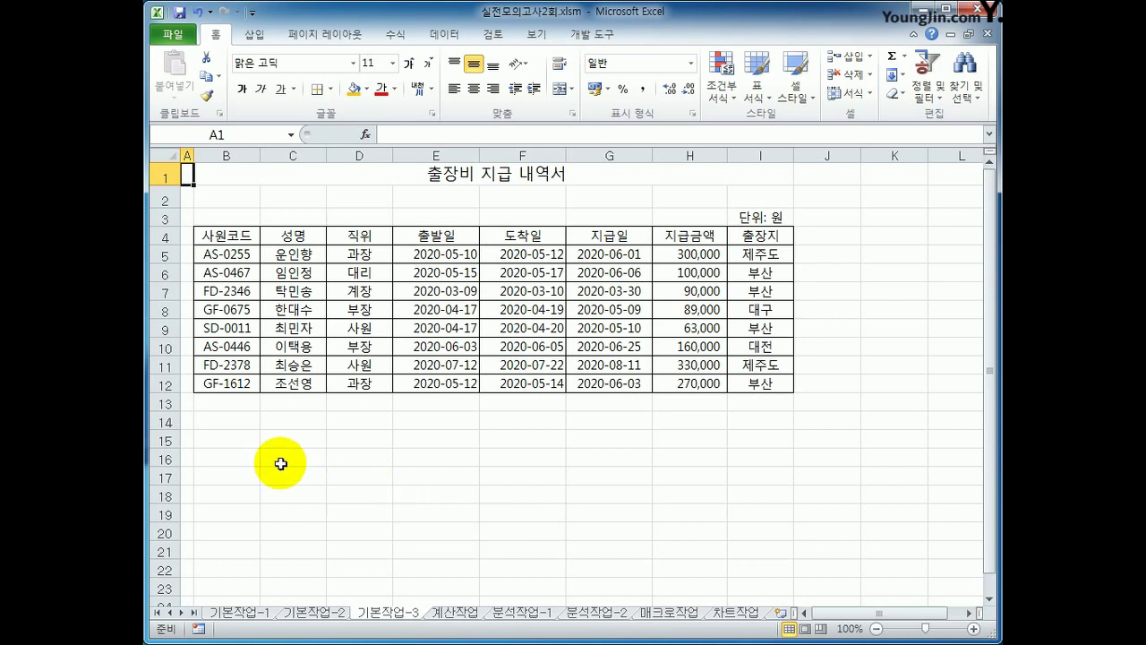
left_click(234, 437)
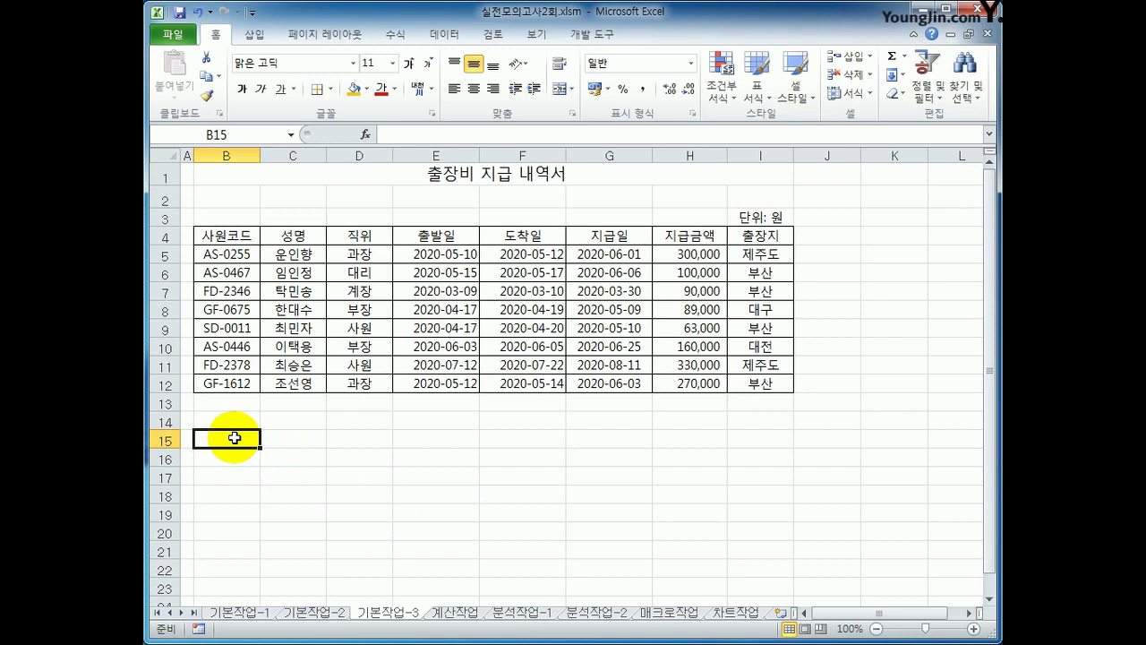
left_click_drag(359, 237, 361, 262)
key("ctrl+c")
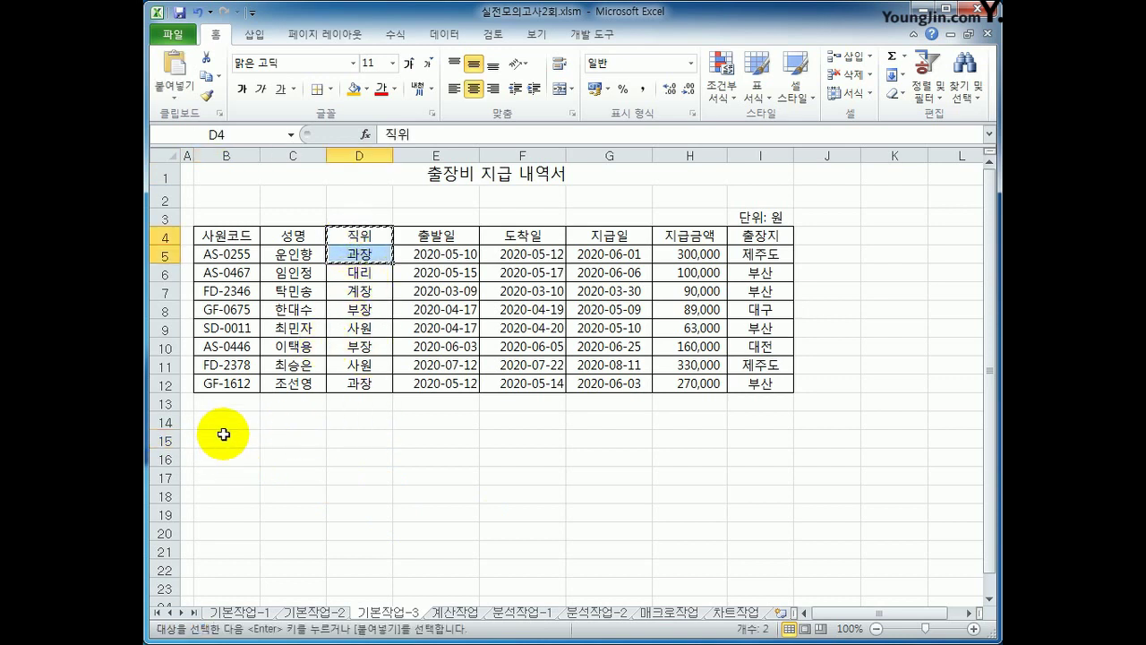
left_click(225, 438)
key("ctrl+v")
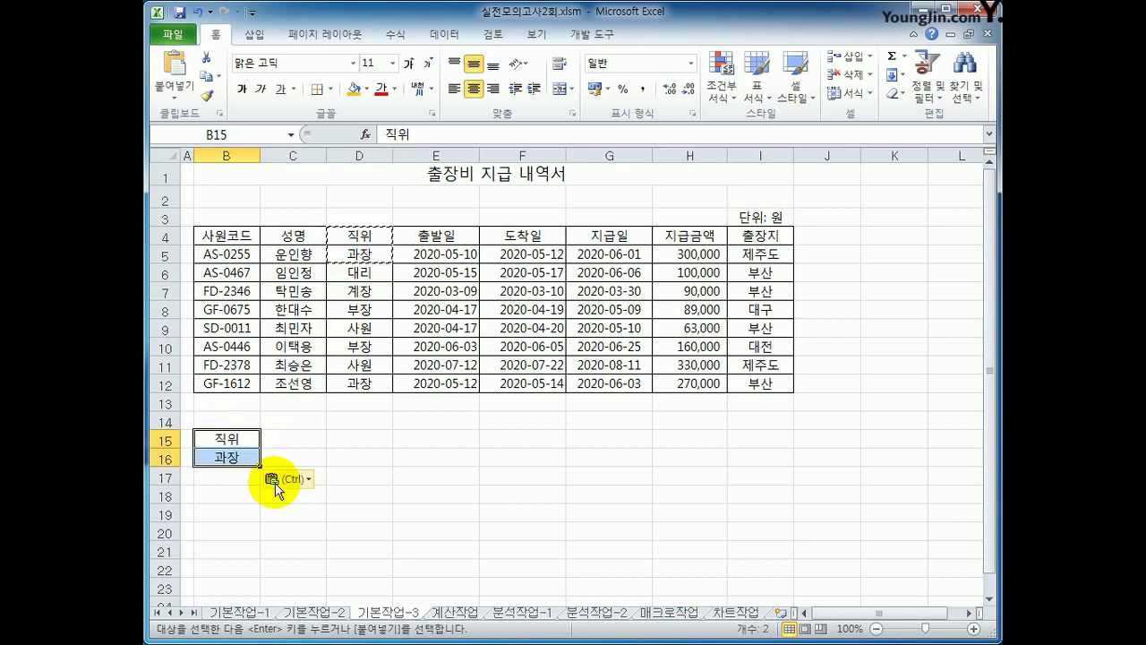
Copy the 지급금액 heading from H4 into C15 as the second criteria heading.
left_click(687, 237)
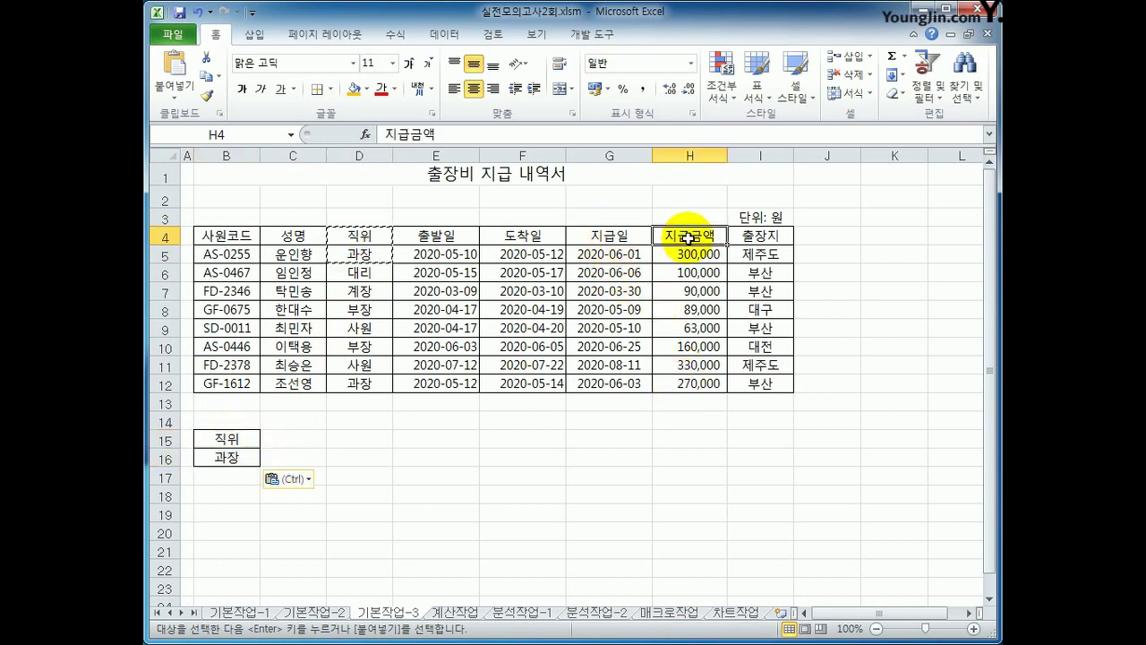
key("ctrl+c")
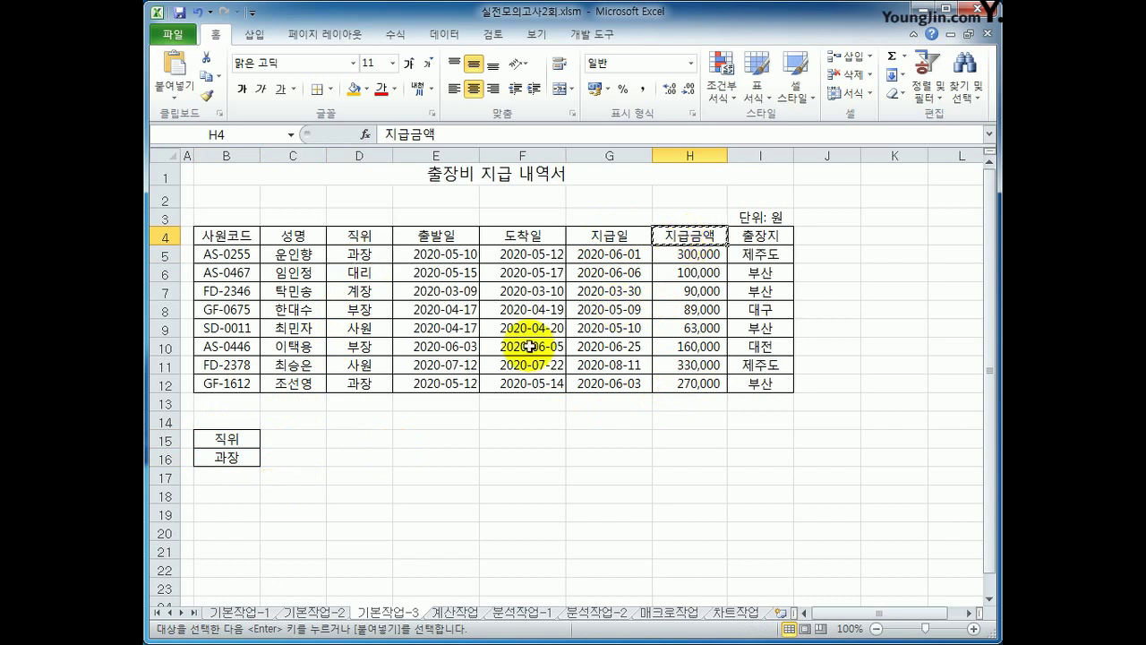
left_click(297, 447)
key("ctrl+v")
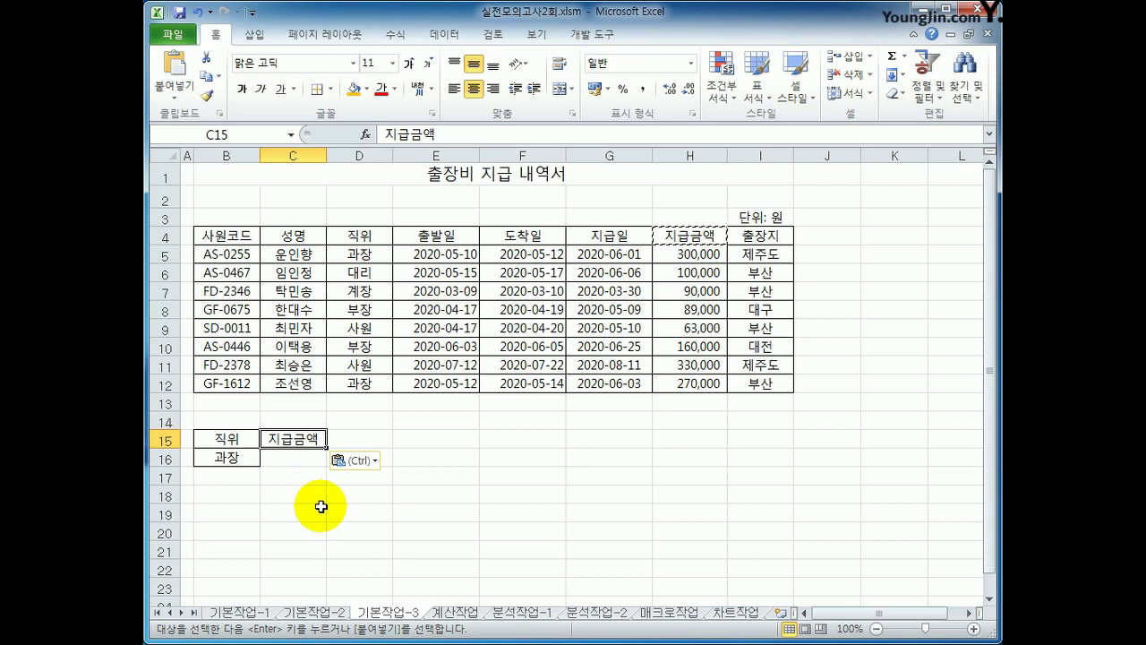
Enter the condition >=300000 in C17, one row below the 과장 condition.
left_click(230, 437)
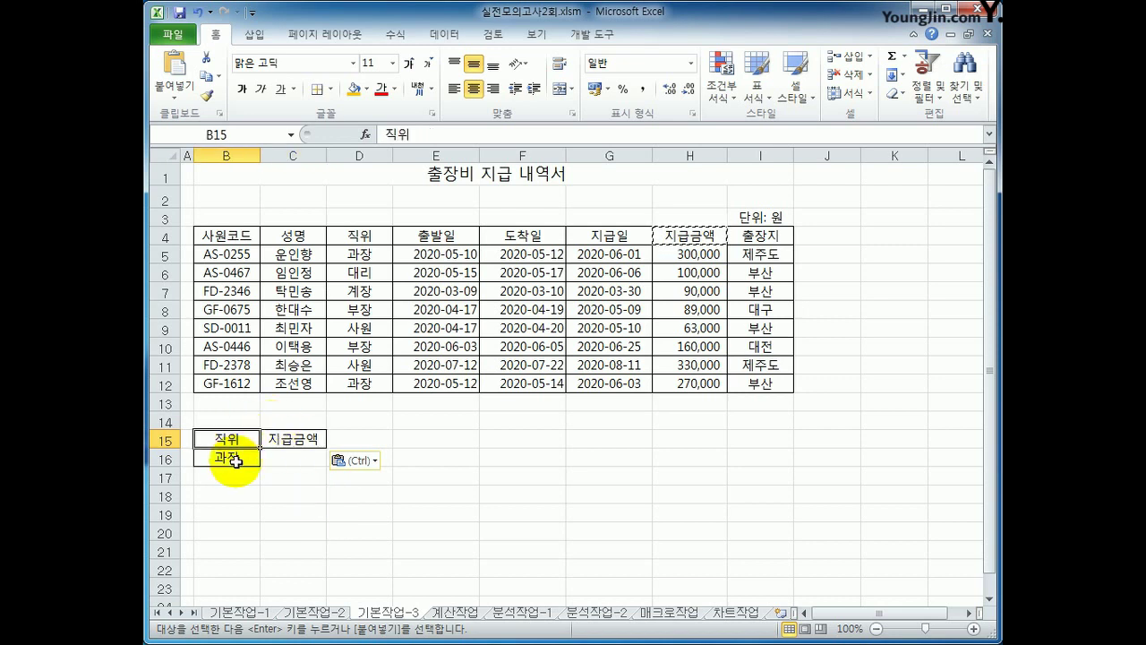
left_click(223, 459)
left_click(277, 475)
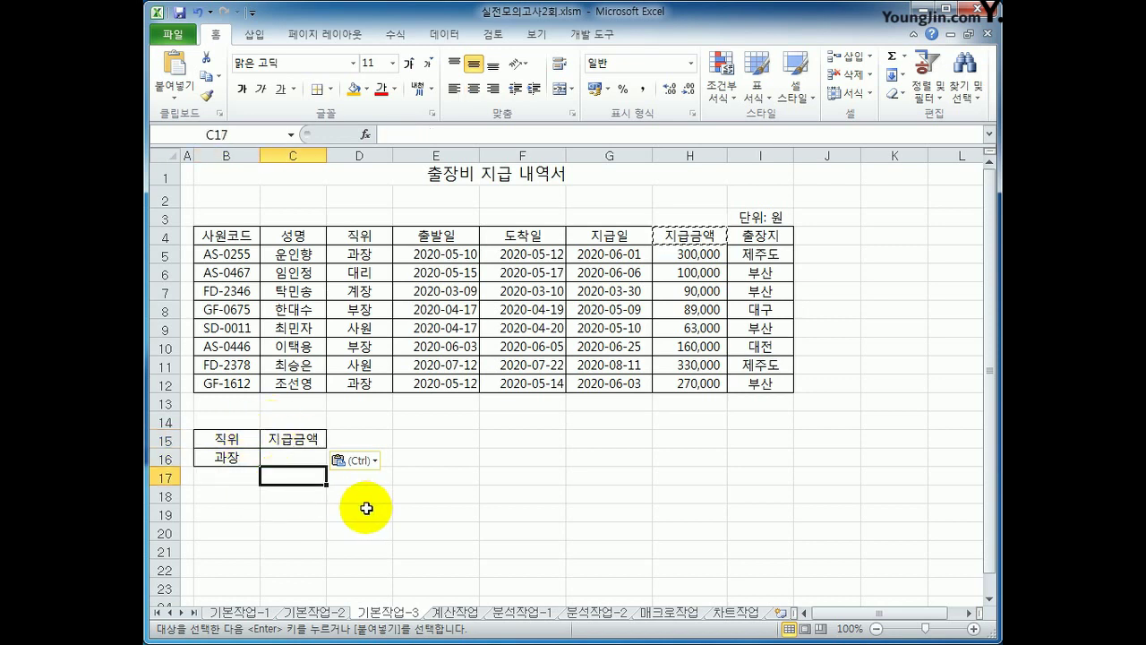
type(">=")
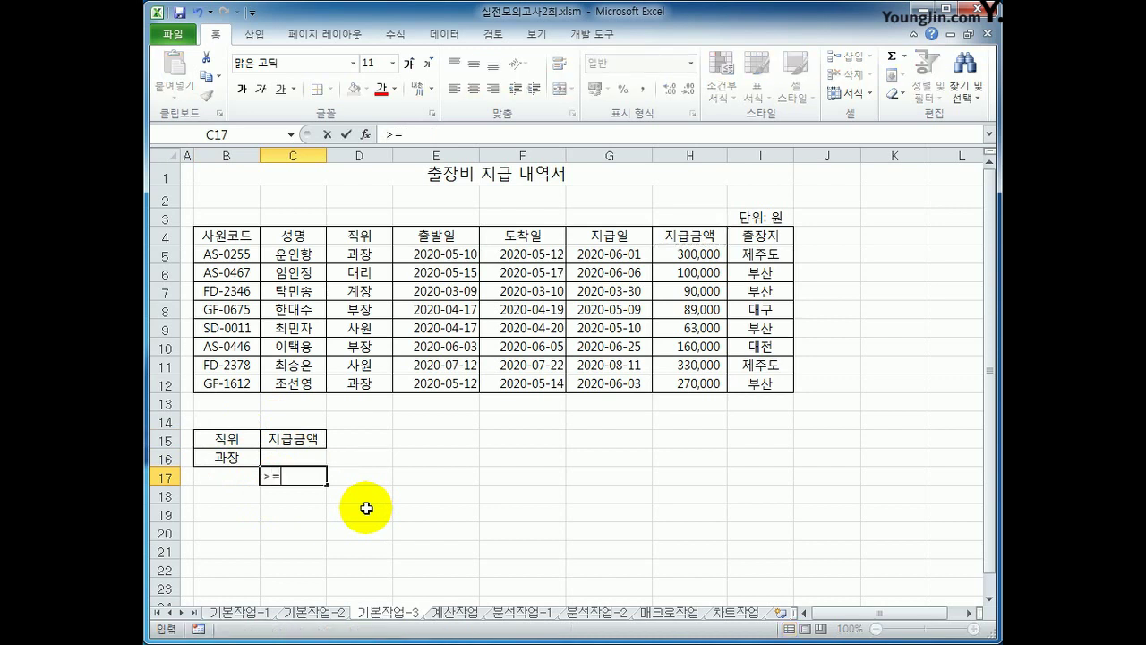
type("300000")
key("Return")
left_click(225, 459)
left_click(281, 492)
left_click(278, 481)
mouse_move(277, 481)
left_mouse_down()
mouse_move(269, 461)
mouse_move(283, 490)
left_mouse_up()
left_click(244, 464)
left_click(285, 461)
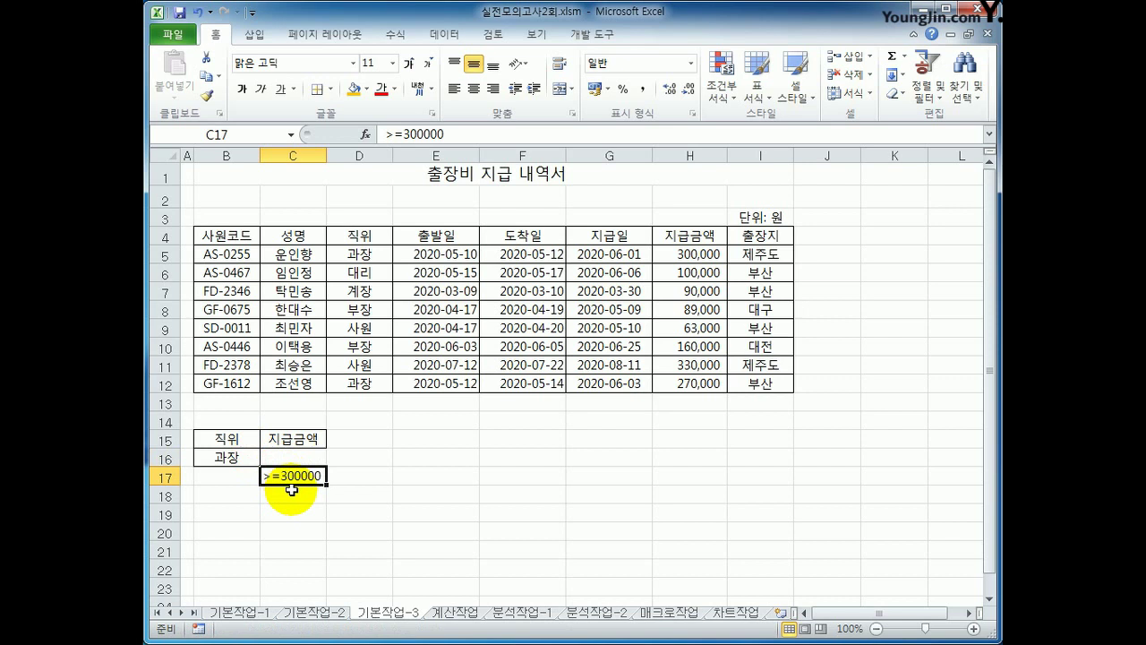
Start an advanced filter on the table B4:I12 with B15:C17 as the criteria range.
left_click(410, 309)
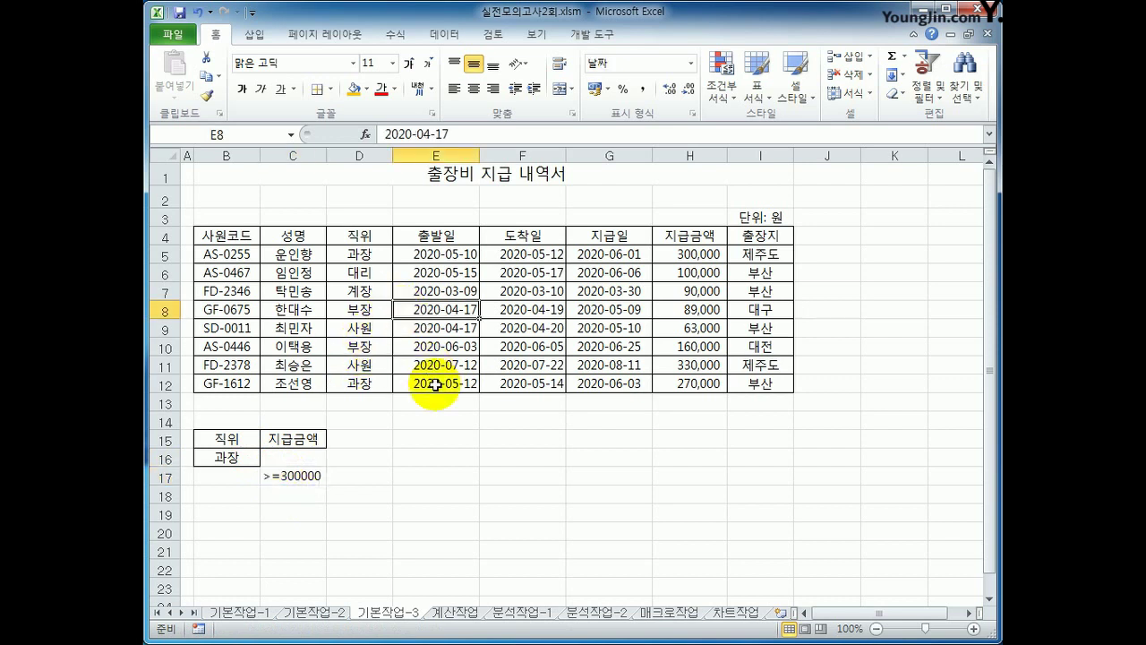
left_click(441, 34)
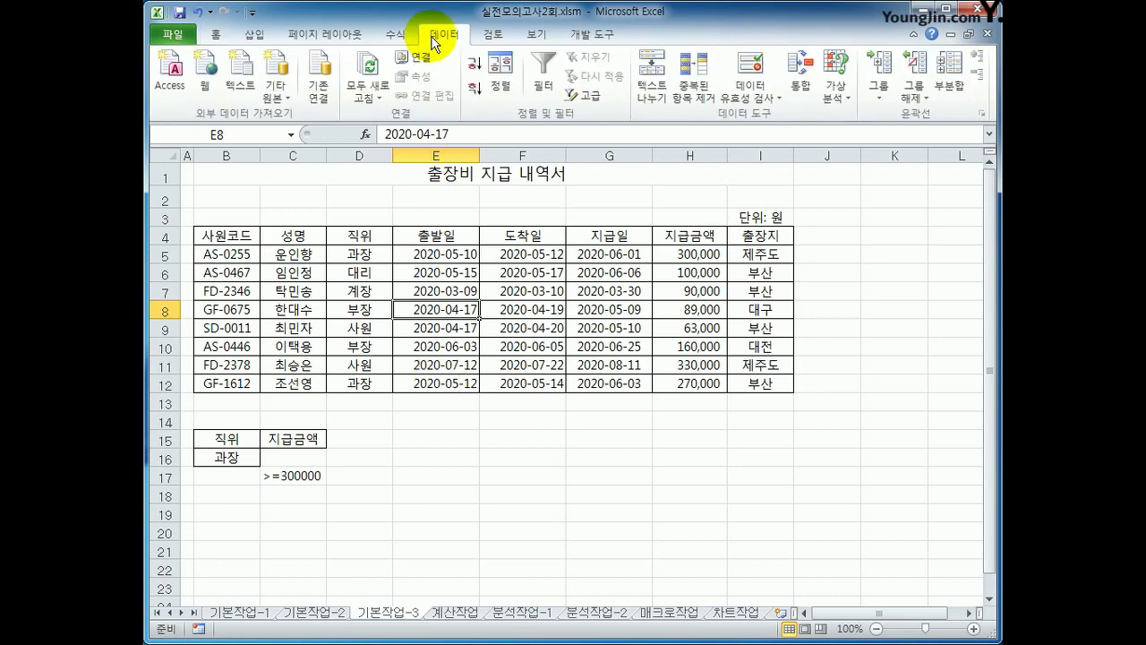
left_click(583, 94)
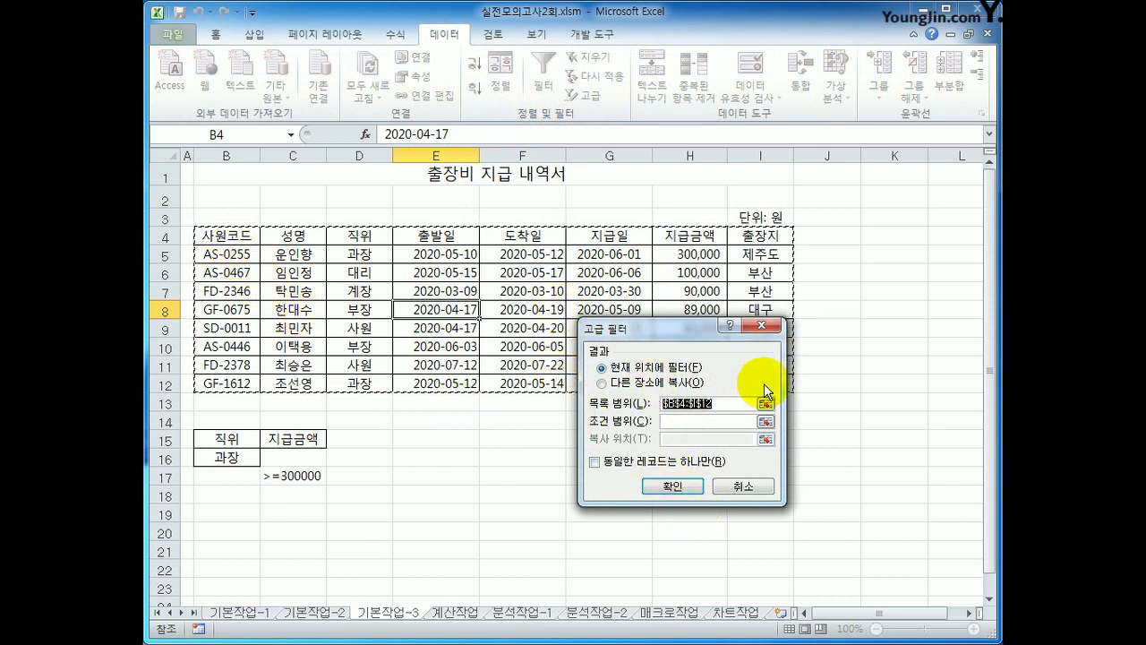
left_click(723, 419)
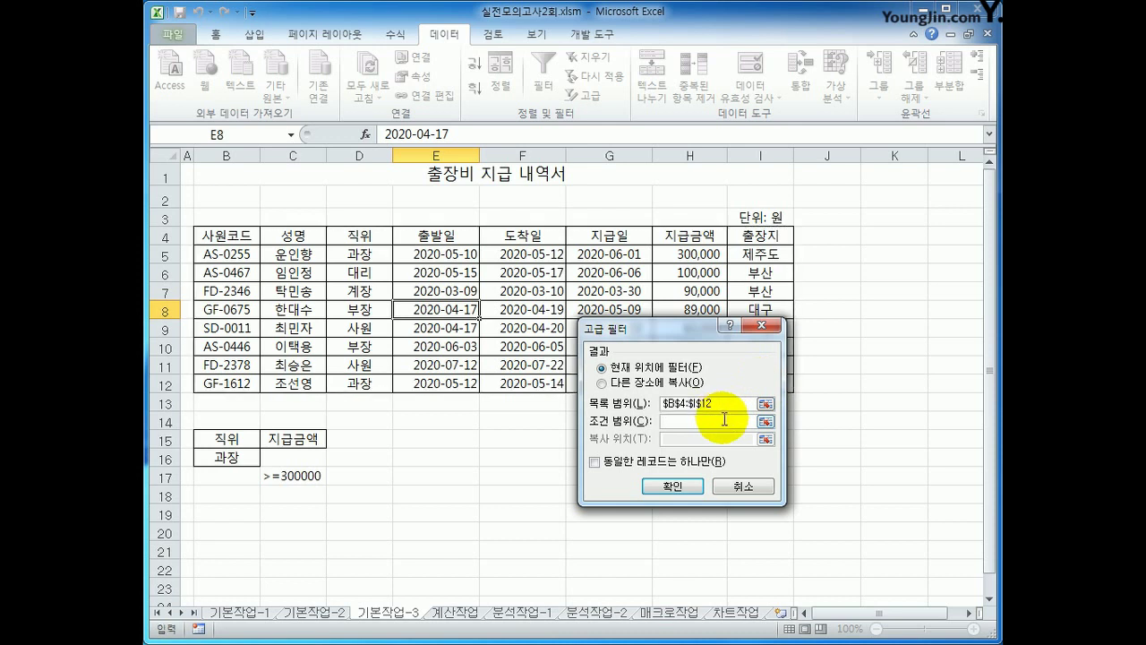
left_click_drag(231, 440, 288, 467)
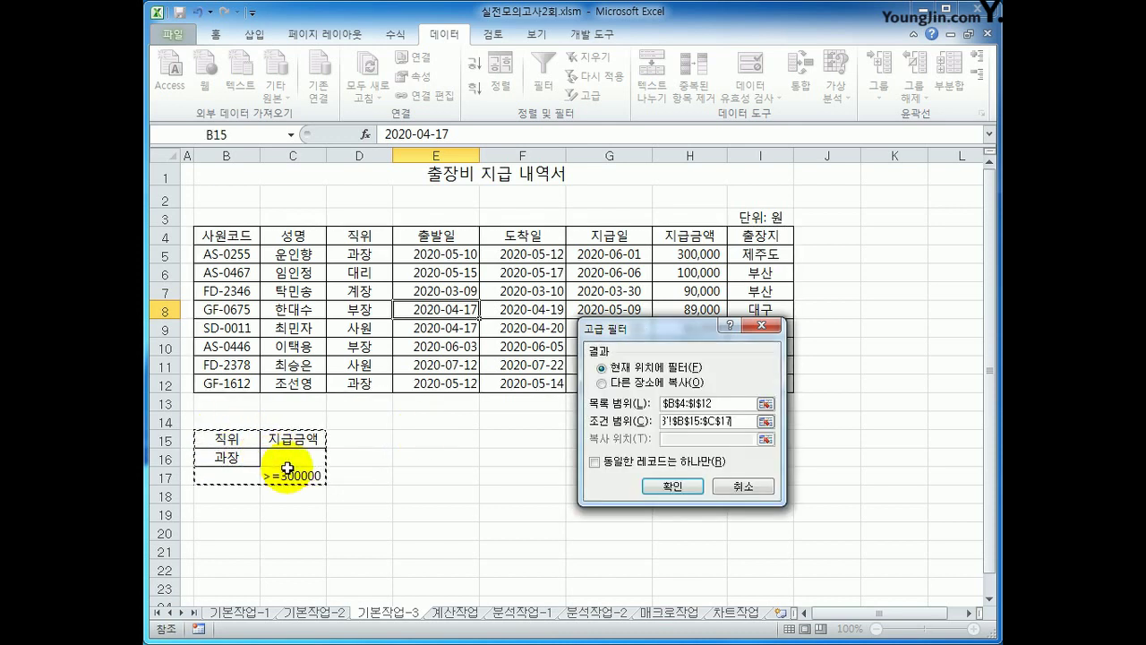
Set the advanced filter to copy its results to another location starting at B20 and run it.
left_click(618, 383)
left_click(673, 438)
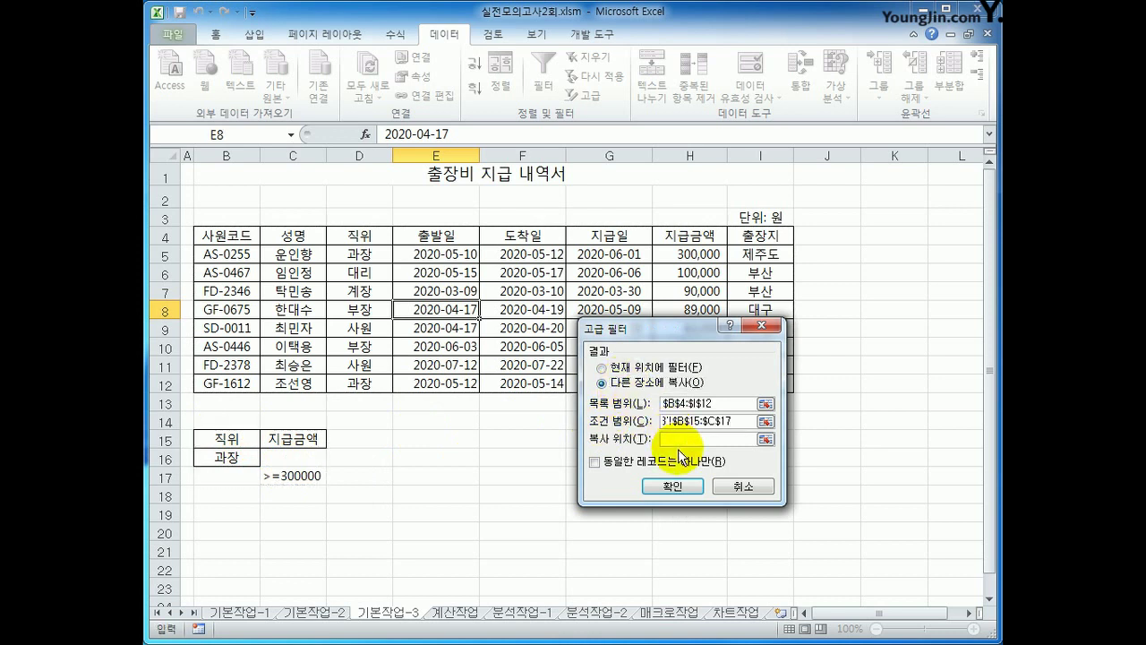
left_click(246, 534)
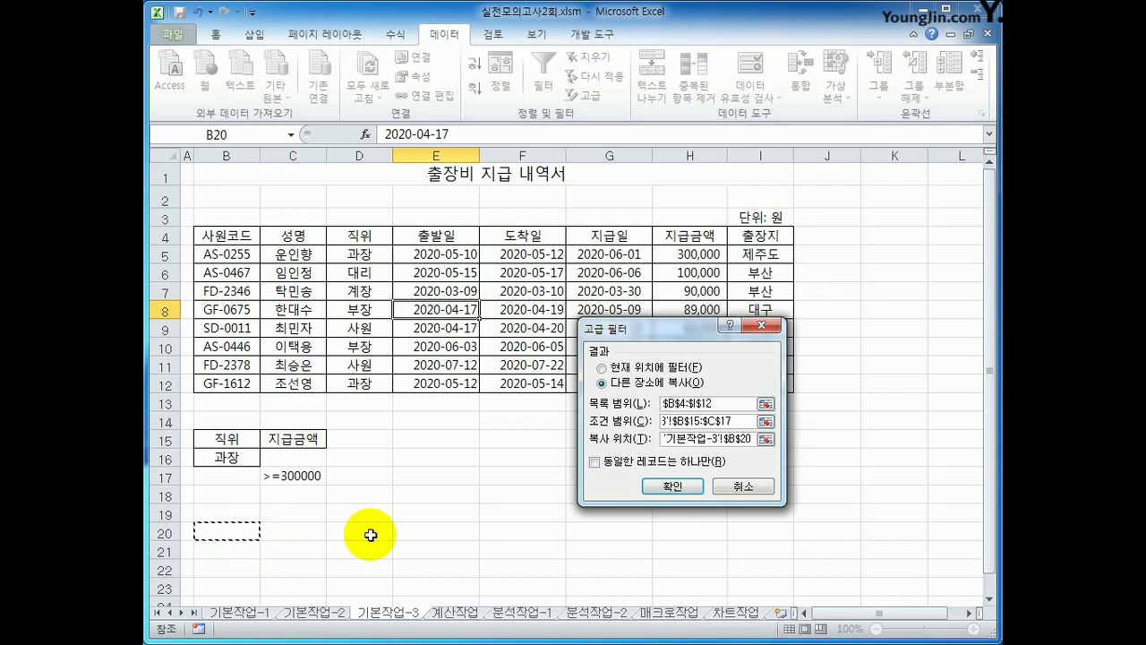
left_click(674, 486)
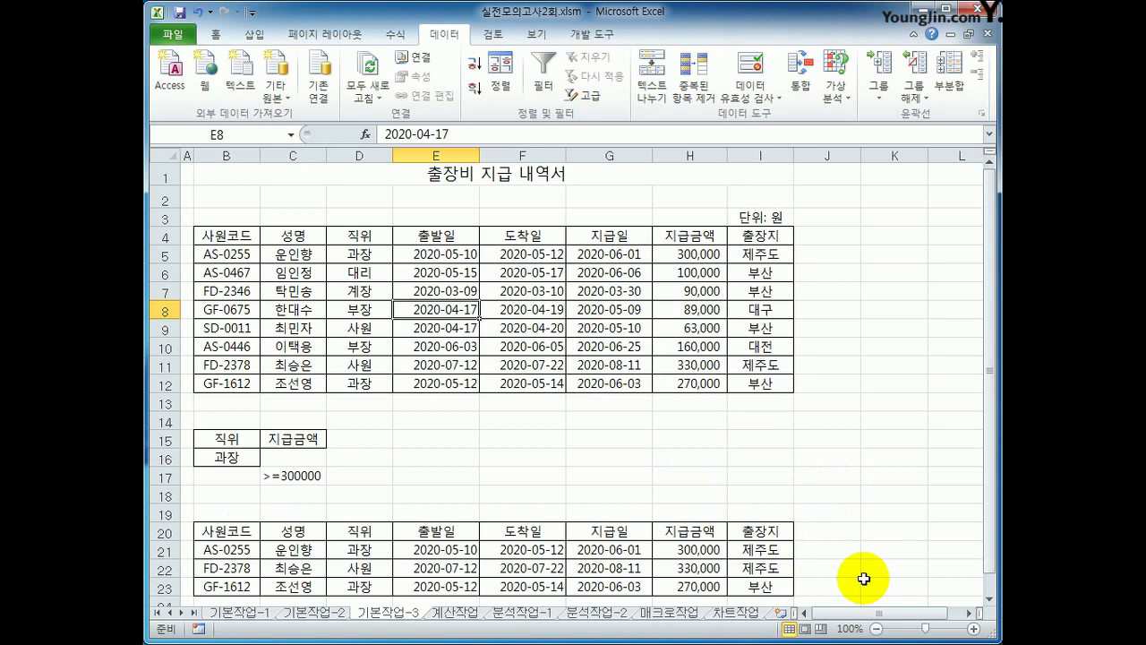
left_click(809, 585)
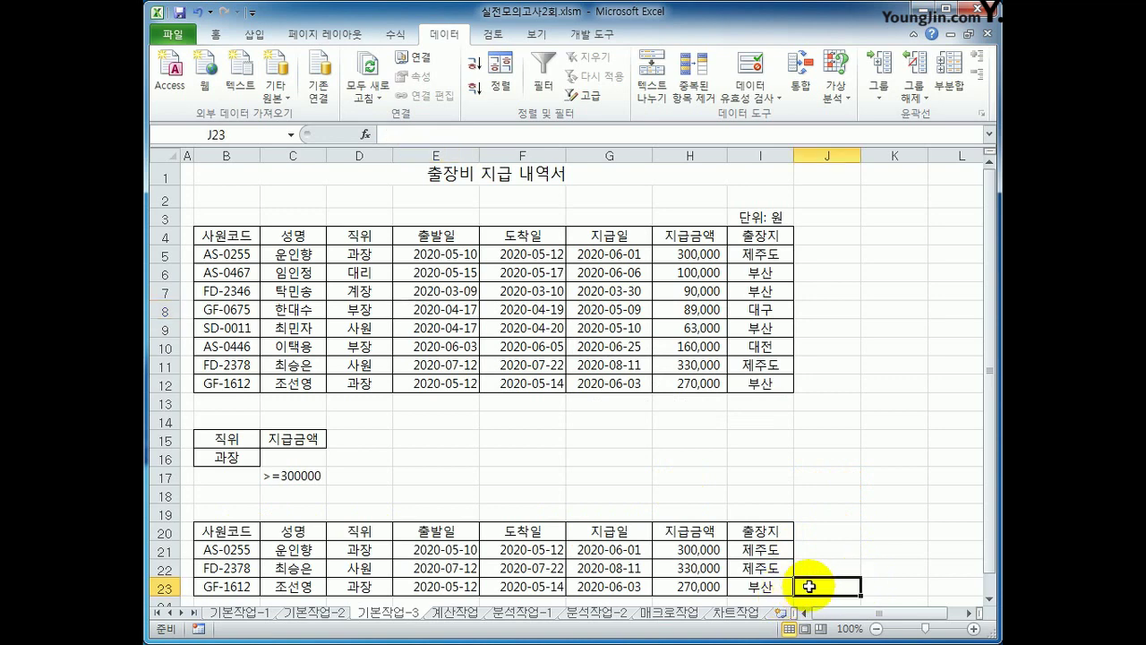
On the 계산작업 sheet, enter =RANK(B3,$B$3:$B$7) in C3 of 표1 and fill it down to C7.
left_click(457, 612)
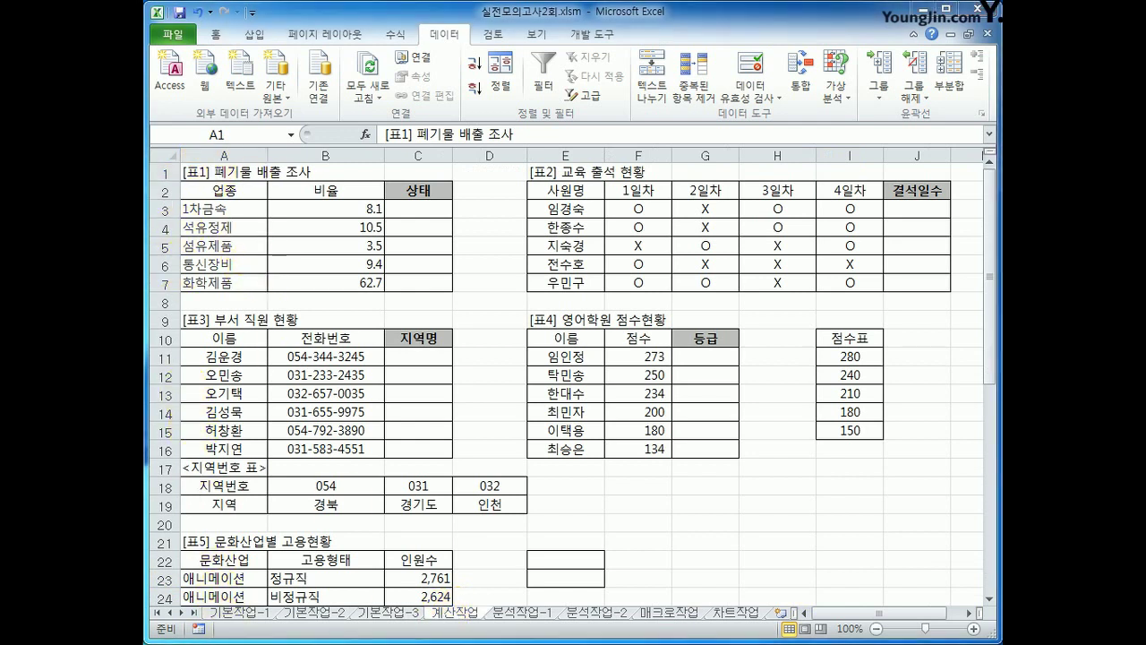
left_click(428, 208)
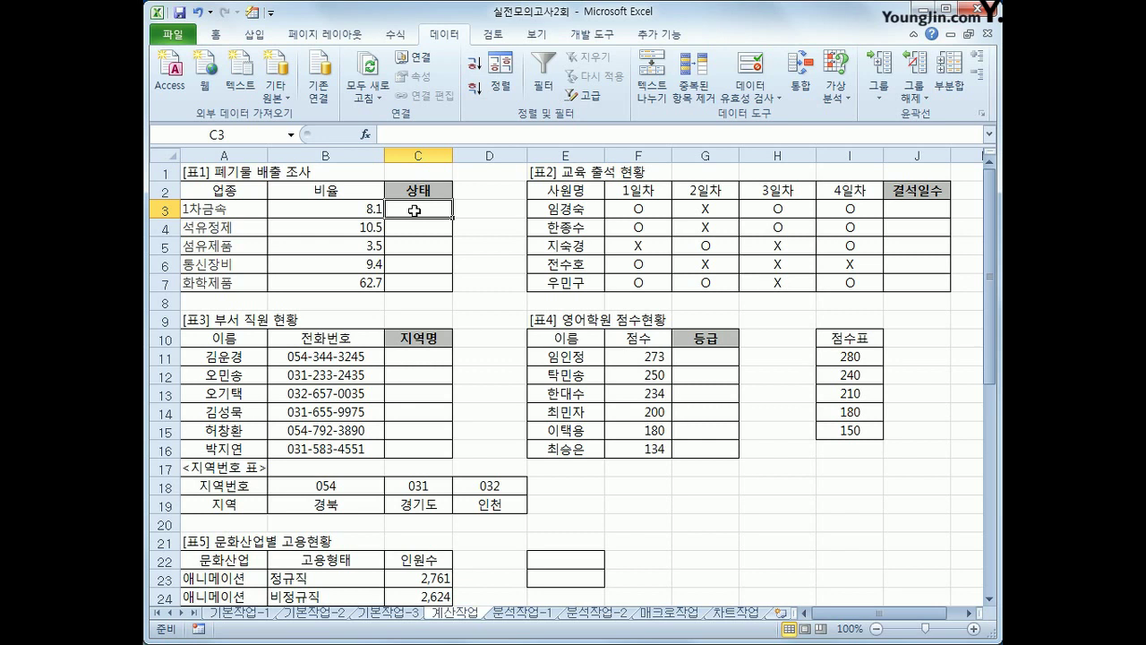
type("=rank(")
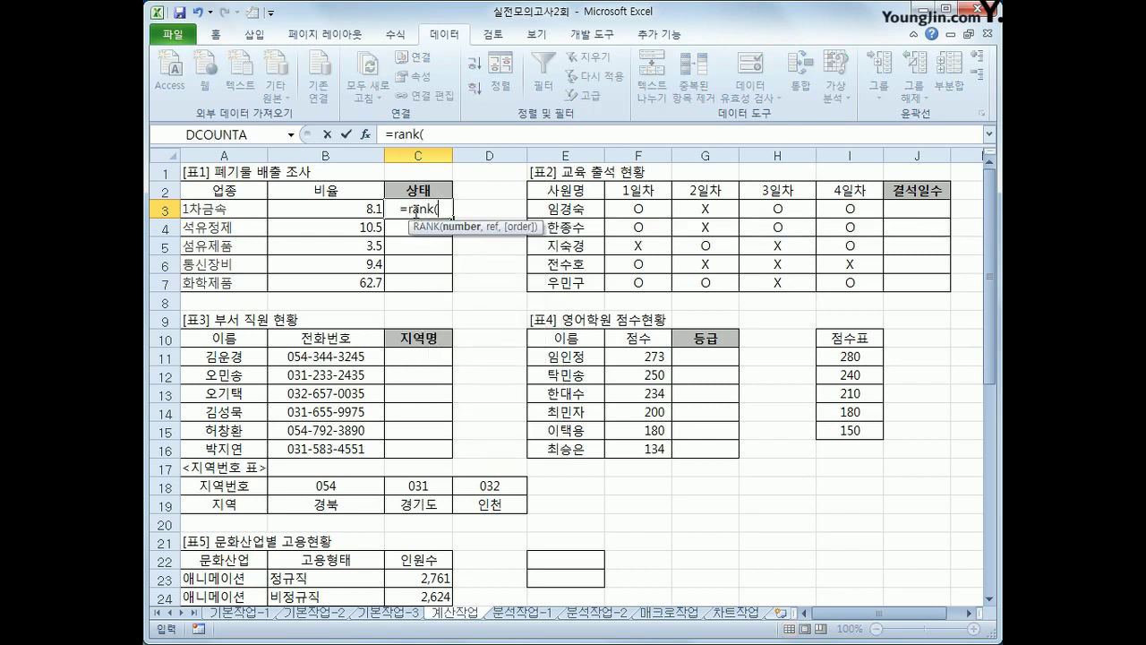
key("Left")
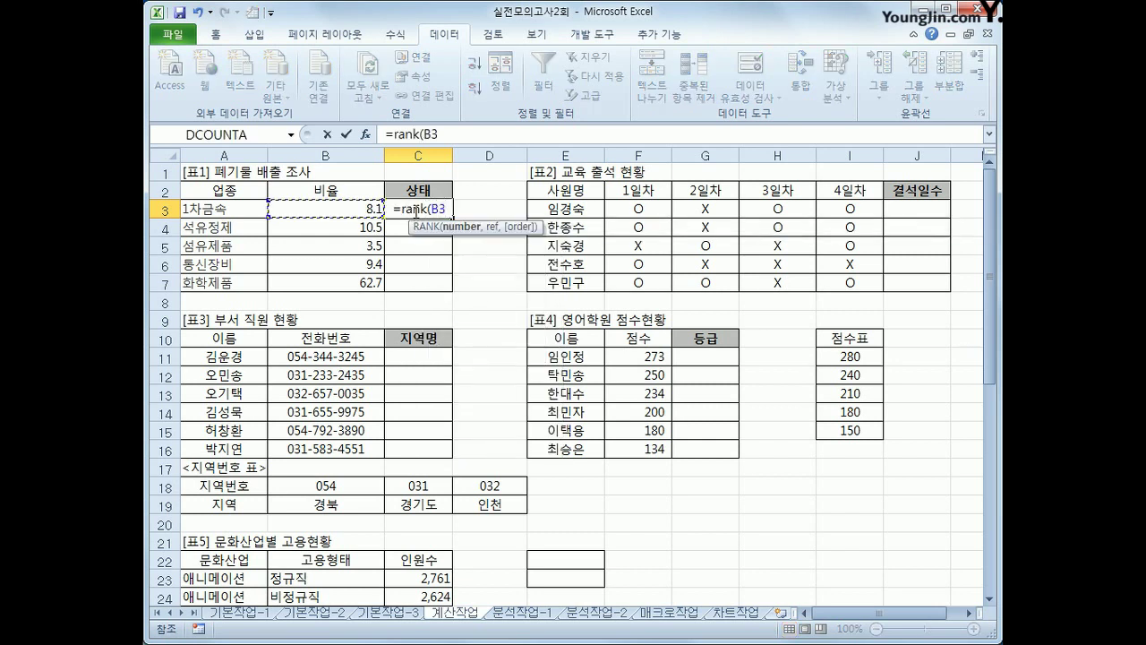
type(",")
left_click_drag(371, 208, 352, 283)
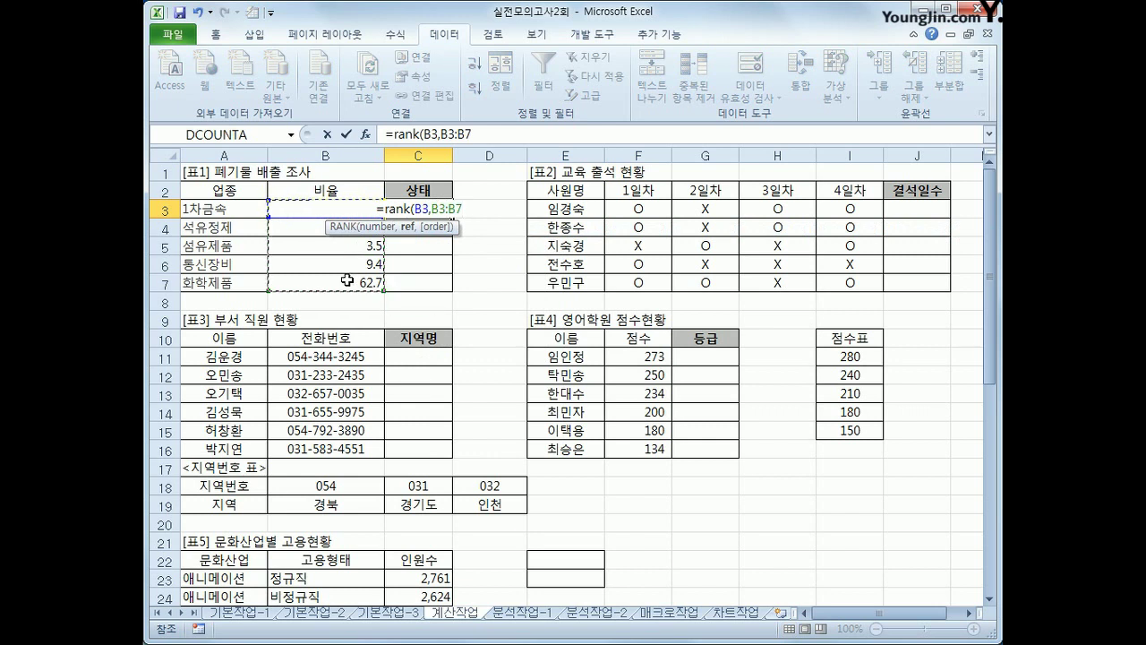
key("F4")
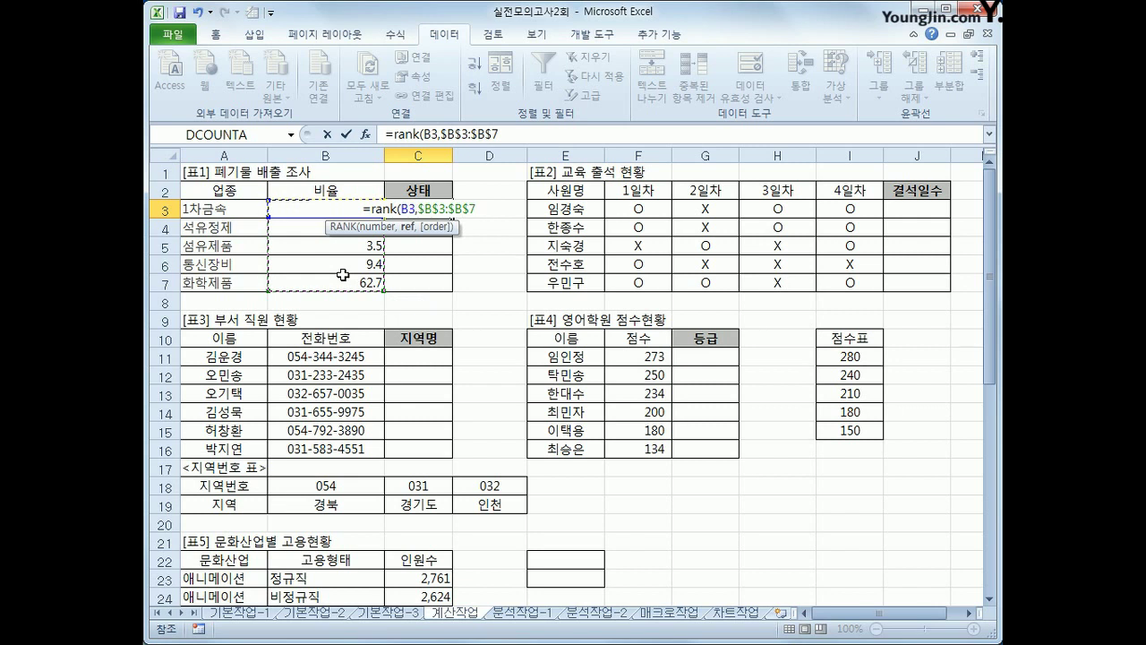
type(")")
key("ctrl+Return")
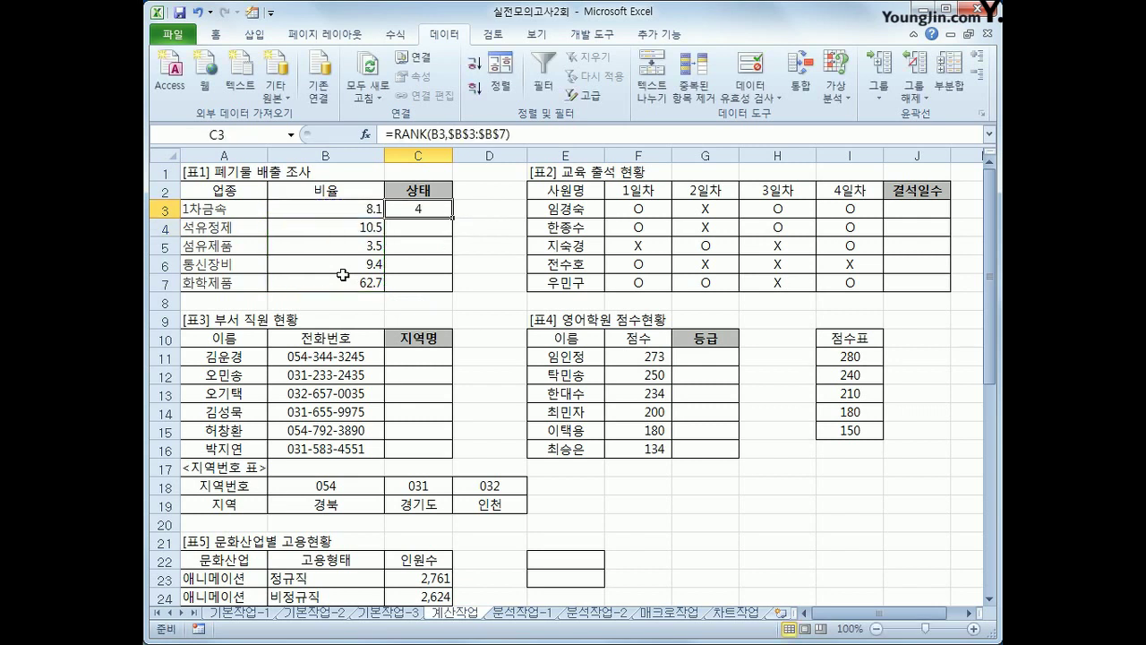
left_click_drag(452, 217, 442, 283)
Nest the RANK expression in C3 inside a CHOOSE function as its Index_num argument.
left_click(424, 207)
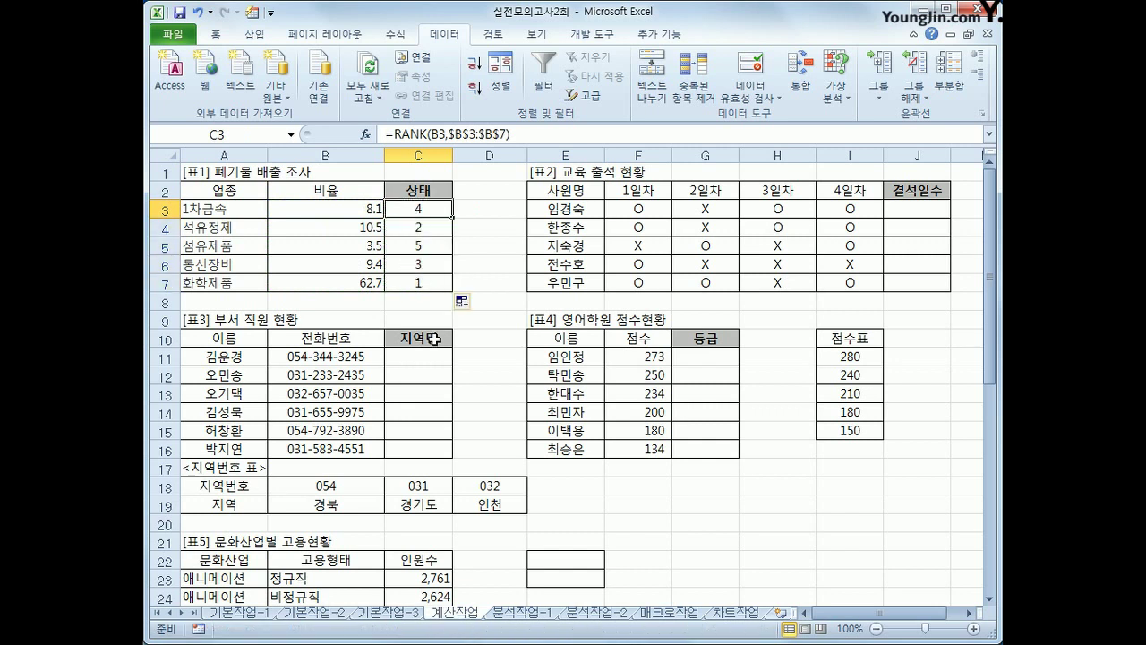
left_click_drag(394, 134, 556, 151)
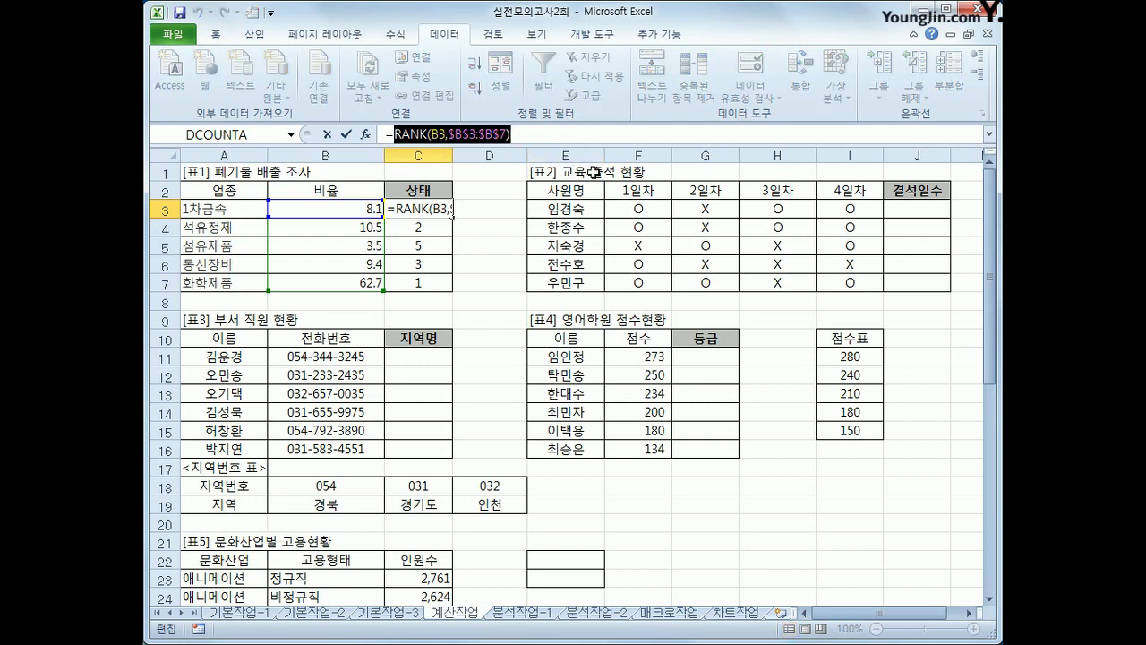
key("ctrl+x")
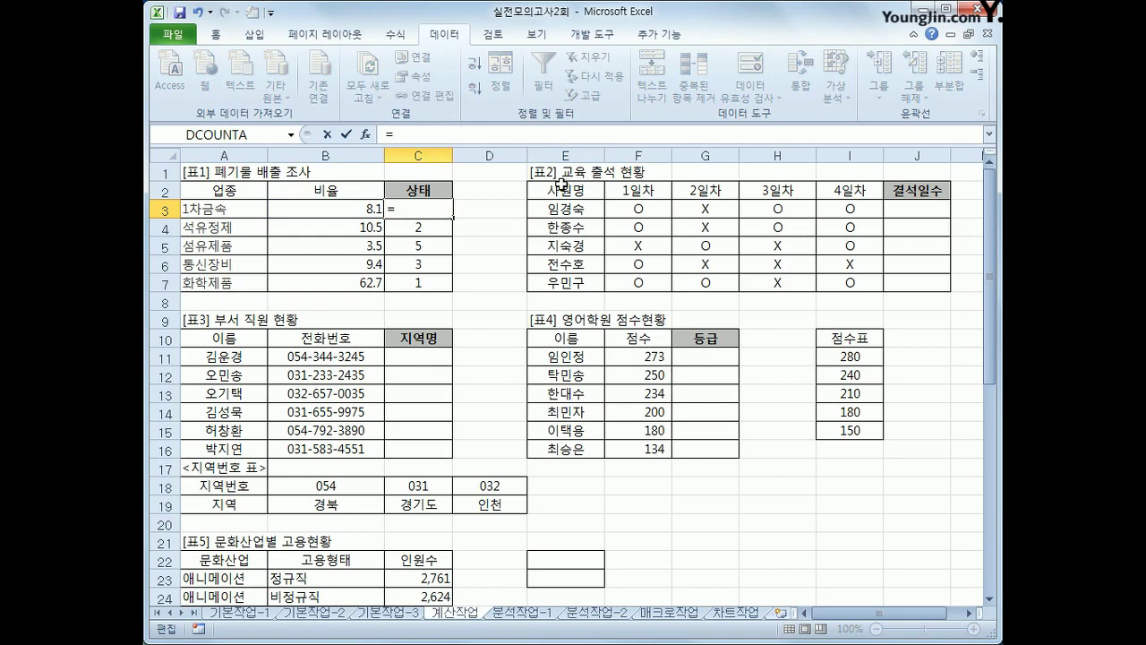
left_click(404, 45)
left_click(418, 59)
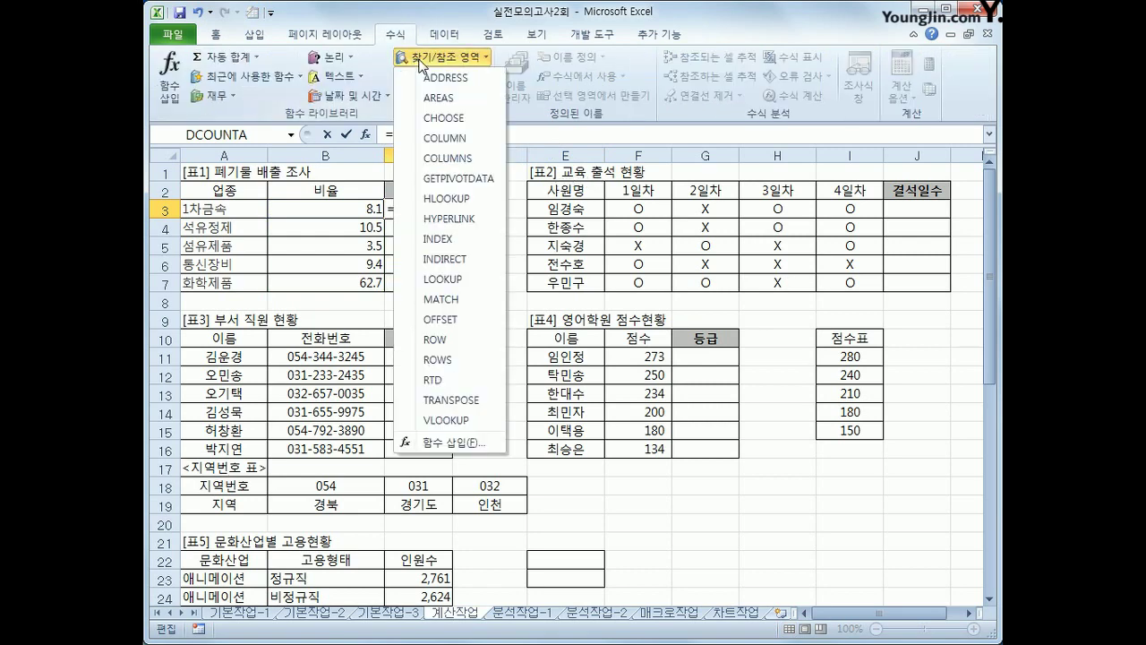
left_click(434, 118)
left_click_drag(838, 327, 564, 221)
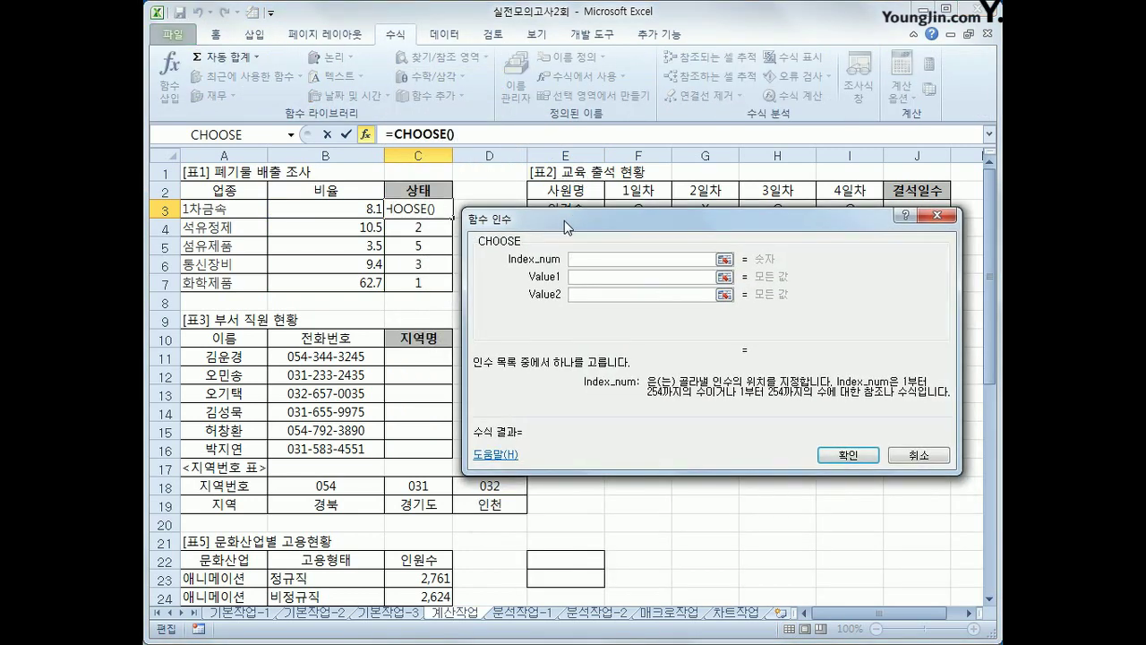
key("ctrl+v")
Set CHOOSE's Value1 and Value2 to 높음, Value3 and Value4 to 중간, and Value5 to 낮음.
left_click(598, 276)
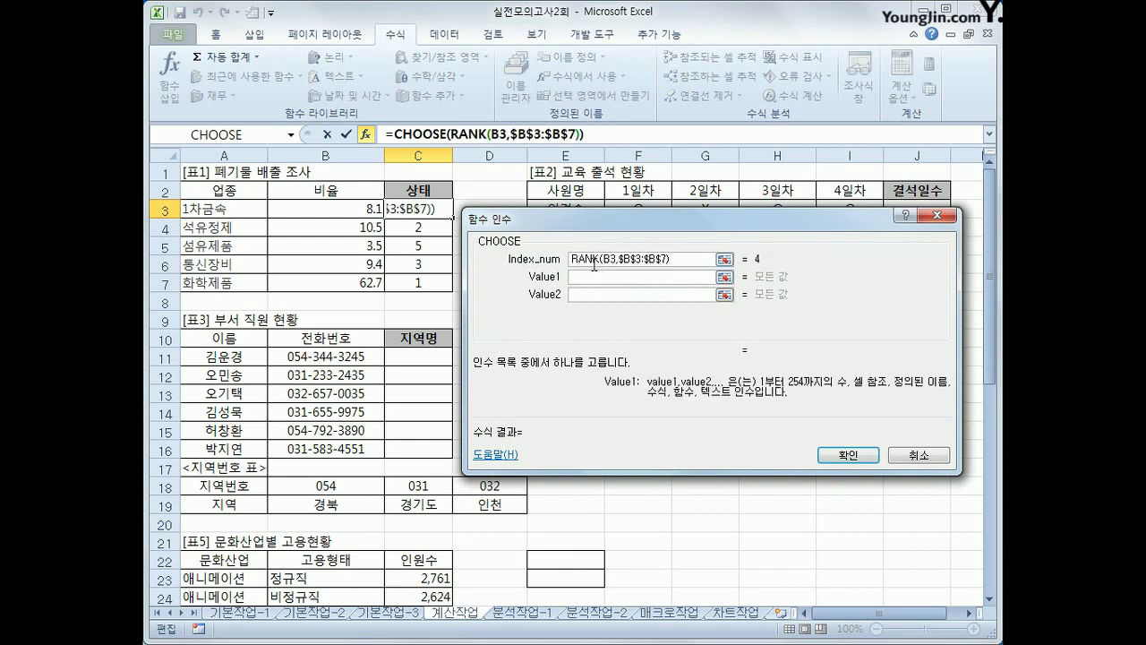
type("노")
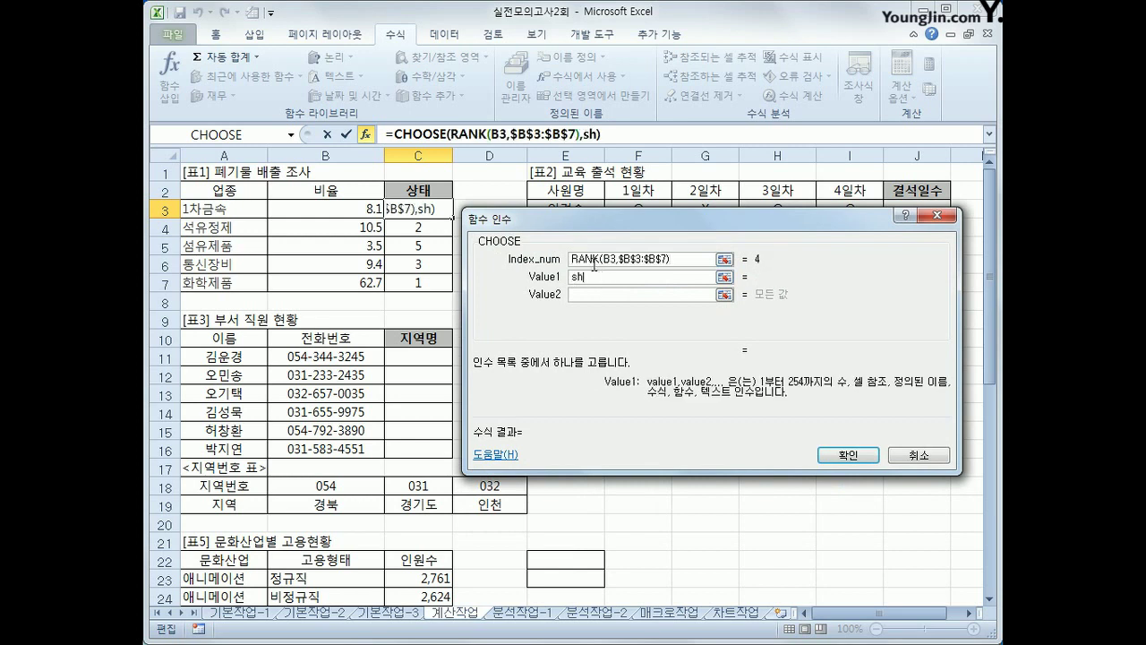
type("높음")
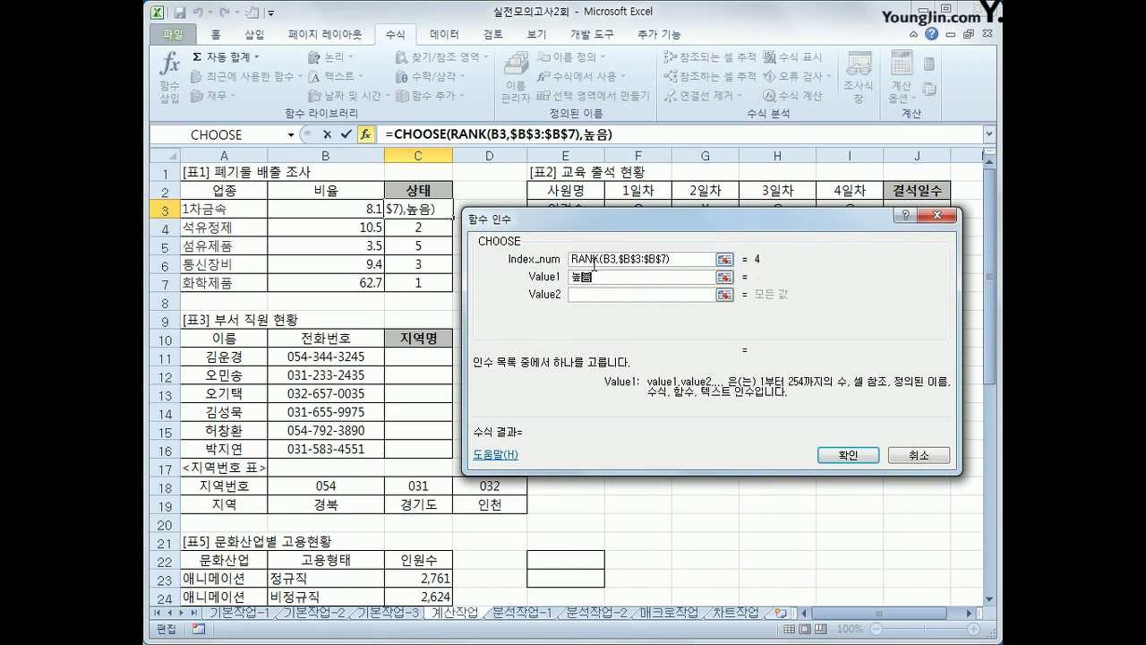
key("Tab")
type("높으ㅁ")
key("Tab")
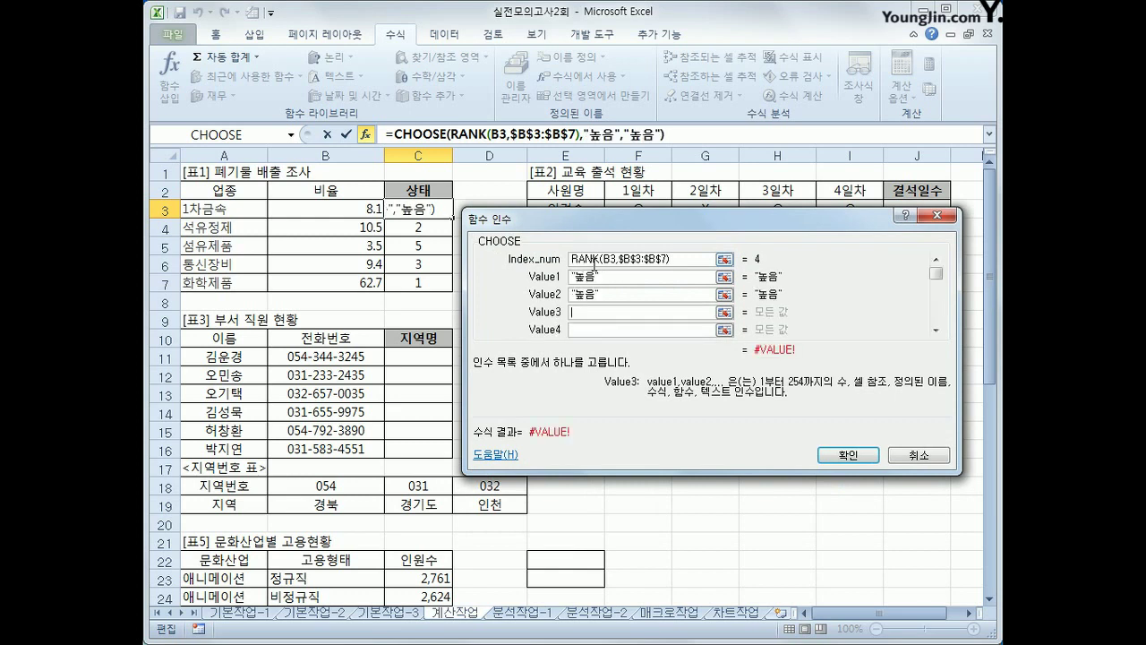
type("중간")
key("Tab")
type("중간")
key("Tab")
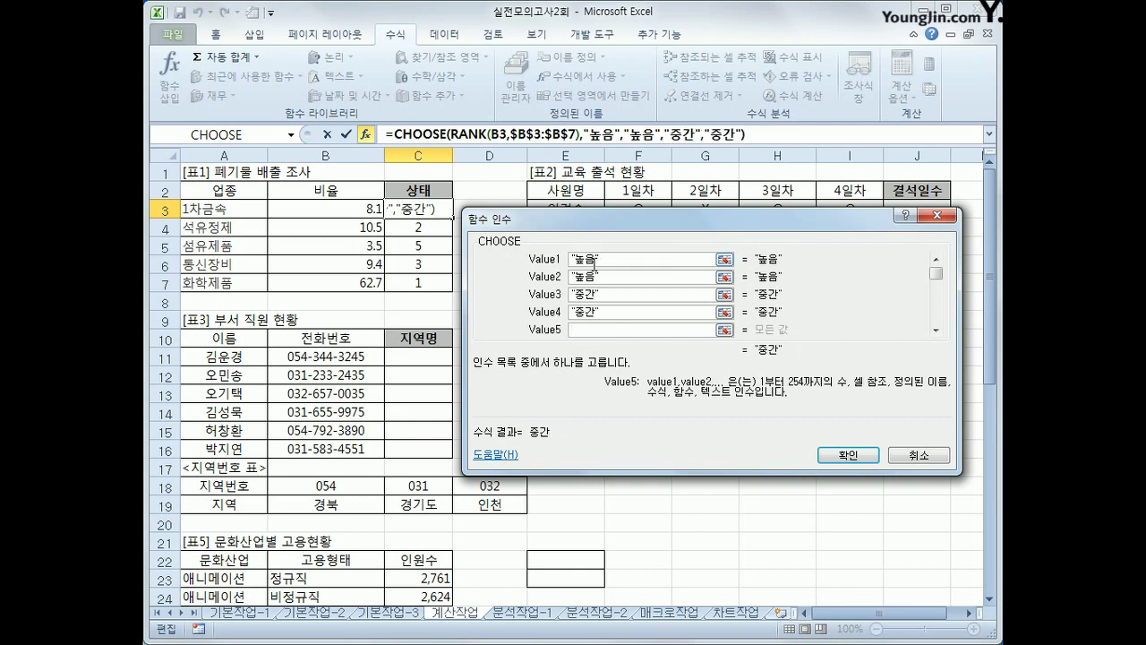
type("낮음")
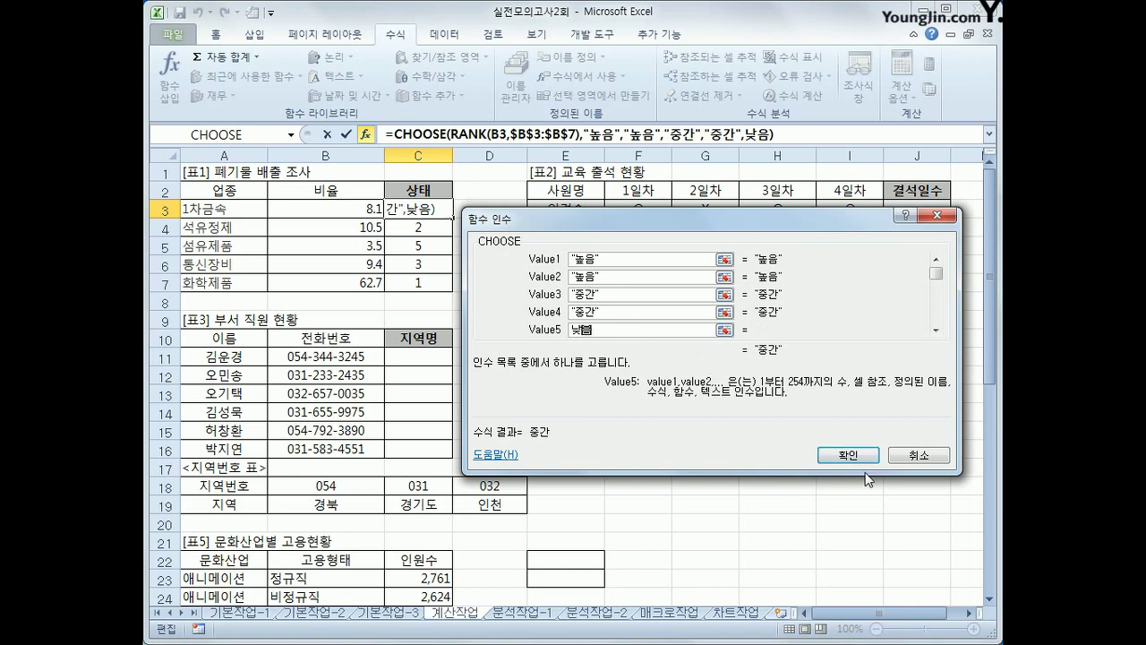
Complete the CHOOSE formula in C3 and fill it down the 상태 column to C7.
left_click(848, 455)
left_click_drag(453, 217, 445, 285)
left_click(445, 284)
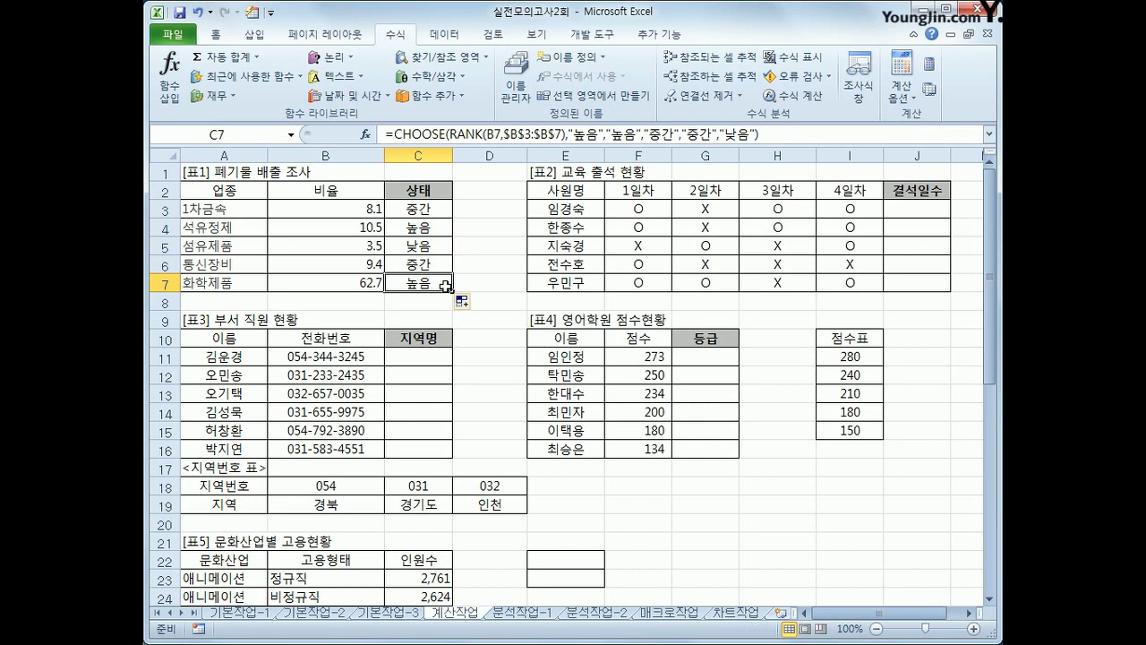
Start a COUNTIF formula in J3 of 표2 with F3:I3 as its range.
left_click(906, 206)
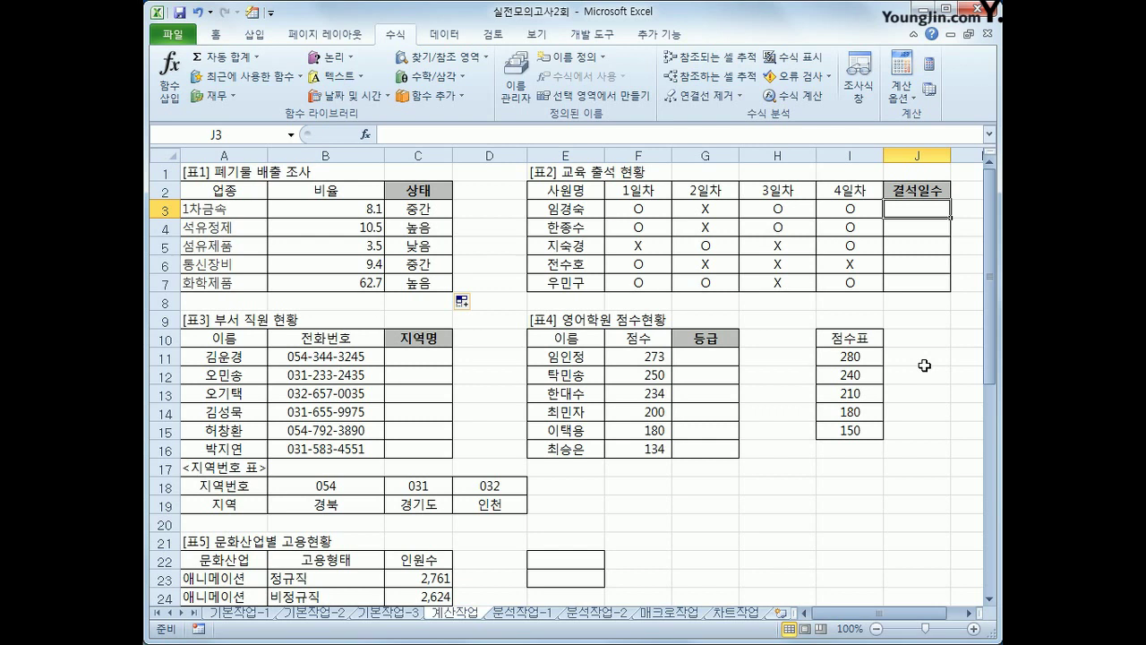
type("=c")
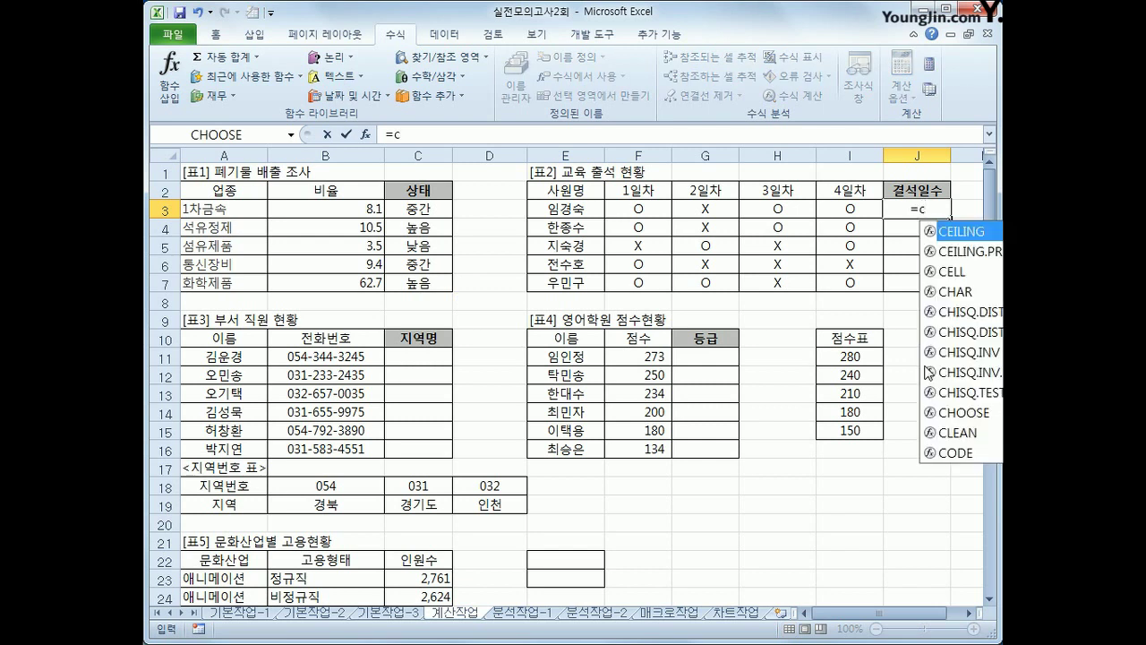
type("oun")
key("Down")
key("Down")
key("Down")
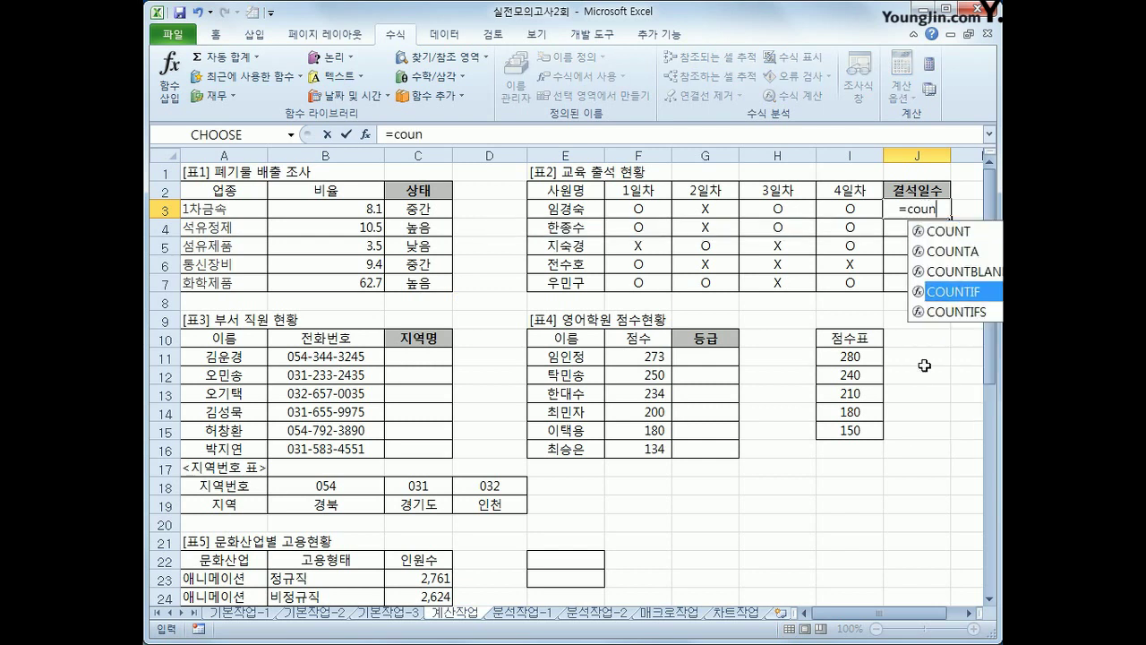
key("Tab")
left_click_drag(640, 211, 848, 212)
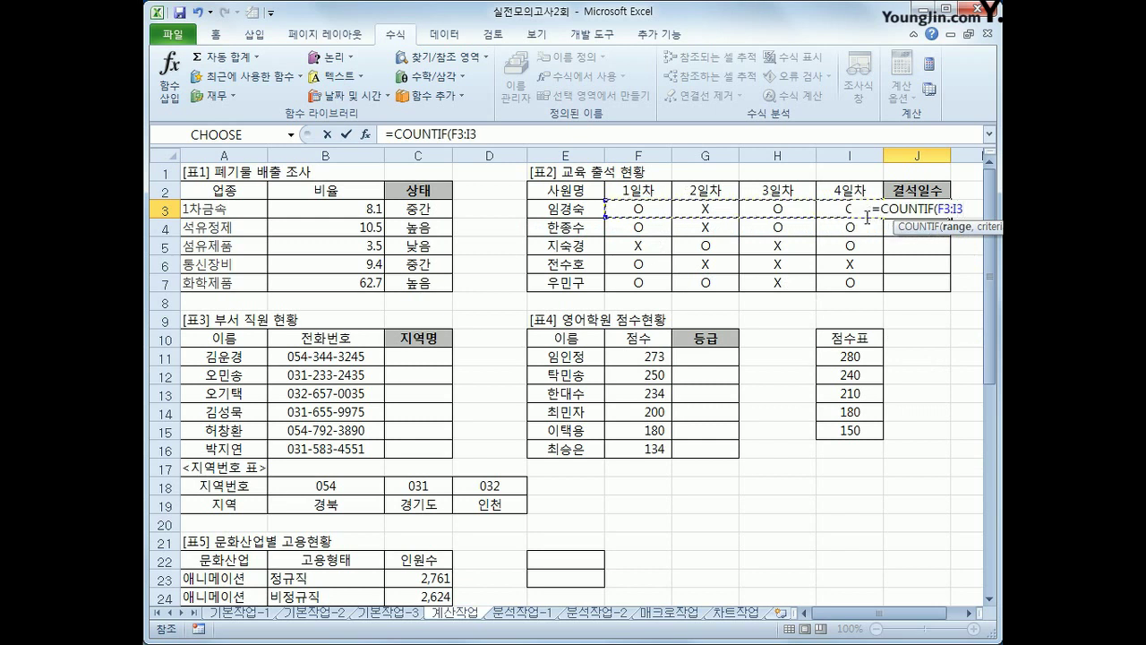
Set the COUNTIF criteria to $G$3, append &"일" to the formula, and fill it down the 결석일수 column to J7.
type(",")
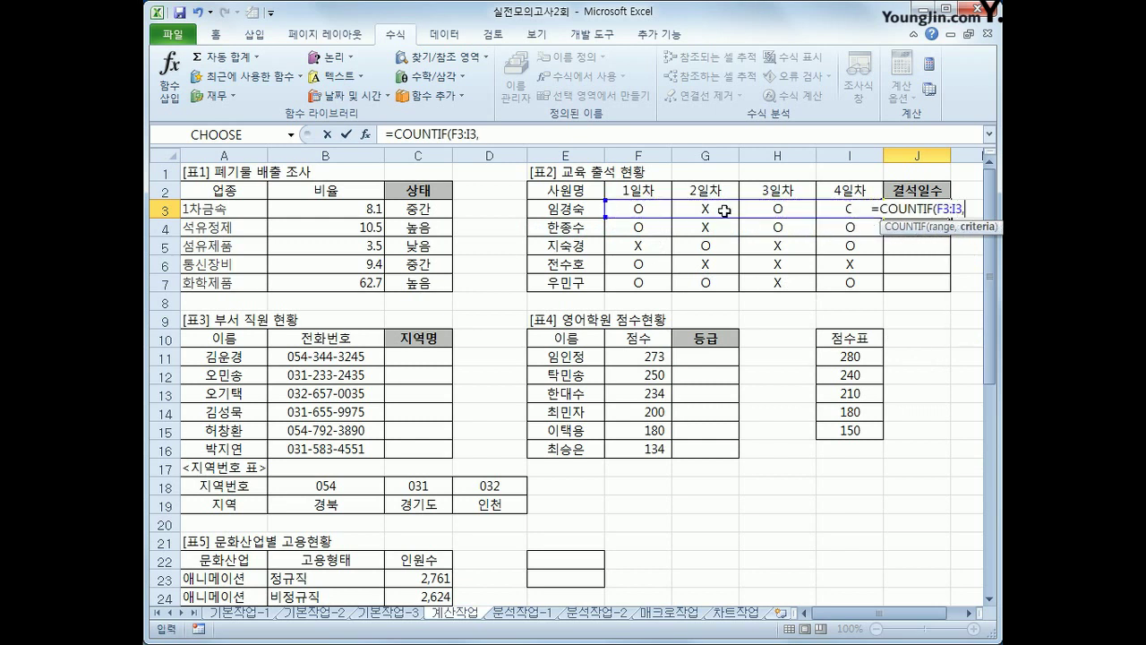
left_click(723, 210)
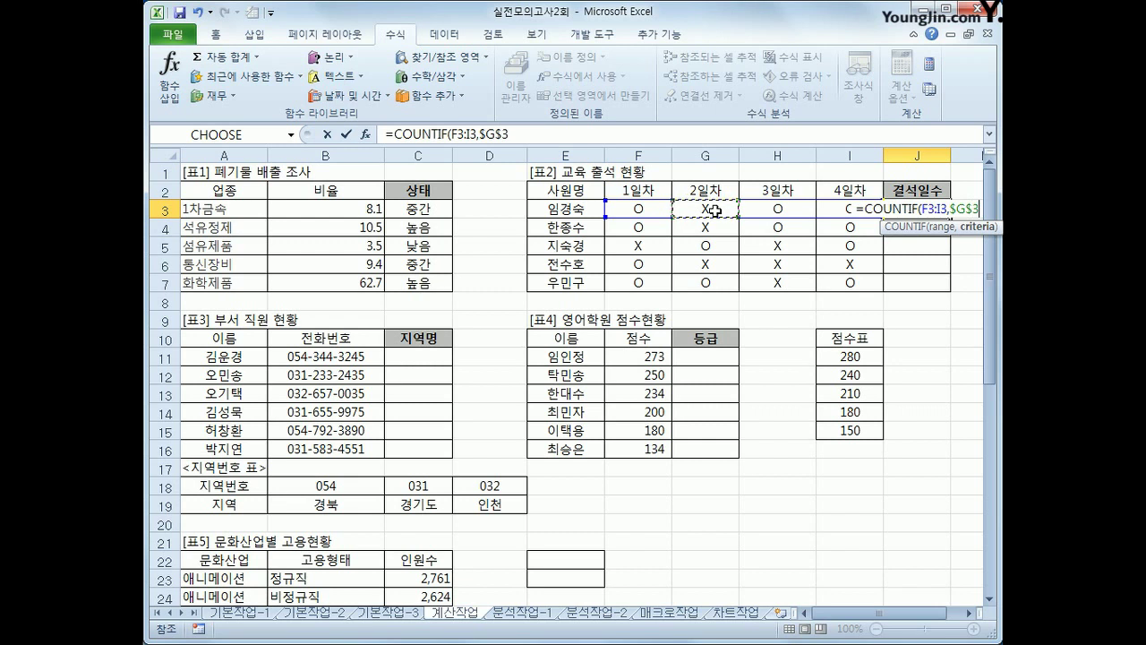
key("F4")
type(")&")
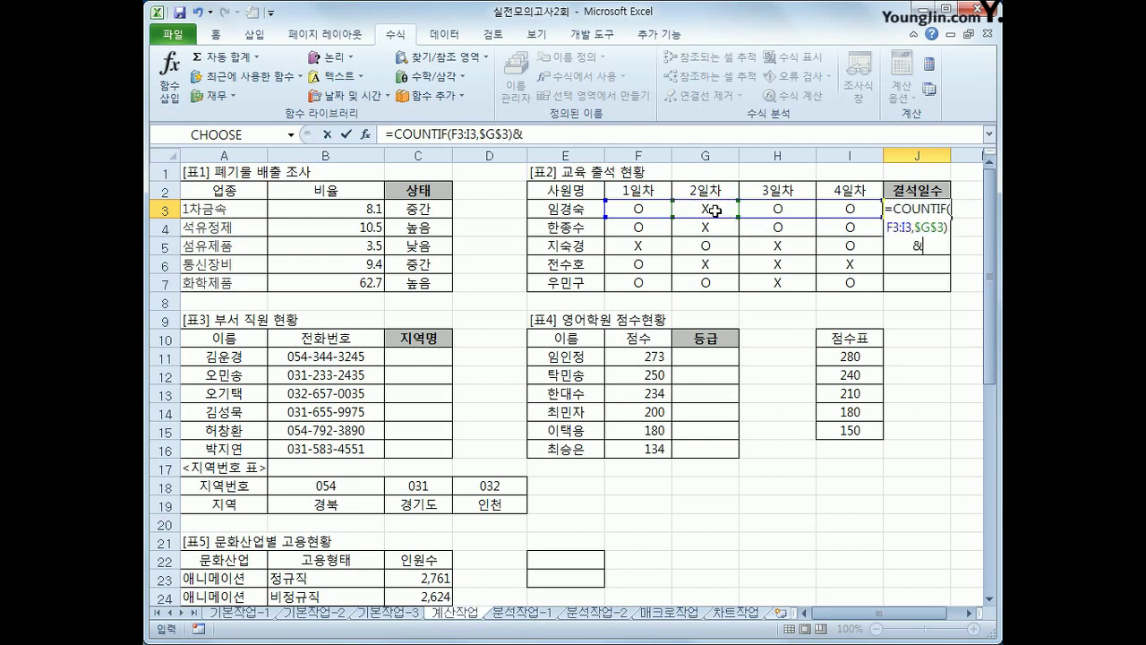
type("\"")
type("ㅇ일\"")
key("Return")
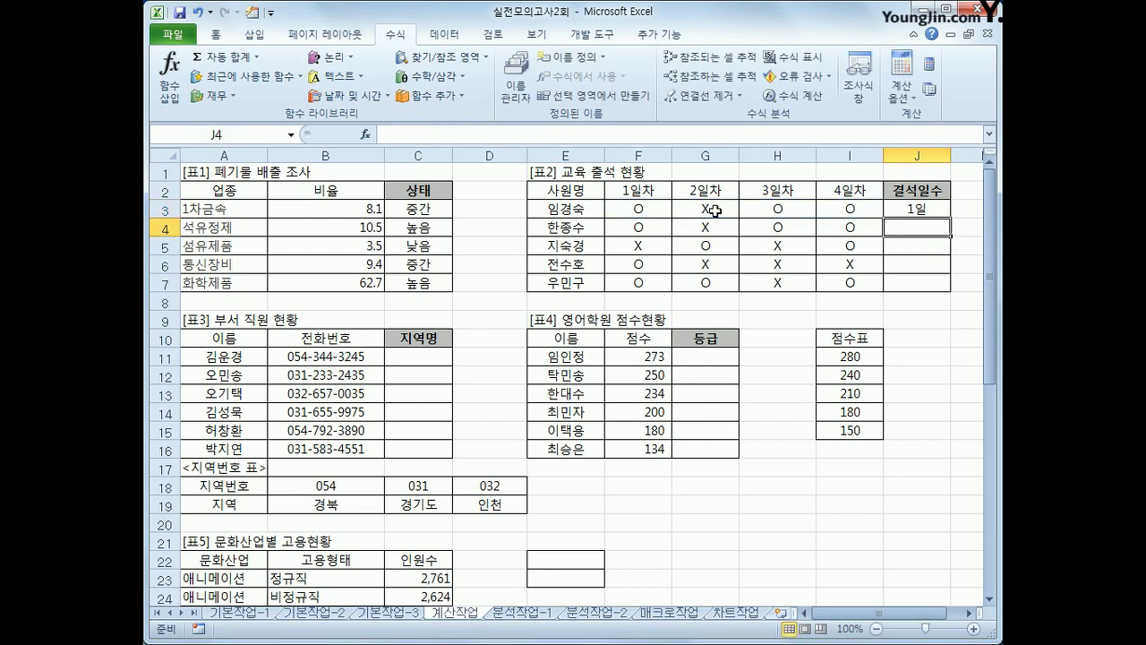
left_click(907, 206)
left_click_drag(950, 217, 936, 293)
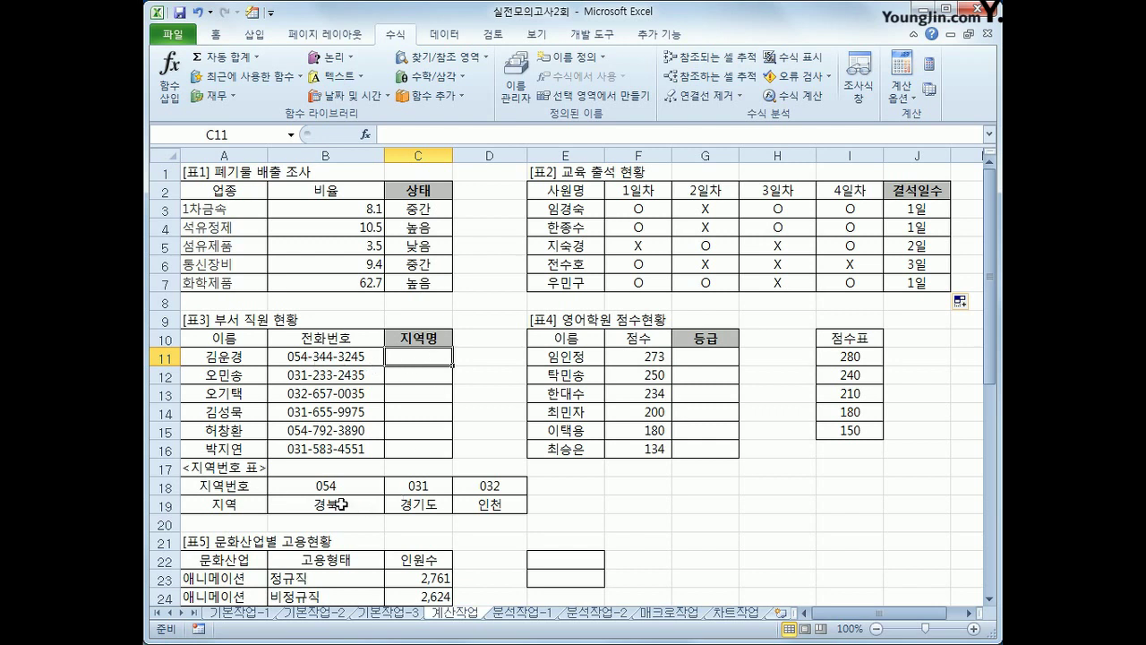
Enter =LEFT(B11,3) in C11 of 표3 and fill it down the 지역명 column to C16.
left_click_drag(264, 488, 469, 506)
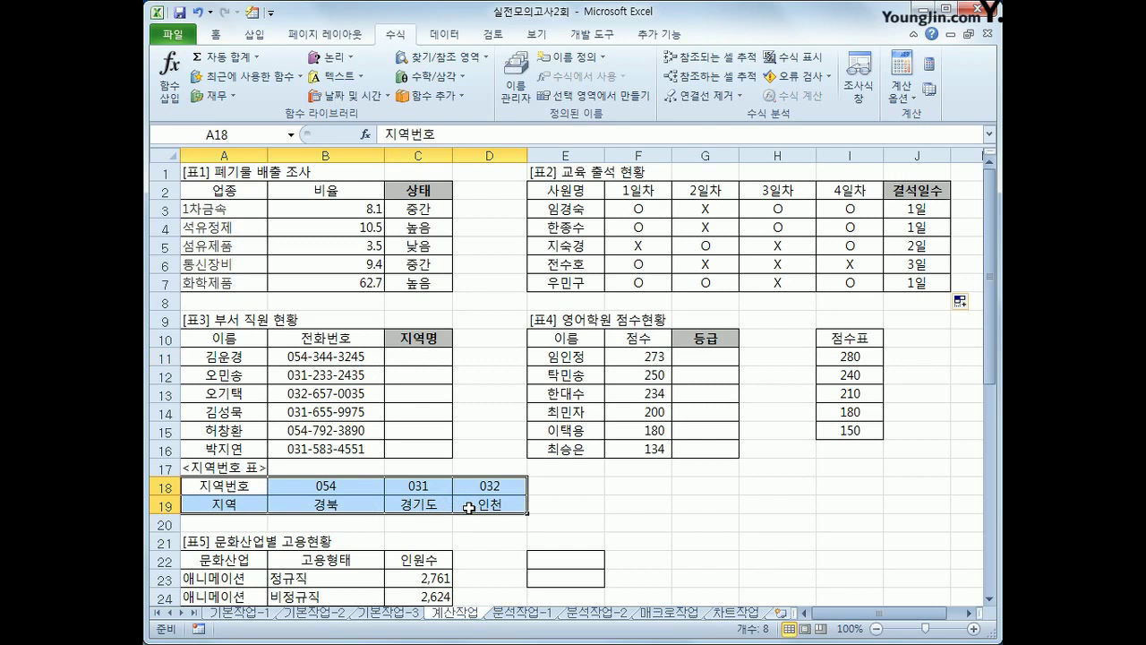
left_click(433, 359)
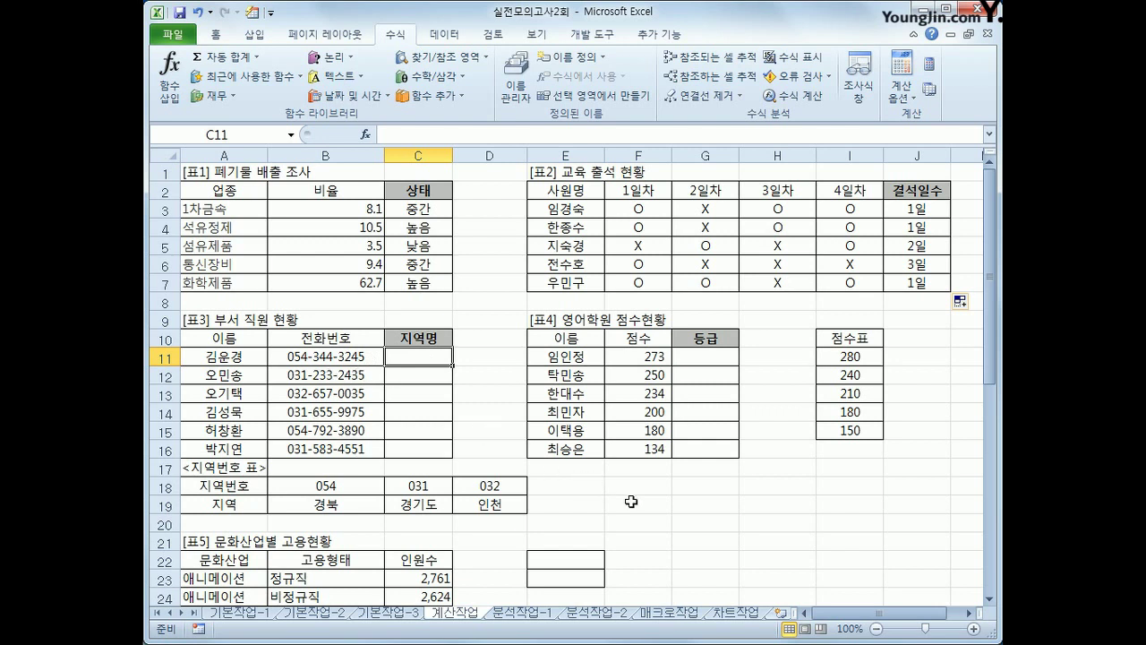
type("=lef")
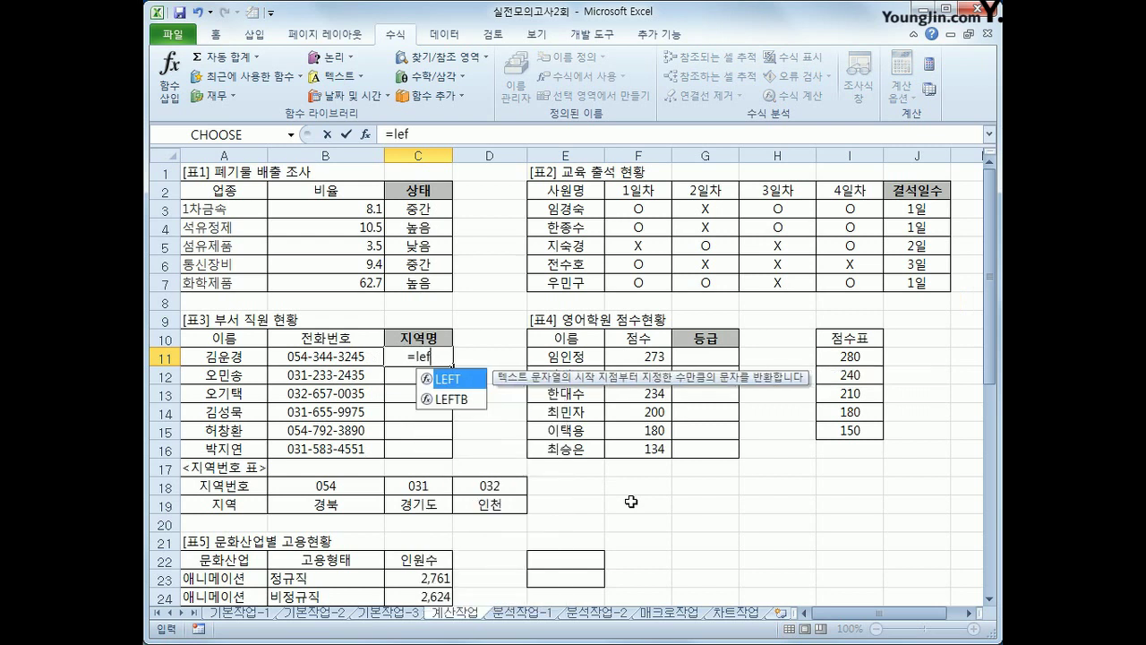
key("Tab")
key("Left")
type(",")
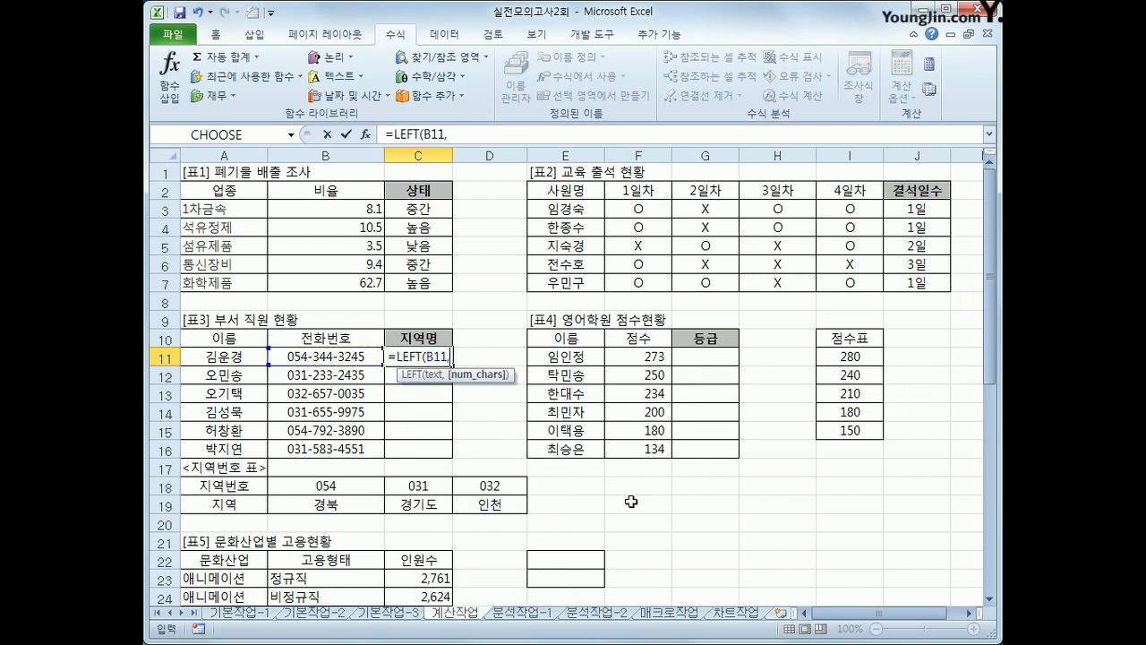
type("3)")
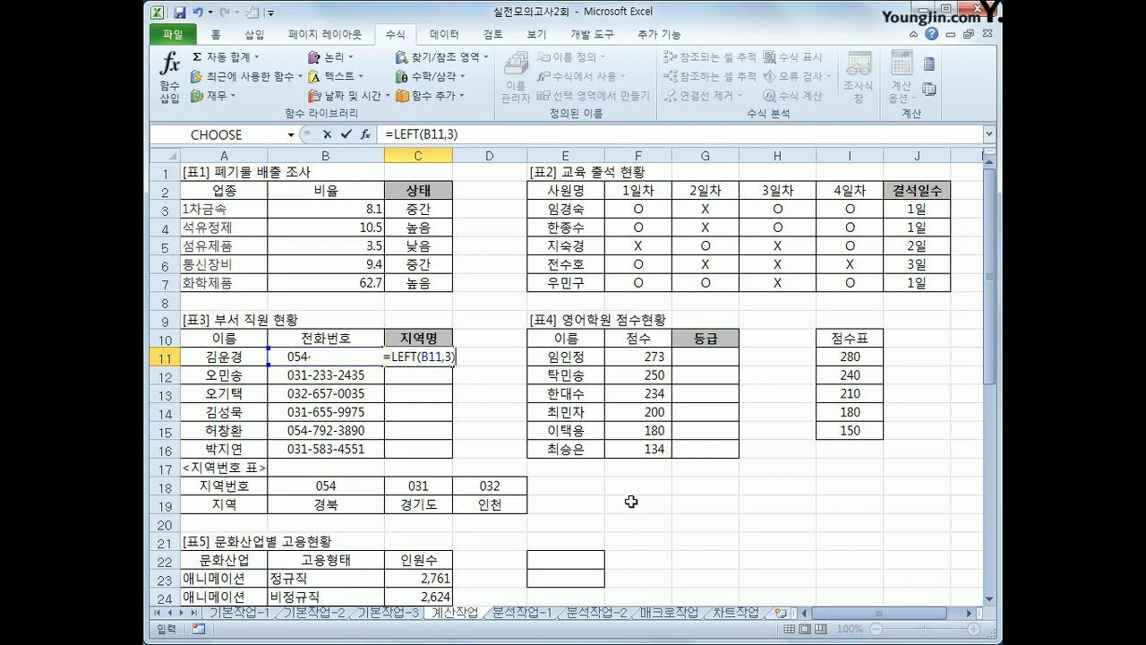
key("Return")
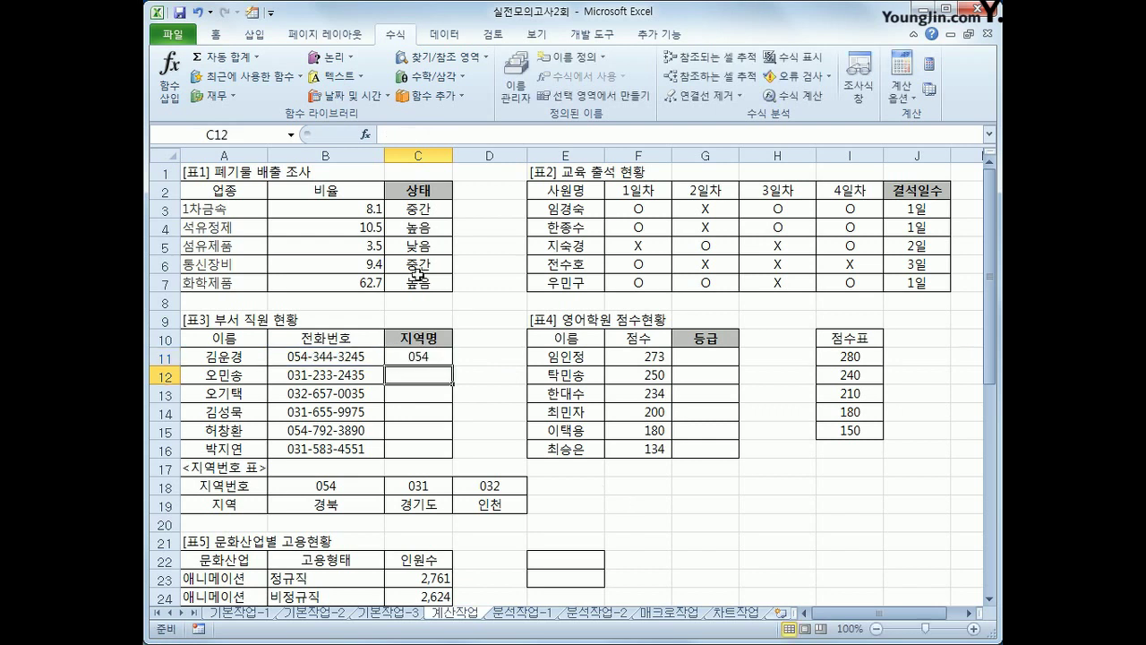
left_click(414, 356)
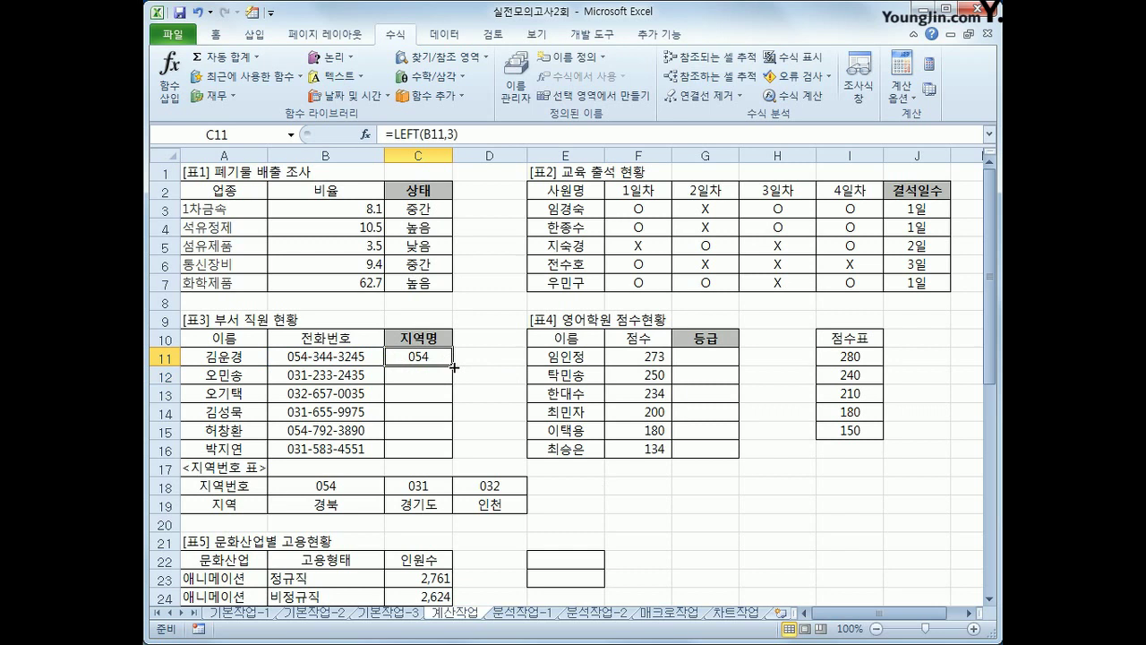
left_click_drag(452, 367, 445, 462)
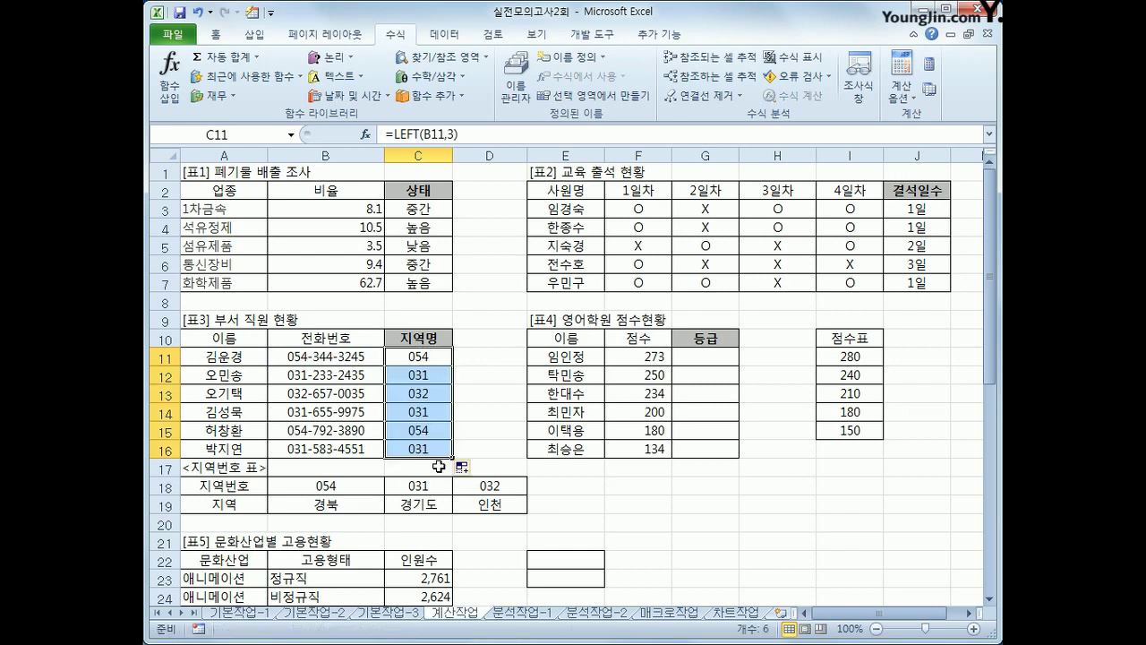
Wrap the LEFT expression in C11 in an HLOOKUP function as its lookup_value.
left_click(419, 358)
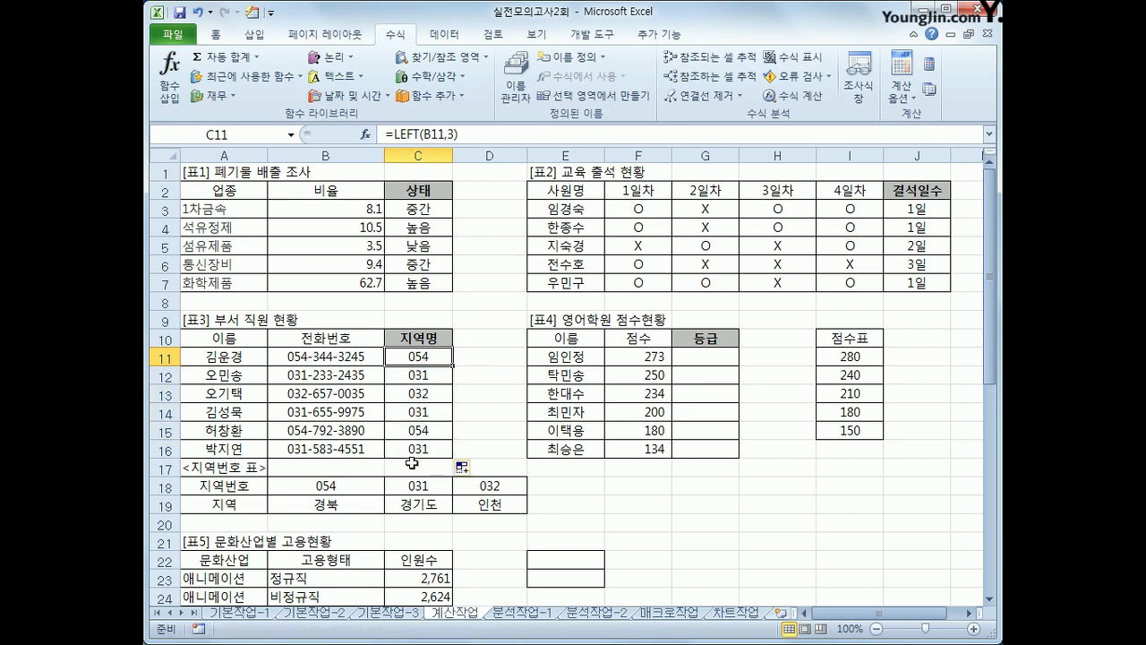
left_click(393, 134)
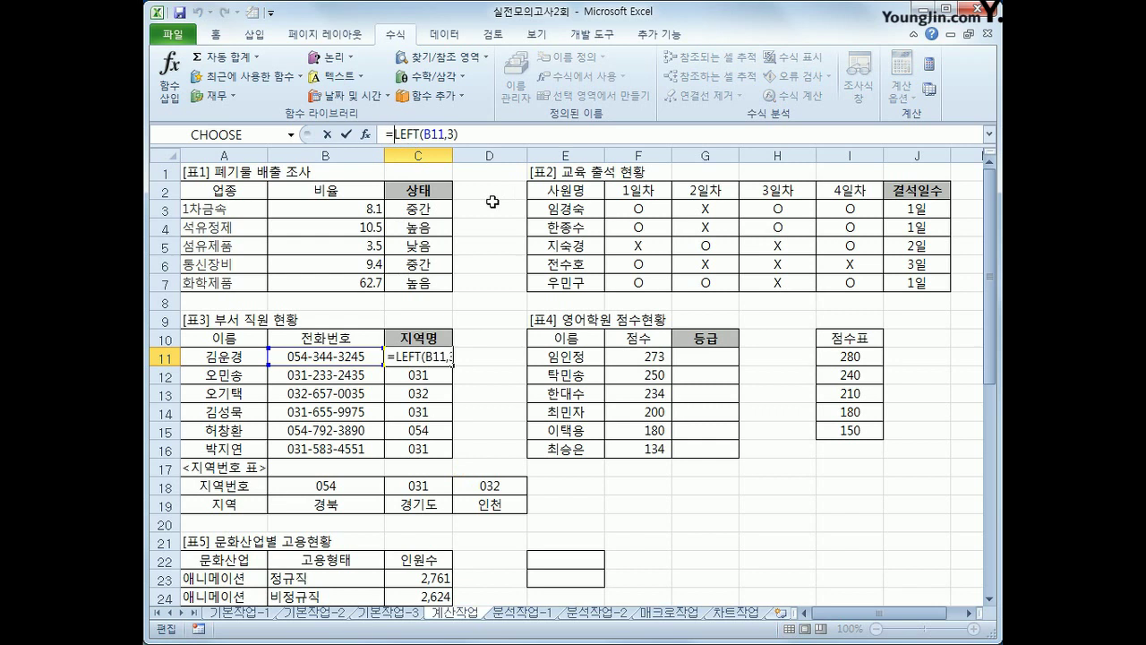
type("HLOOKUP(")
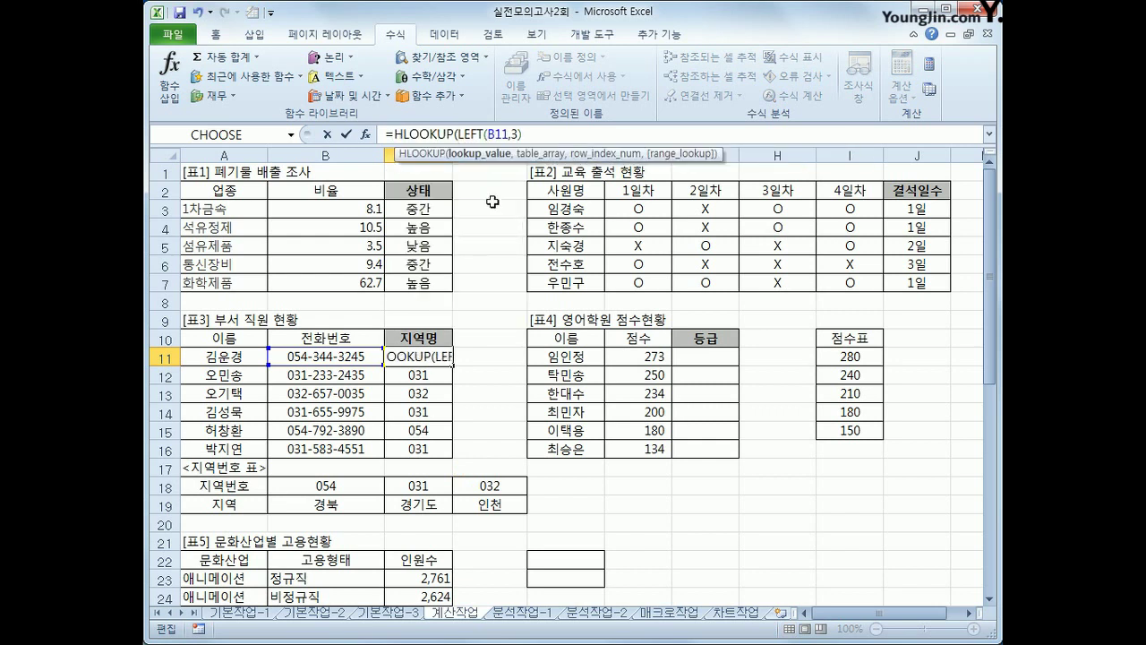
key("End")
type(",")
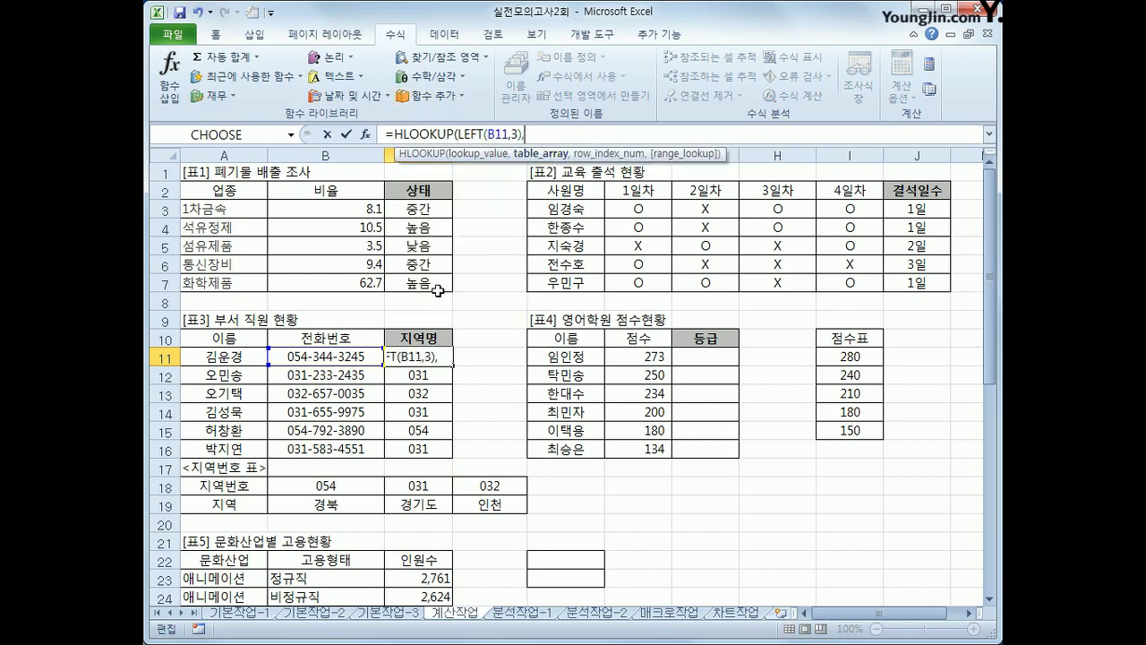
Complete HLOOKUP with table_array $B$18:$D$19, row_index_num 2 and range_lookup 0, and fill the formula down to C16.
left_click_drag(295, 484, 481, 507)
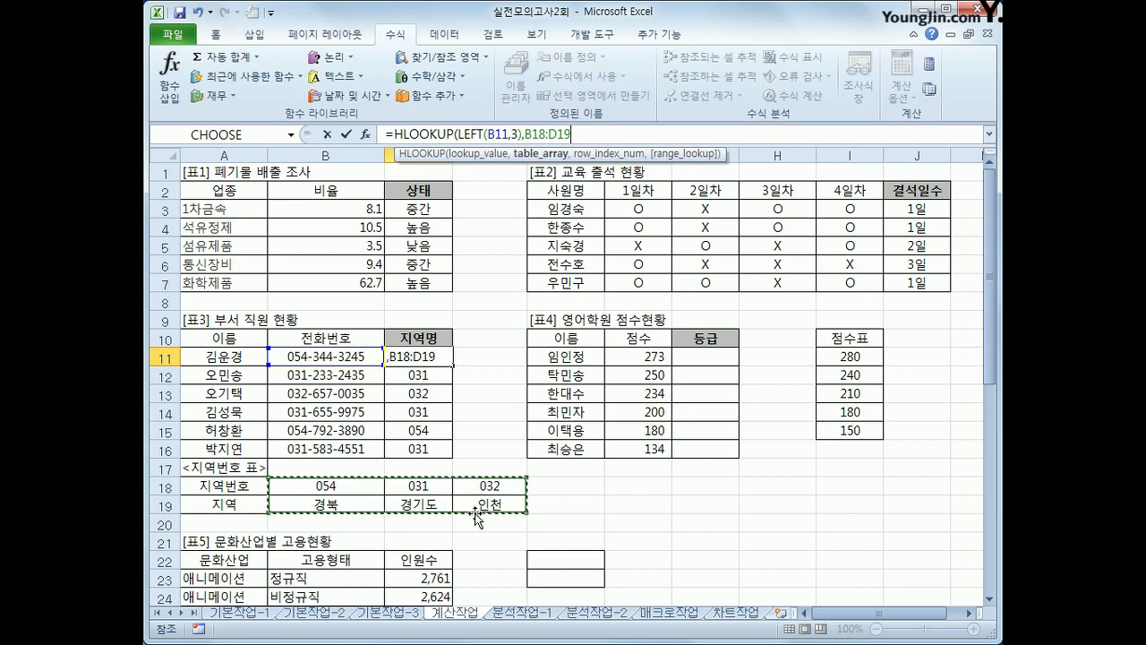
key("F4")
type(",")
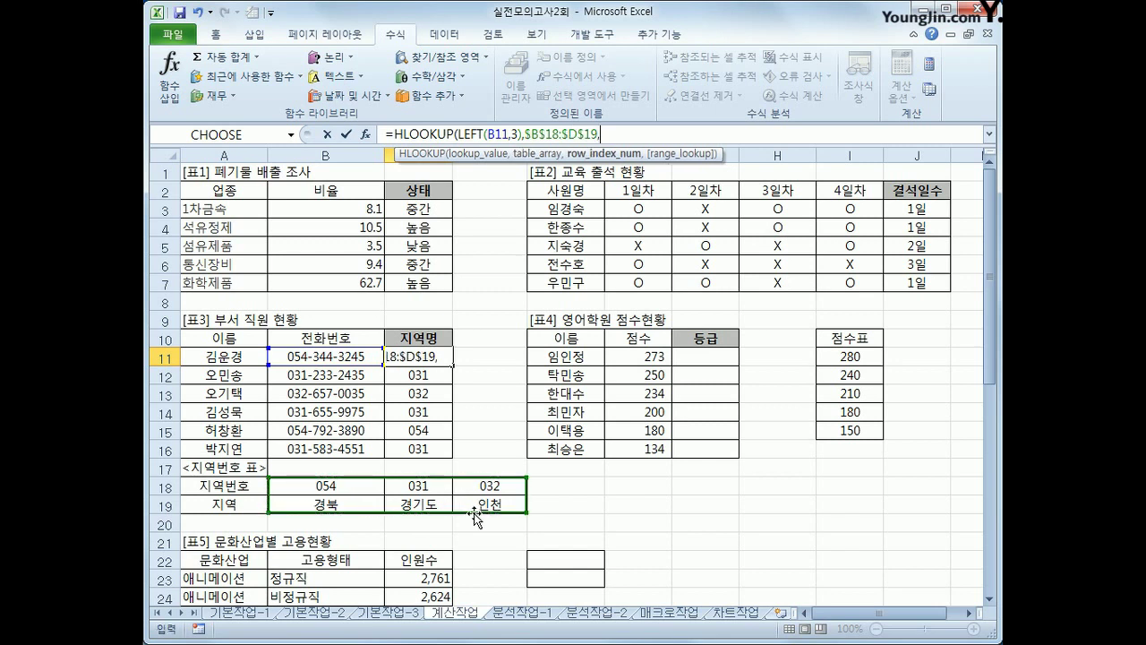
type("2,0")
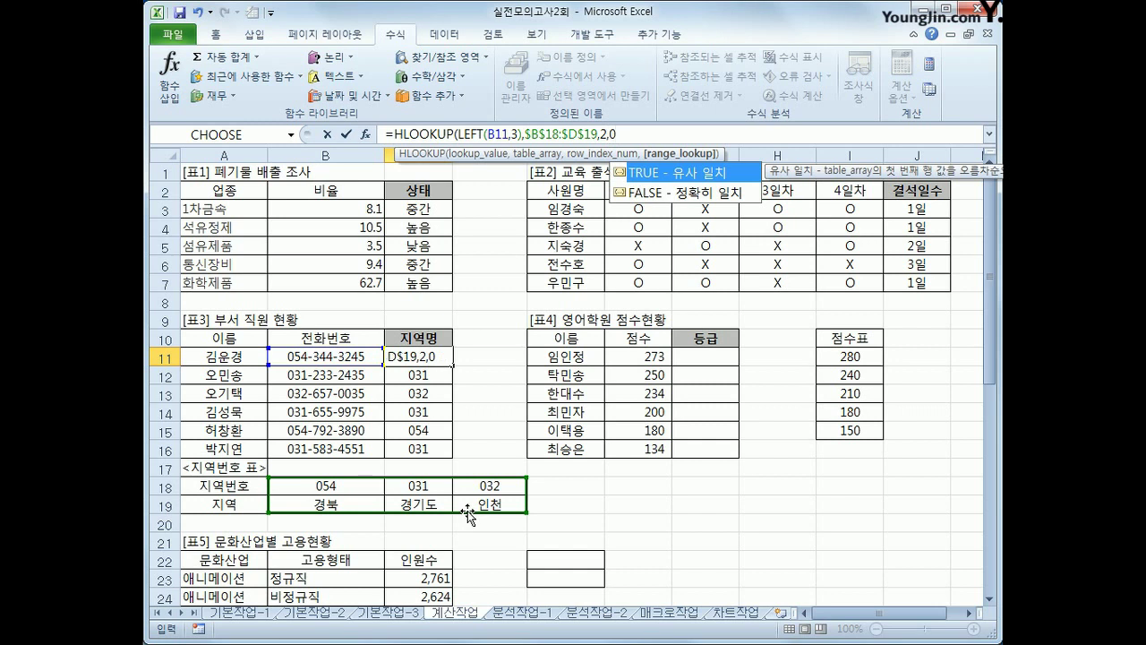
type(")")
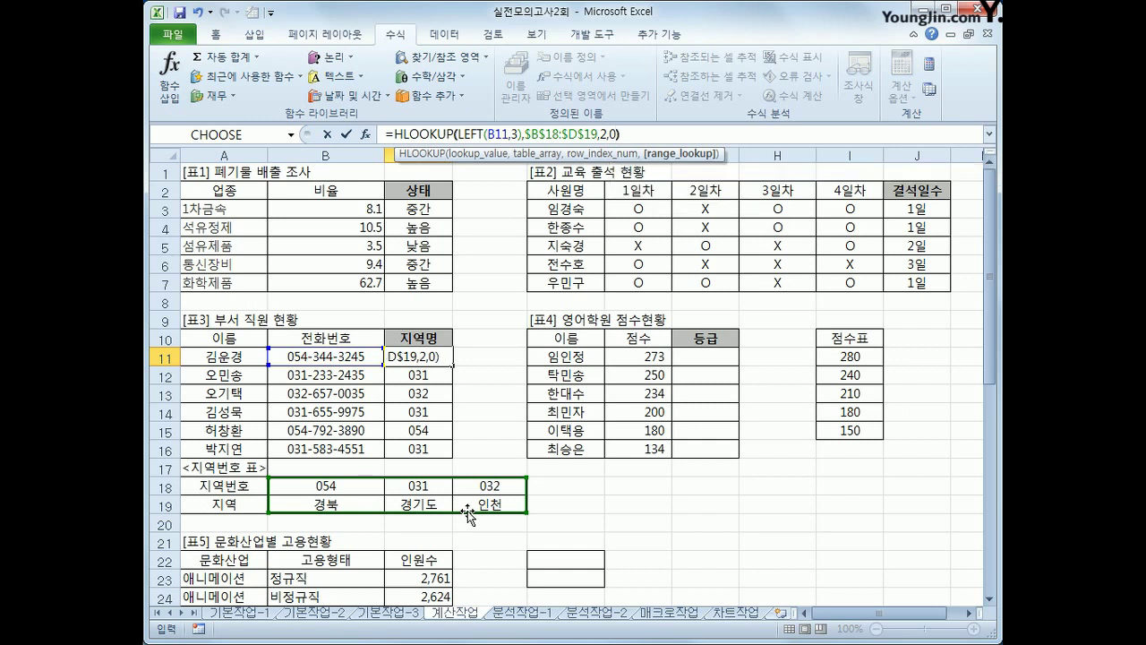
key("Return")
left_click(420, 360)
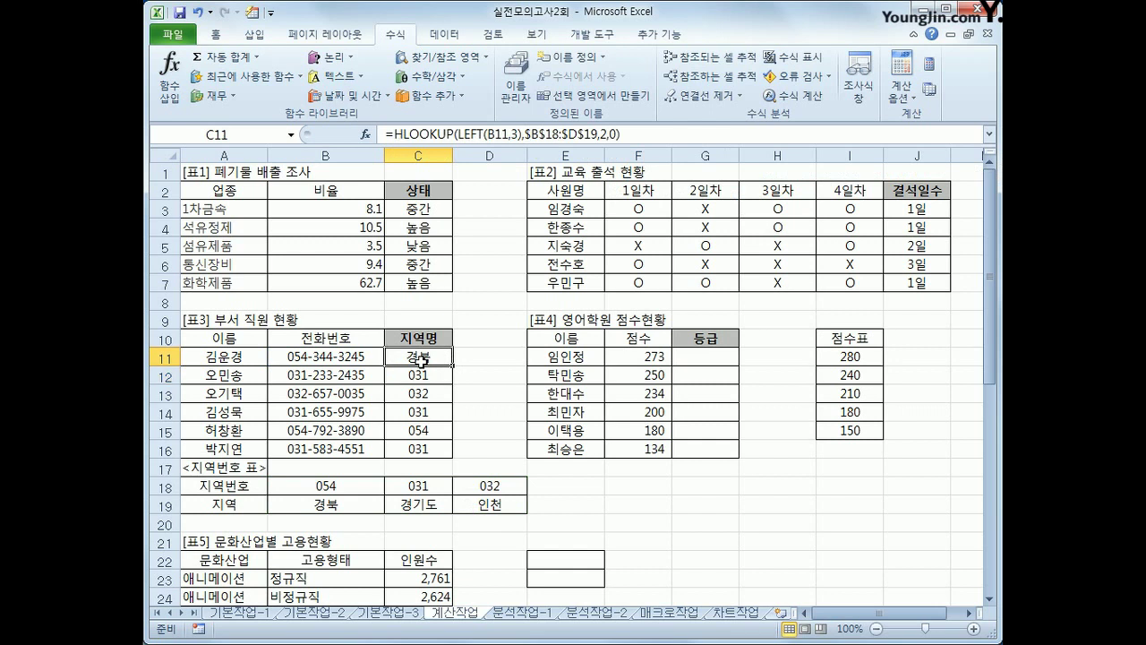
left_click_drag(452, 366, 457, 459)
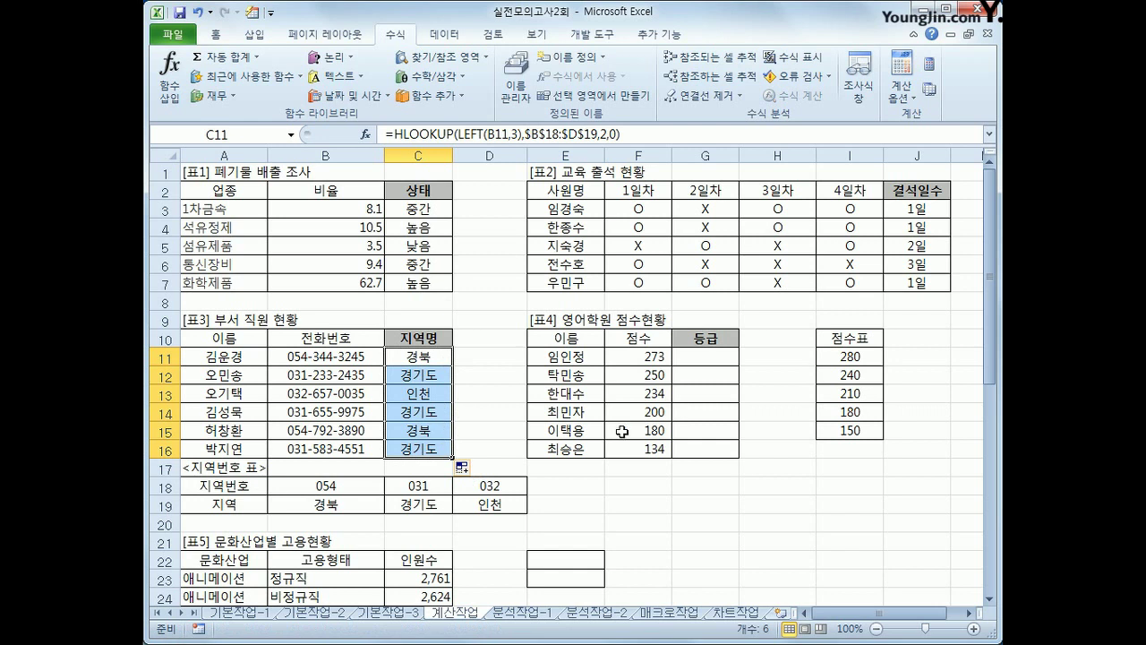
Start a MATCH formula in G11 of 표4 with F11 as its lookup_value.
left_click(715, 354)
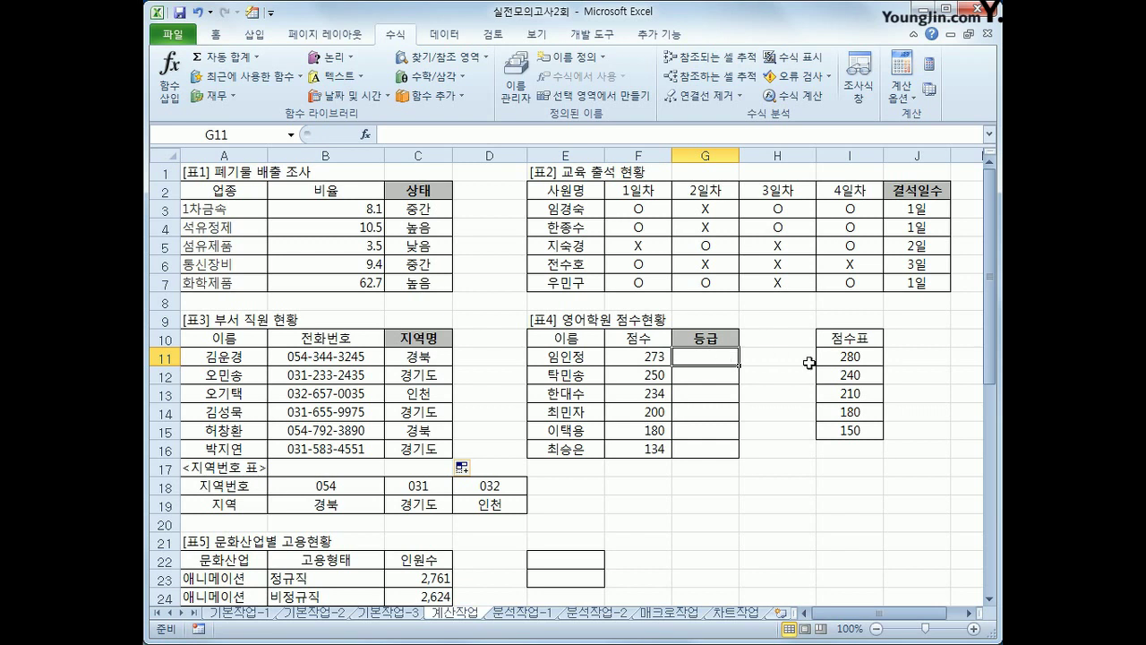
left_click(859, 349)
left_click_drag(860, 349, 857, 431)
left_click(707, 357)
type("=")
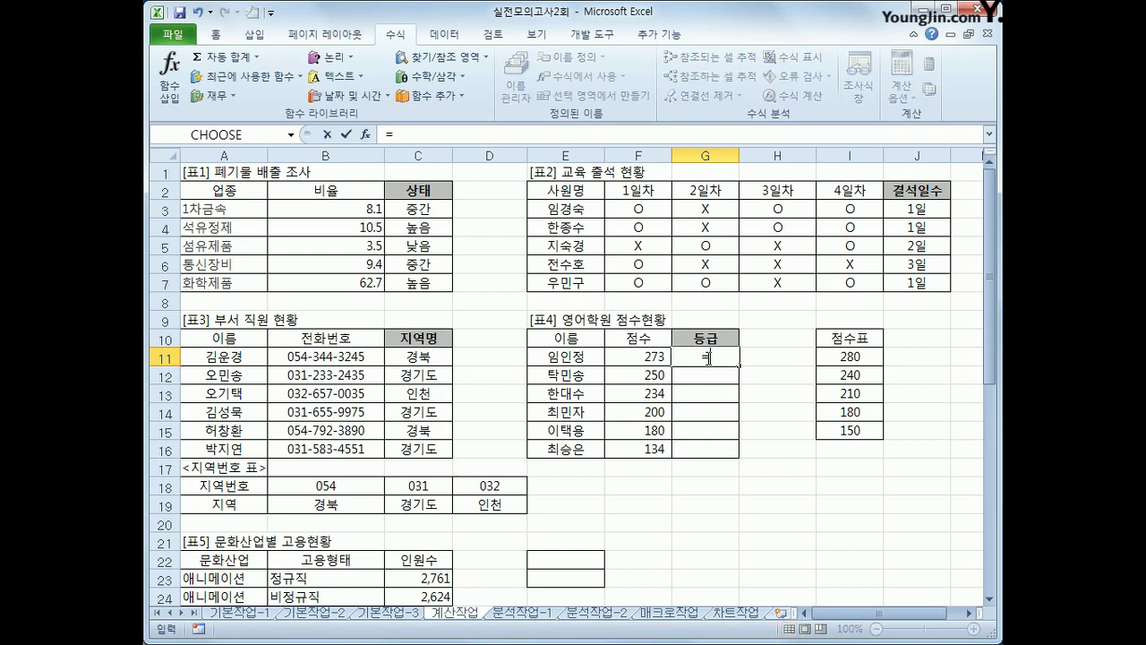
type("ma")
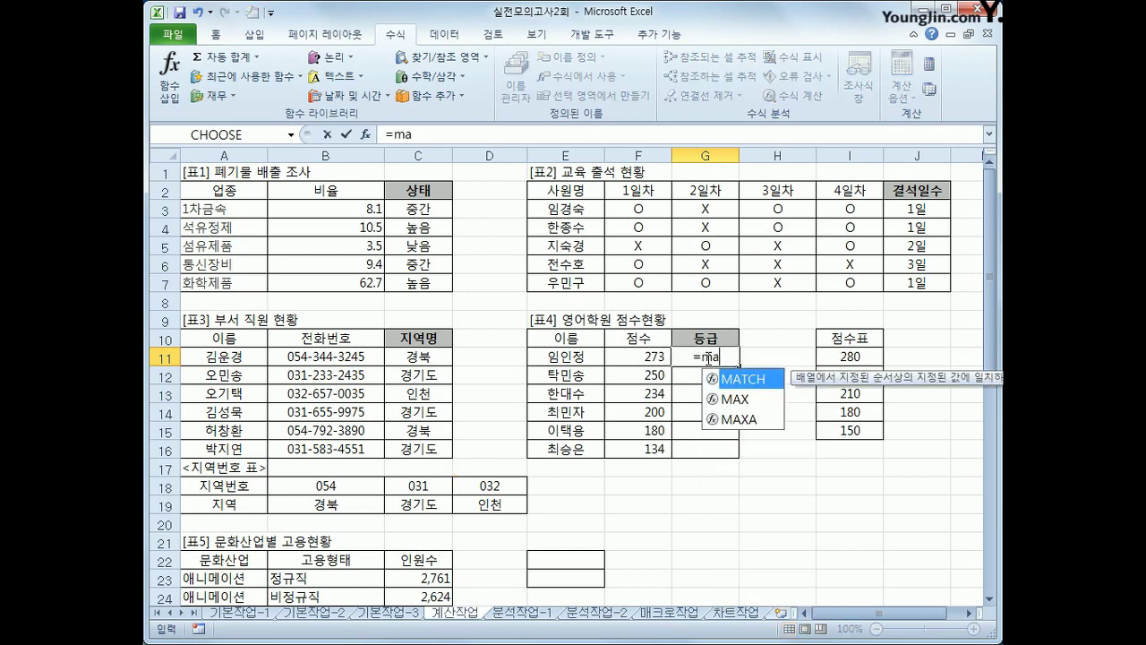
key("Tab")
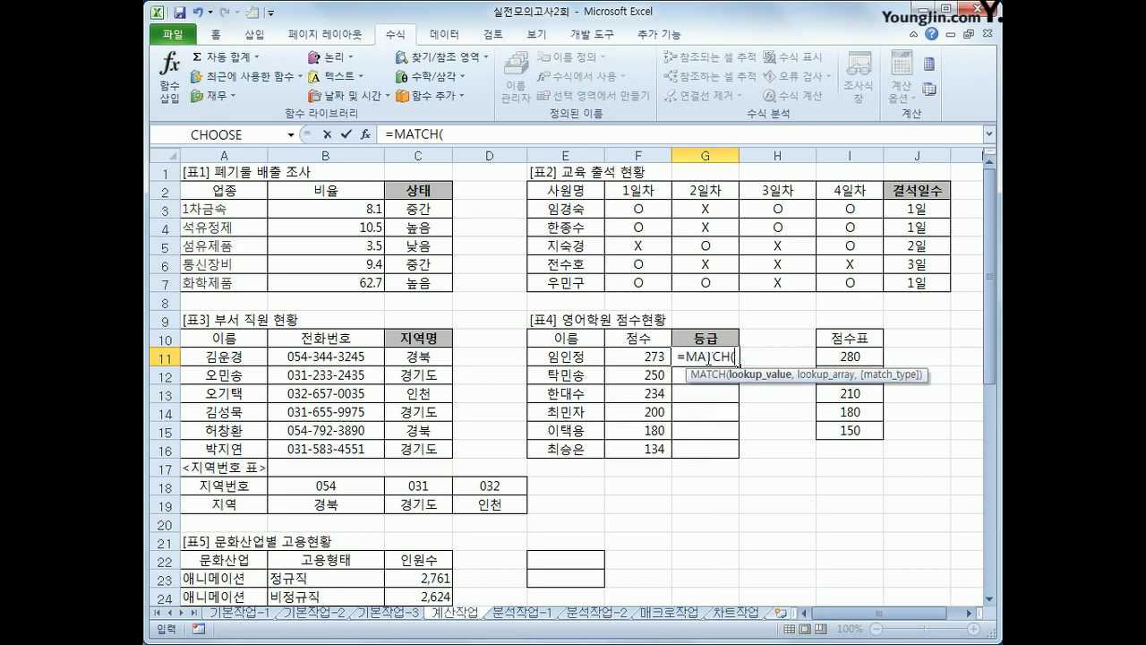
left_click(636, 355)
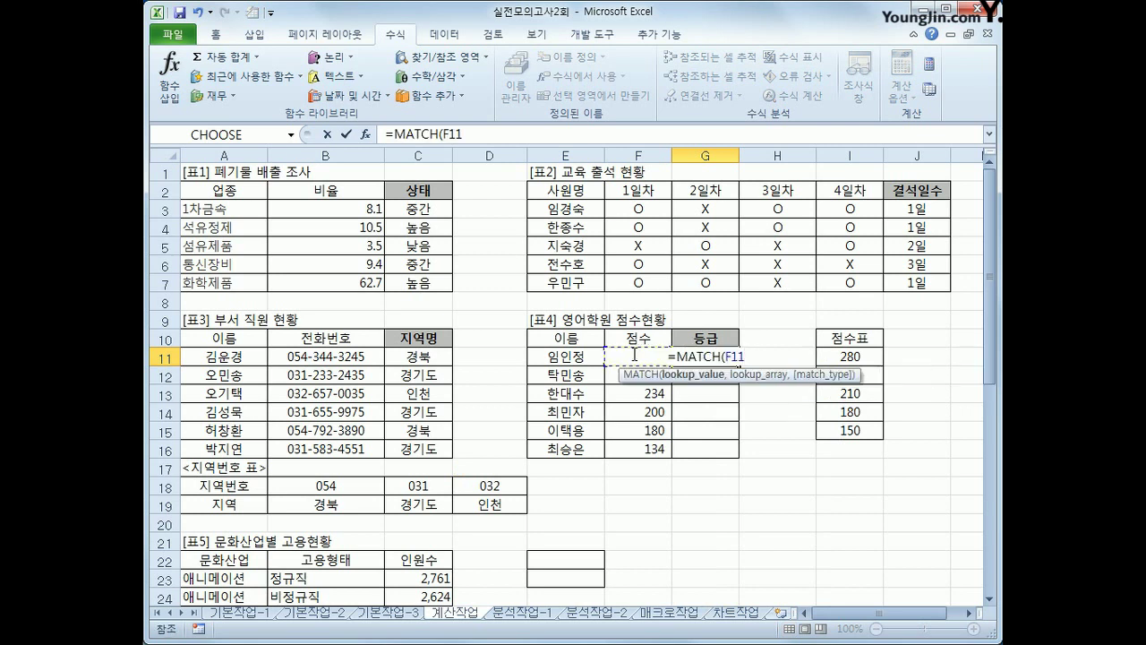
Set MATCH's lookup_array to the 점수표 scores as the absolute range $I$11:$I$15.
type(",")
left_click_drag(855, 358, 858, 434)
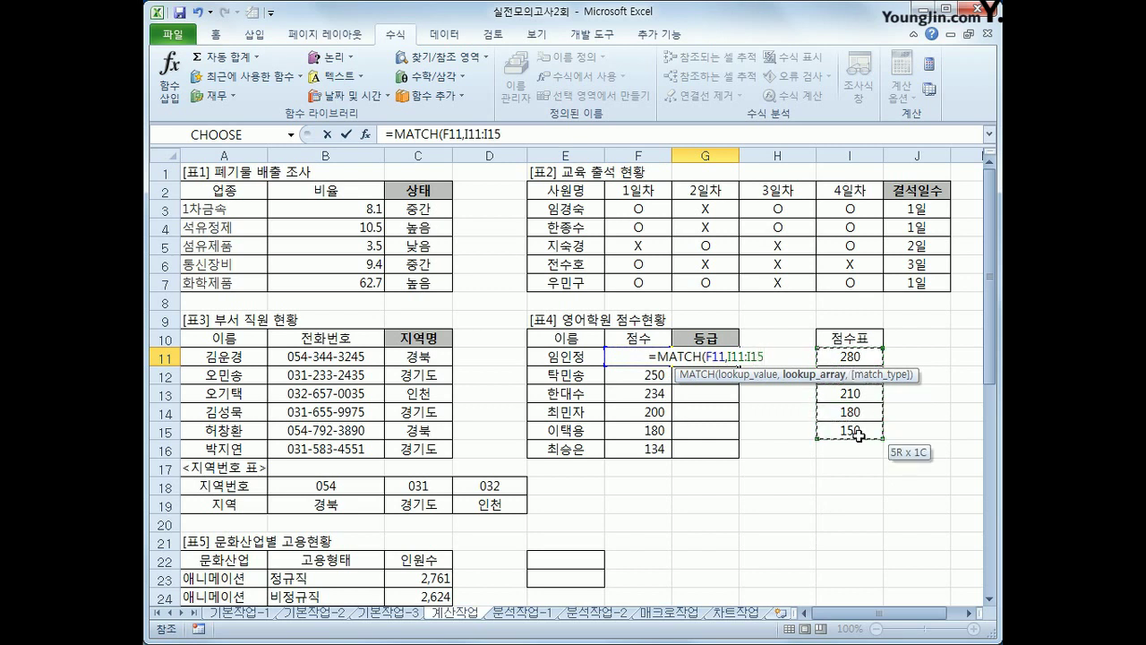
left_click_drag(857, 434, 858, 434)
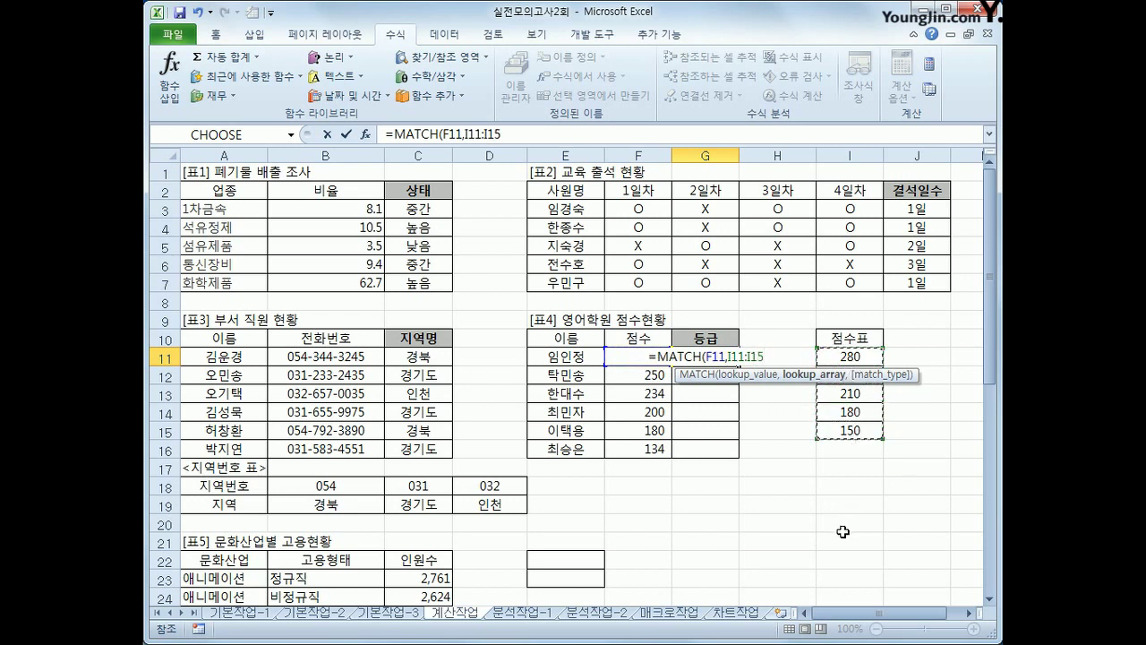
key("F4")
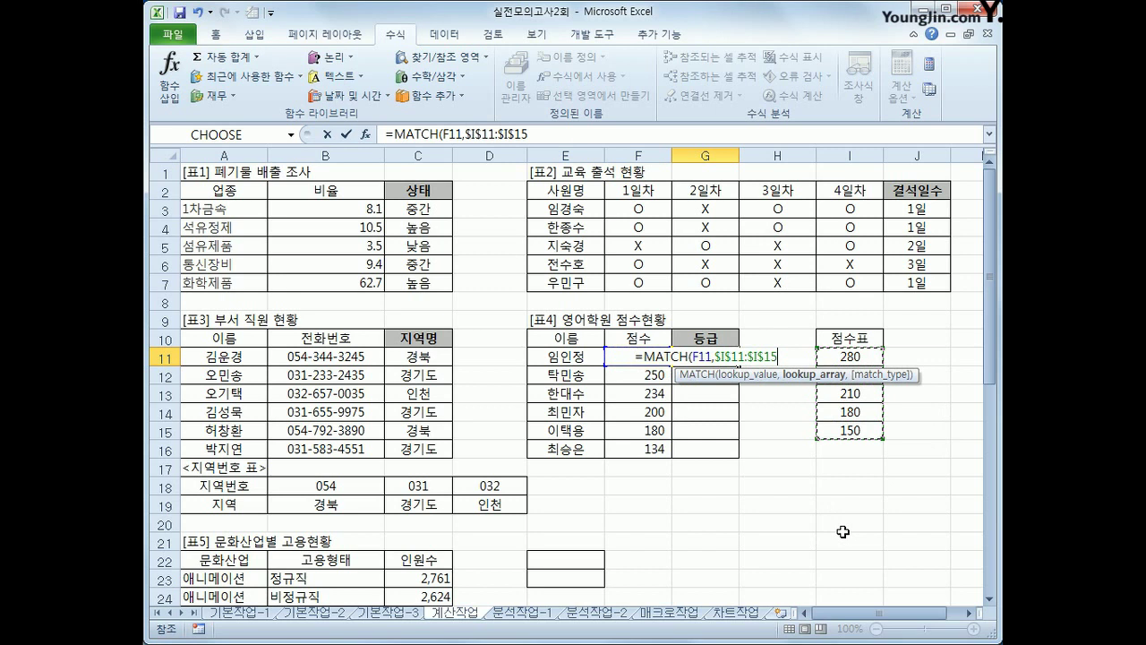
Complete the G11 formula with match_type -1, append &"등급" to the MATCH result, and fill it down to G16.
type(",")
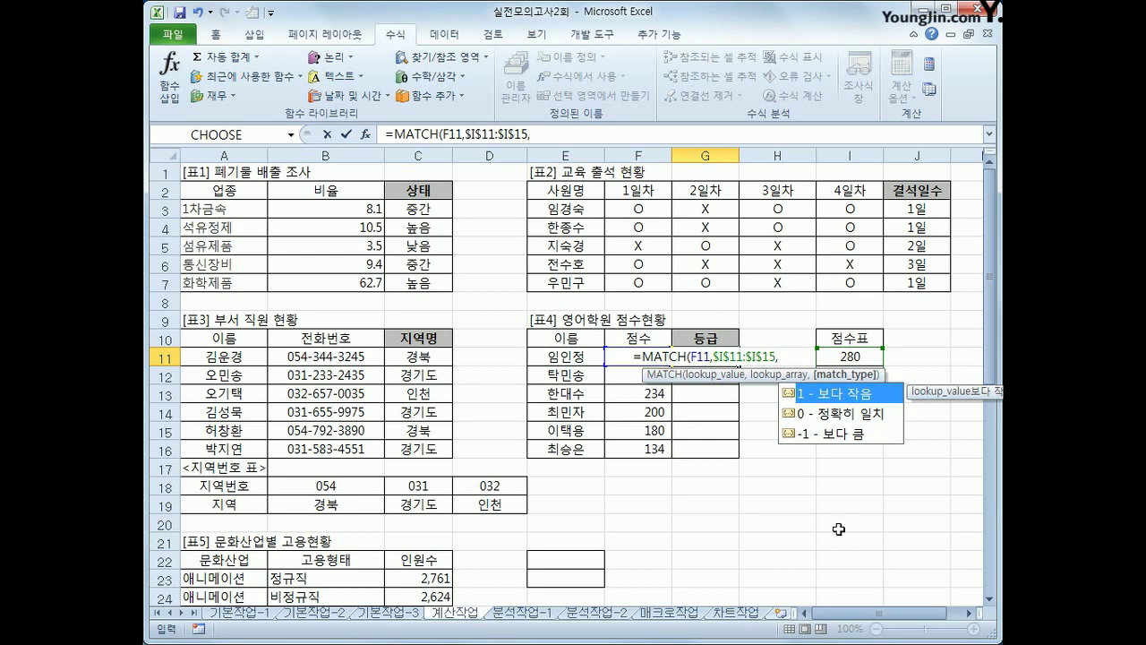
type("-1)")
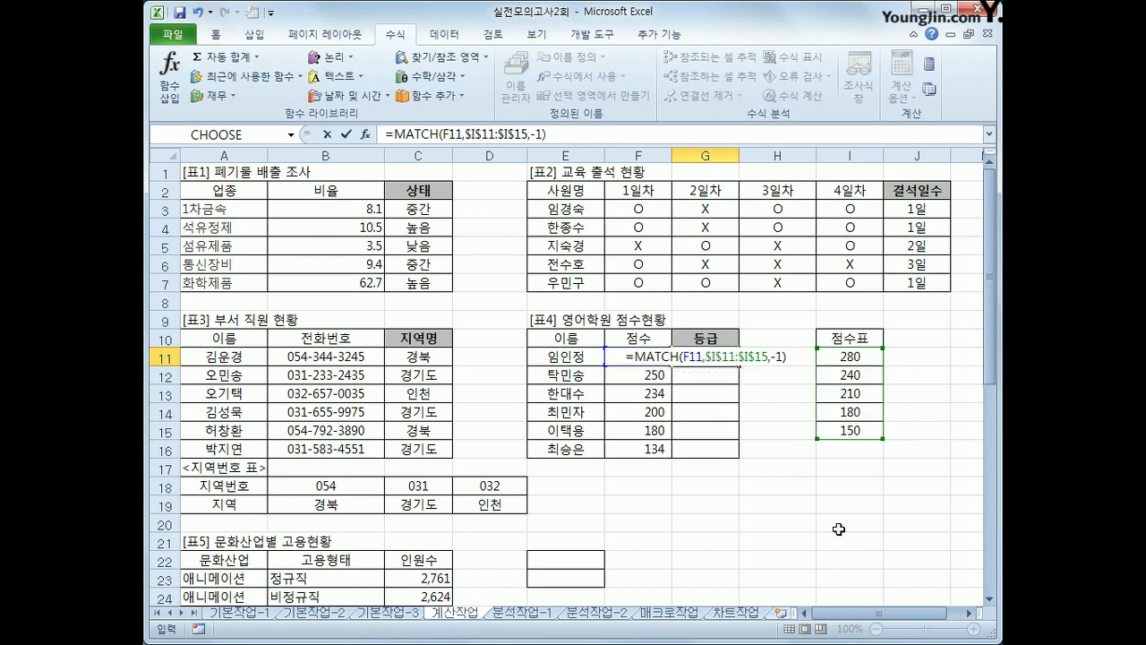
type("&")
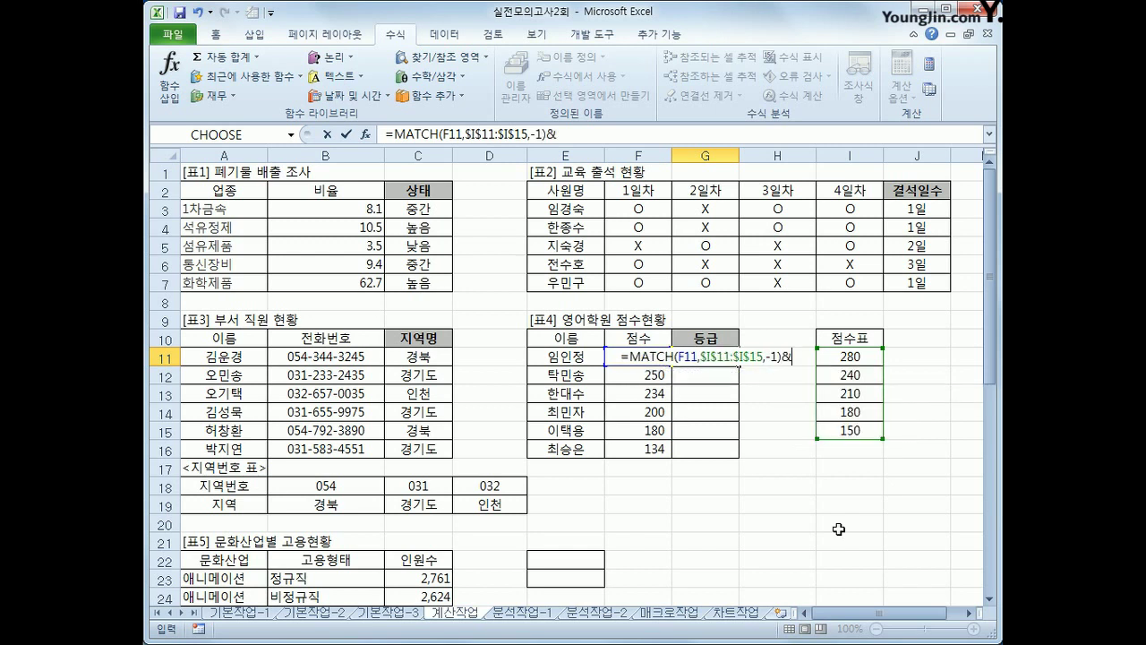
type("\"")
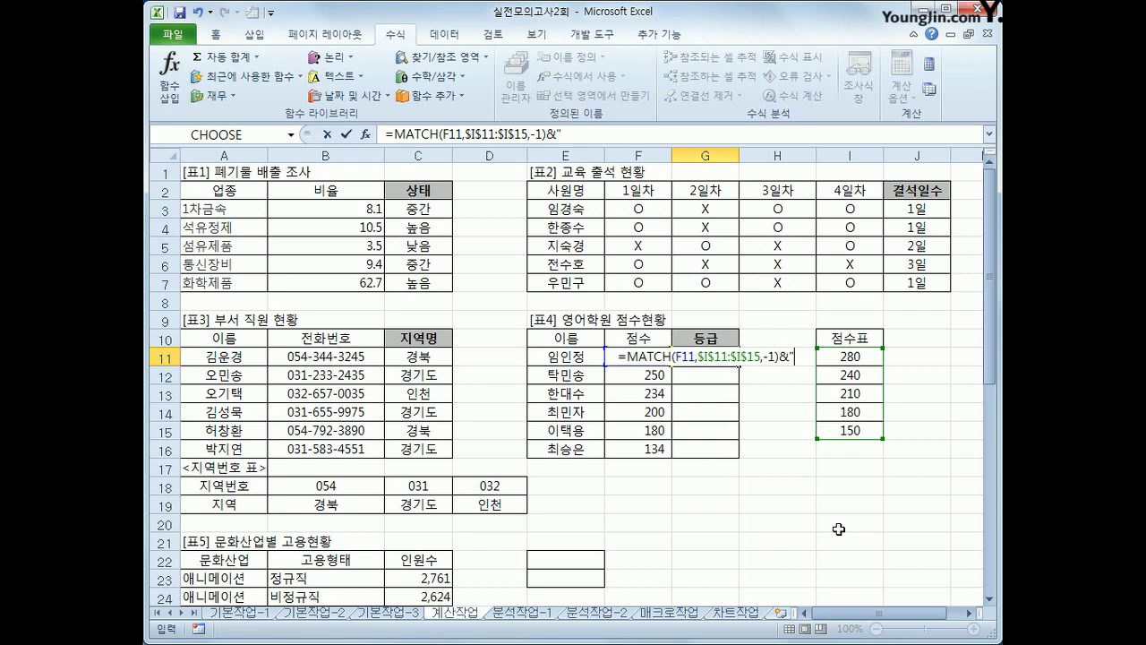
type("등급\"")
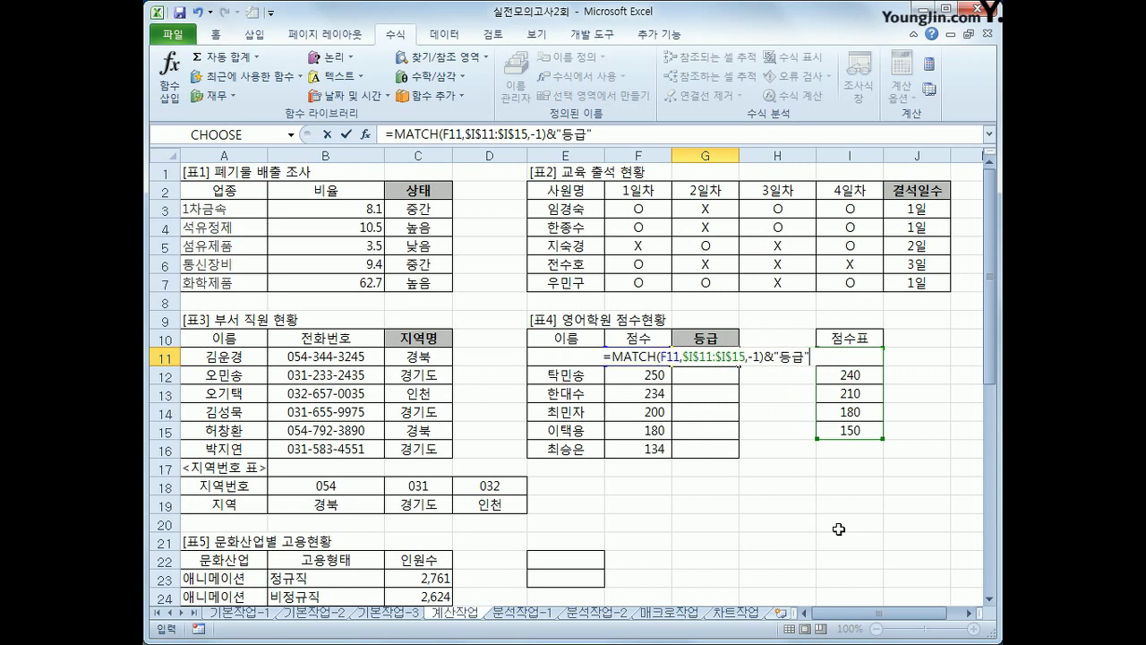
key("Return")
left_click(697, 355)
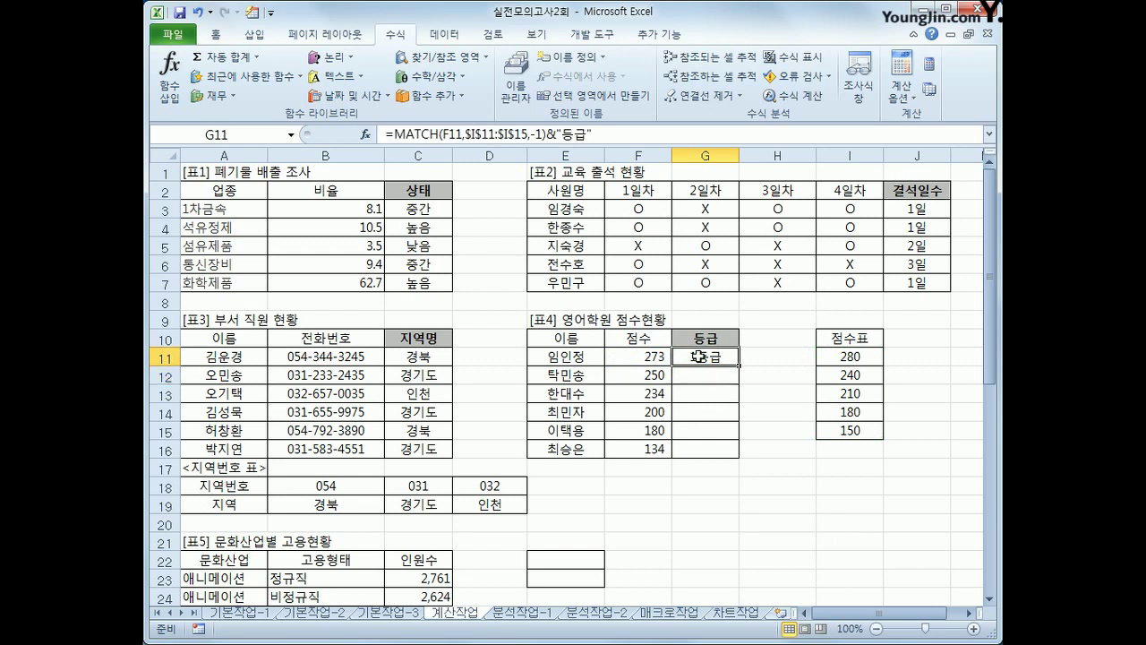
left_click_drag(739, 364, 733, 457)
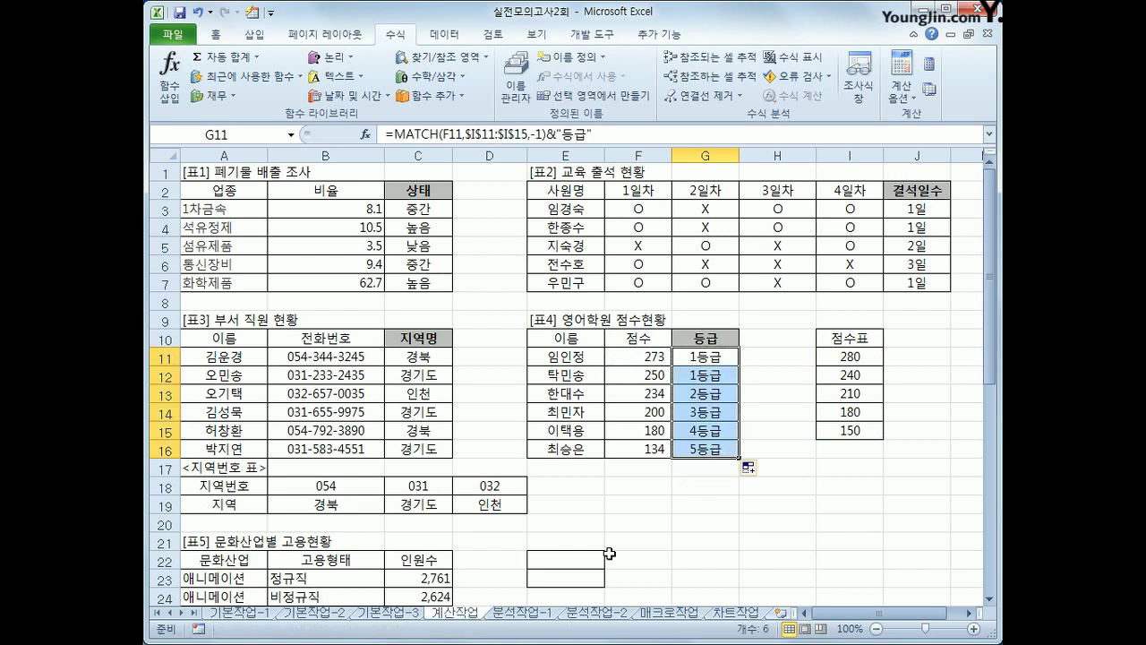
Build the criteria range beside 표5 by entering 고용형태 in E22 and 비정규직 in E23.
scroll(609, 553, "down", 3)
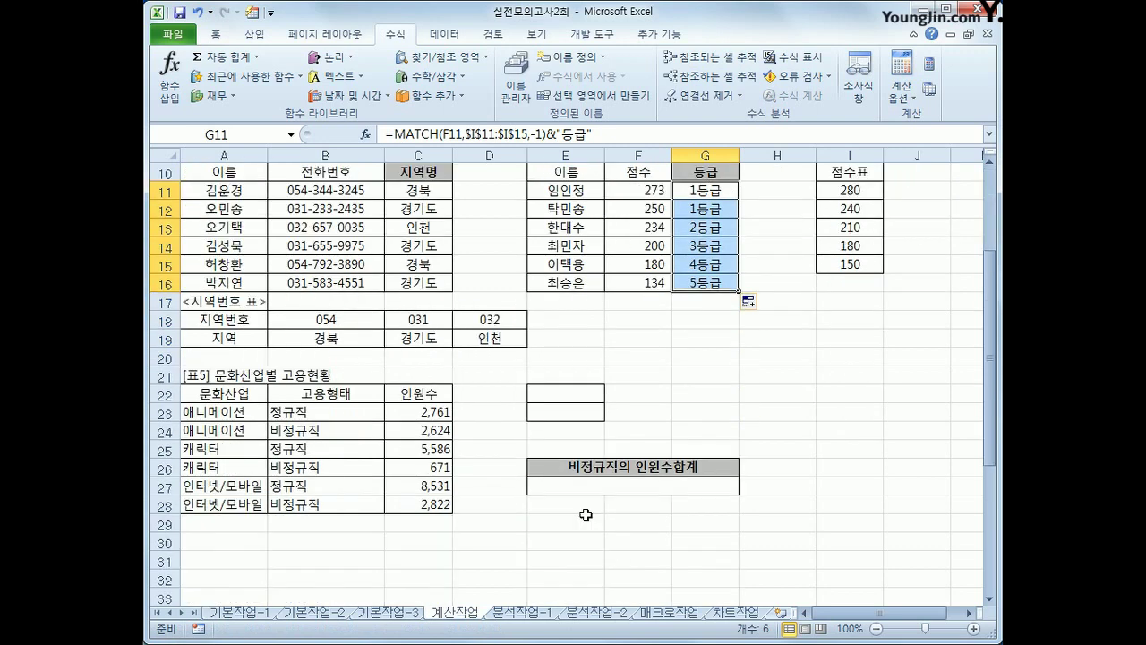
left_click(580, 398)
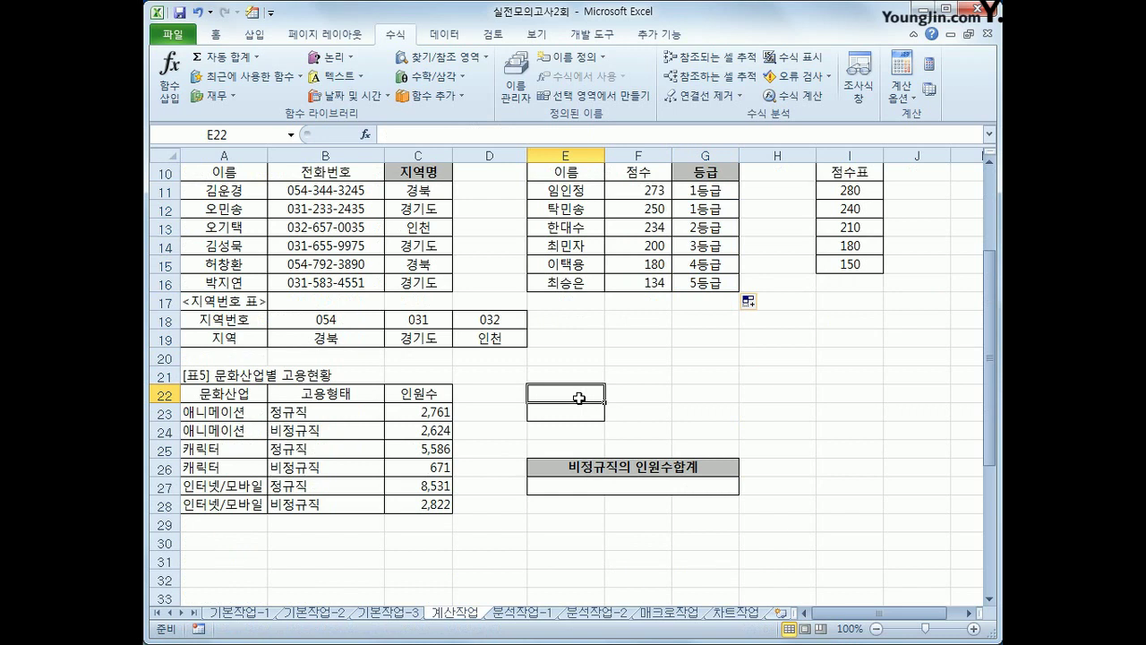
type("고용형")
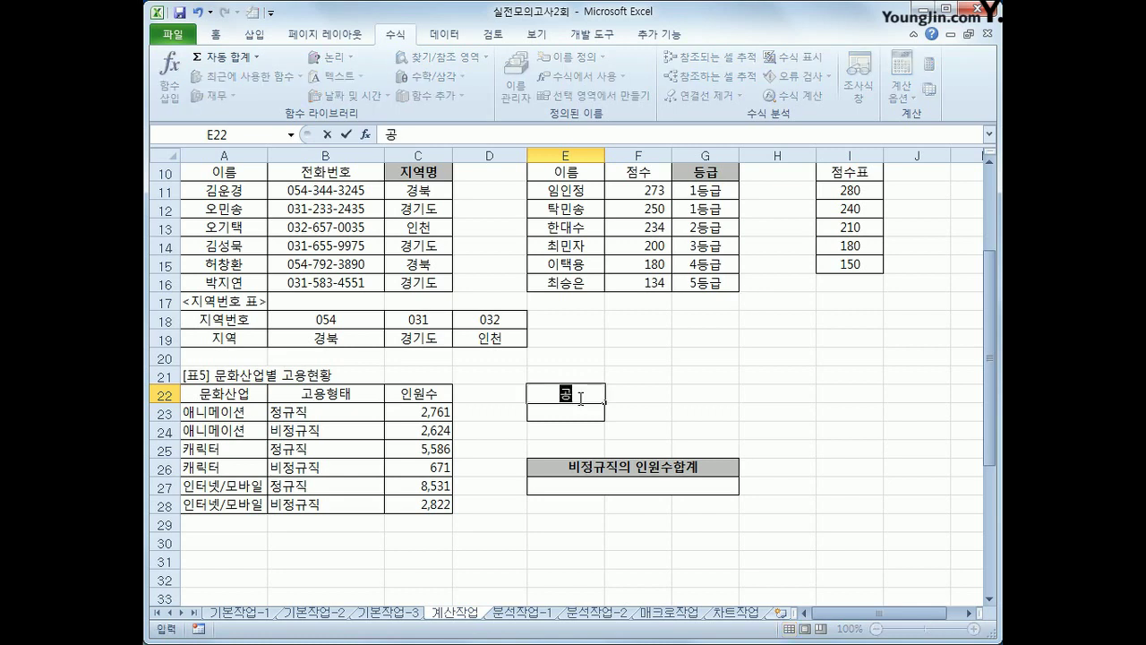
type("태")
key("Return")
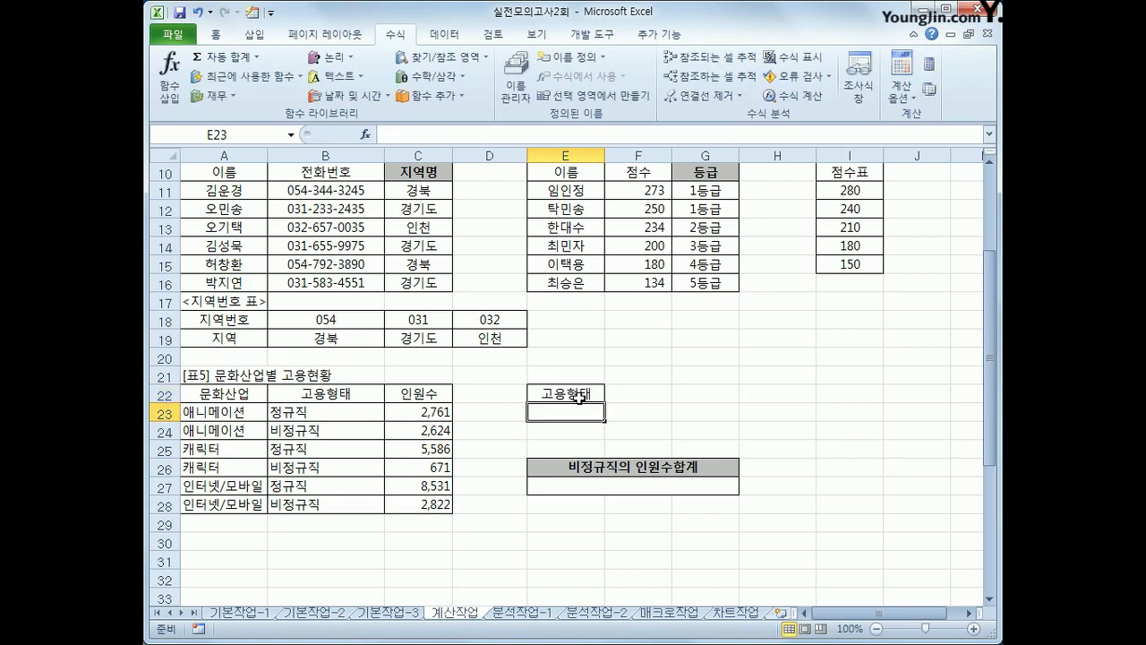
type("저규")
key("BackSpace")
key("BackSpace")
key("BackSpace")
type("비정규직")
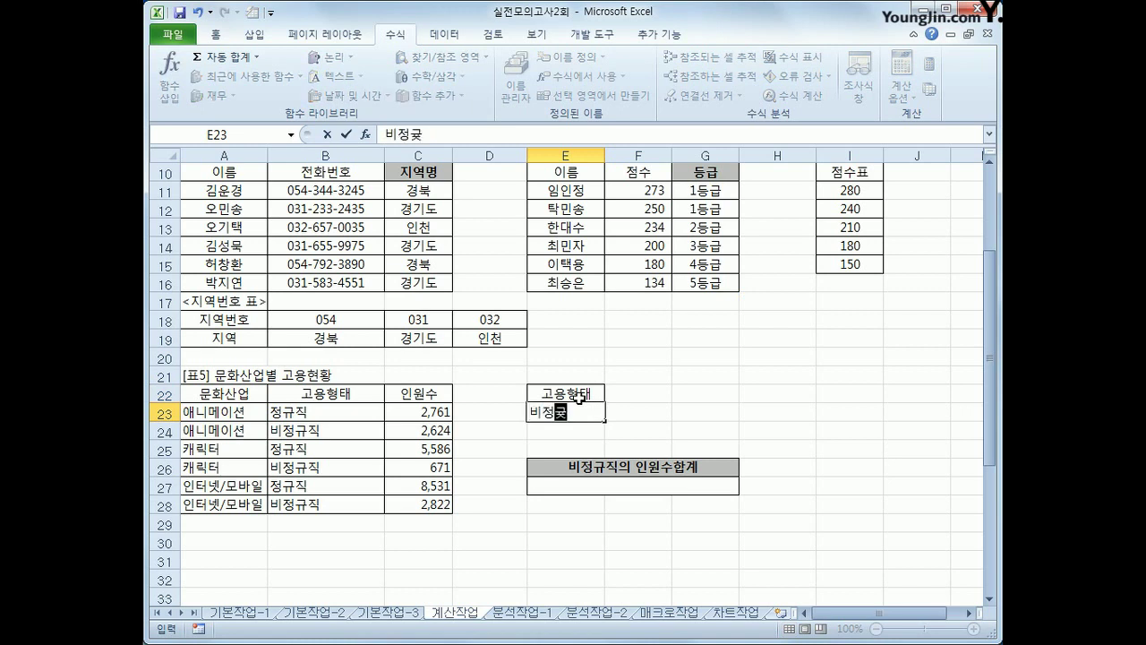
key("Return")
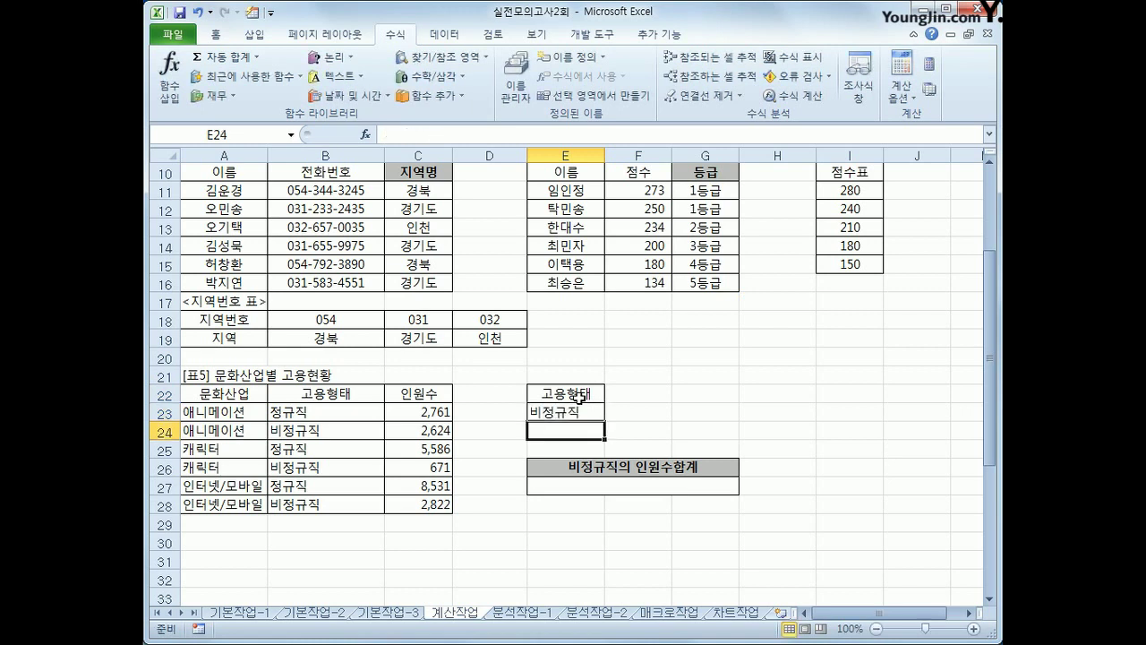
Insert the DSUM function from the 데이터베이스 category in E27, below the 비정규직의 인원수합계 heading.
left_click(574, 482)
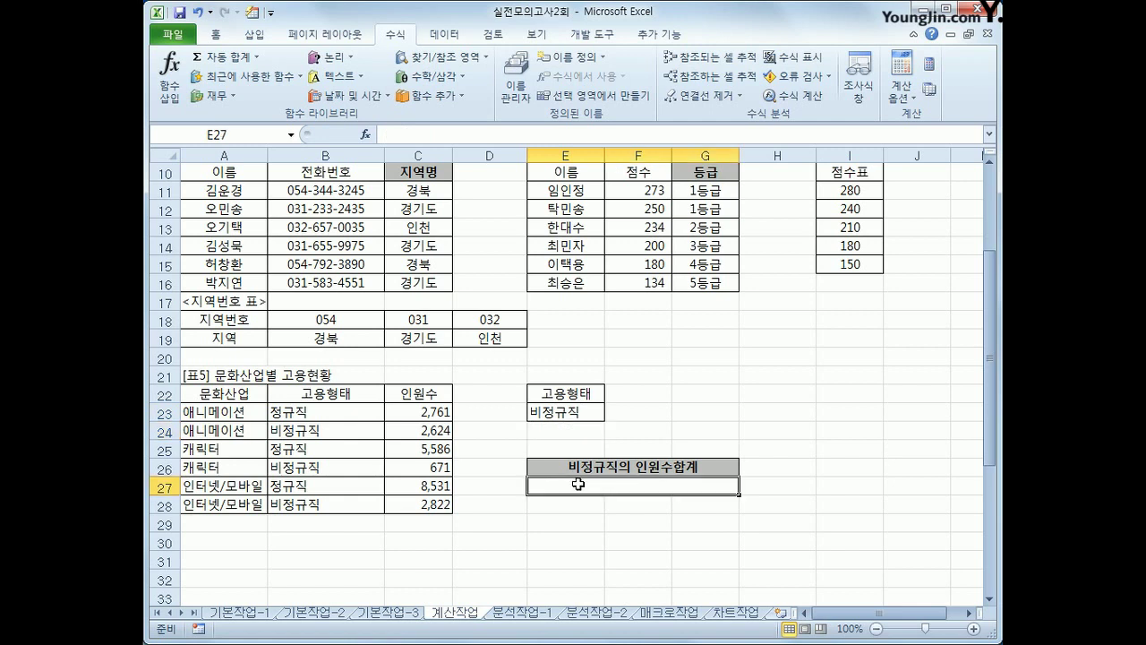
left_click(366, 134)
left_click(662, 275)
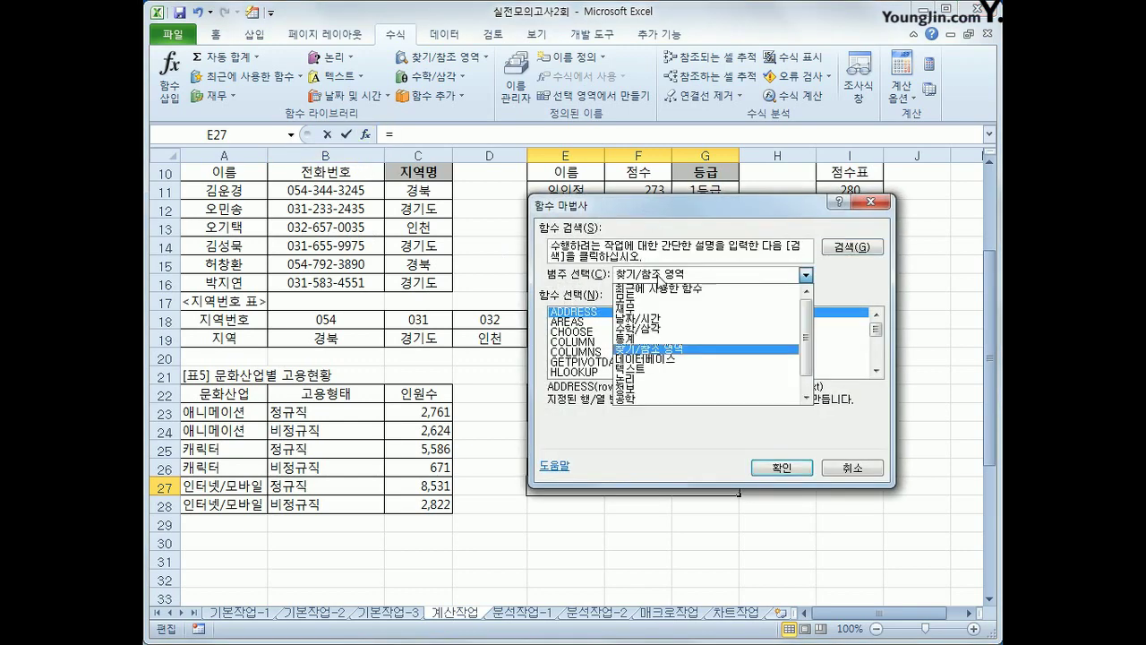
left_click(656, 363)
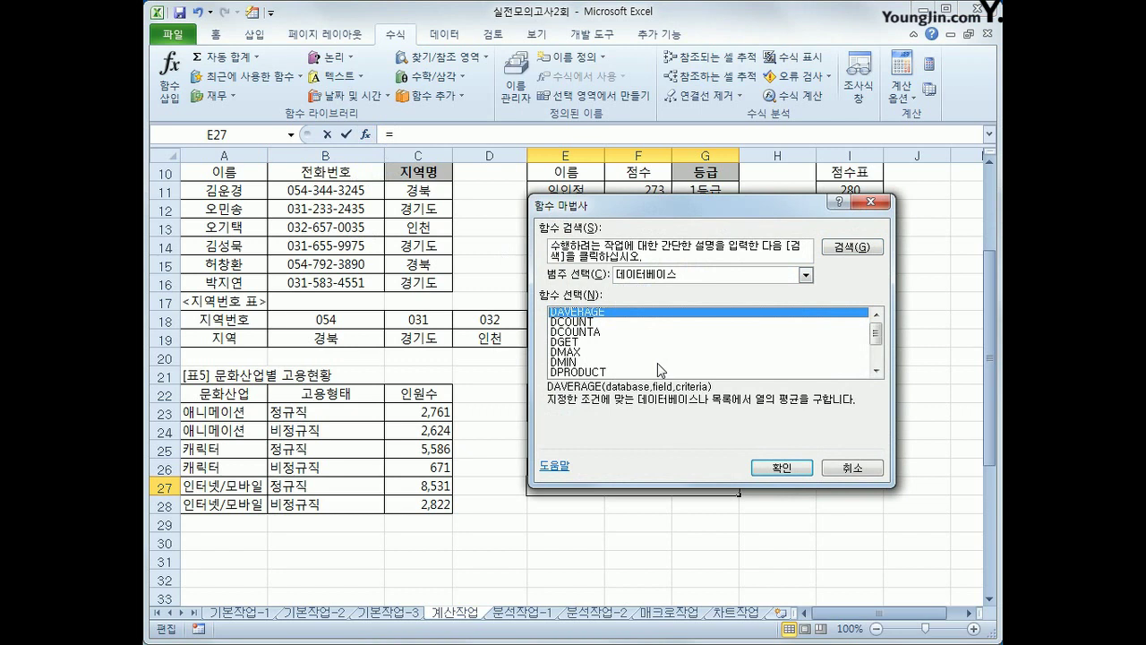
scroll(870, 337, "down", 2)
left_click(728, 354)
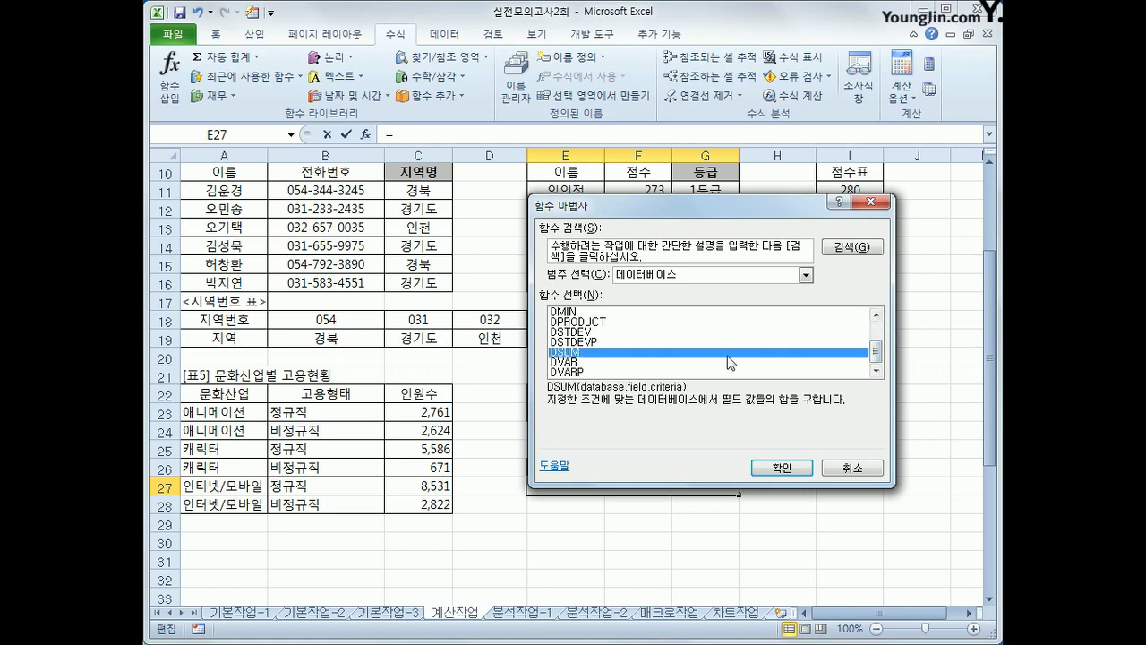
left_click(770, 467)
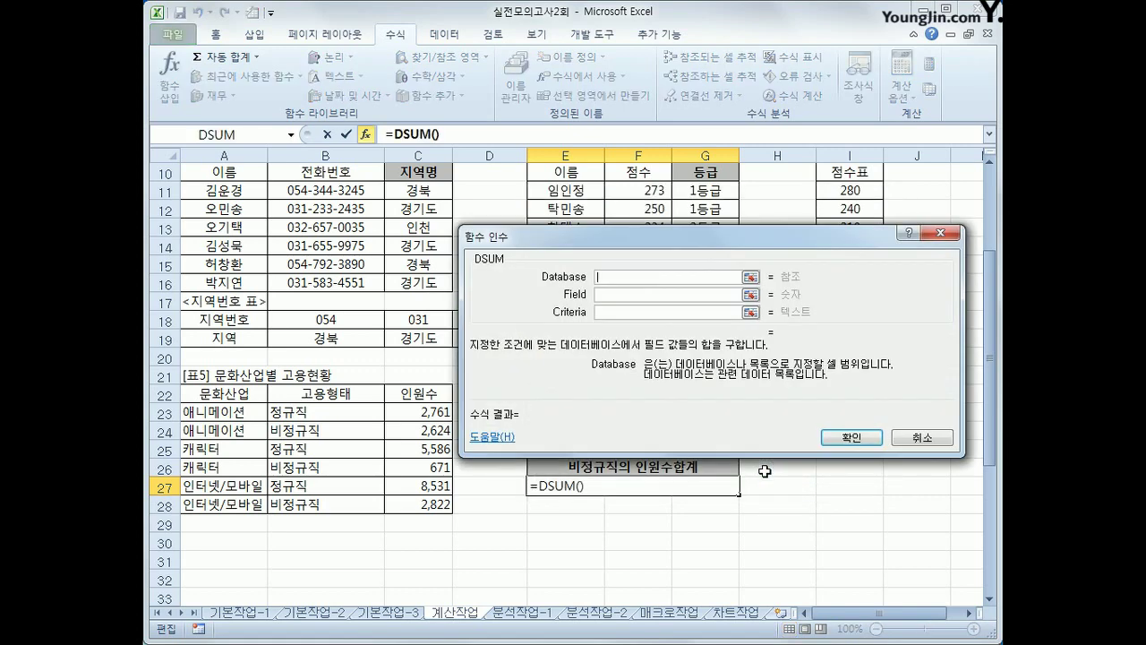
Set DSUM's Database to A22:C28, Field to C22 and Criteria to E22:E23, and accept the function.
left_click_drag(215, 403, 399, 507)
left_click(612, 298)
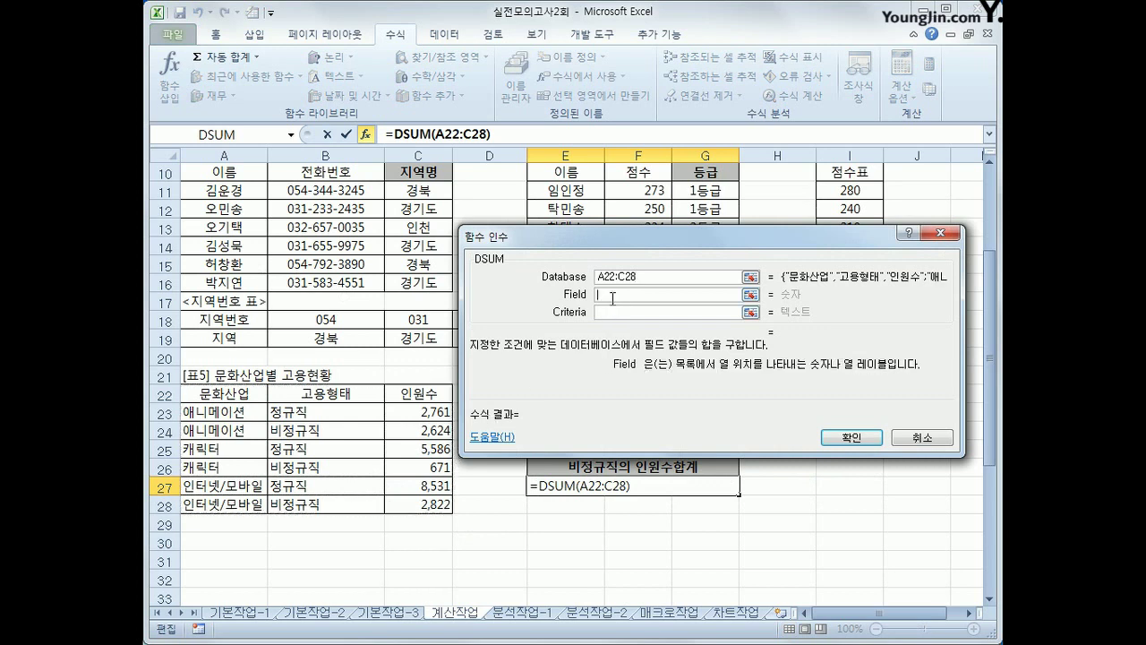
left_click(426, 393)
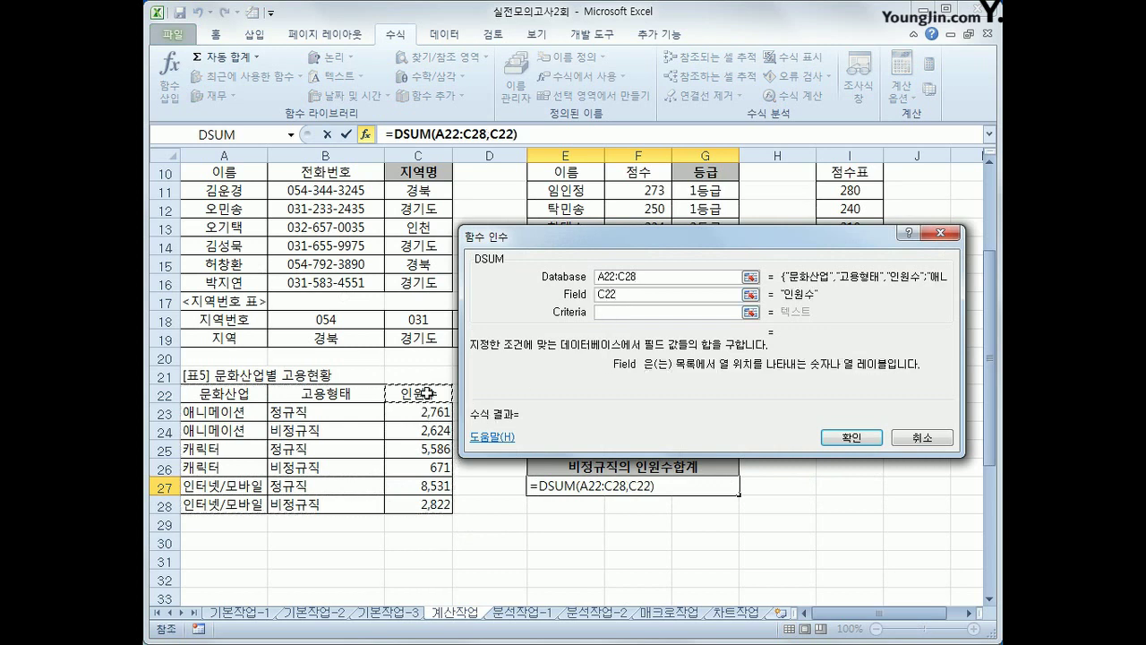
left_click(625, 312)
left_click_drag(636, 235, 587, 116)
left_click_drag(543, 396, 546, 403)
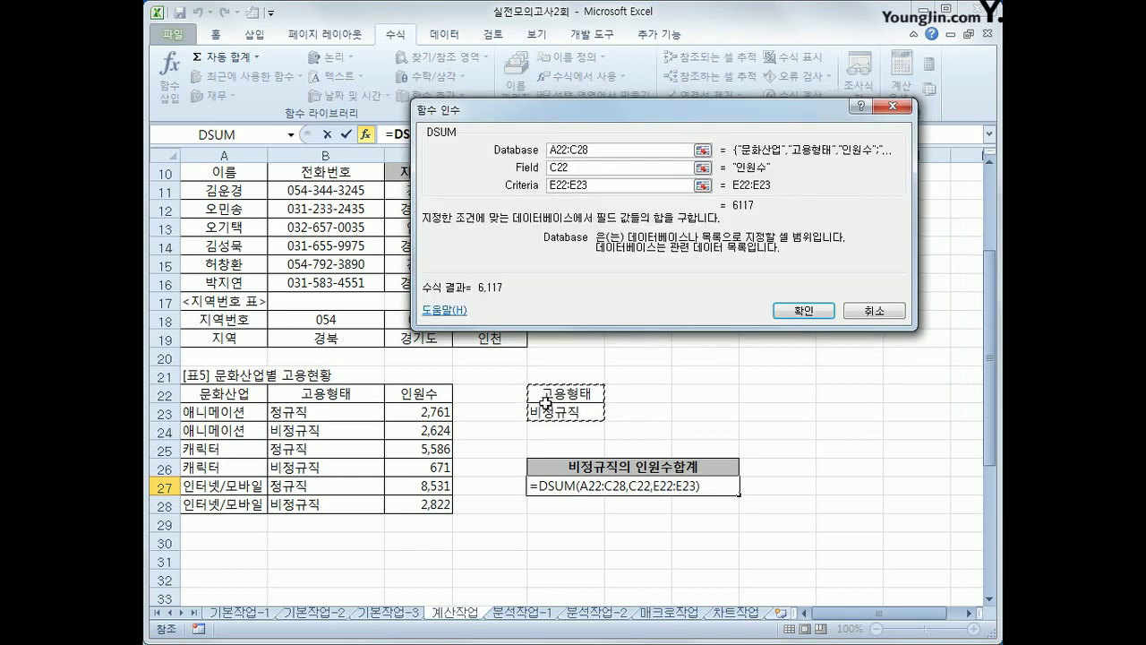
left_click(794, 312)
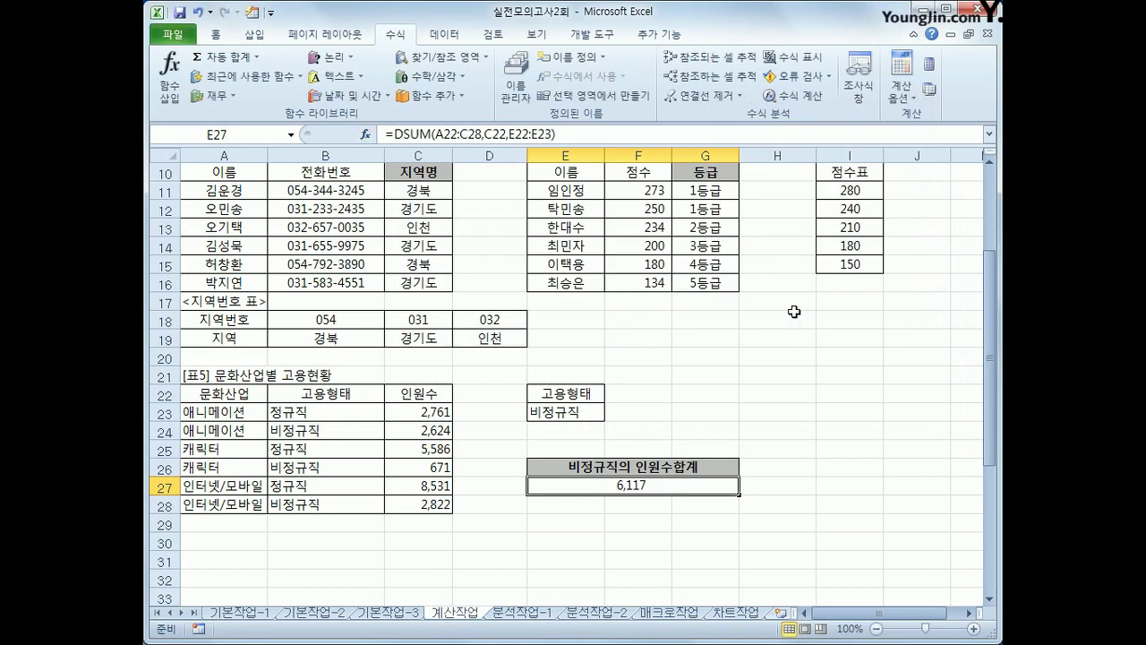
Append &"명" to the DSUM formula in E27.
left_click(564, 133)
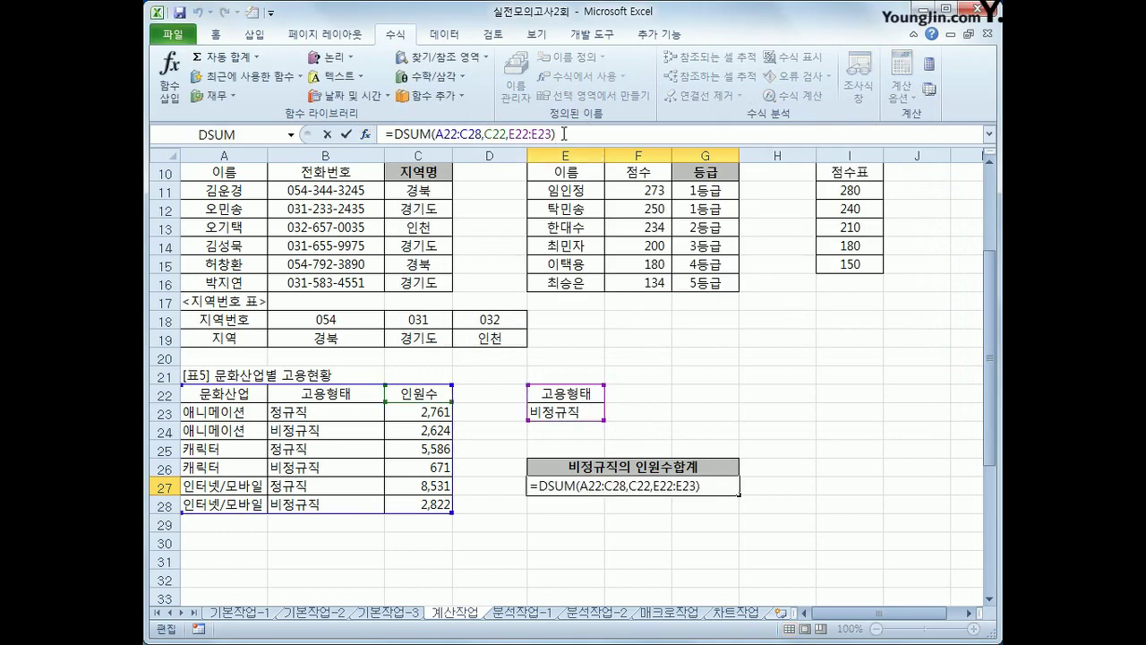
type("&\"명")
key("Return")
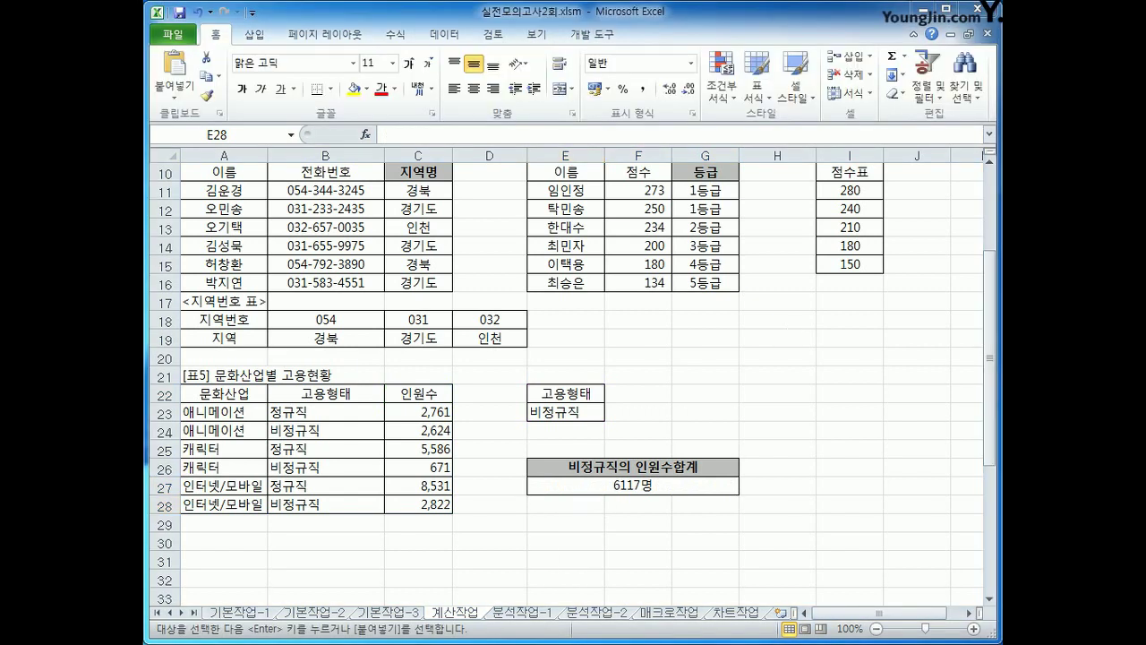
Start a pivot table on the 분석작업-1 sheet with the 출장비 현황 table range $B$3:$J$15 as its source.
left_click(541, 615)
left_click(541, 615)
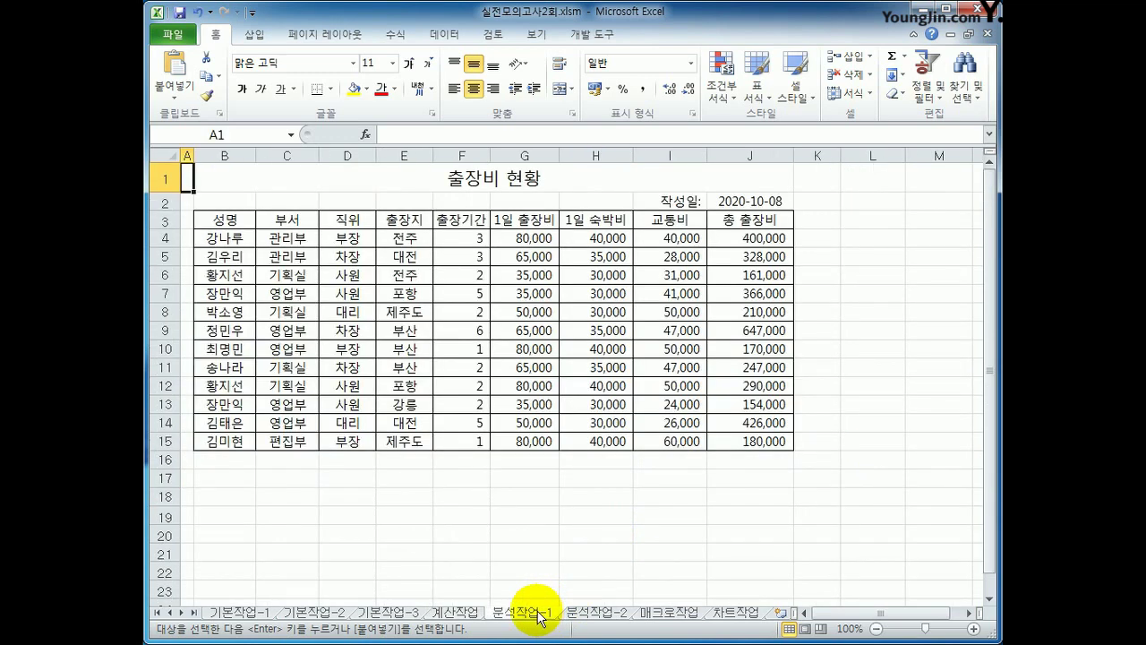
left_click(300, 257)
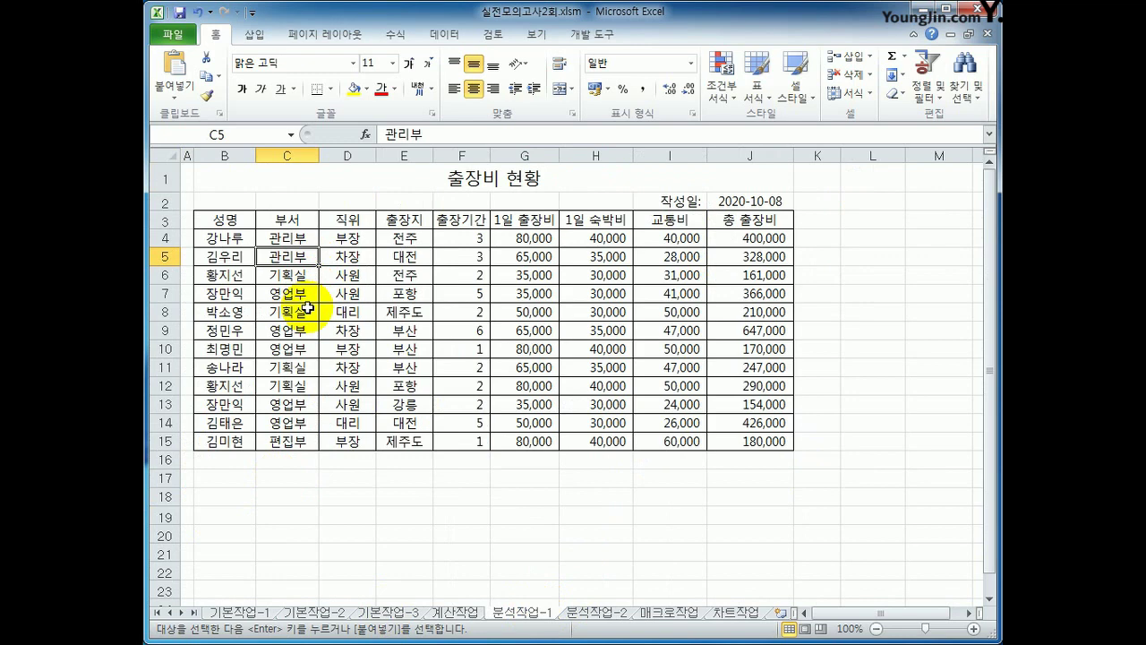
left_click(246, 38)
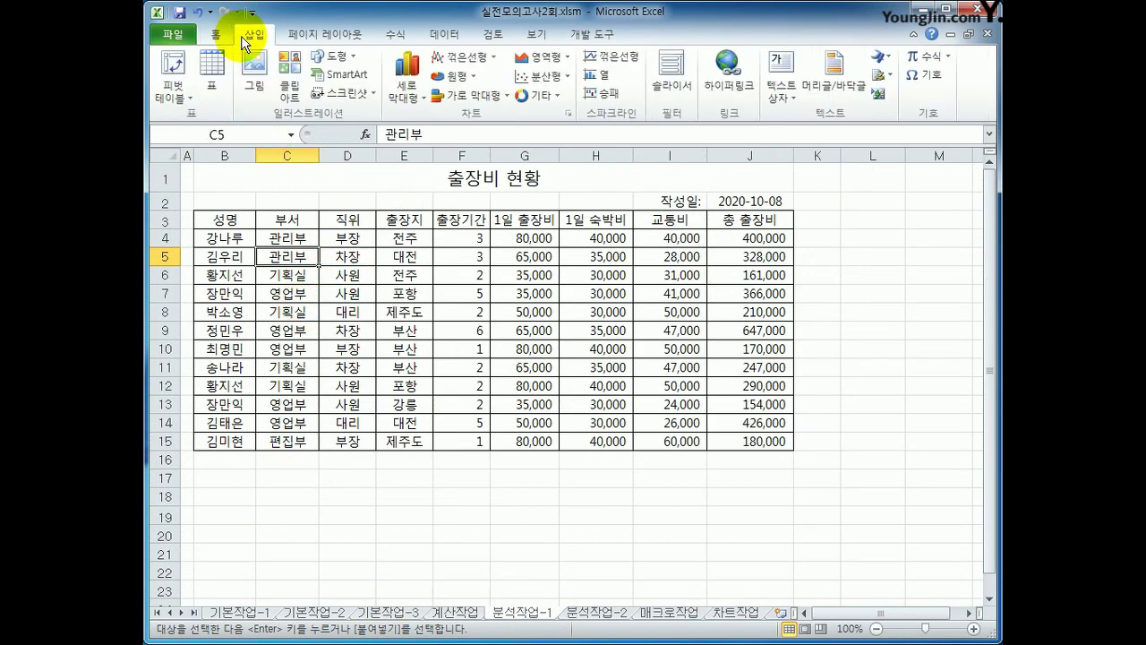
left_click(174, 64)
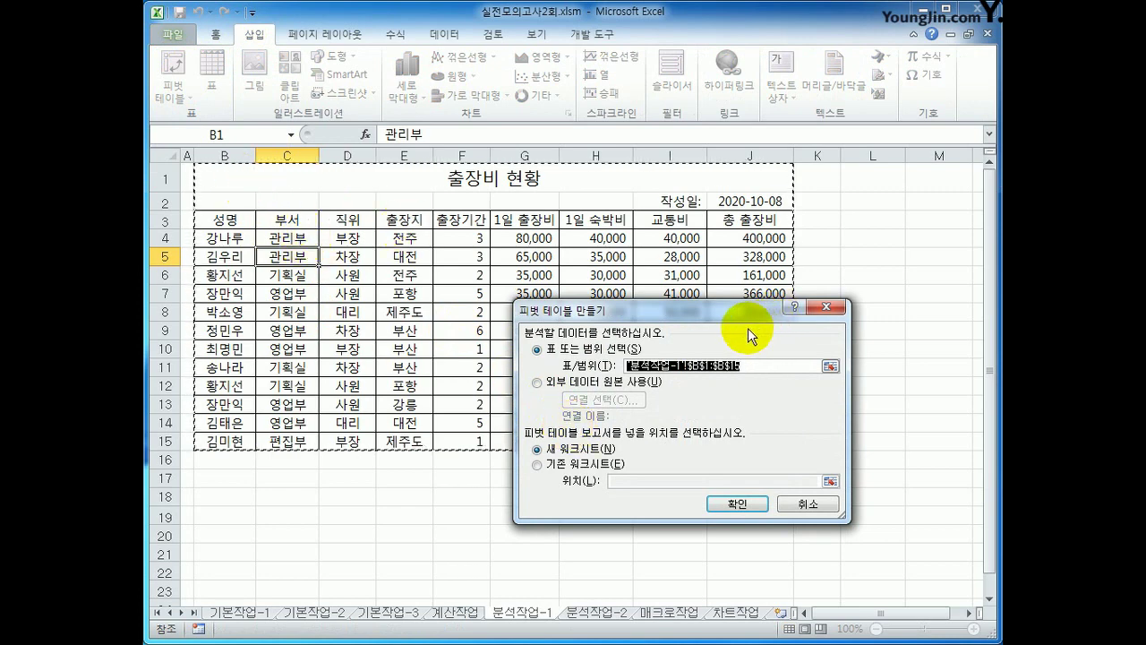
left_click_drag(739, 309, 831, 335)
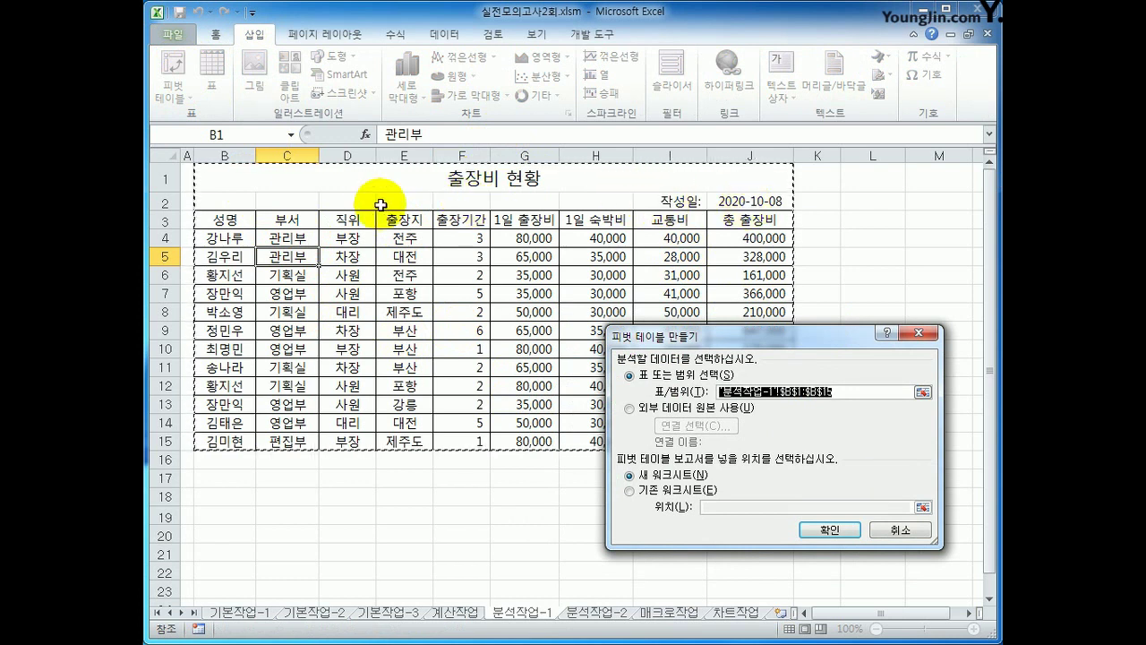
left_click_drag(233, 219, 736, 441)
left_click_drag(729, 294, 623, 235)
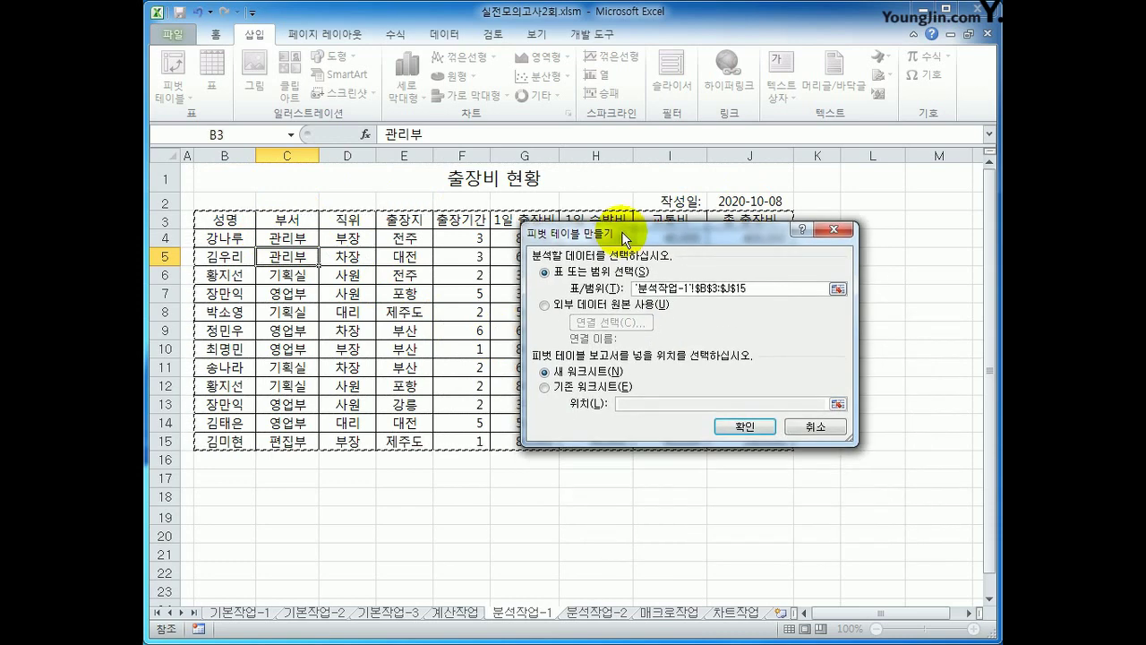
Place the pivot table report on the existing worksheet at cell $B$21 and create it.
left_click(596, 387)
left_click(622, 404)
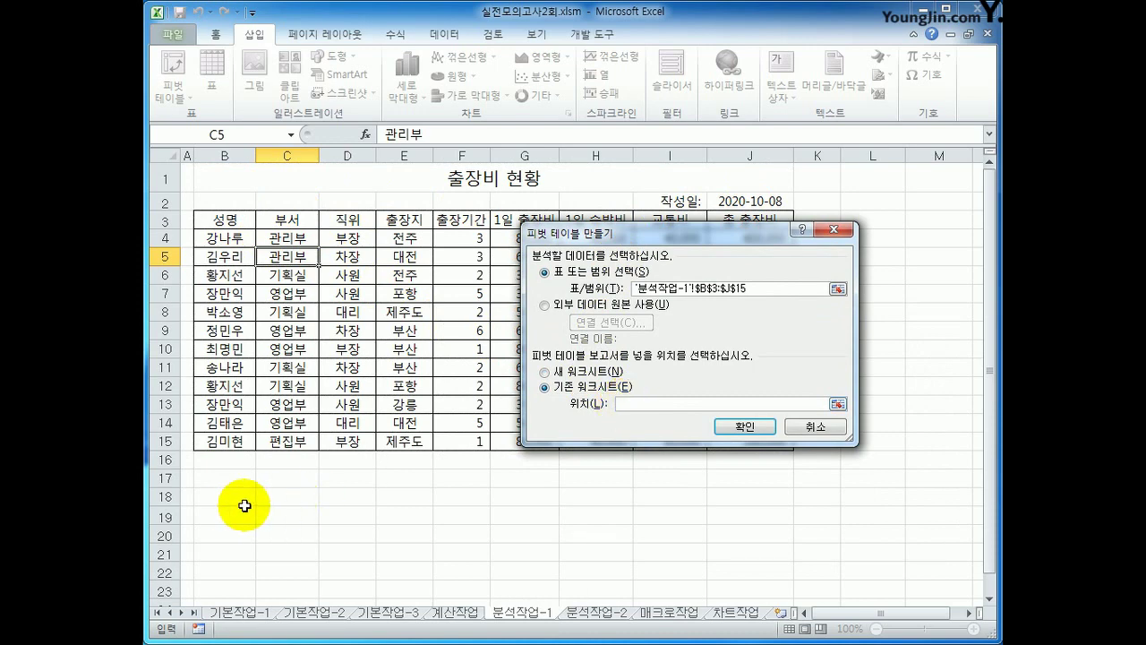
left_click(225, 548)
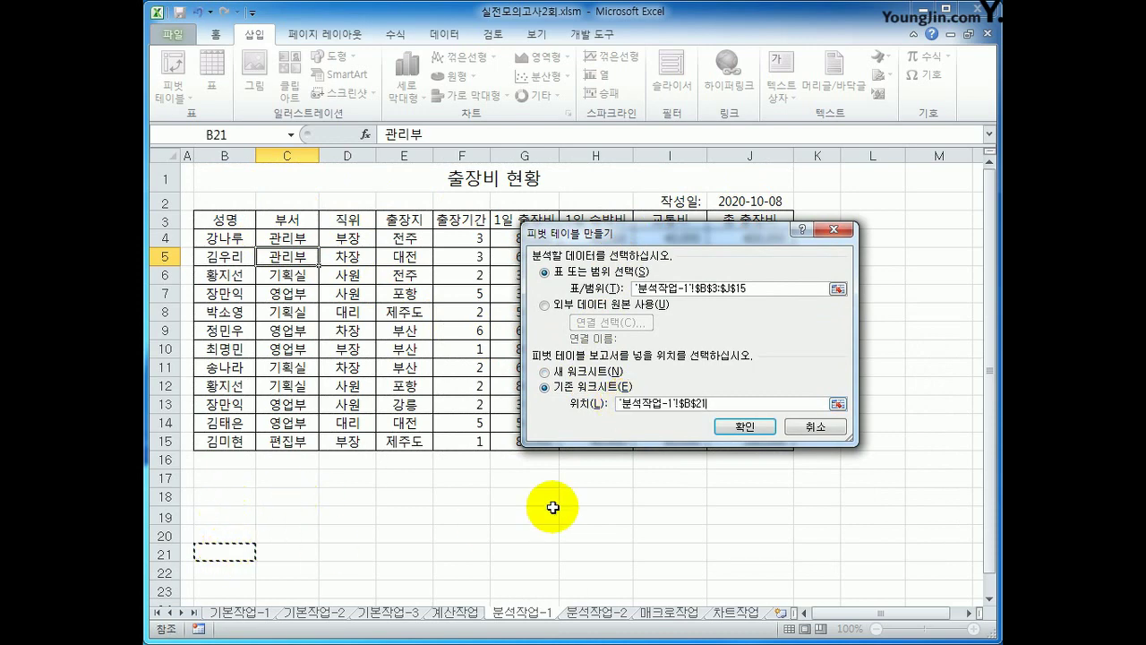
left_click(744, 428)
Assign 부서 to the pivot table's report filter, 성명 to the row labels and 출장지 to the column labels.
scroll(546, 437, "down", 6)
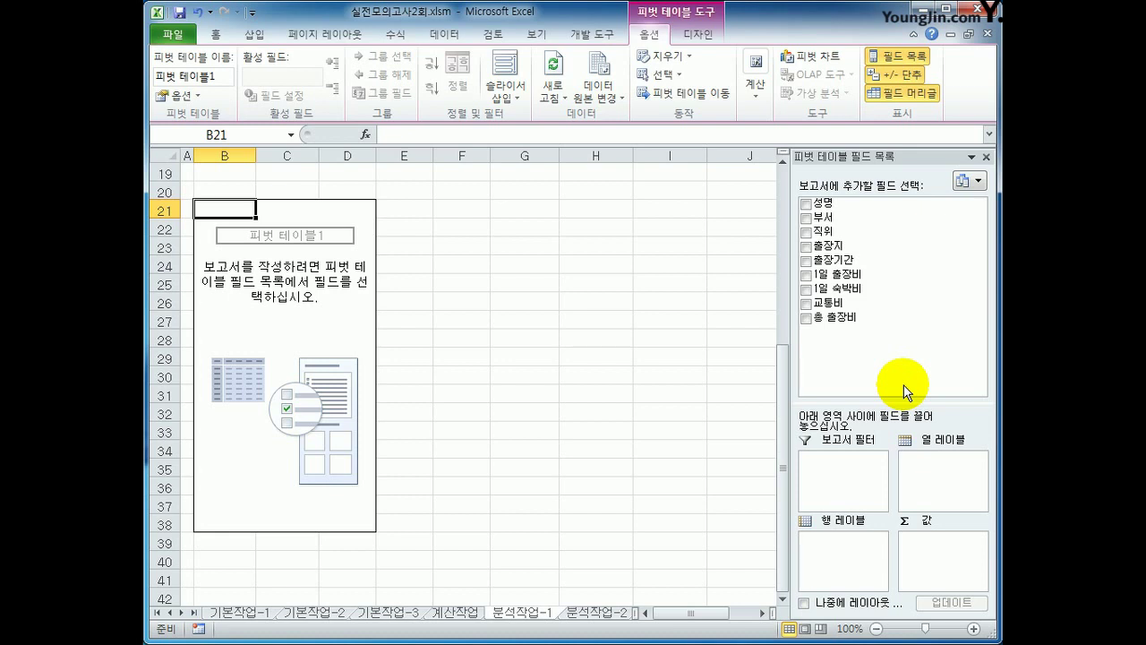
left_click_drag(852, 219, 864, 499)
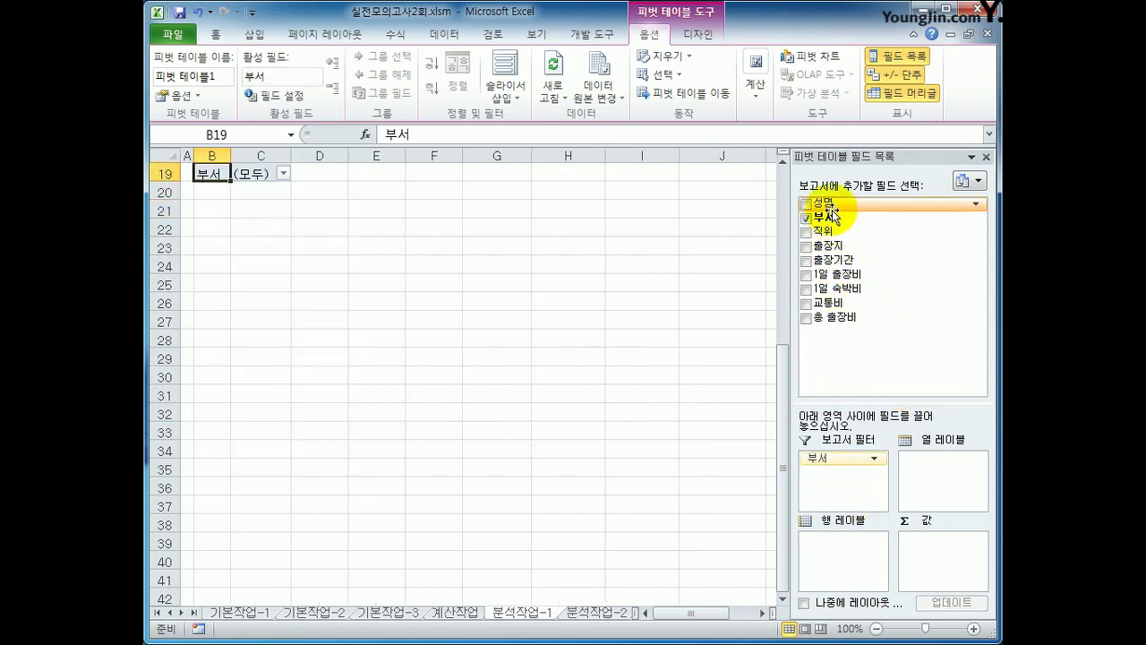
left_click_drag(833, 204, 824, 555)
left_click_drag(831, 247, 939, 488)
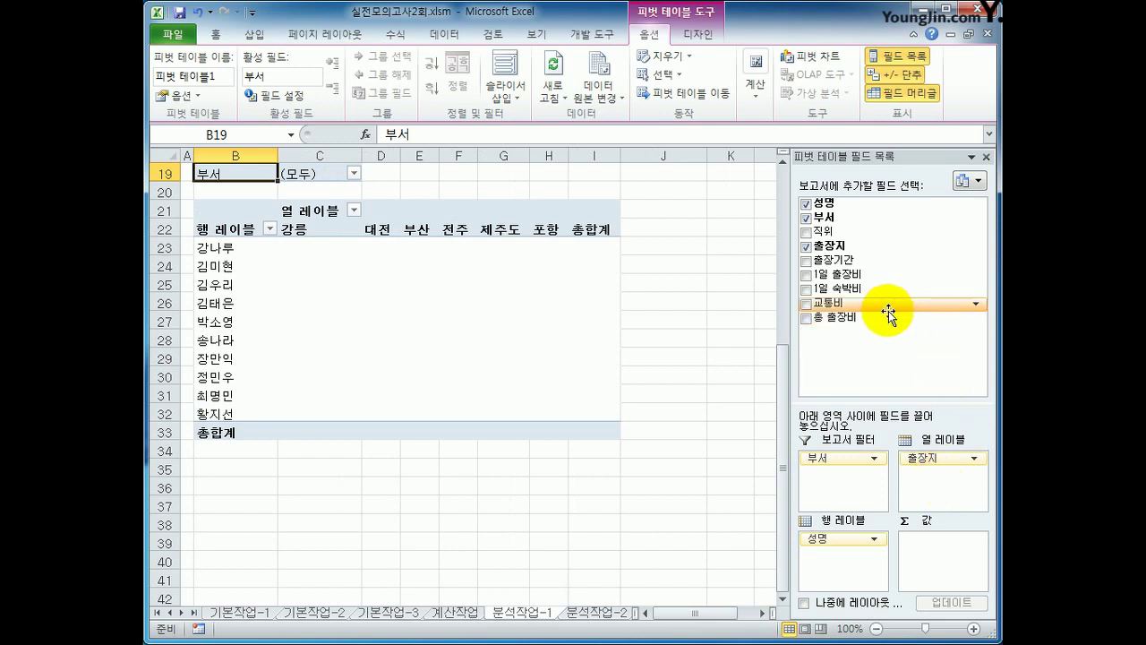
Add 총 출장비 to the pivot table's values and turn off the grand totals for both rows and columns.
left_click_drag(887, 319, 947, 570)
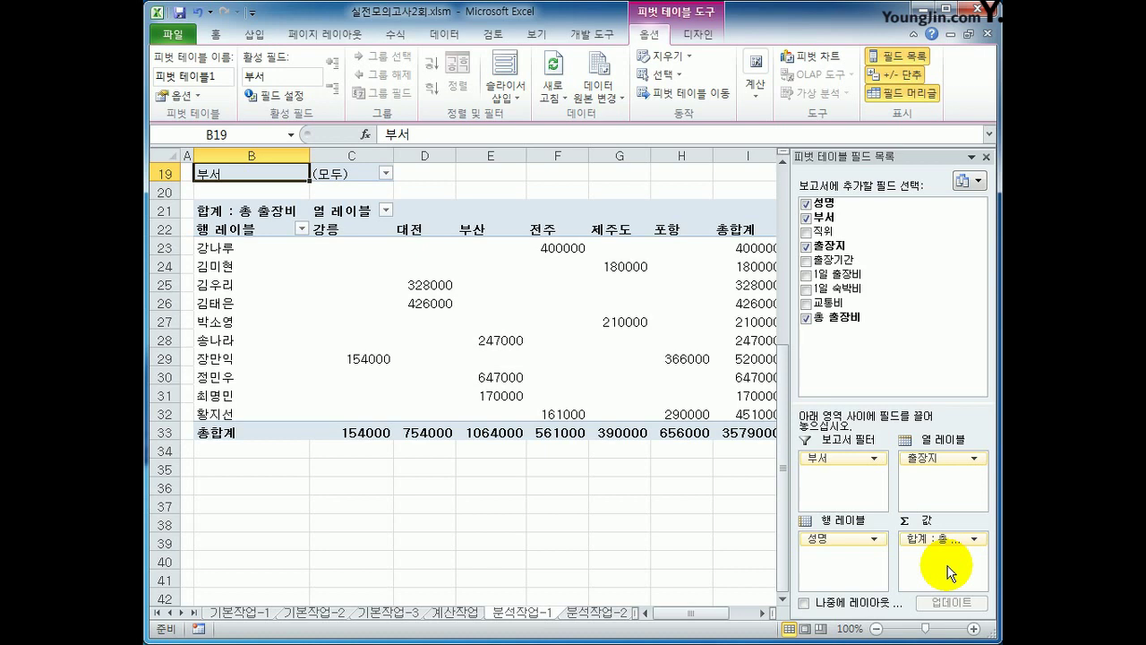
left_click(371, 254)
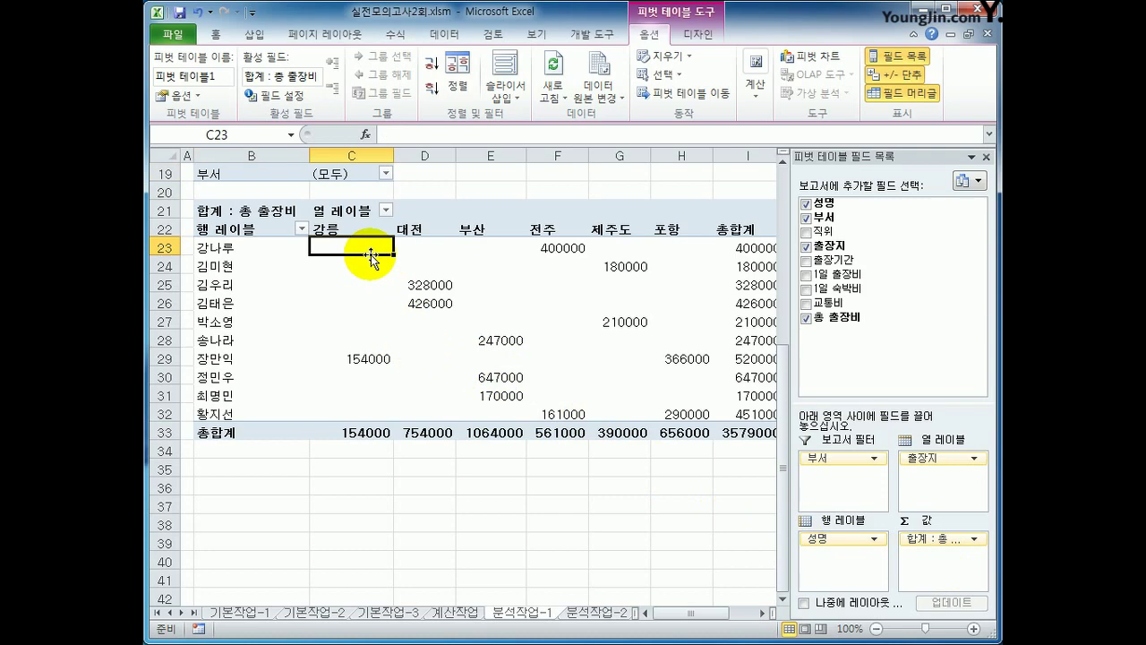
right_click(357, 247)
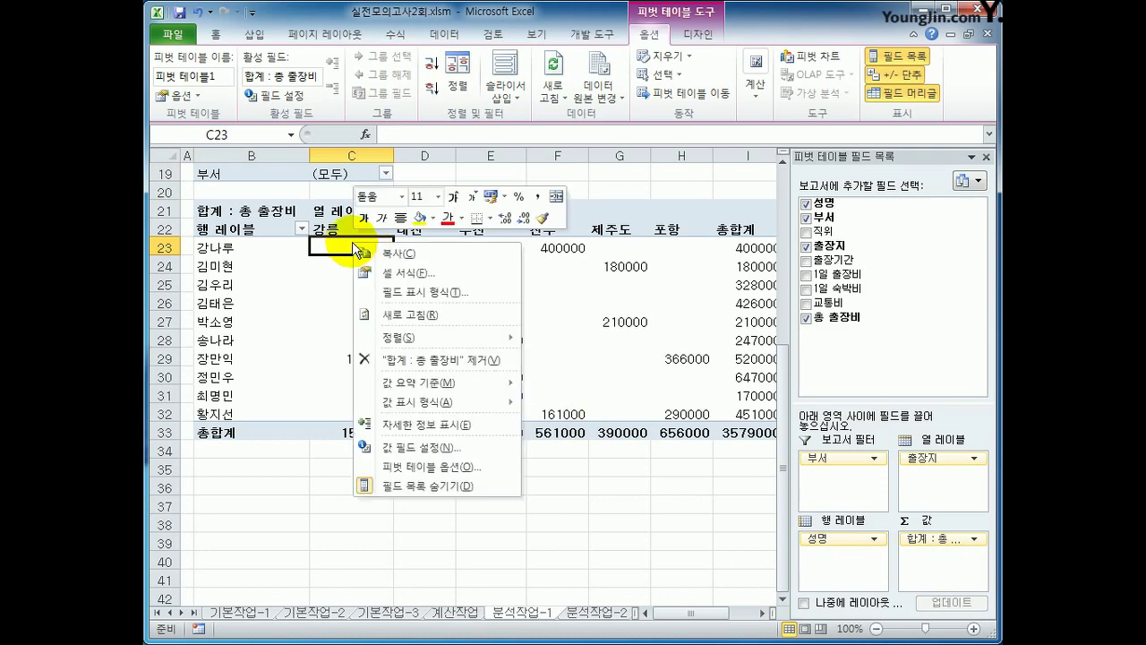
left_click(445, 466)
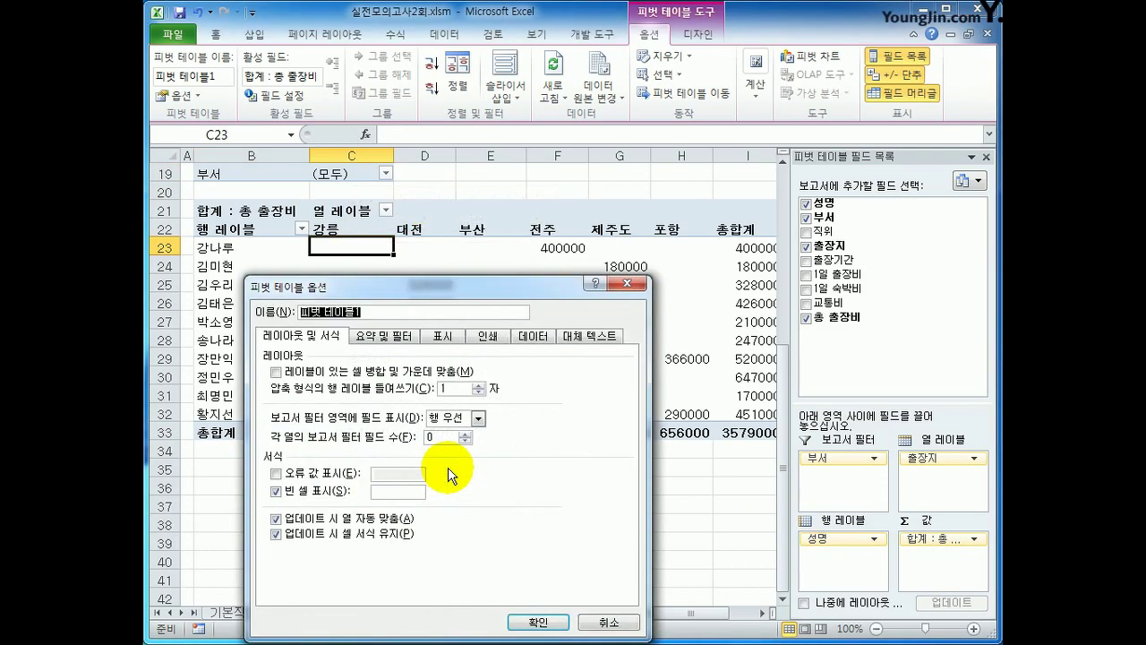
left_click_drag(442, 284, 575, 121)
left_click(544, 175)
left_click(441, 210)
left_click(474, 225)
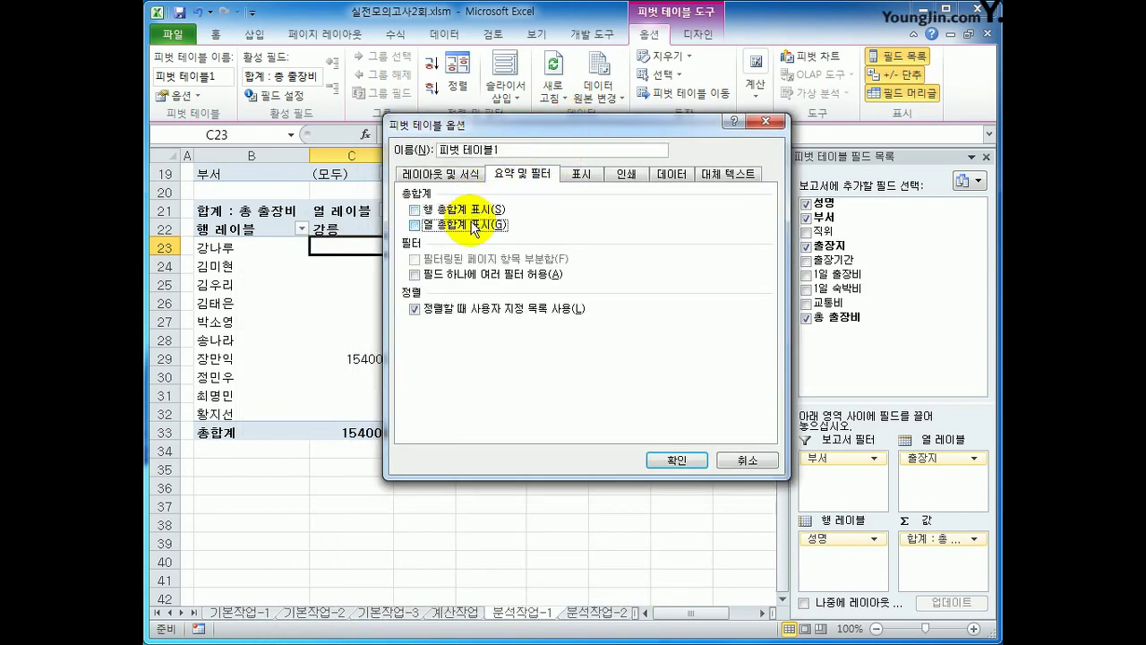
left_click(679, 460)
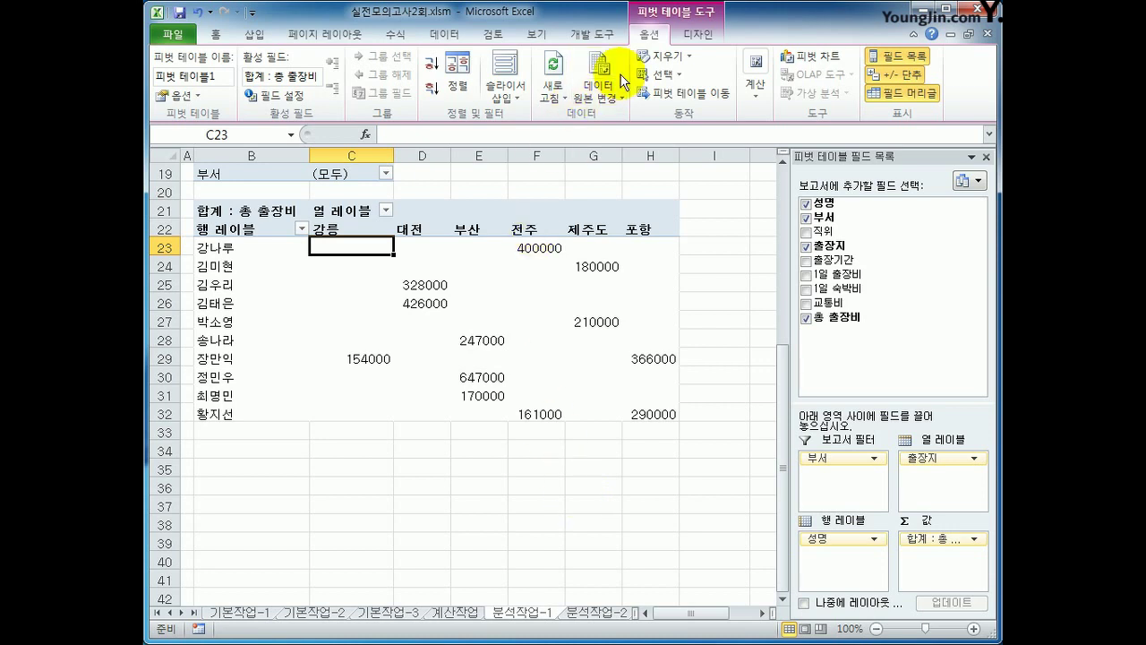
Change the pivot table's report layout to outline form (개요 형식으로 표시).
left_click(681, 40)
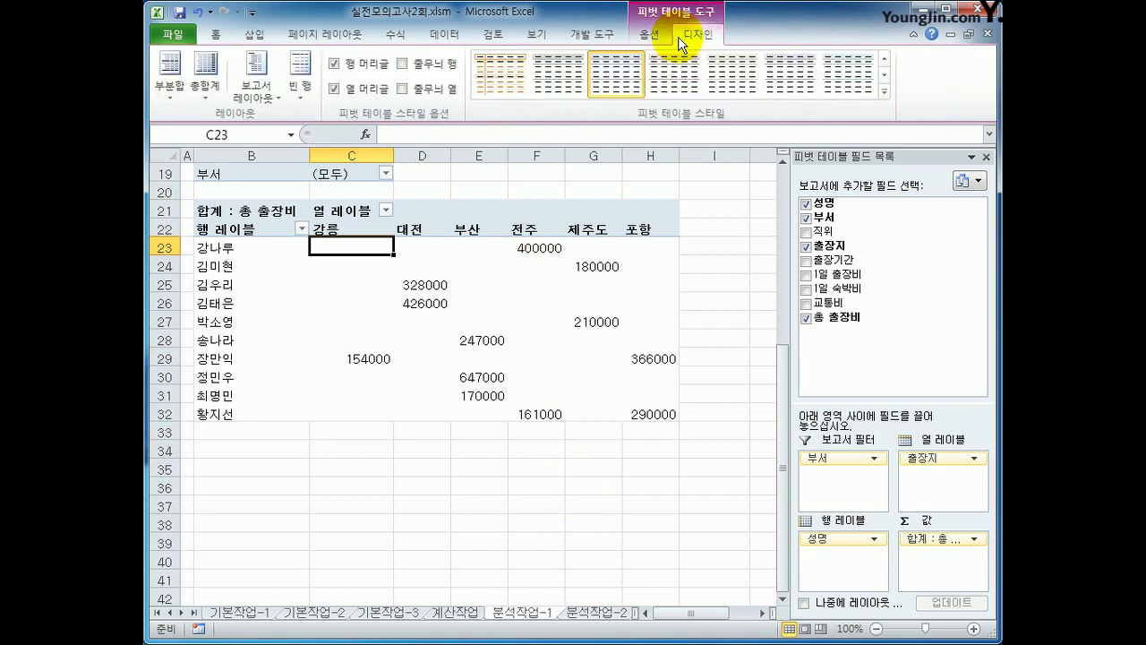
left_click(242, 90)
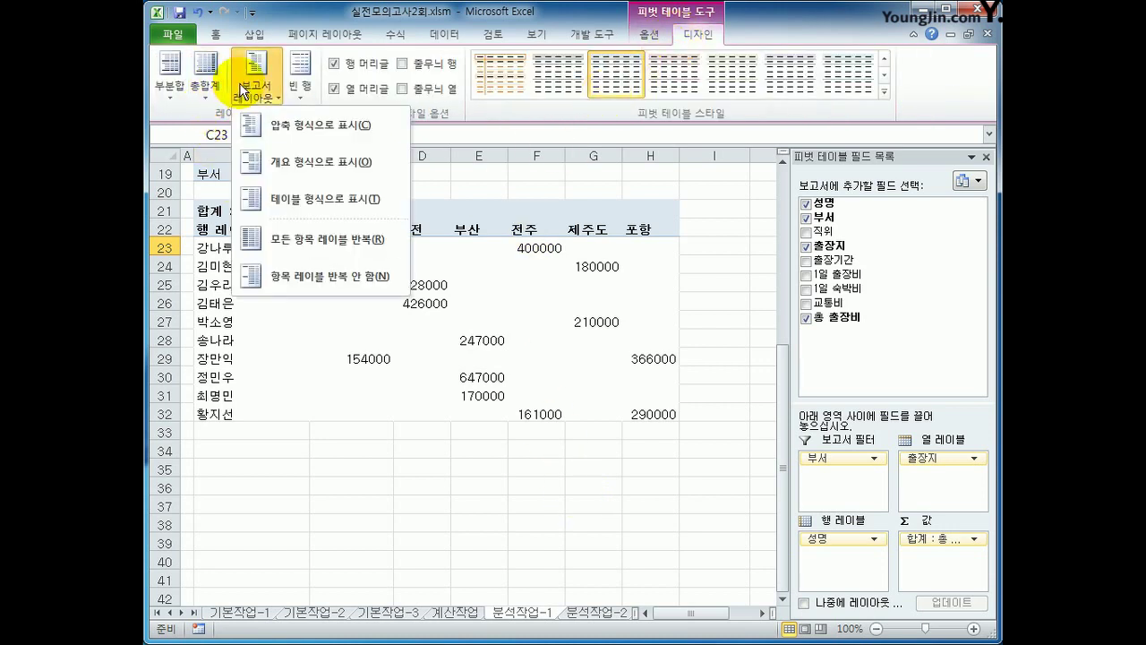
left_click(300, 163)
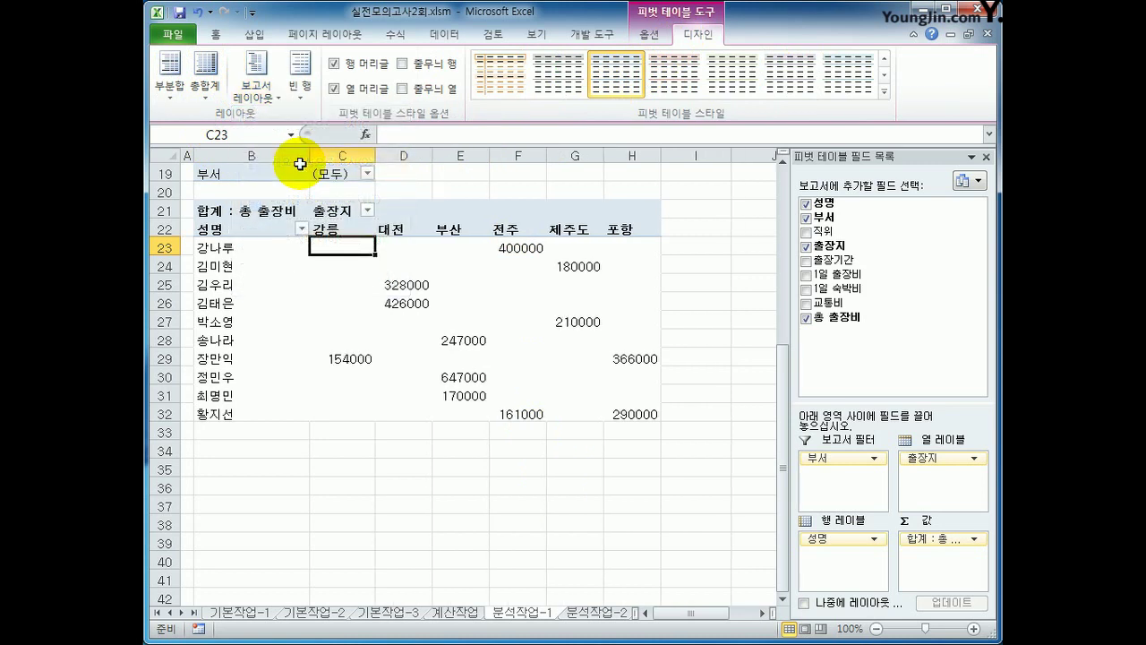
Set the pivot table options to show * in empty cells.
right_click(339, 248)
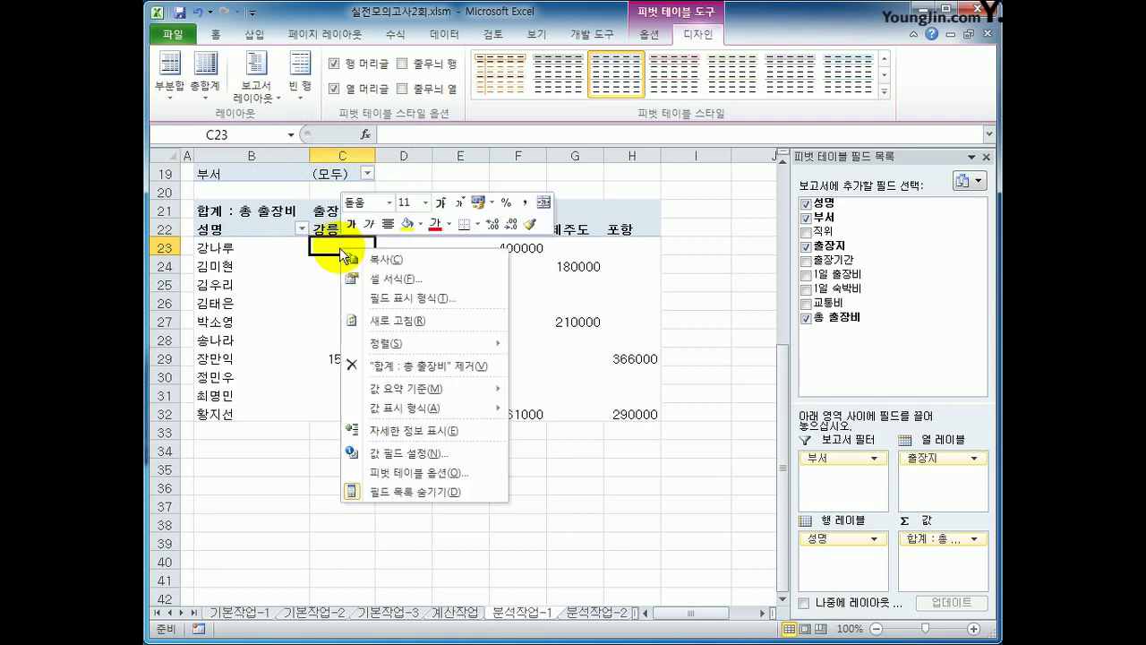
left_click(470, 472)
left_click_drag(456, 277, 548, 140)
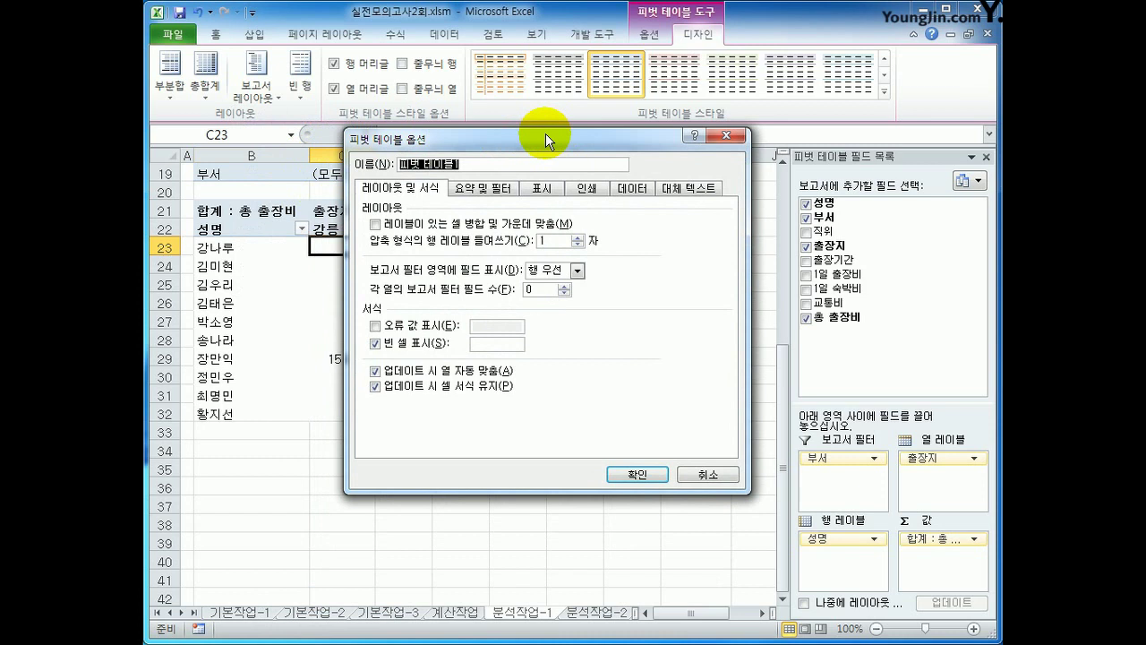
left_click(498, 346)
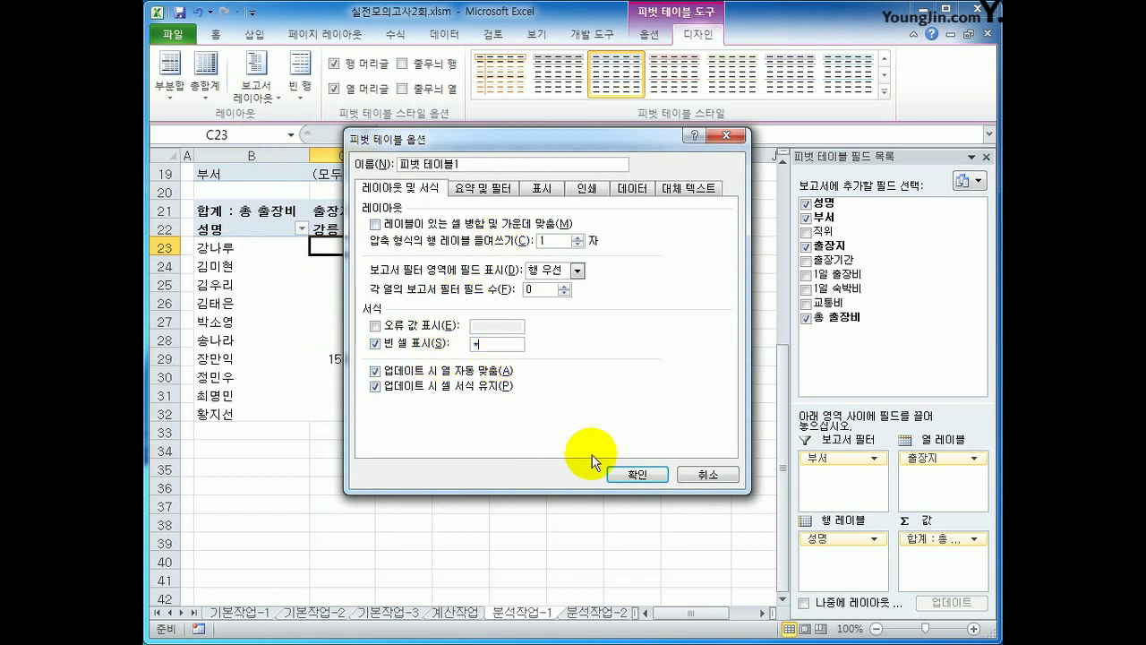
left_click(627, 476)
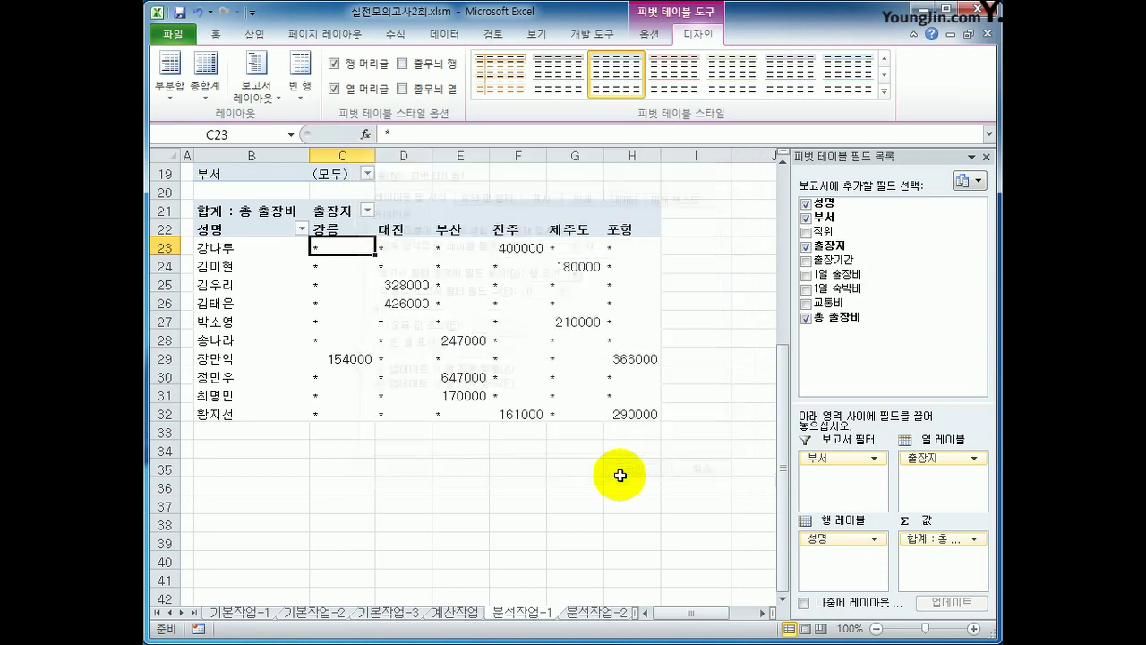
left_click(672, 448)
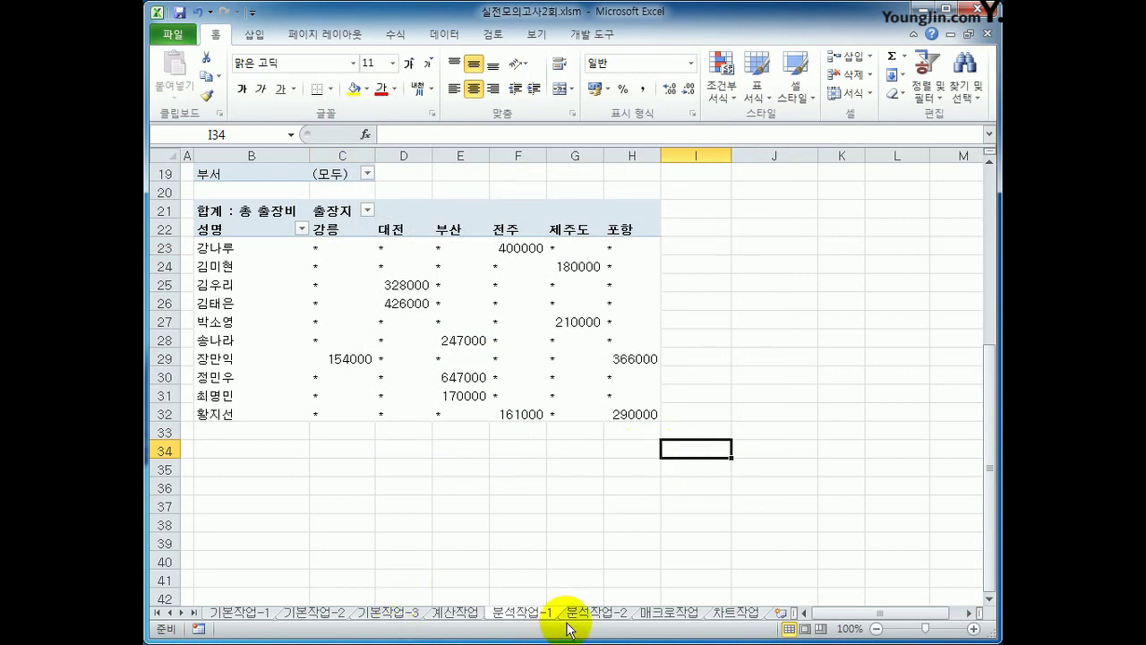
On the 분석작업-2 sheet, name cell C13 기본상여율.
left_click(596, 614)
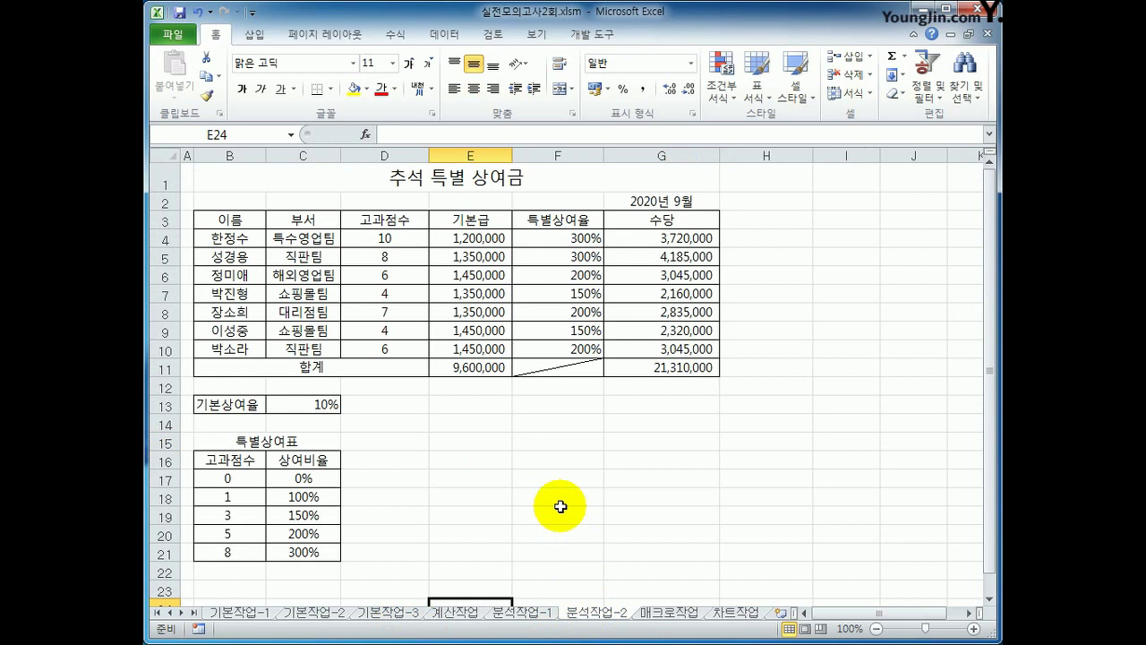
left_click(289, 407)
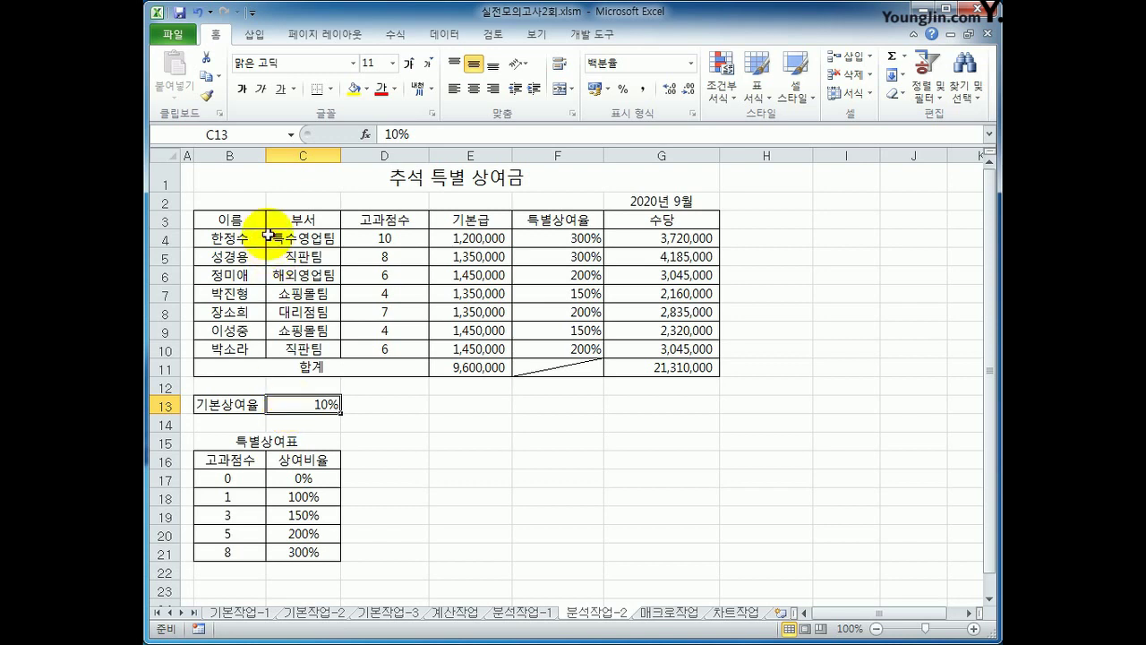
left_click(249, 137)
type("r")
key("BackSpace")
type("기본")
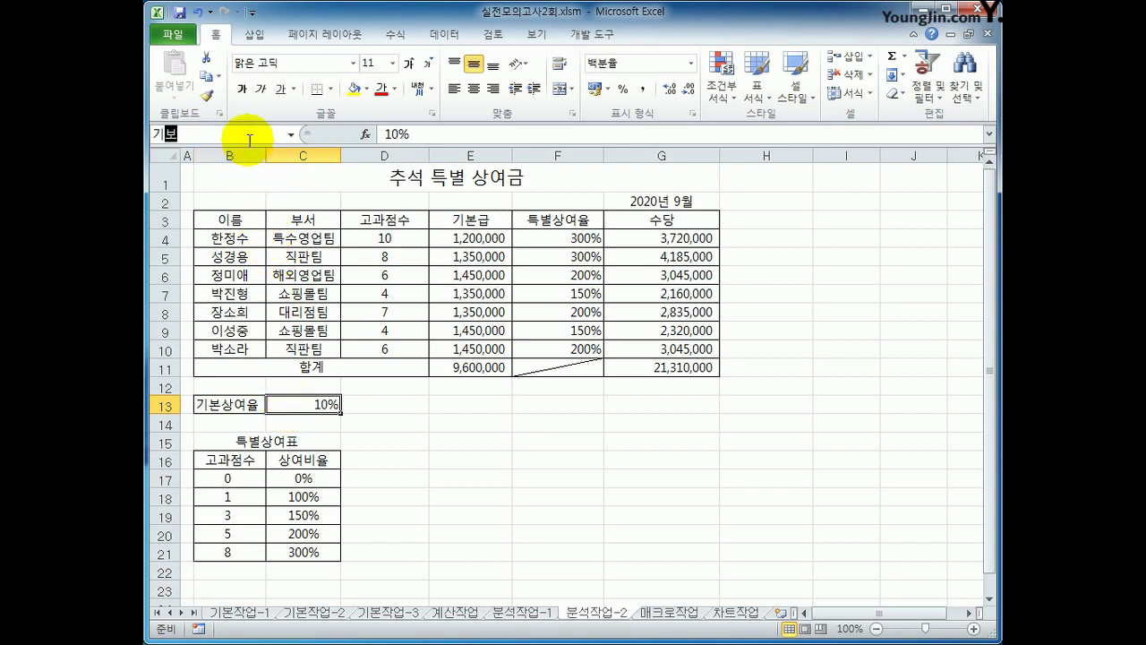
type("상영율")
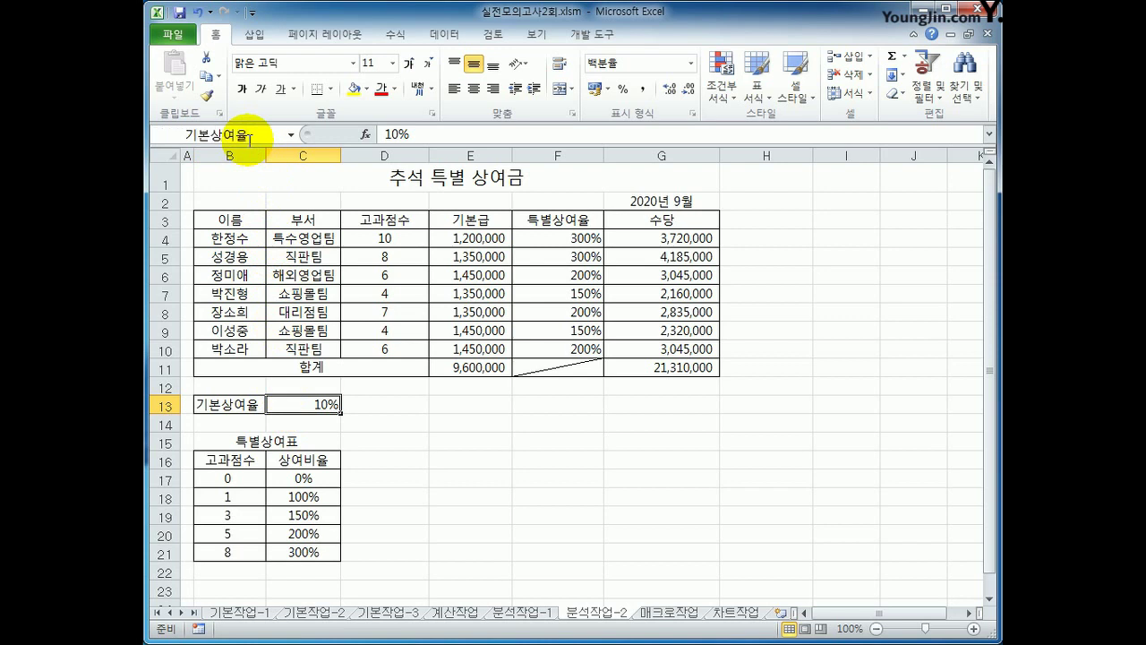
key("Return")
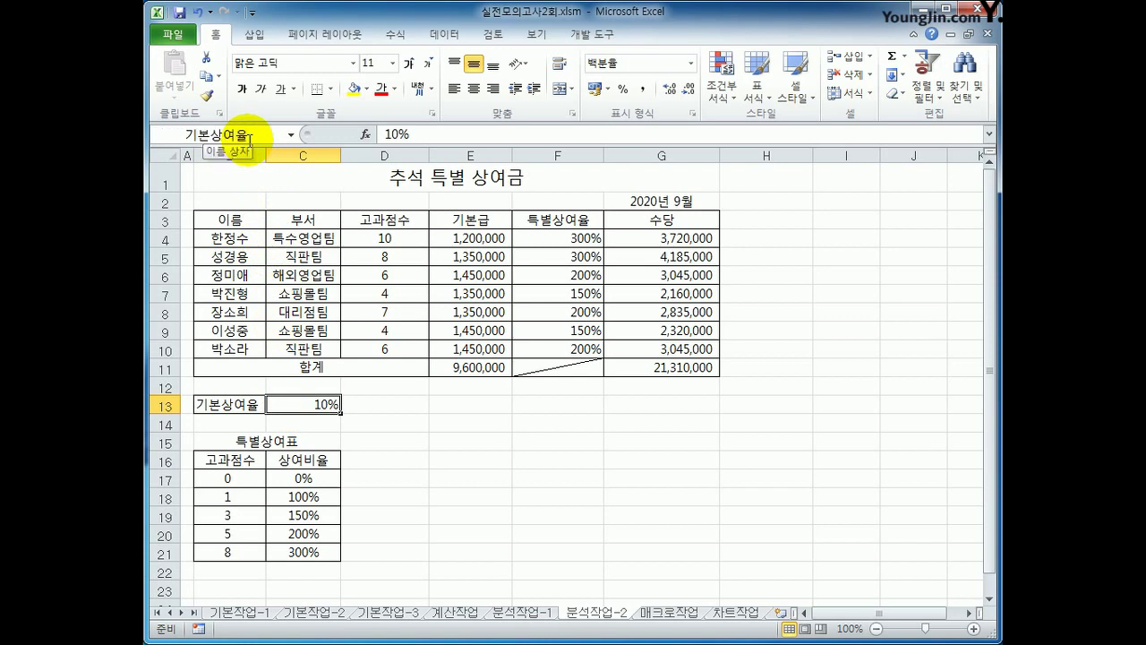
Name the 수당 total cell G11 수당합계.
left_click(660, 368)
left_click(266, 130)
type("수당합계")
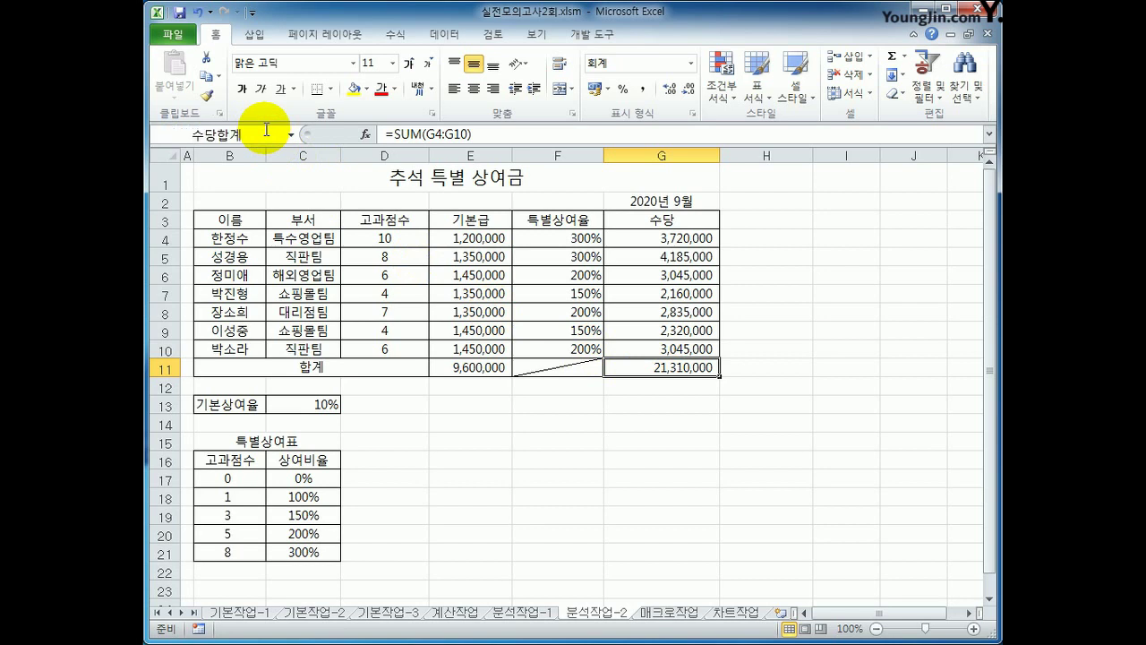
Add a scenario named 기본 상여율 인상 in the Scenario Manager with $C$13 as its changing cell.
left_click(295, 414)
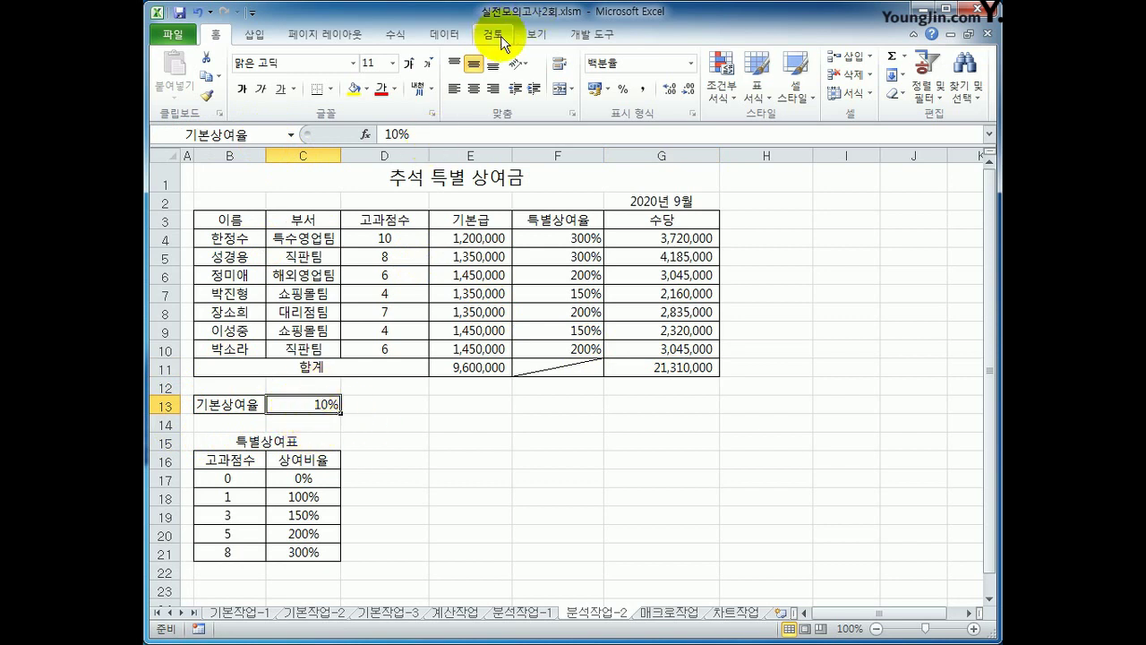
left_click(447, 36)
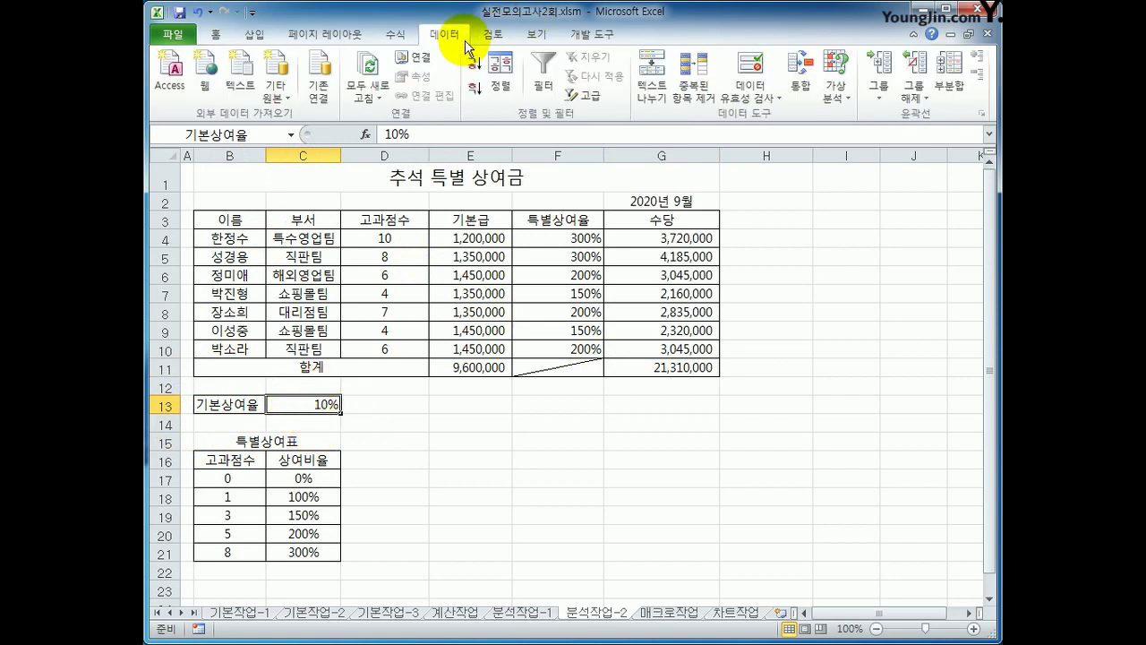
left_click(830, 97)
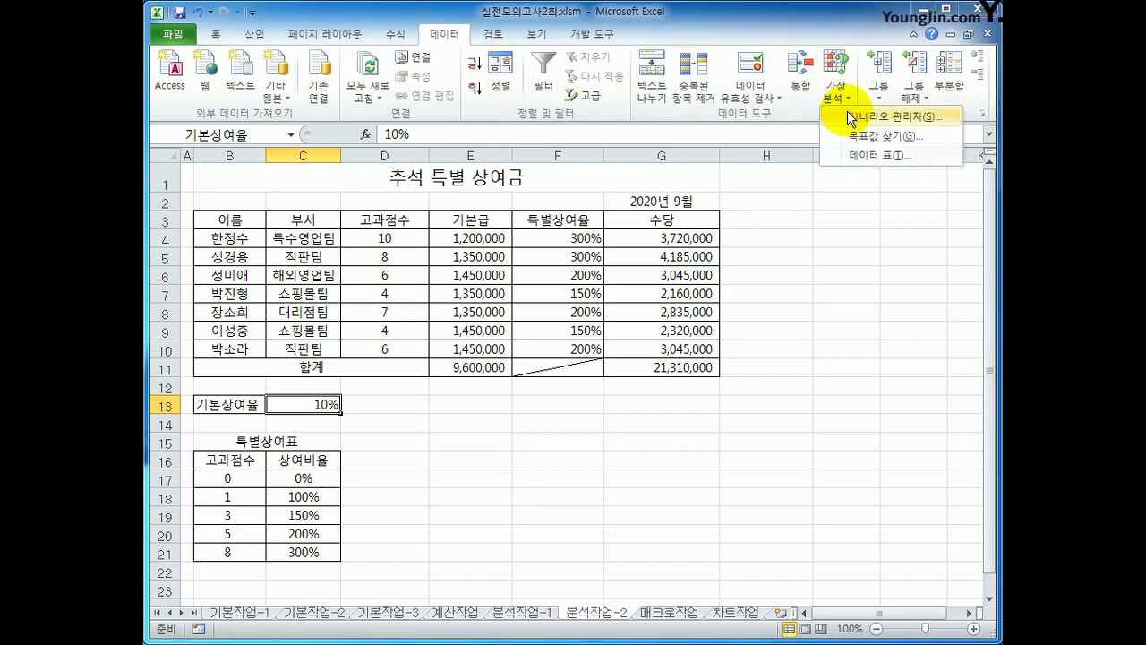
left_click(850, 117)
left_click_drag(737, 200, 703, 175)
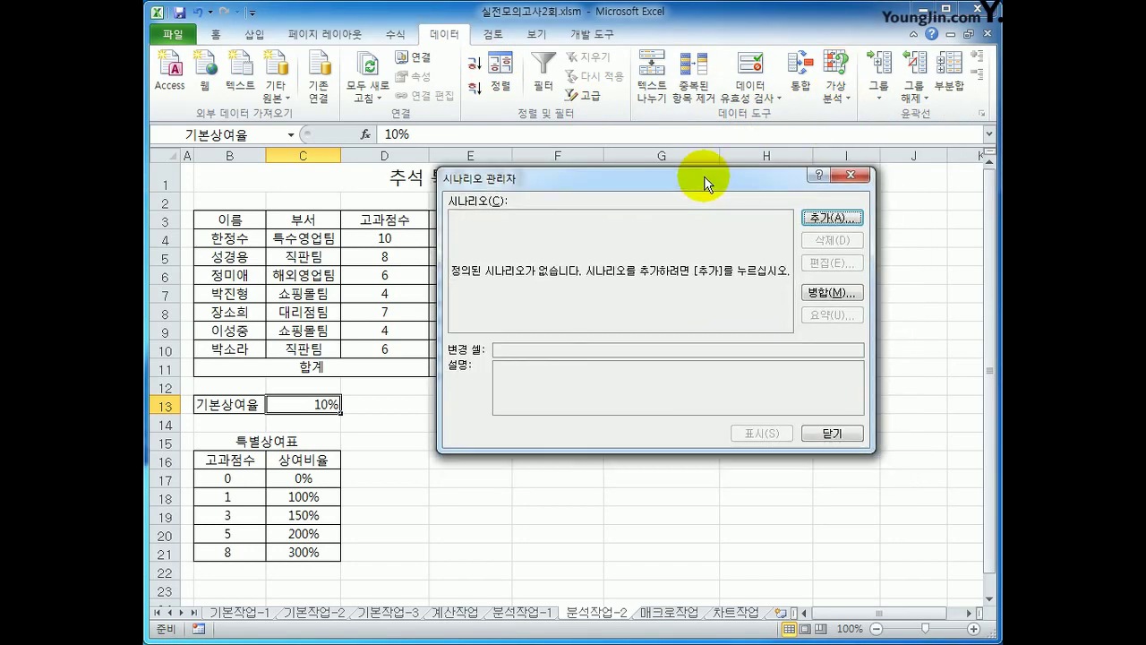
left_click(832, 219)
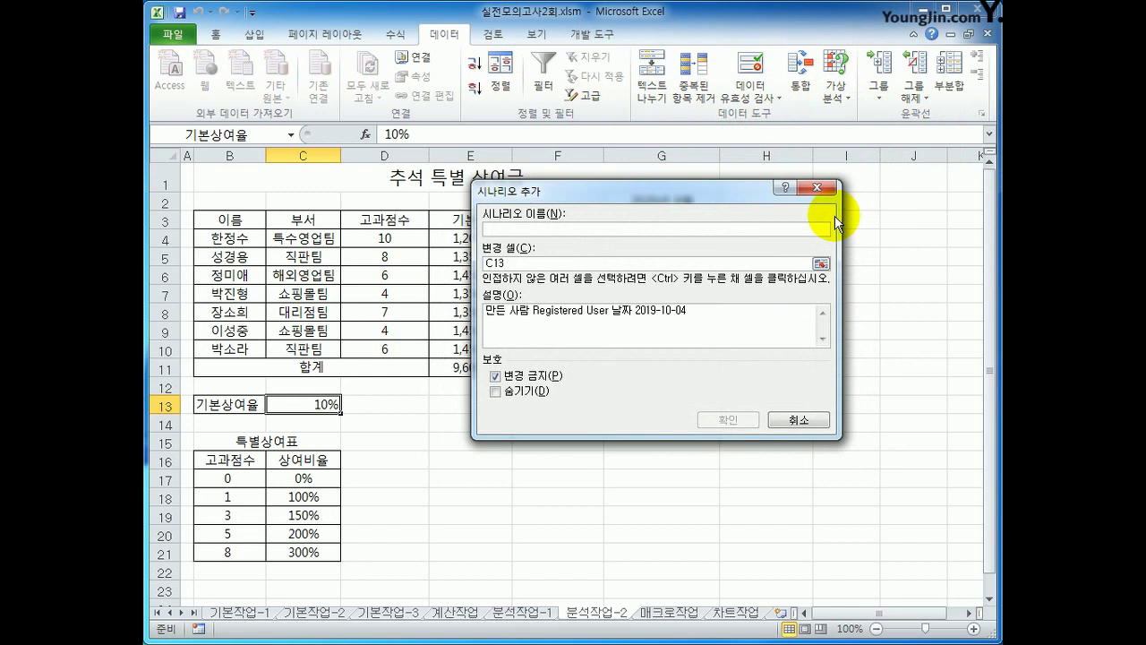
type("기")
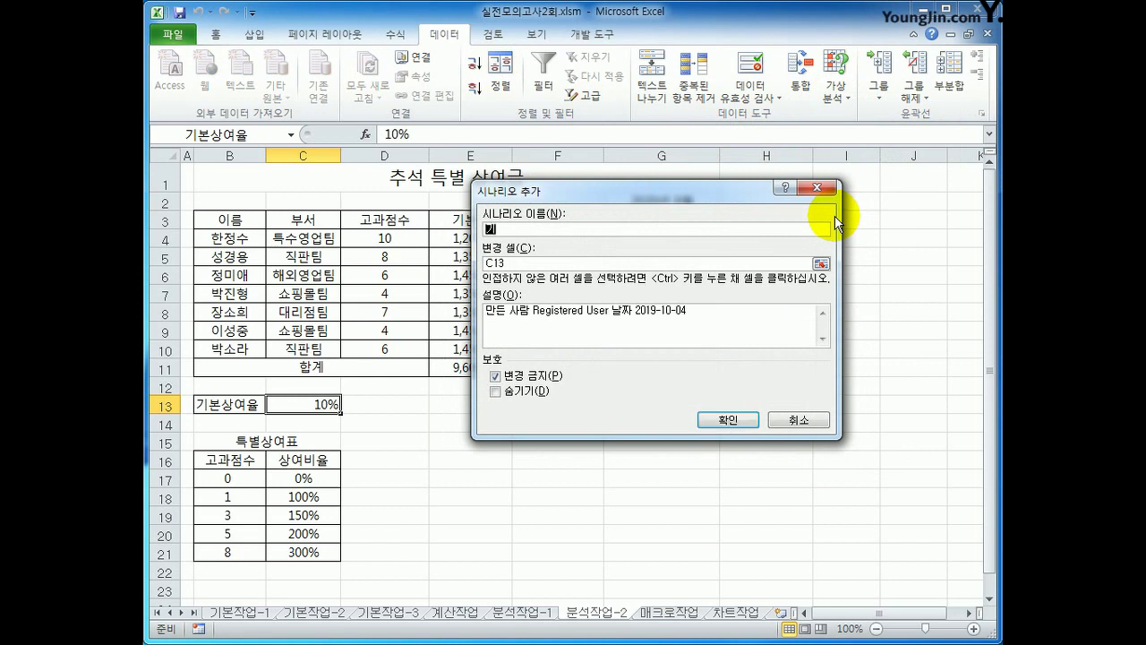
type("본 상여ㅇ율 인사ㅇ")
key("Tab")
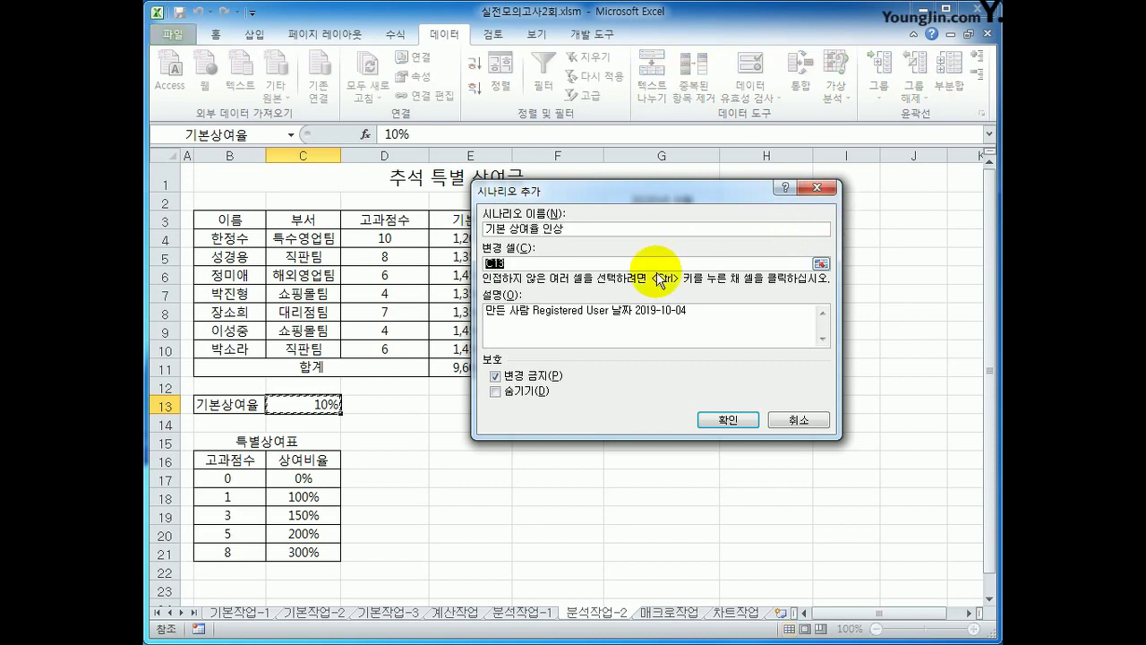
left_click(309, 409)
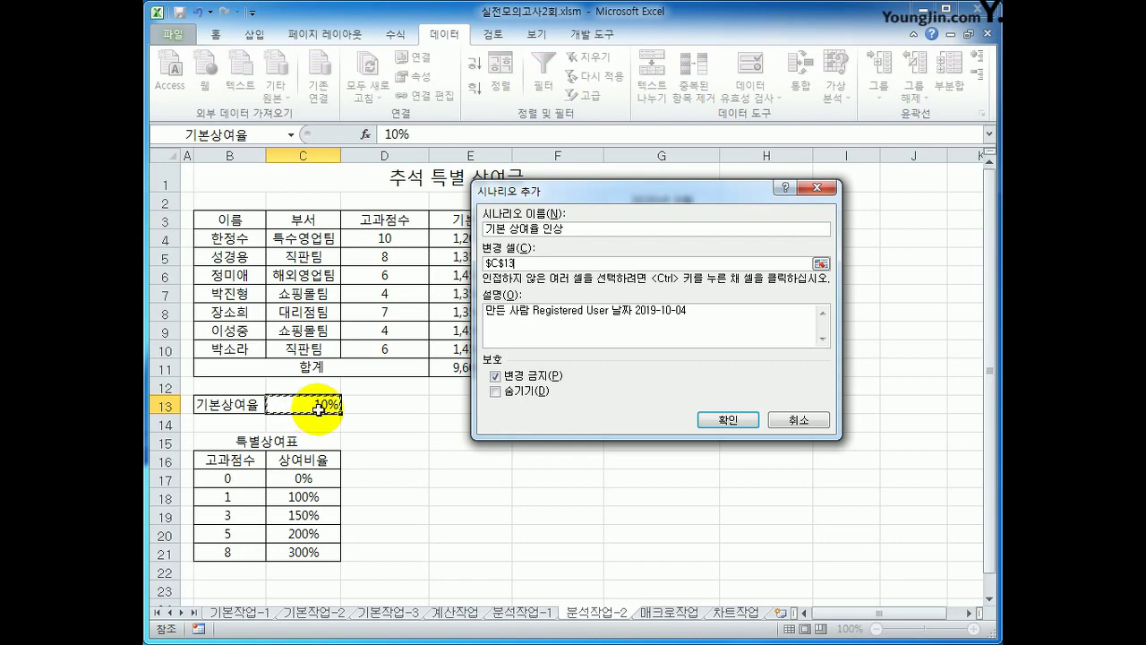
left_click(736, 420)
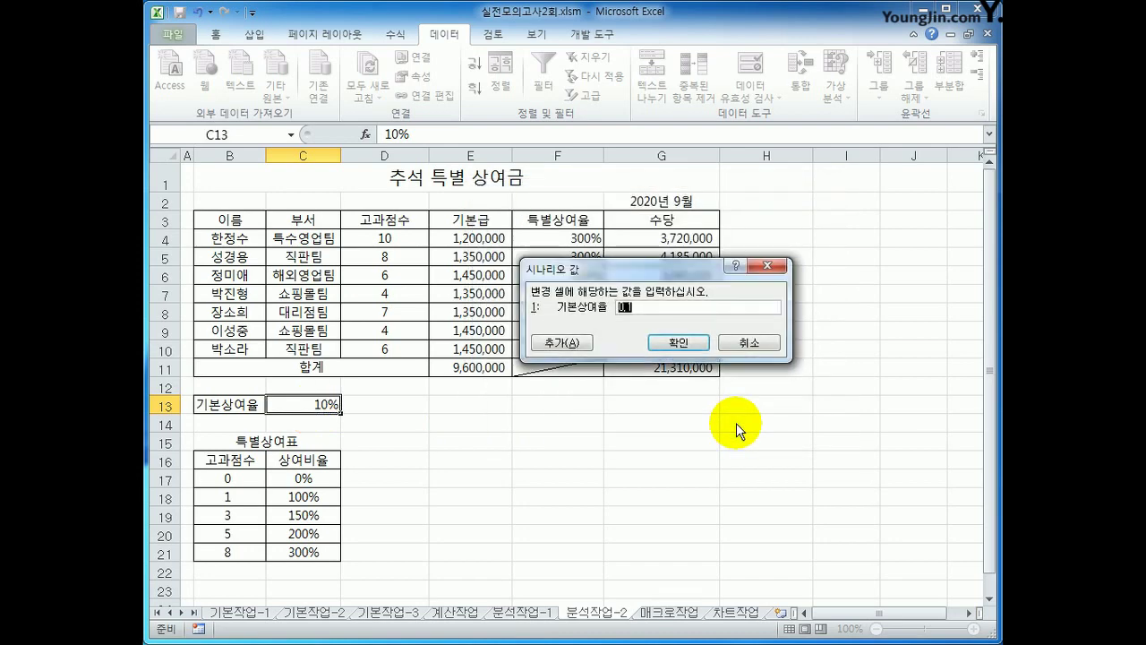
Set the 기본상여율 value of the 기본 상여율 인상 scenario to 15%.
left_click_drag(666, 275, 675, 430)
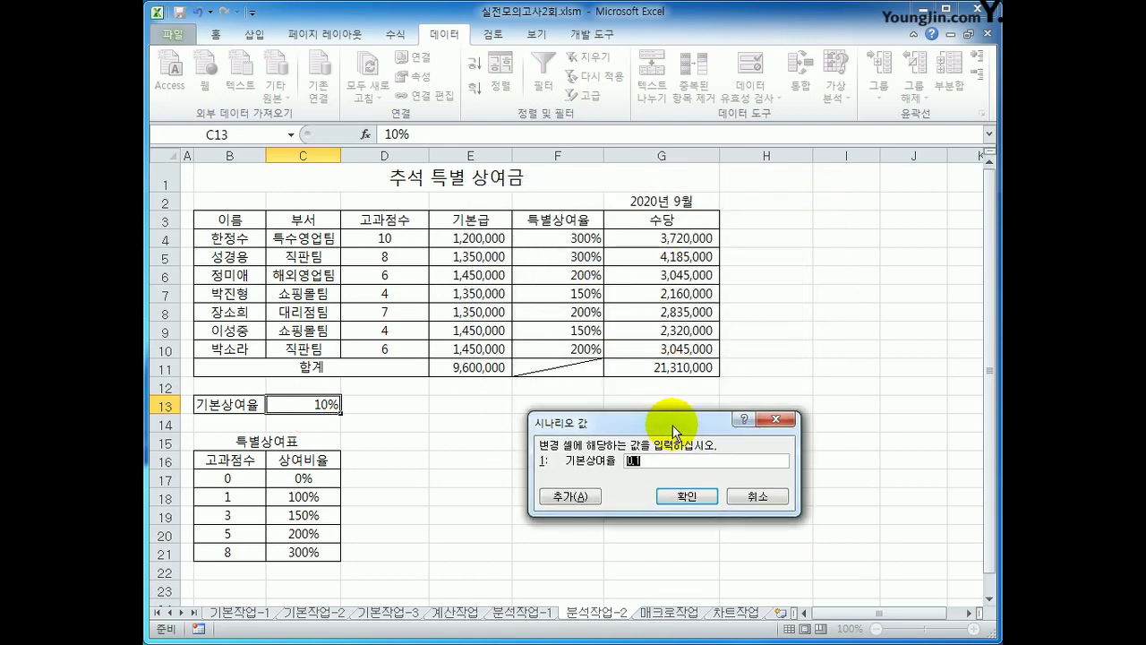
type("15%")
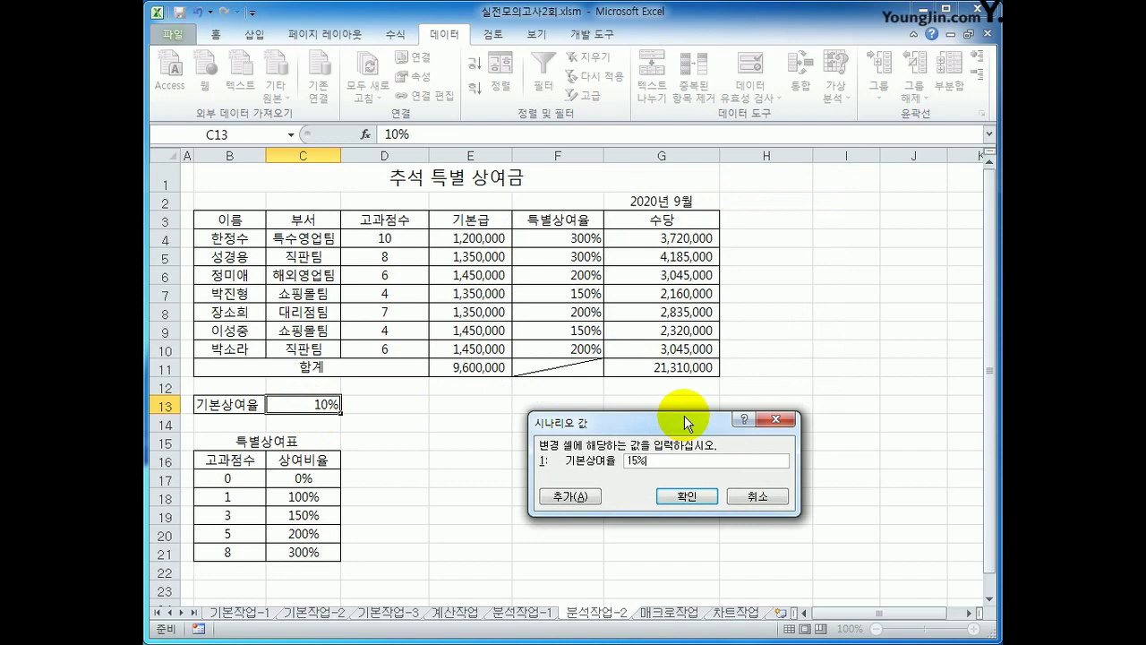
left_click(685, 495)
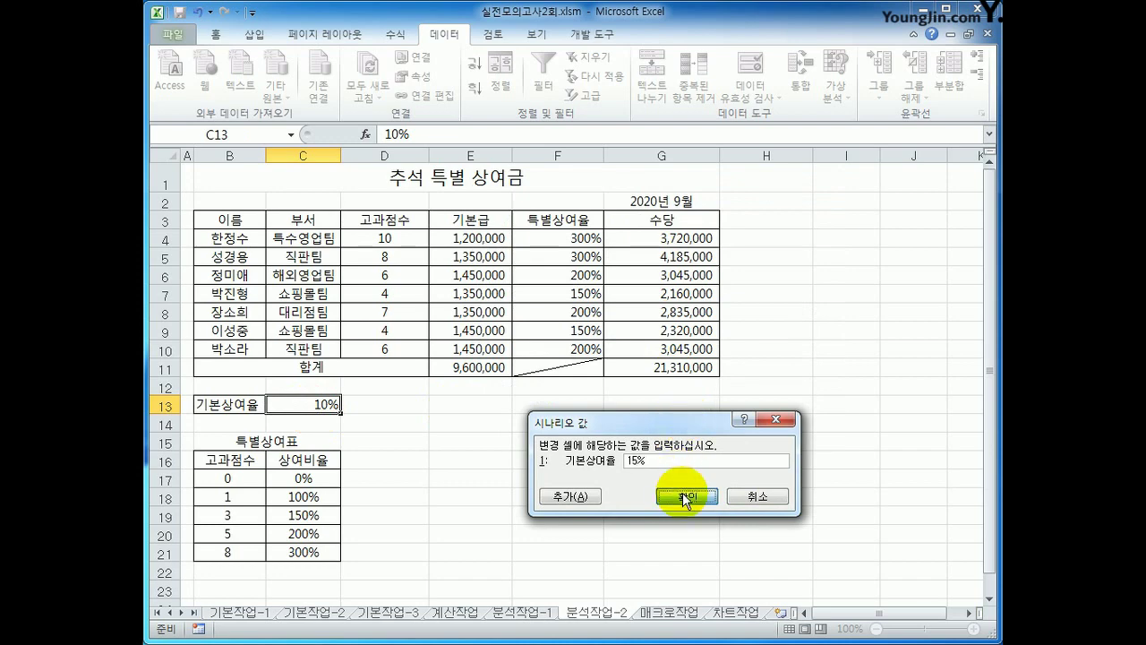
Add a second scenario named 기본 상여율 인하 with $C$13 as its changing cell and a 기본상여율 value of 5%.
left_click_drag(646, 324, 771, 217)
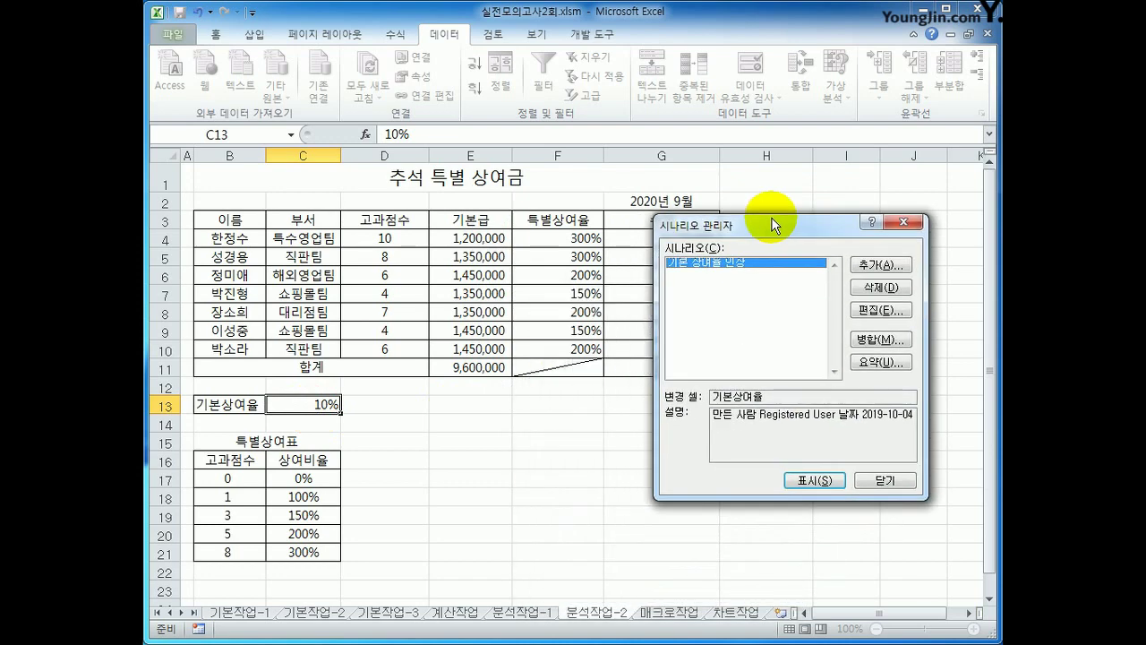
left_click(880, 265)
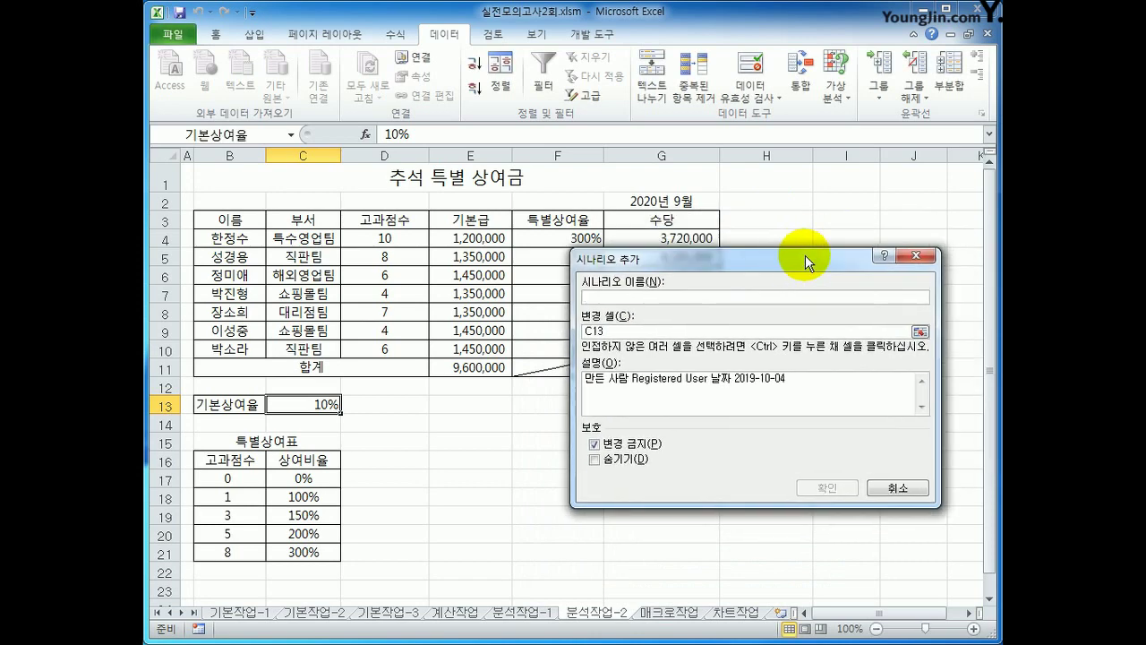
type("기본 상ㅇ여율 셀")
key("BackSpace")
type("인하")
key("Tab")
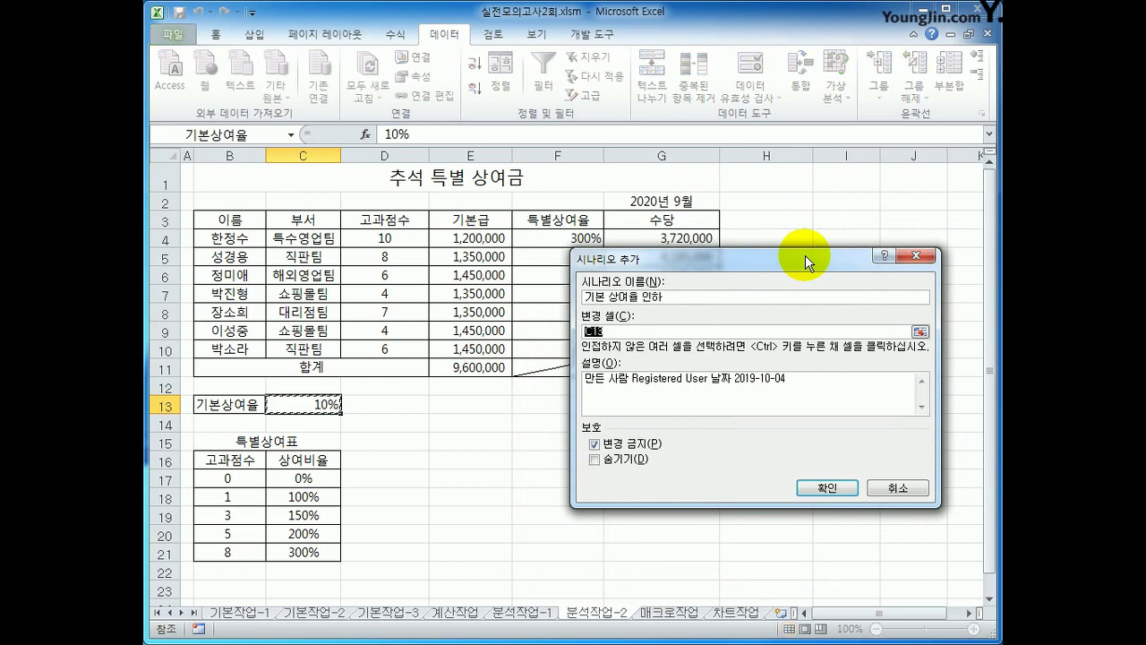
left_click(303, 405)
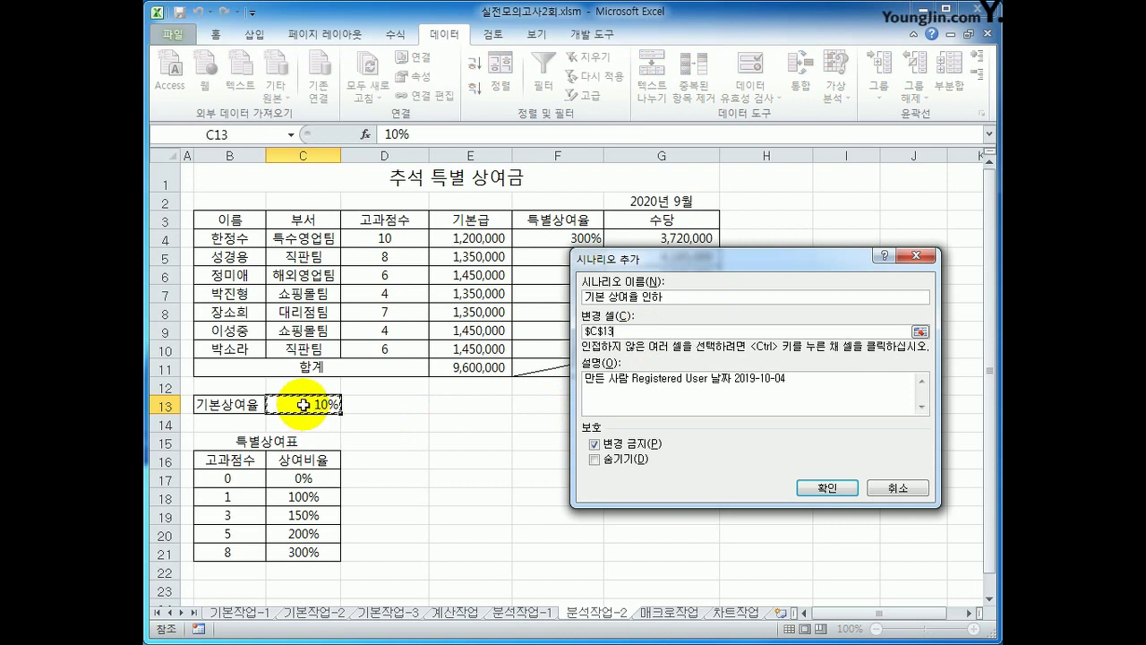
left_click(854, 486)
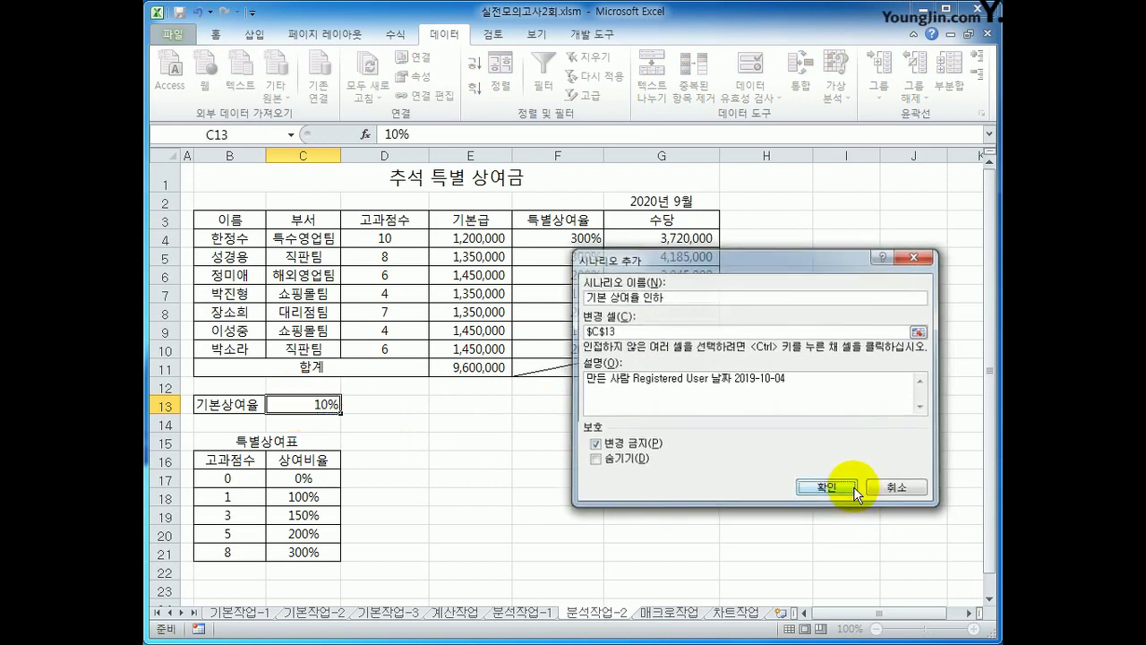
type("5%")
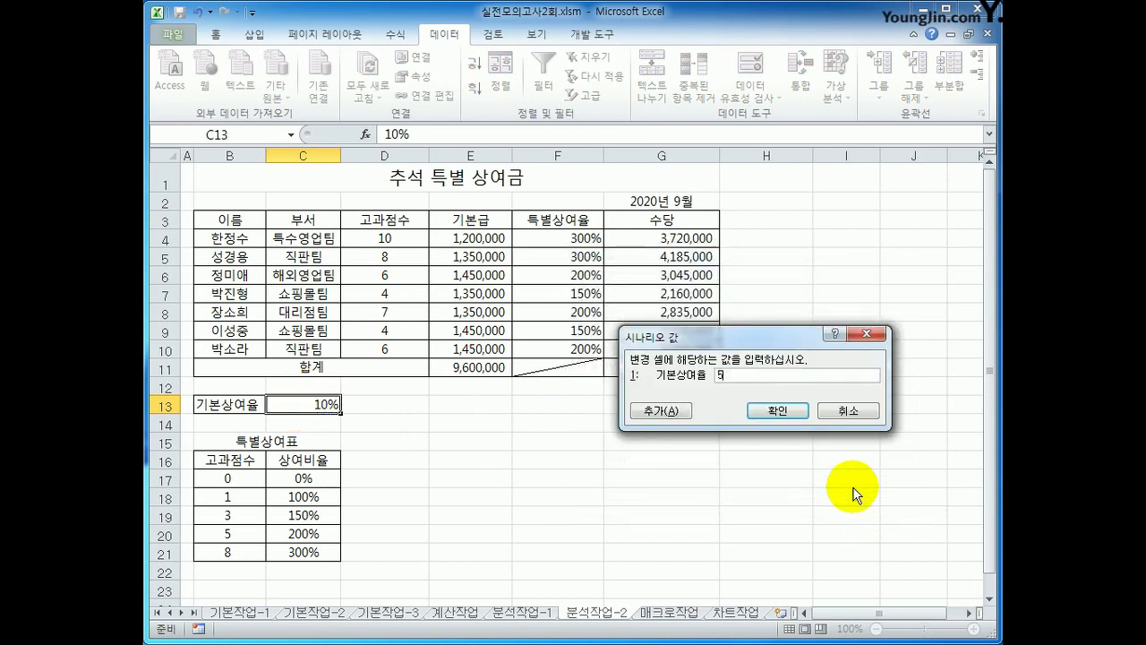
left_click(790, 414)
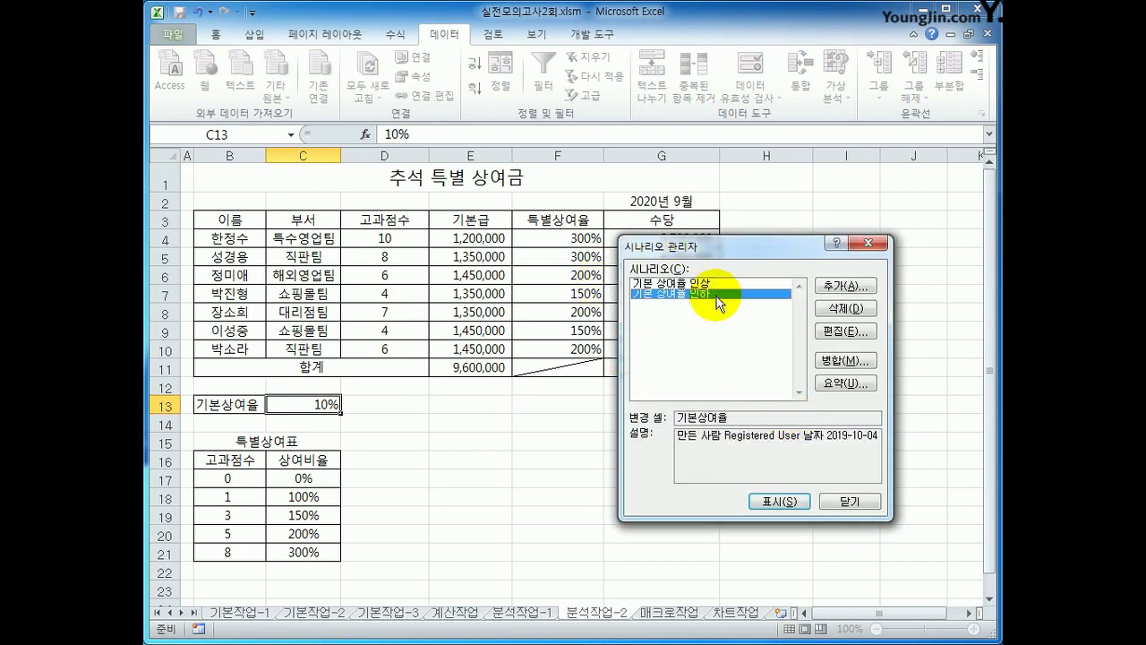
Generate a 시나리오 요약 report from the scenarios with G11 as the result cell.
left_click(844, 383)
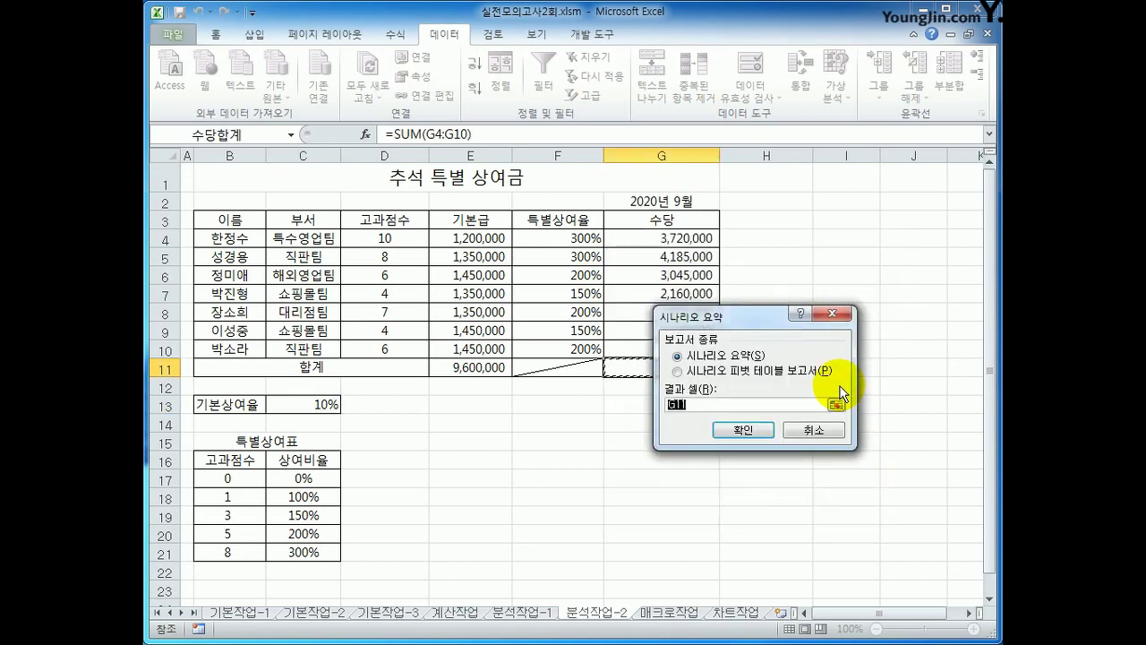
left_click_drag(737, 322, 815, 413)
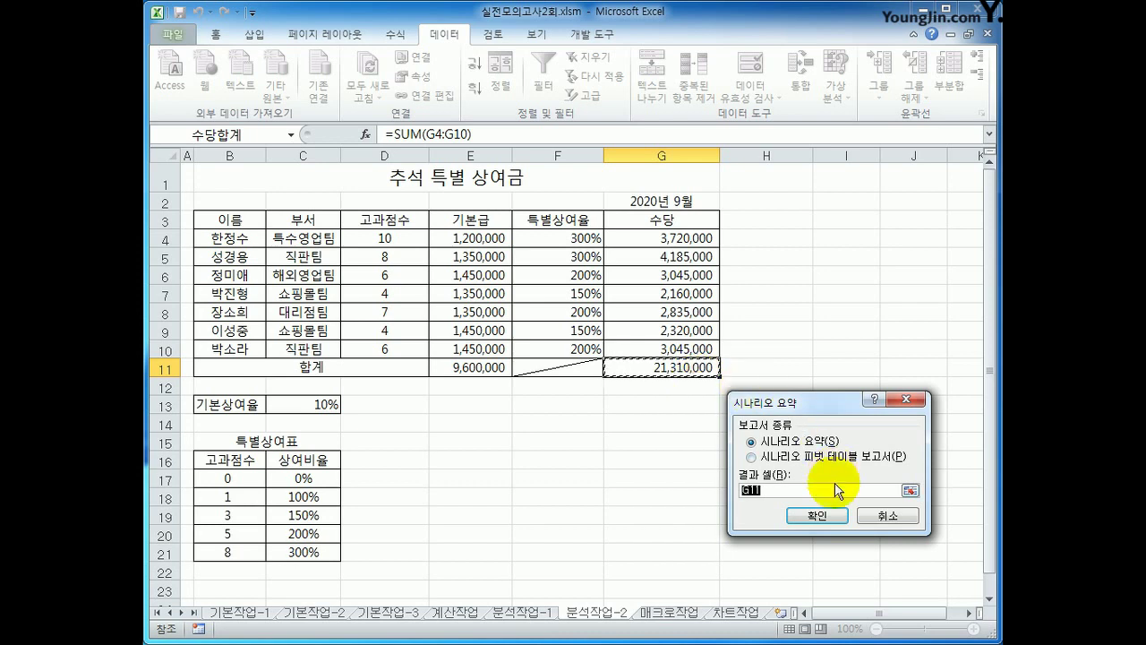
left_click(824, 516)
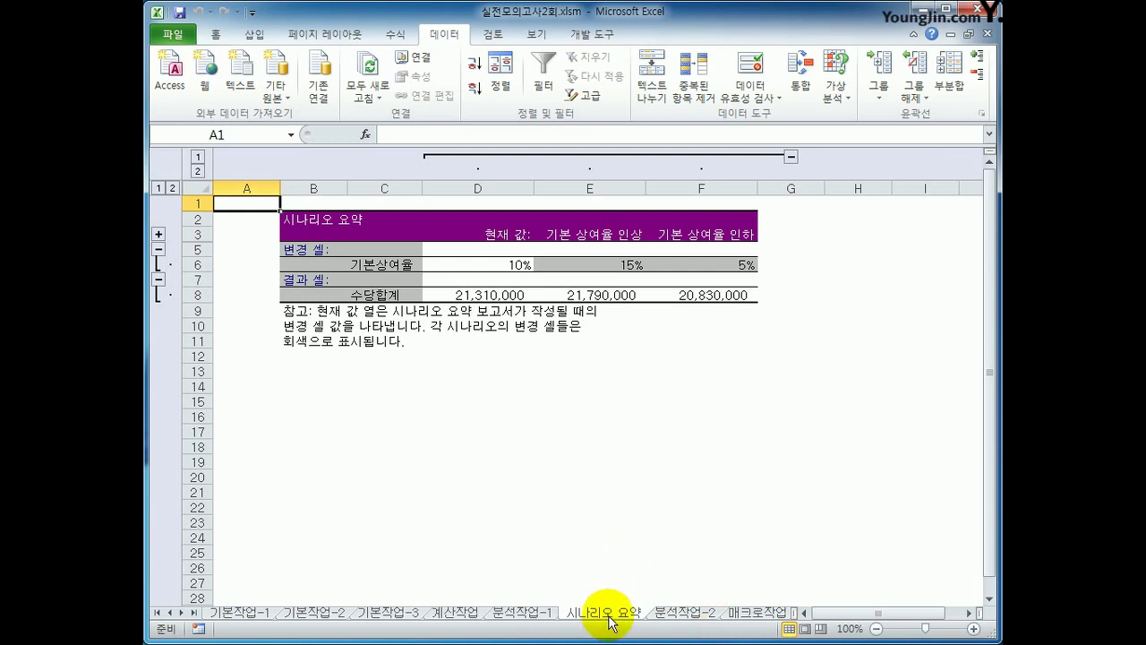
Examine the 기본상여율 and 수당합계 rows of the scenario summary for the current values and both scenarios.
left_click(509, 278)
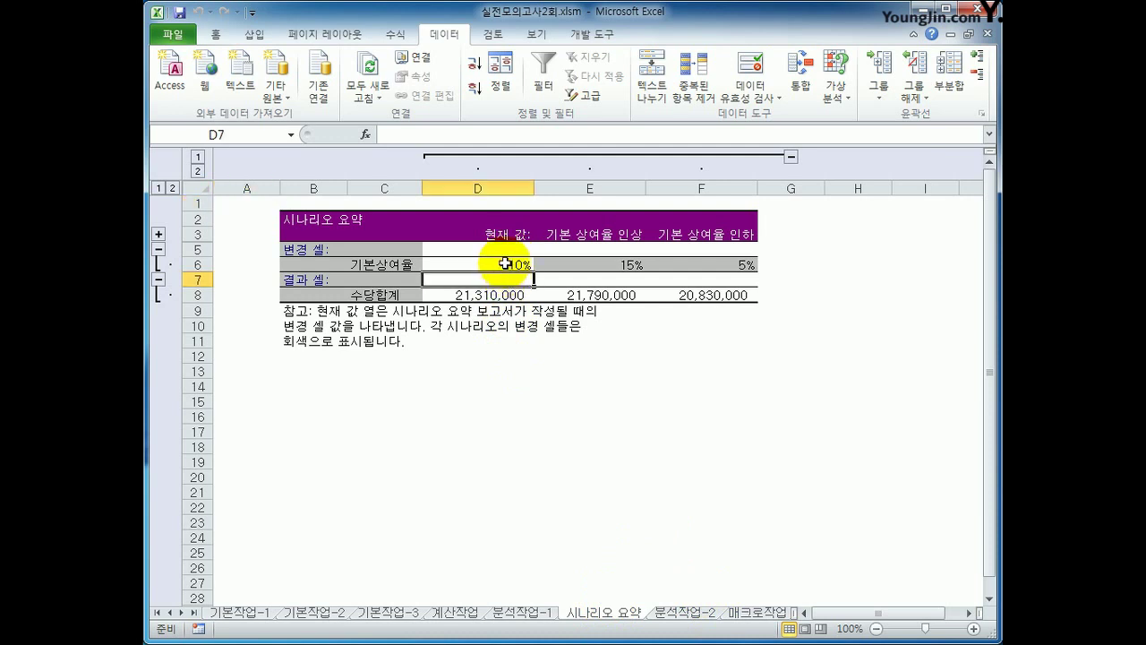
left_click(506, 263)
left_click(583, 266)
left_click(714, 269)
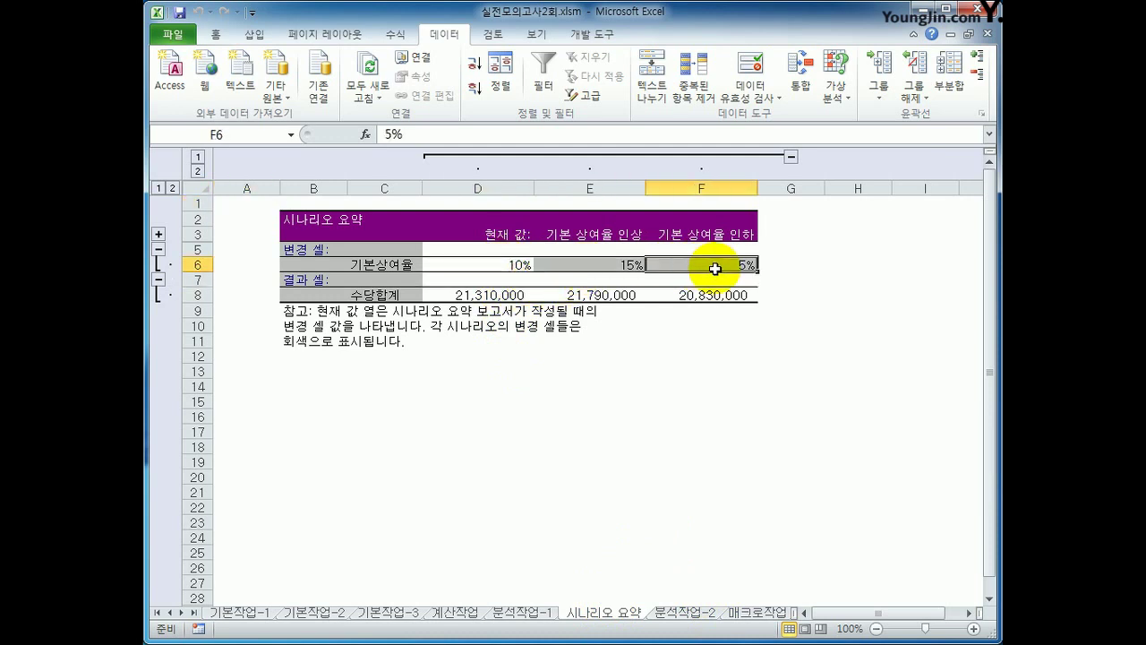
left_click_drag(498, 294, 718, 292)
left_click(719, 294)
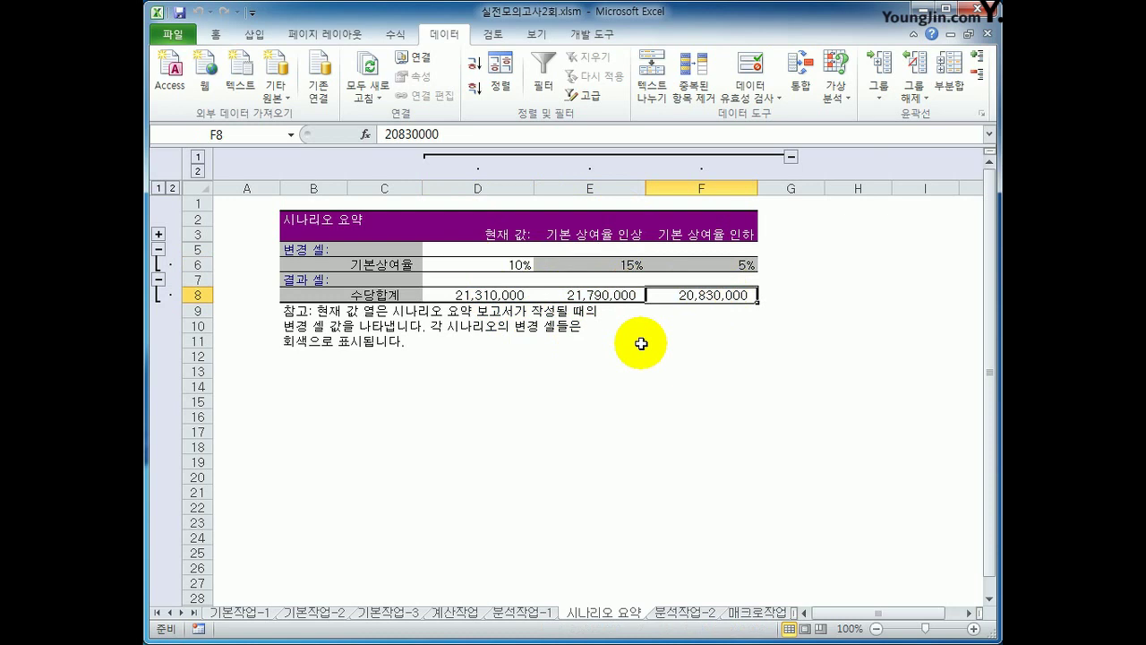
On the 매크로작업 sheet, start recording a macro named 금액계산 stored in the current workbook.
left_click(760, 614)
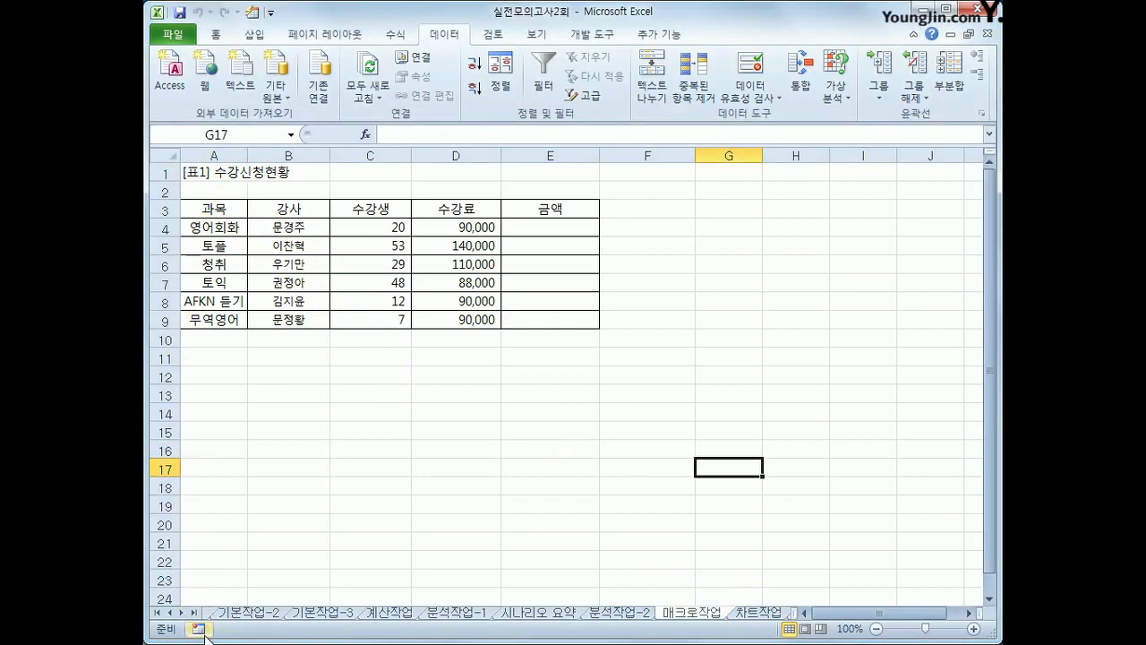
left_click(204, 631)
left_click_drag(746, 357, 737, 251)
type("금액ㄱ")
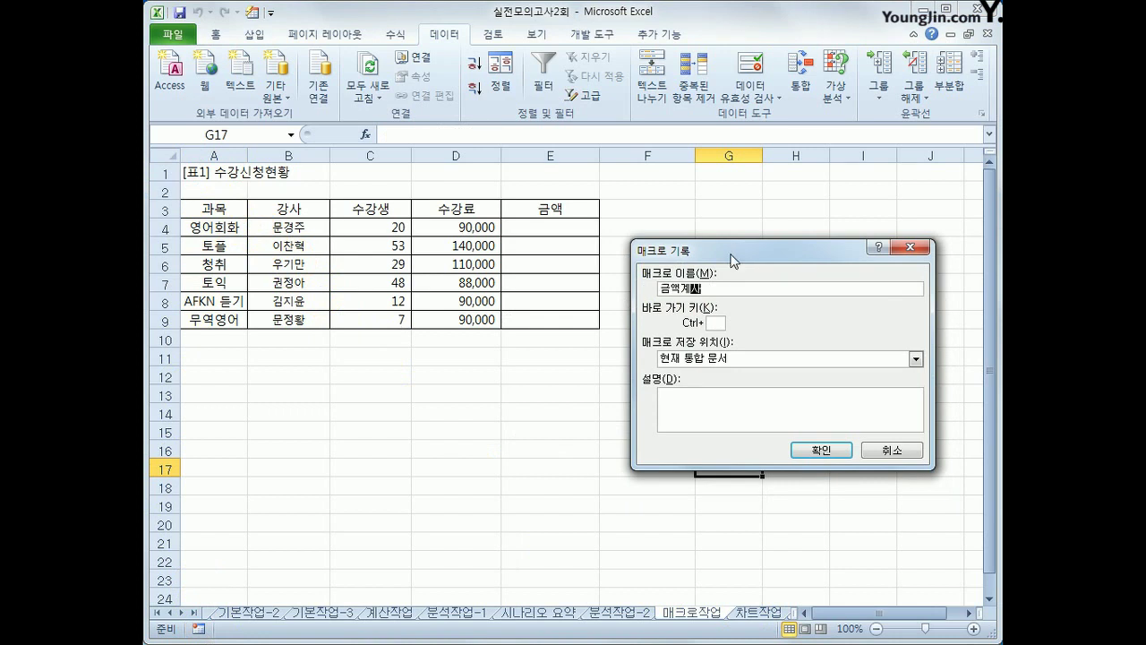
key("Return")
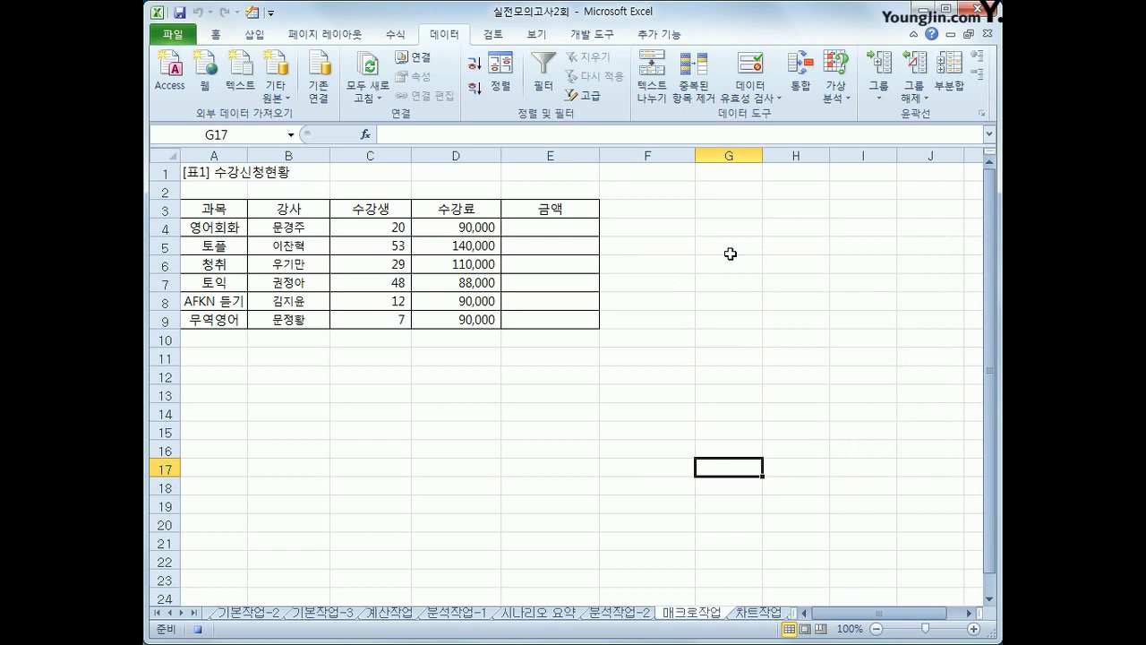
Calculate 금액 with =C4*D4 in E4, fill the formula down to E9, and end the macro recording.
left_click(573, 228)
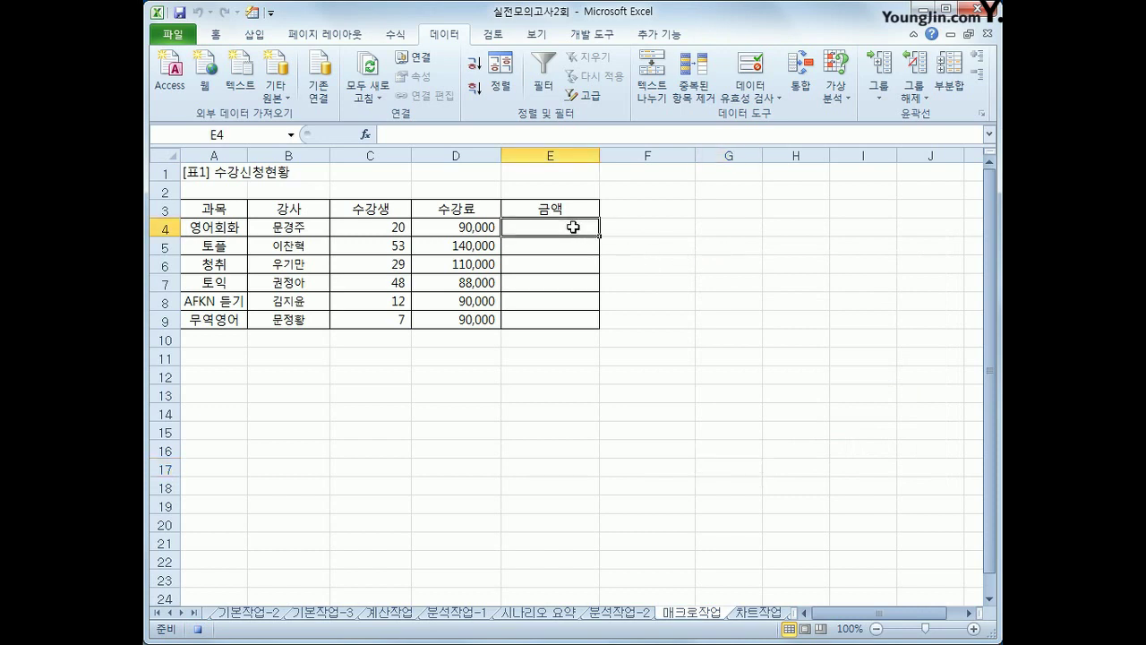
type("=")
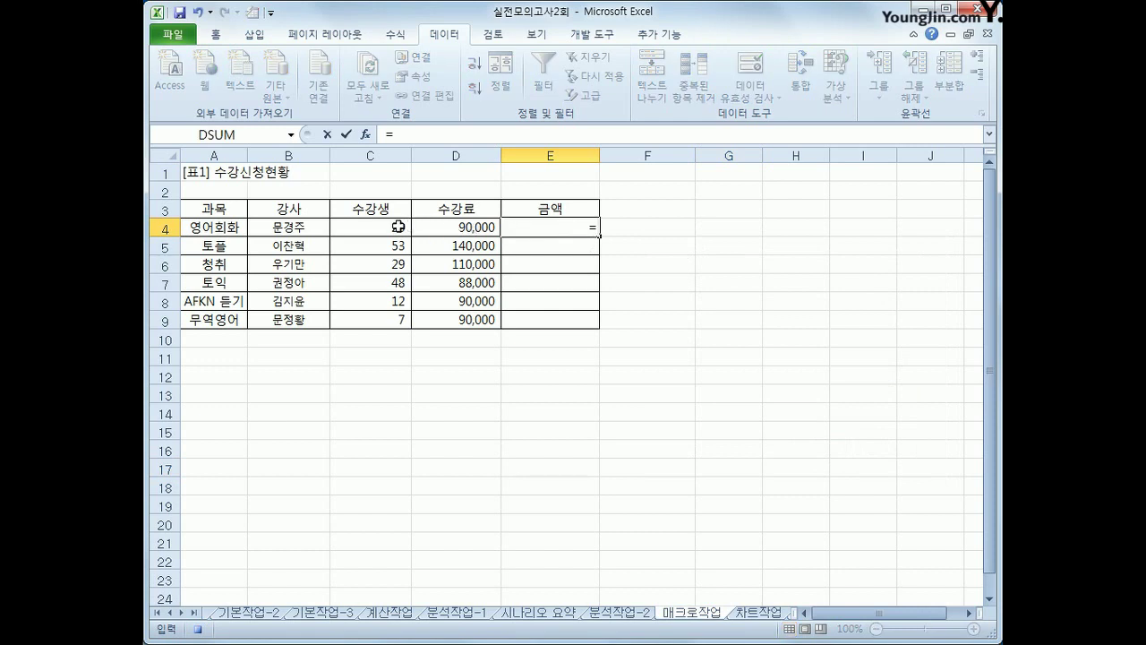
left_click(398, 226)
type("*")
key("Left")
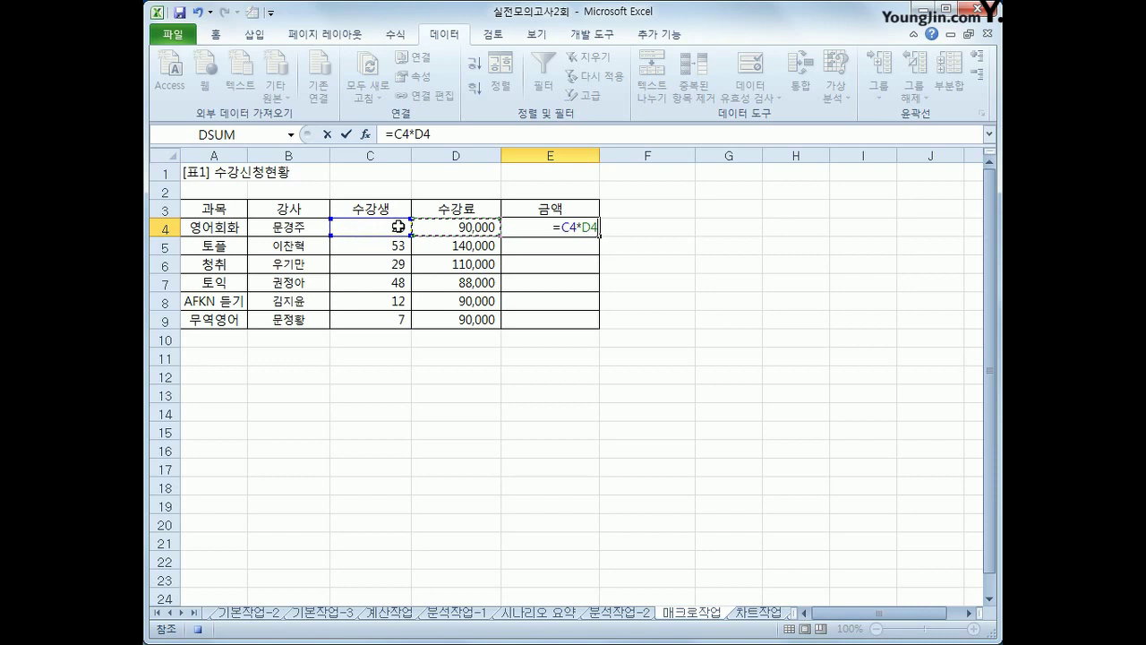
key("Return")
left_click(530, 230)
left_click_drag(598, 237, 600, 326)
left_click(583, 319)
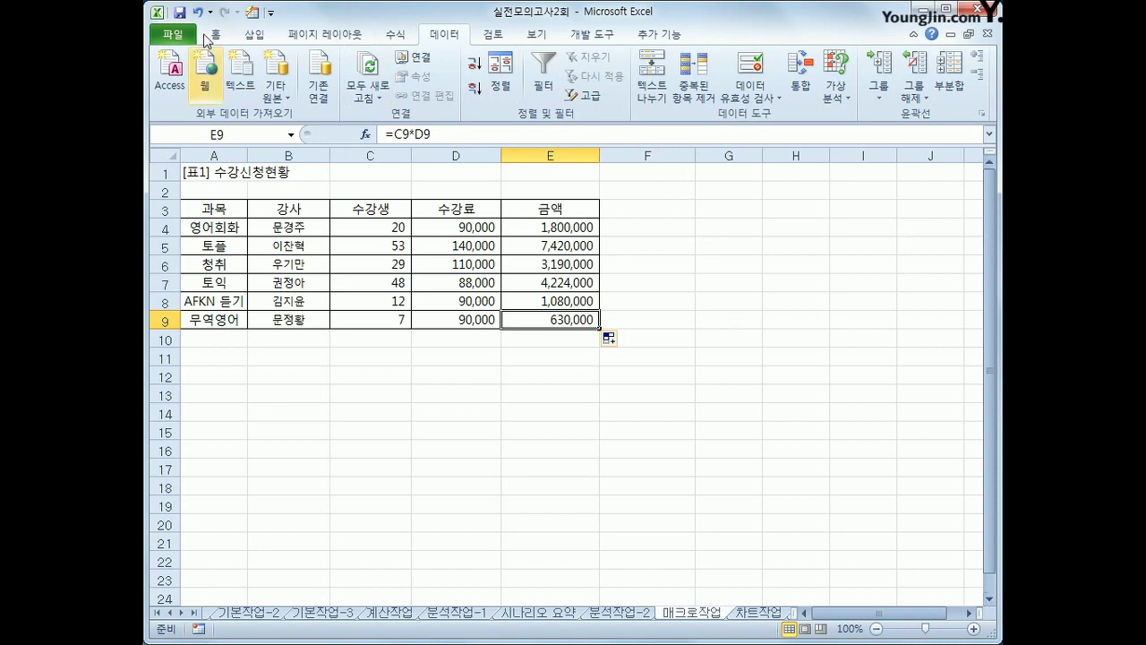
Draw a hexagon over cells G3:G5, about 1.75 cm high and 2.12 cm wide, and label it 금액.
left_click(254, 34)
left_click(333, 57)
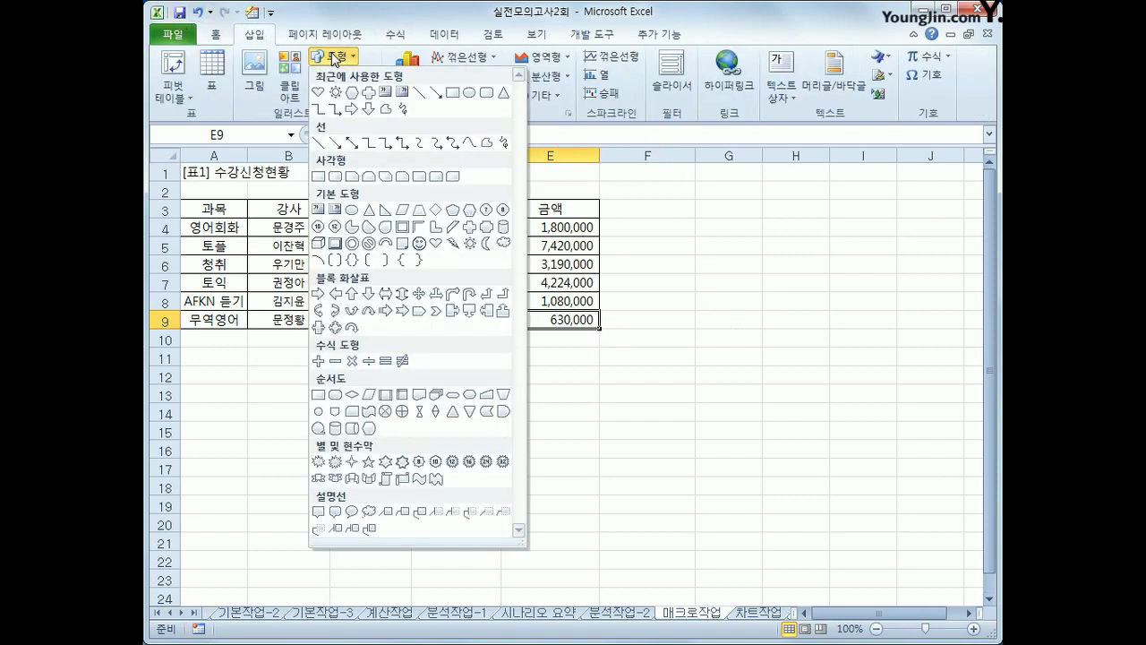
left_click(471, 213)
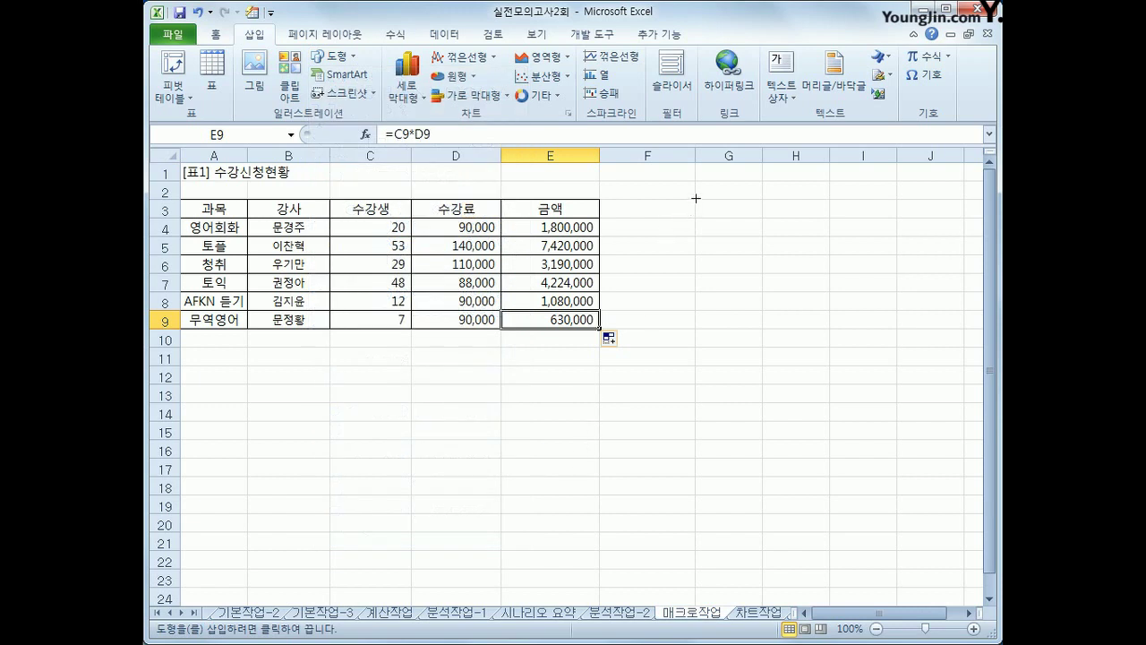
mouse_move(696, 198)
left_mouse_down()
mouse_move(734, 220)
mouse_move(737, 255)
left_mouse_up()
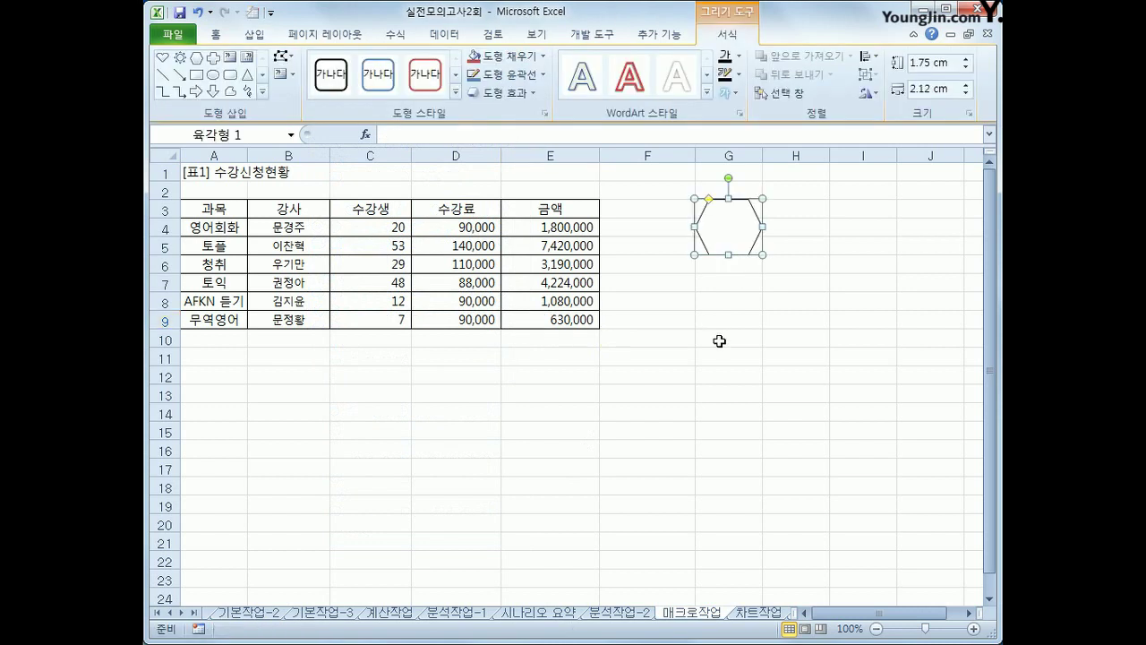
type("금애")
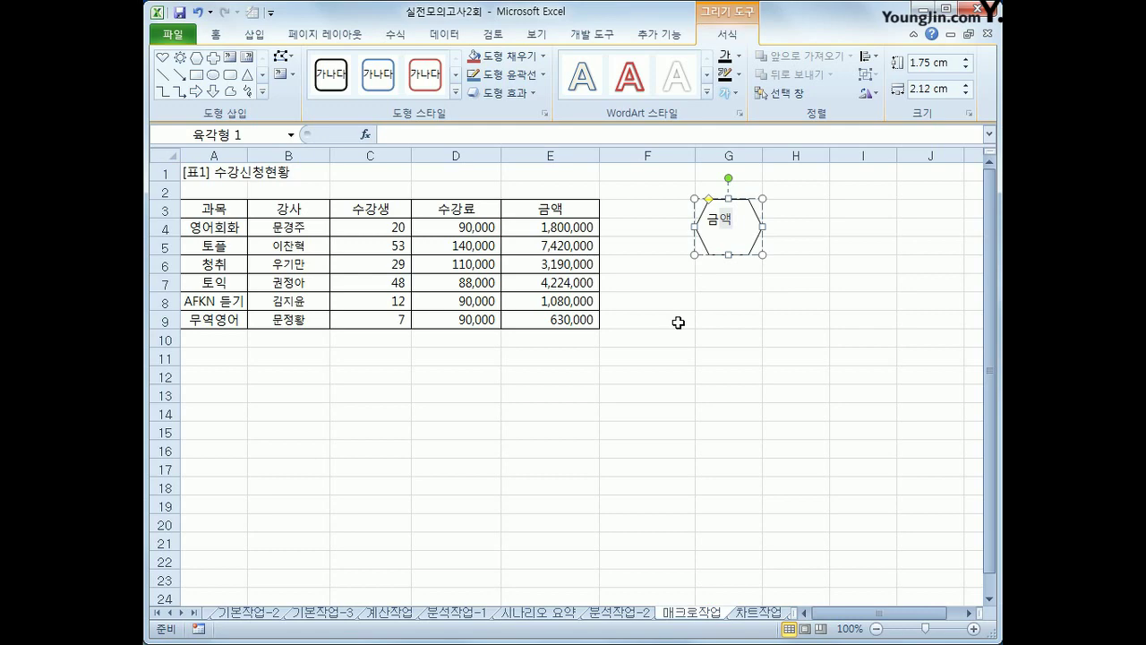
Assign the 금액계산 macro to the 금액 hexagon.
right_click(741, 214)
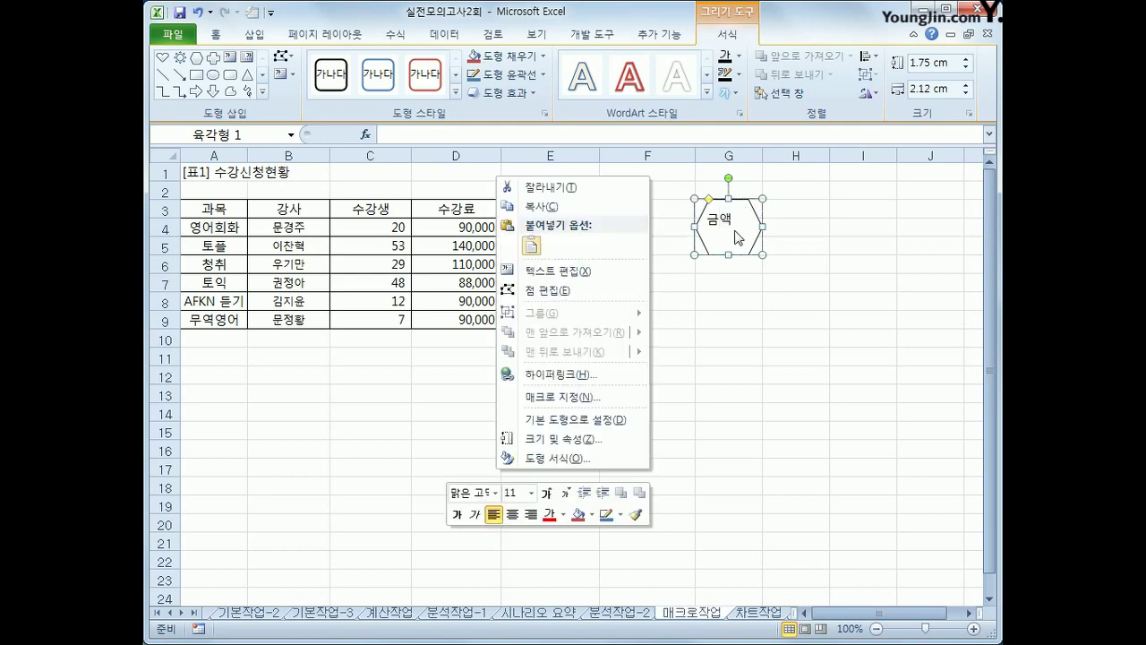
left_click(630, 393)
left_click(491, 304)
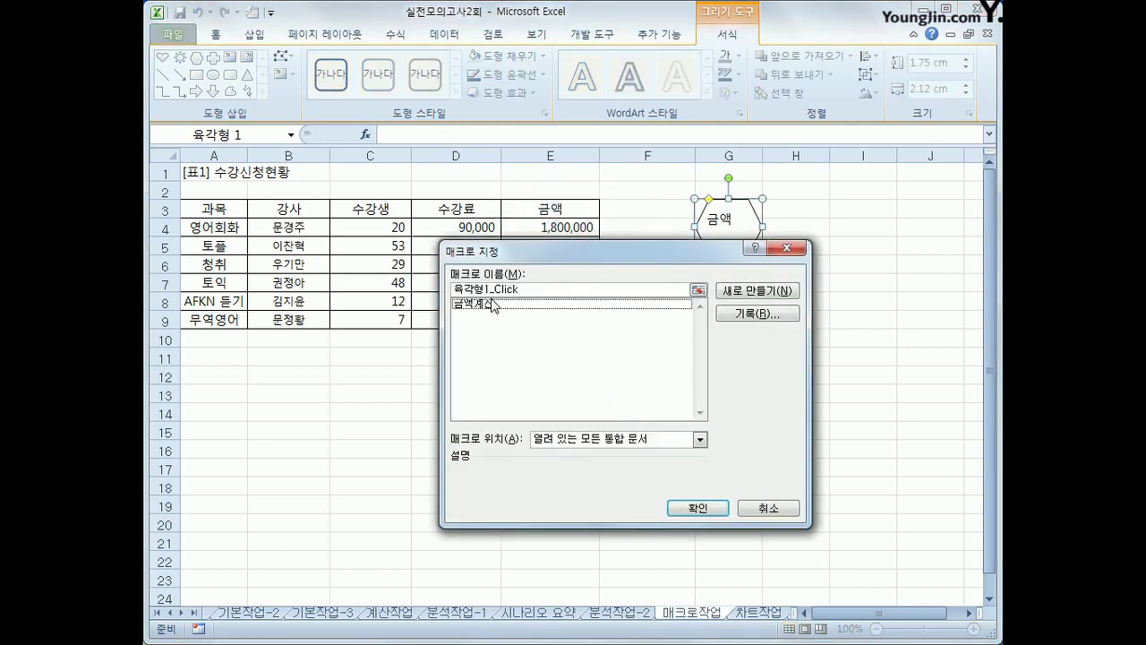
left_click(490, 305)
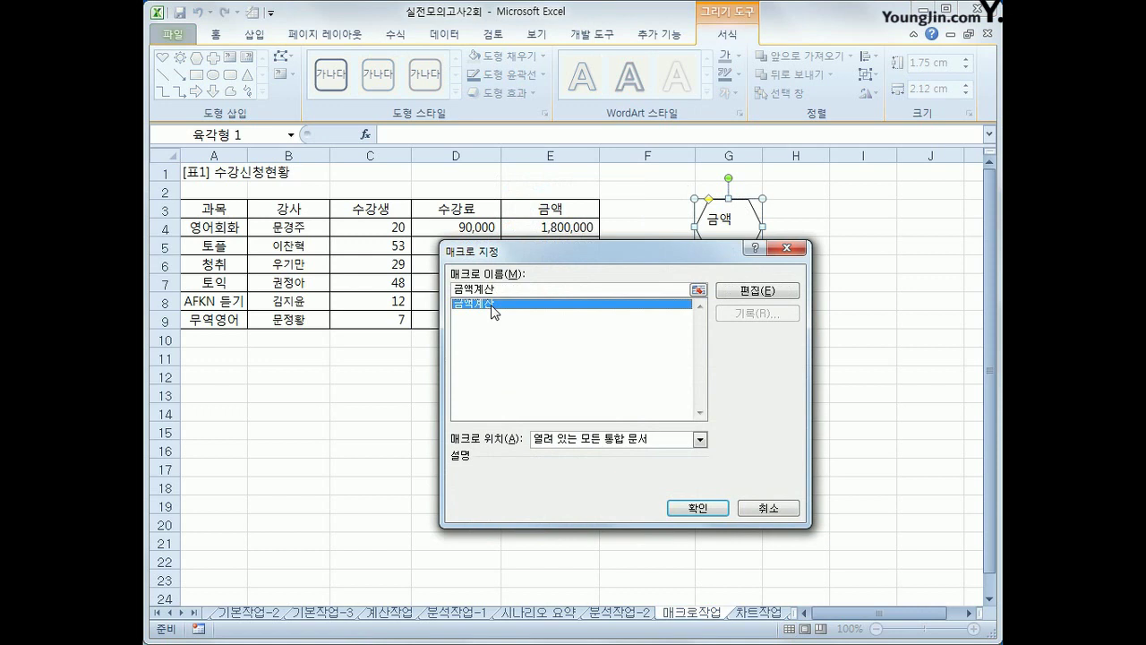
left_click(697, 508)
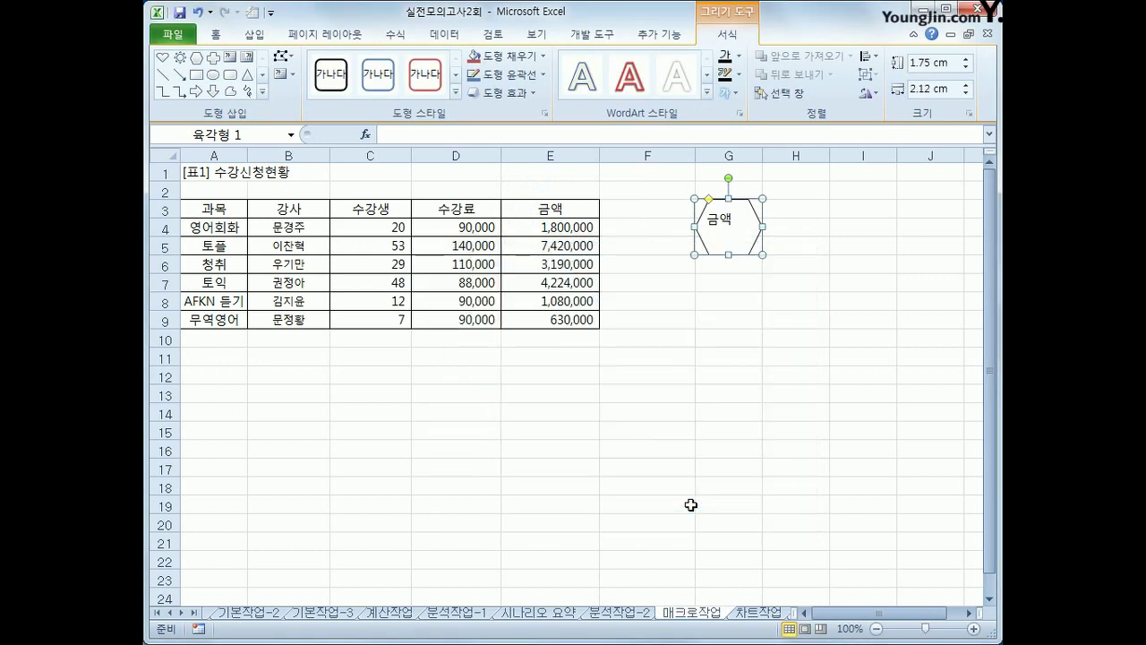
Center the hexagon's 금액 text both vertically and horizontally, and deselect the shape.
left_click(218, 37)
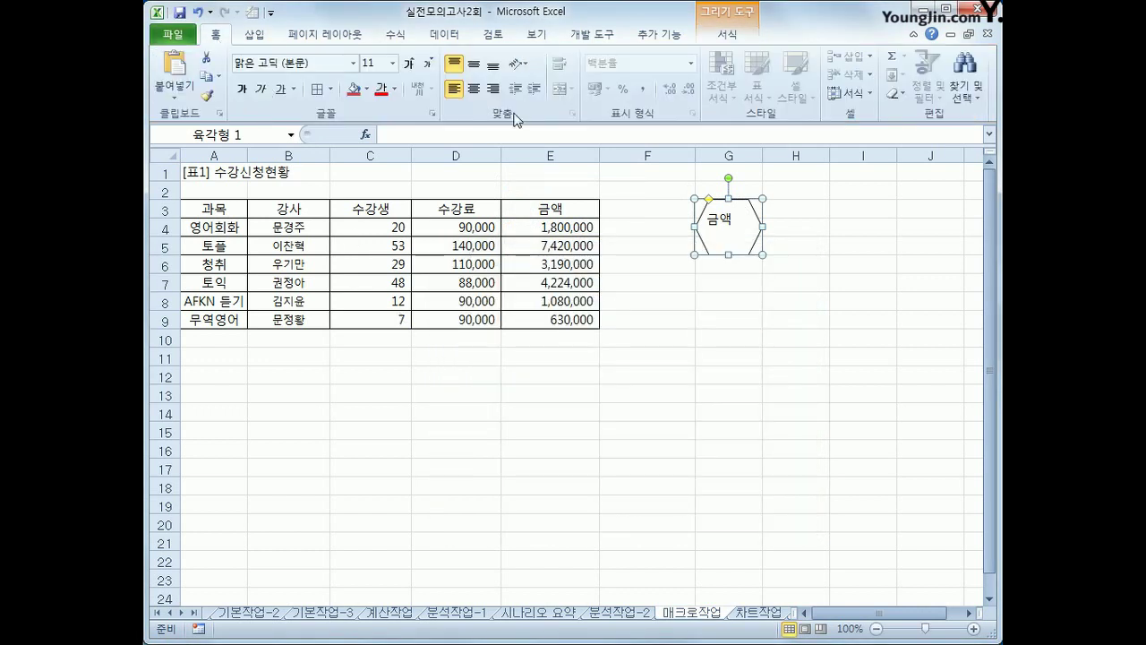
left_click(474, 63)
left_click(474, 90)
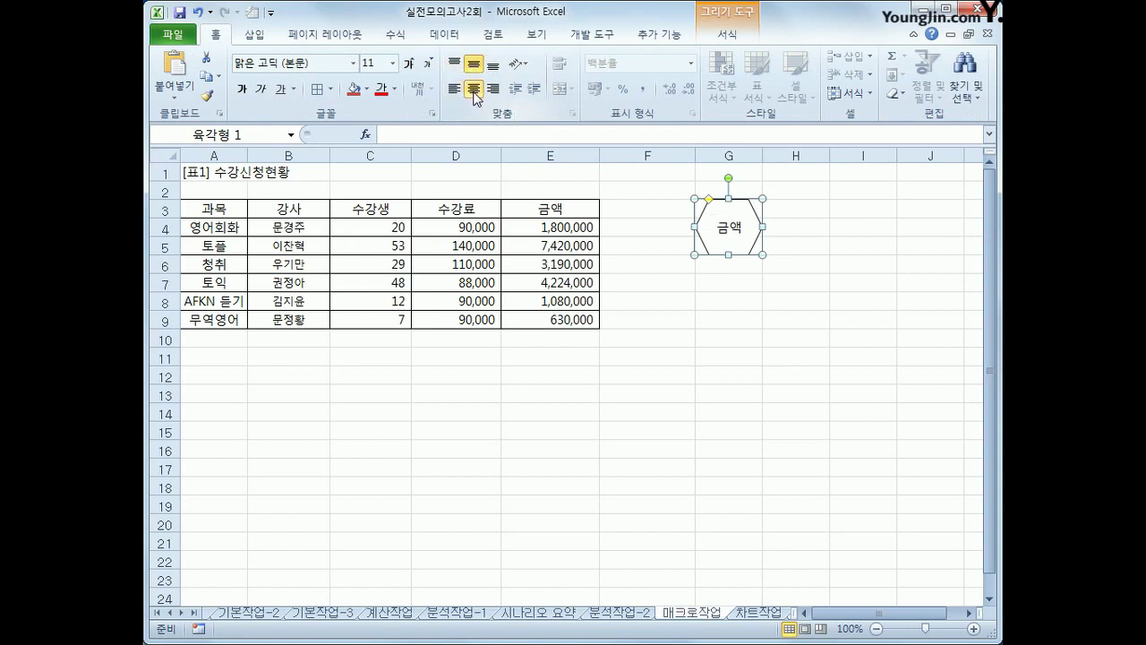
left_click(796, 335)
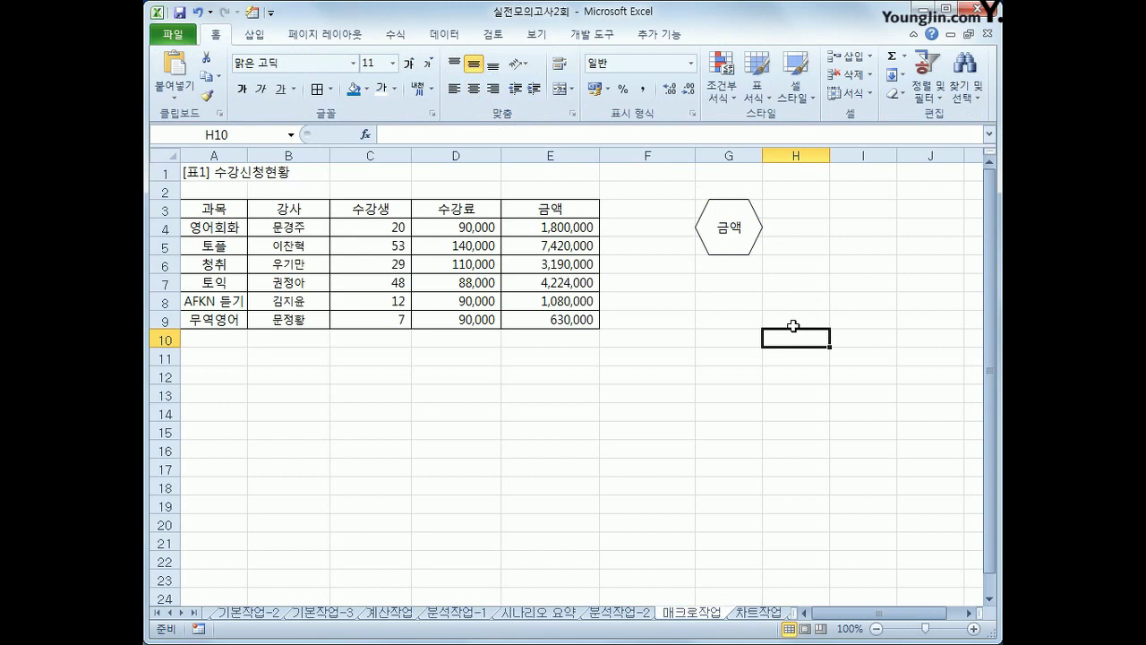
Start recording a macro named 서식지정 stored in the current workbook.
left_click(206, 627)
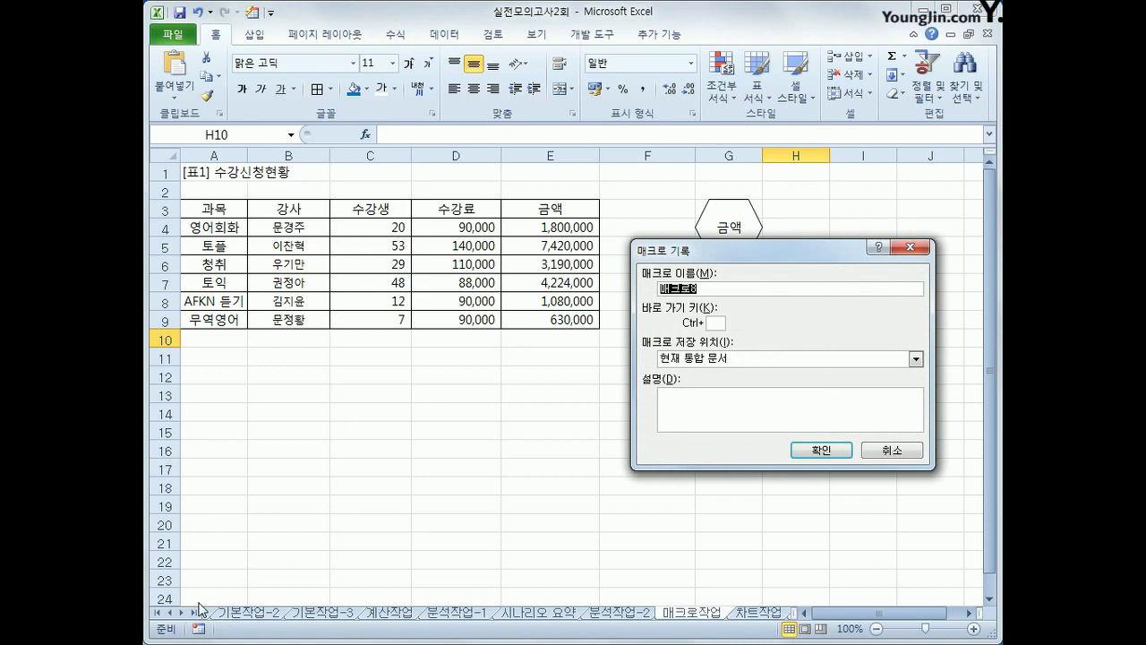
type("서식지정")
left_click(804, 456)
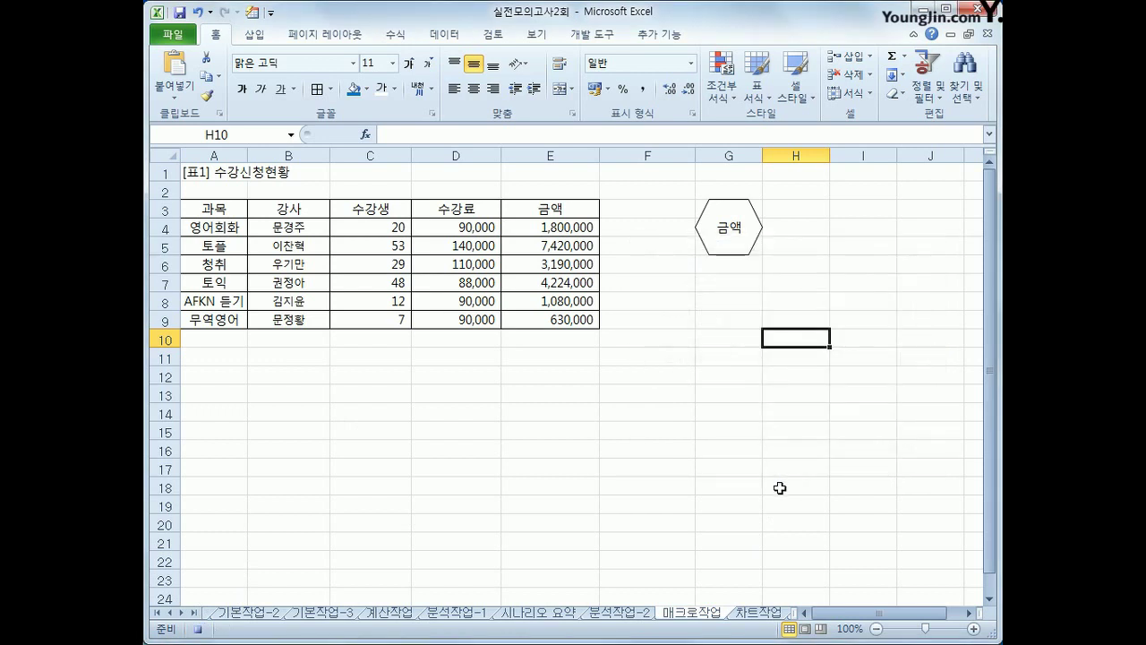
Make the header row A3:E3 of the 수강신청현황 table bold.
left_click_drag(220, 207, 531, 209)
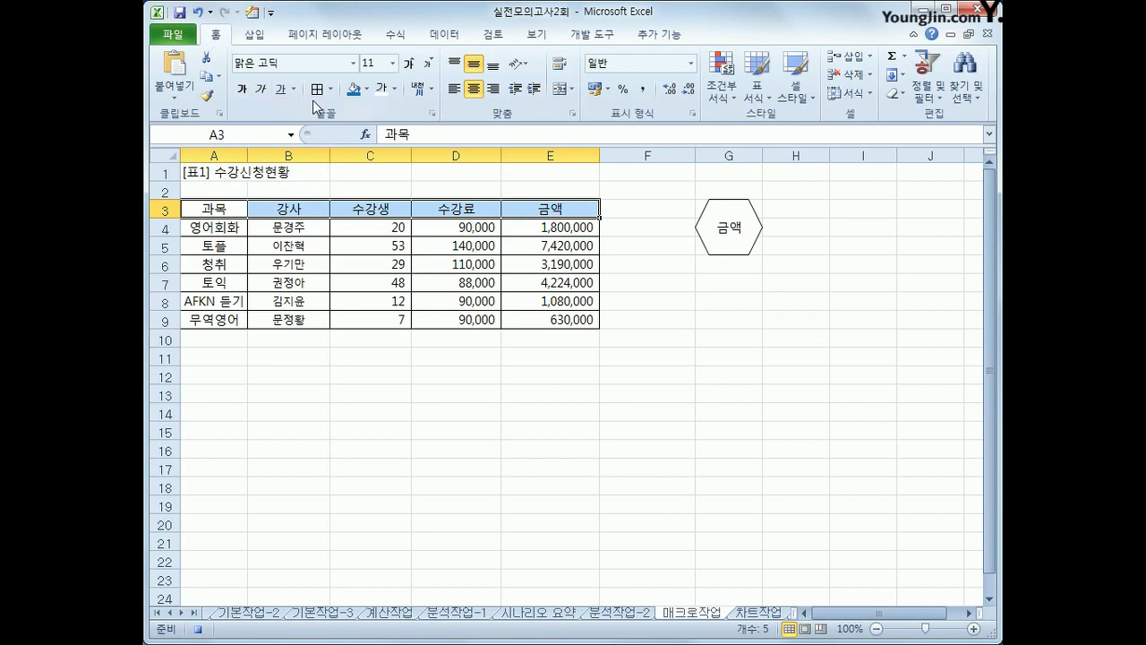
left_click(243, 90)
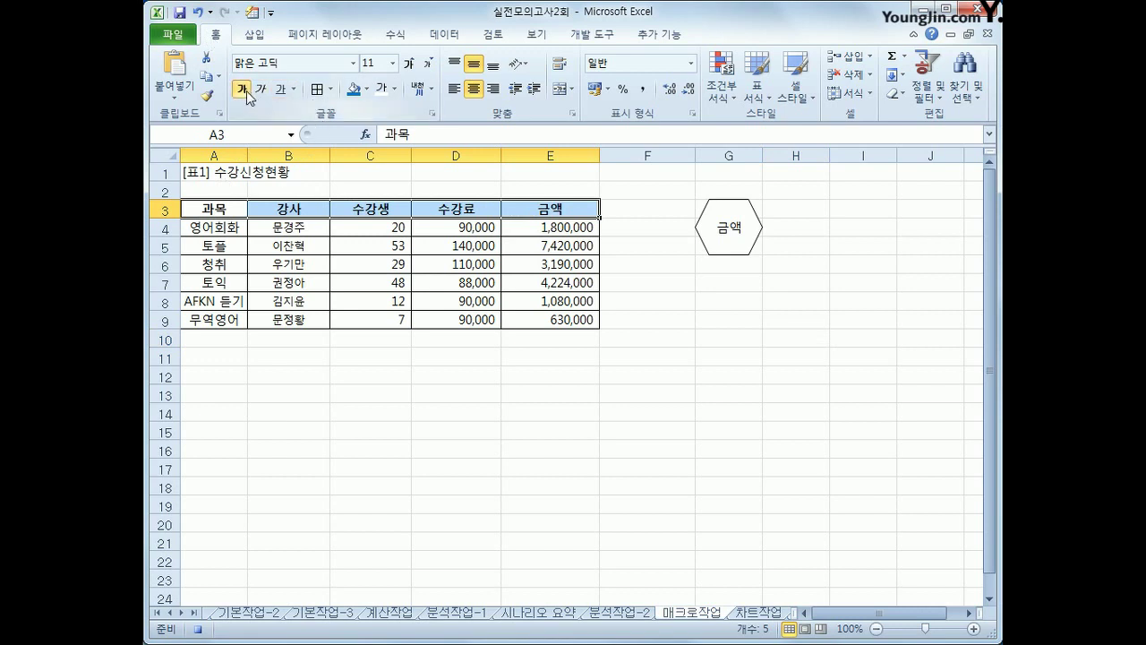
Fill the header row A3:E3 with yellow, leave the range selection and stop recording the 서식지정 macro.
left_click(367, 88)
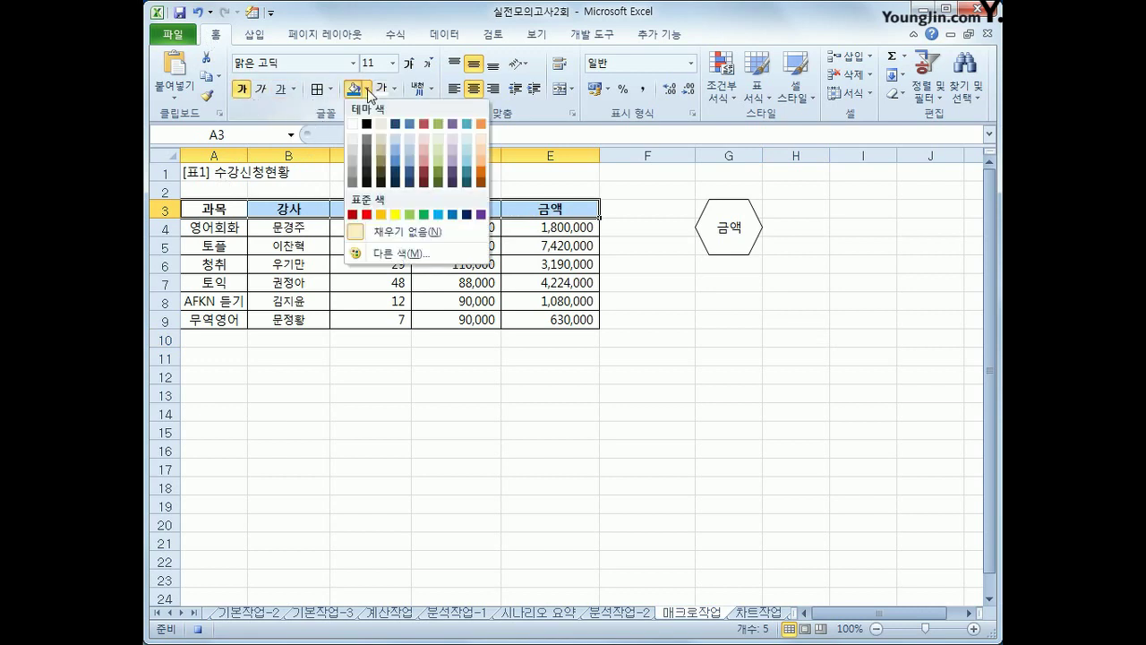
left_click(396, 217)
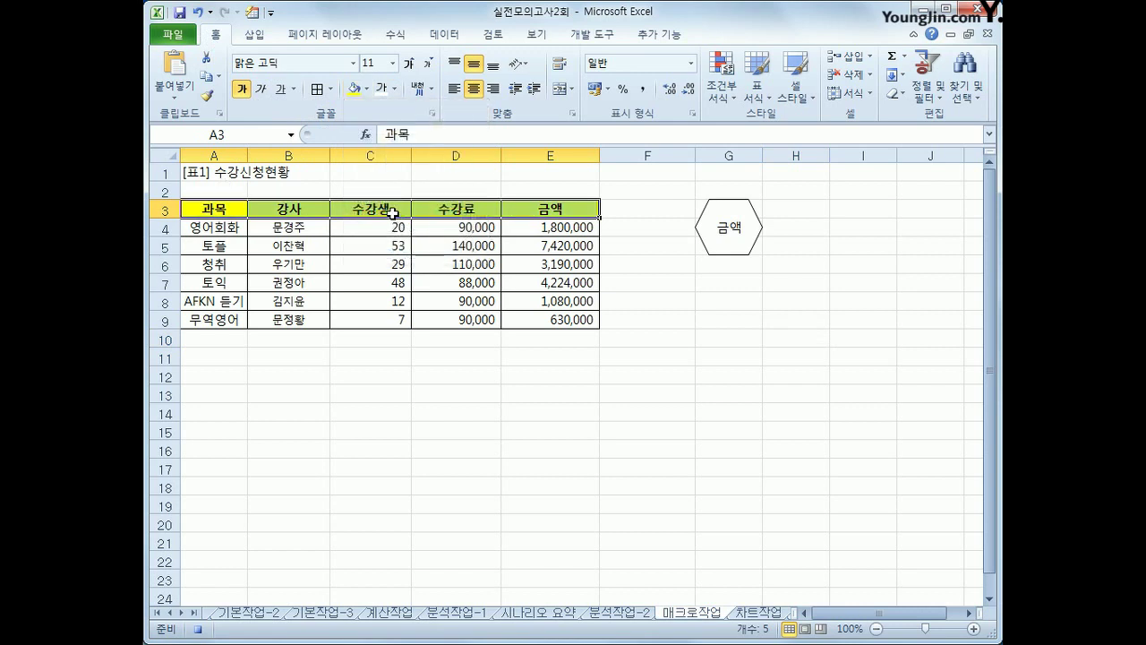
left_click(393, 212)
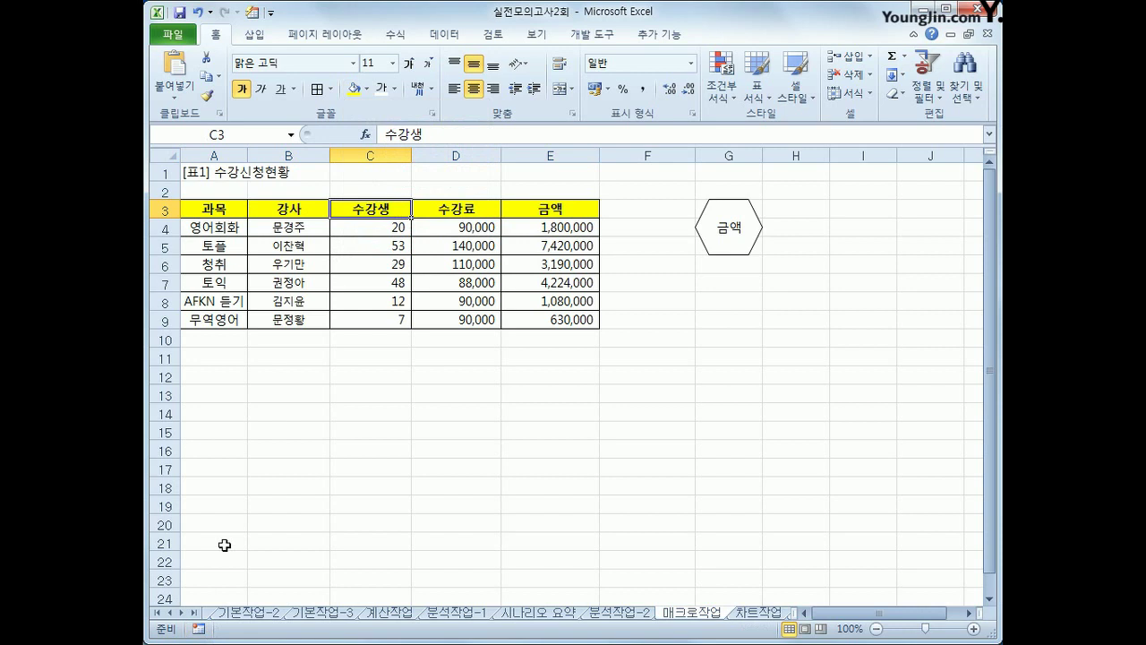
Draw a rounded rectangle about 2.12 cm wide and 1.14 cm high over G7:G8 and label it 서식.
left_click(254, 35)
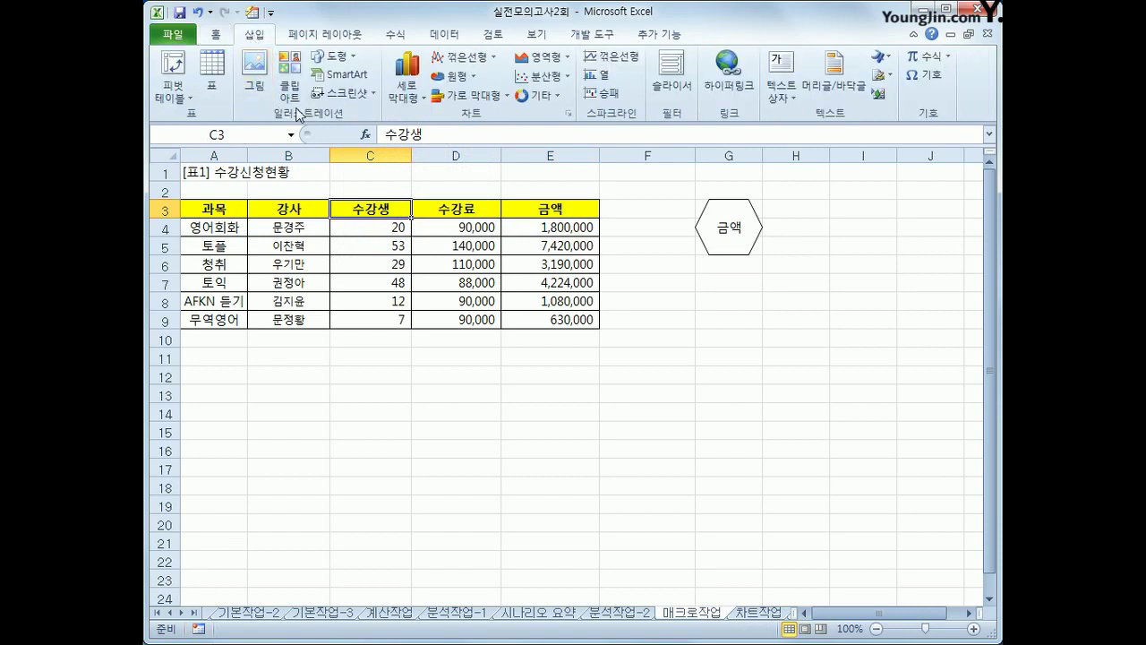
left_click(344, 58)
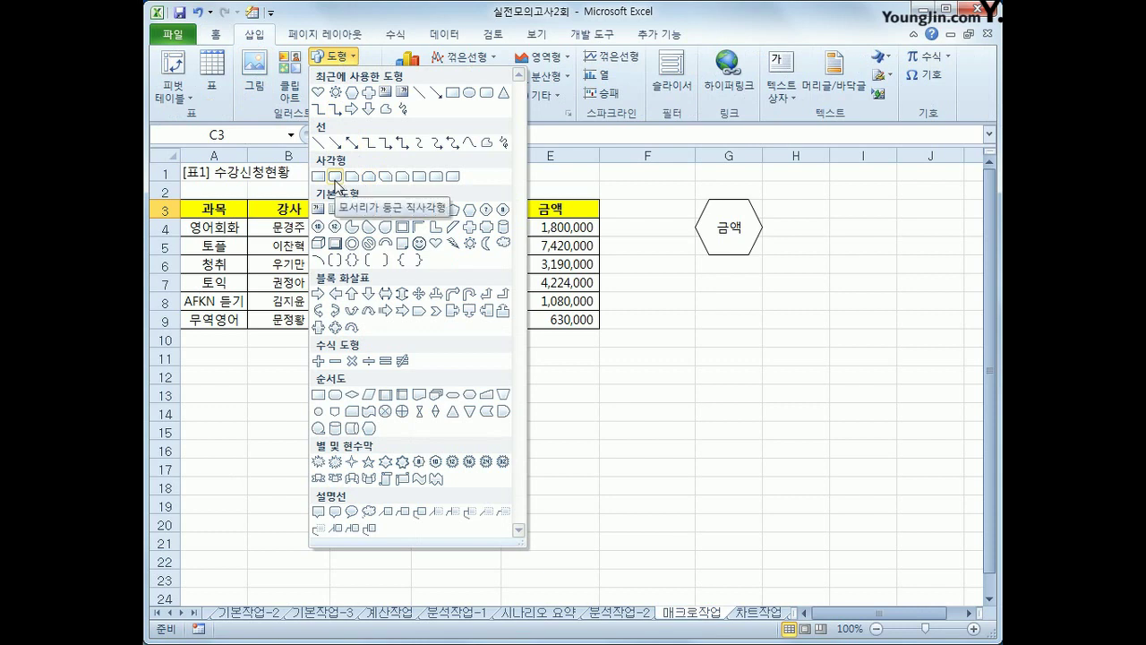
left_click(335, 180)
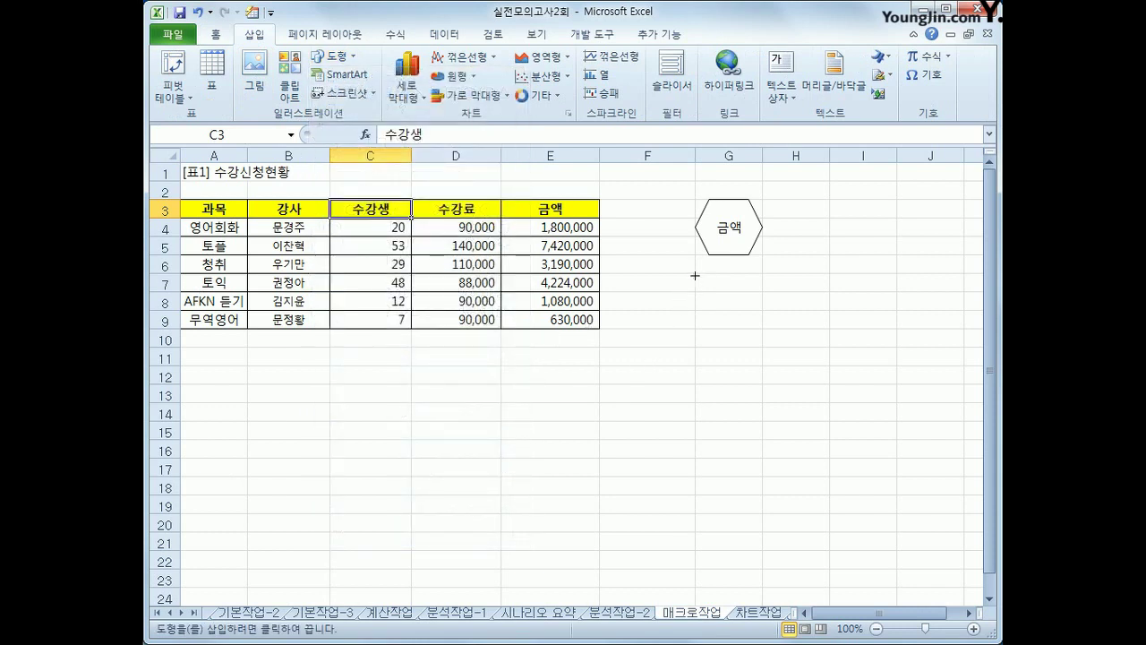
left_click_drag(695, 273, 744, 313)
left_click_drag(744, 314, 743, 314)
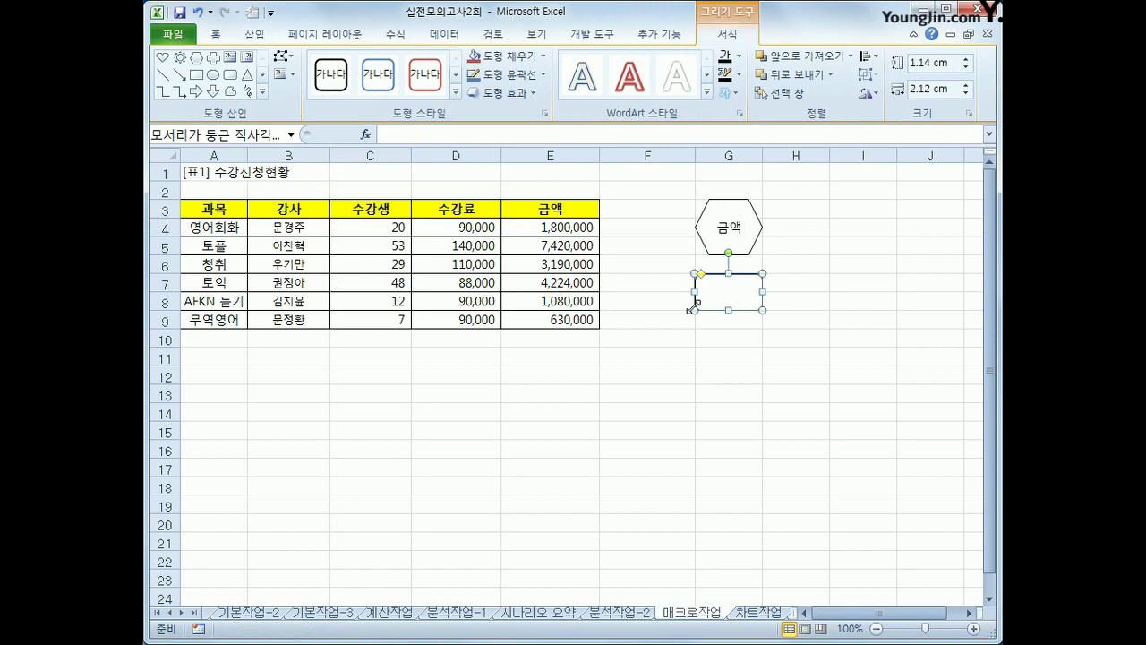
type("서식")
Assign the 서식지정 macro to the 서식 rounded rectangle.
left_click(757, 290)
right_click(757, 290)
left_click(614, 399)
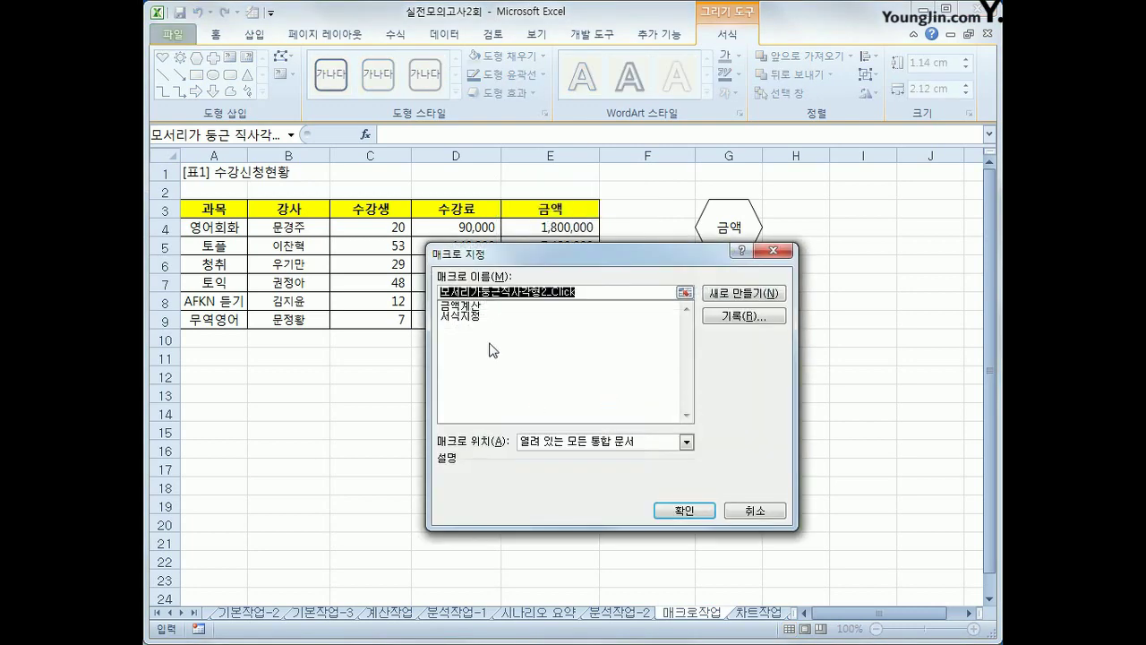
left_click(483, 317)
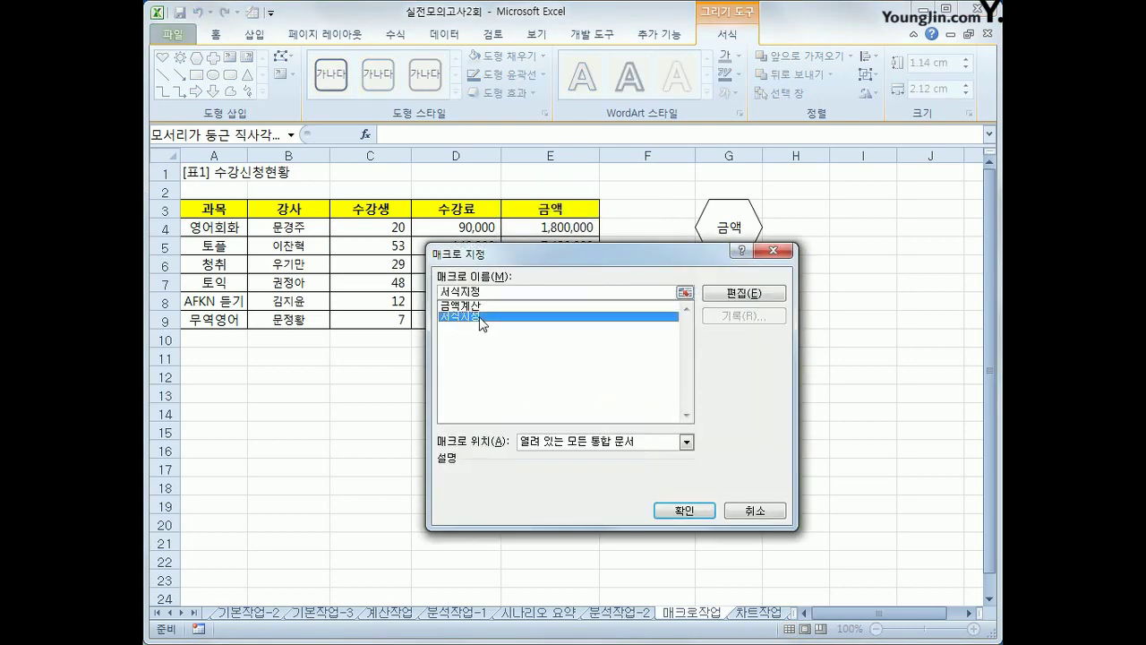
left_click(677, 508)
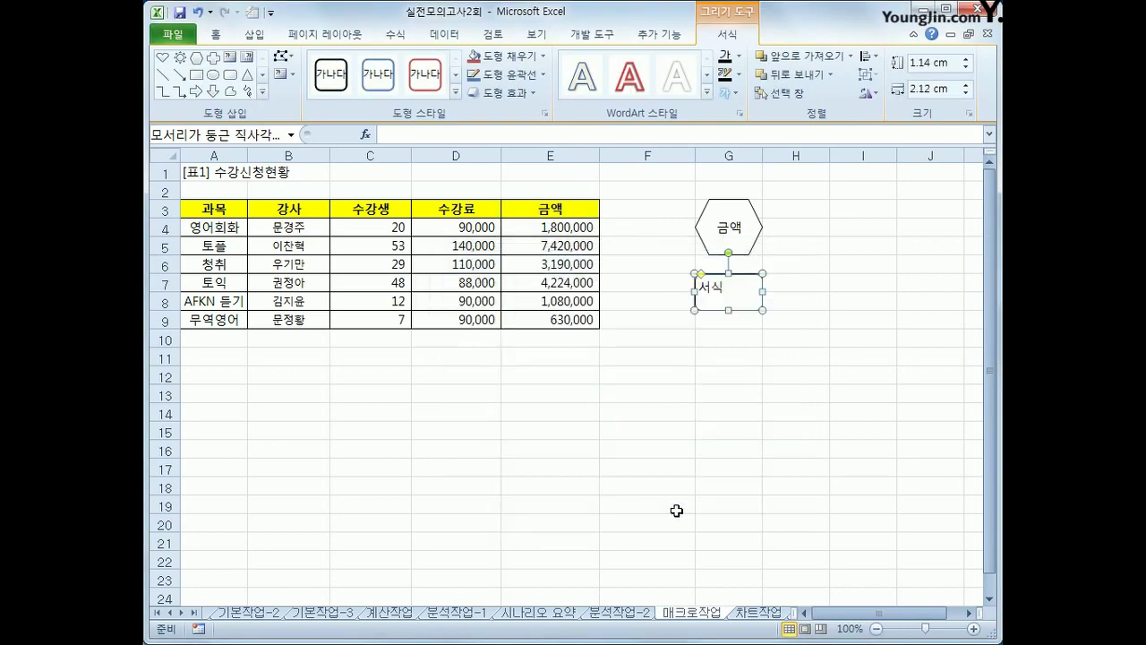
Center the 서식 text vertically and horizontally inside the rounded rectangle, and deselect the shape.
left_click(215, 34)
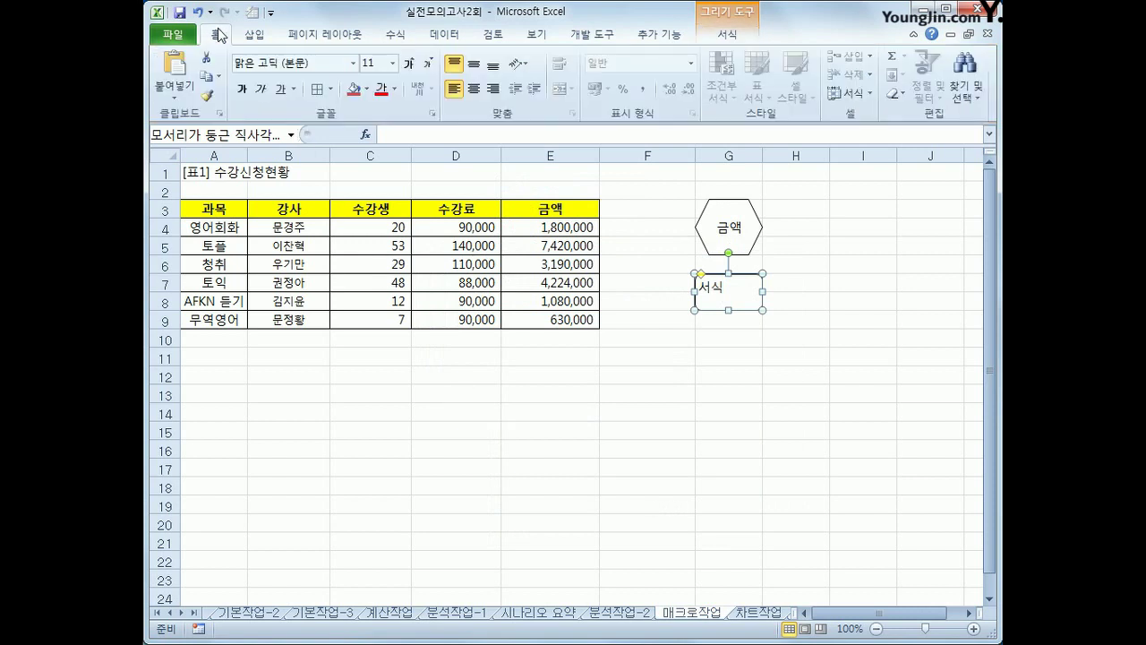
left_click(475, 66)
left_click(473, 90)
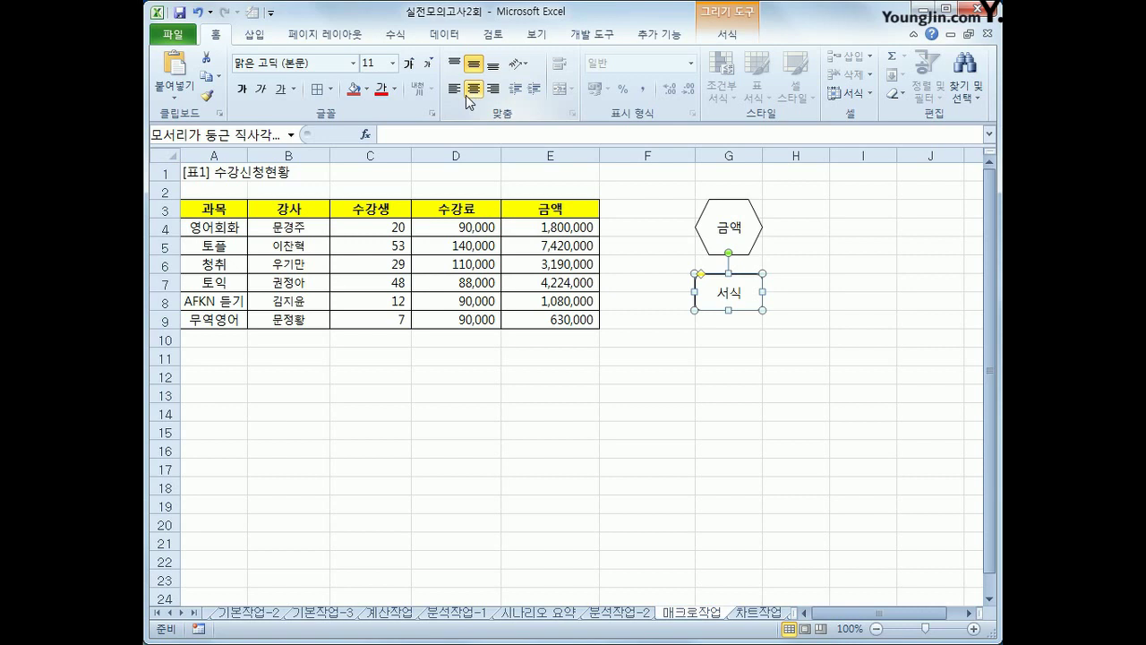
left_click(752, 436)
Stretch the 서식 rounded rectangle downward to cover G7:G9 and compare both shapes' heights with the adjacent three-row cell ranges.
left_click_drag(784, 291, 780, 302)
left_click(755, 302)
right_click(732, 313)
key("Escape")
left_click_drag(729, 310, 729, 328)
left_click_drag(793, 289, 792, 317)
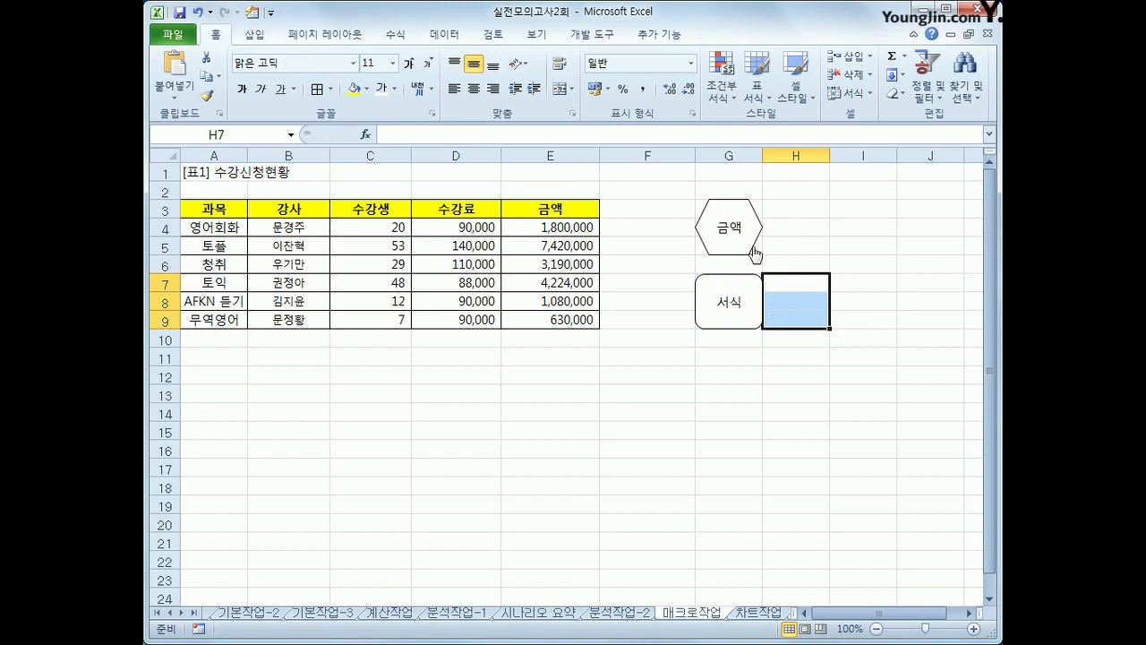
left_click_drag(782, 206, 787, 245)
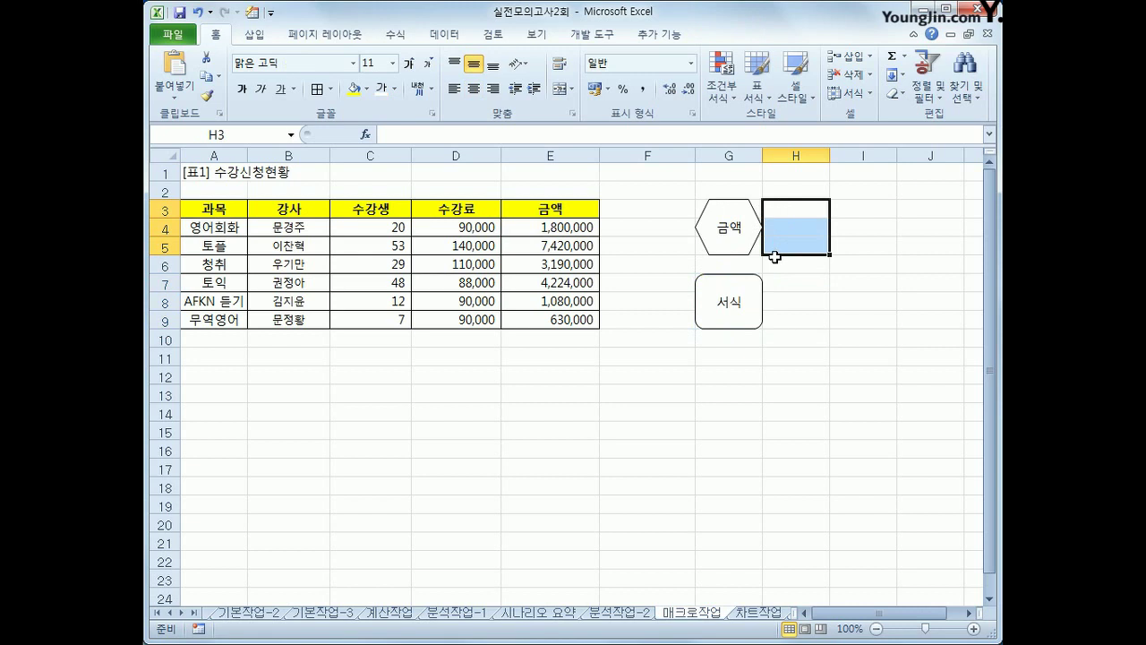
left_click(812, 466)
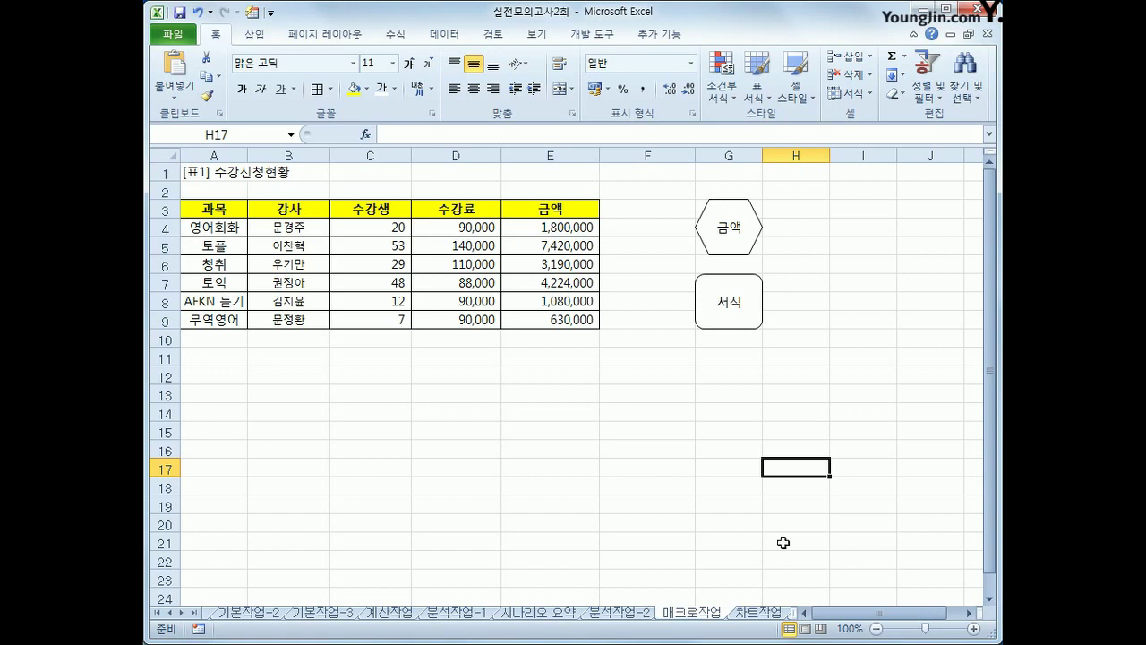
On the 차트작업 sheet, change the 2월매출 pie chart's type to 3-D pie.
left_click(768, 618)
scroll(774, 503, "down", 3)
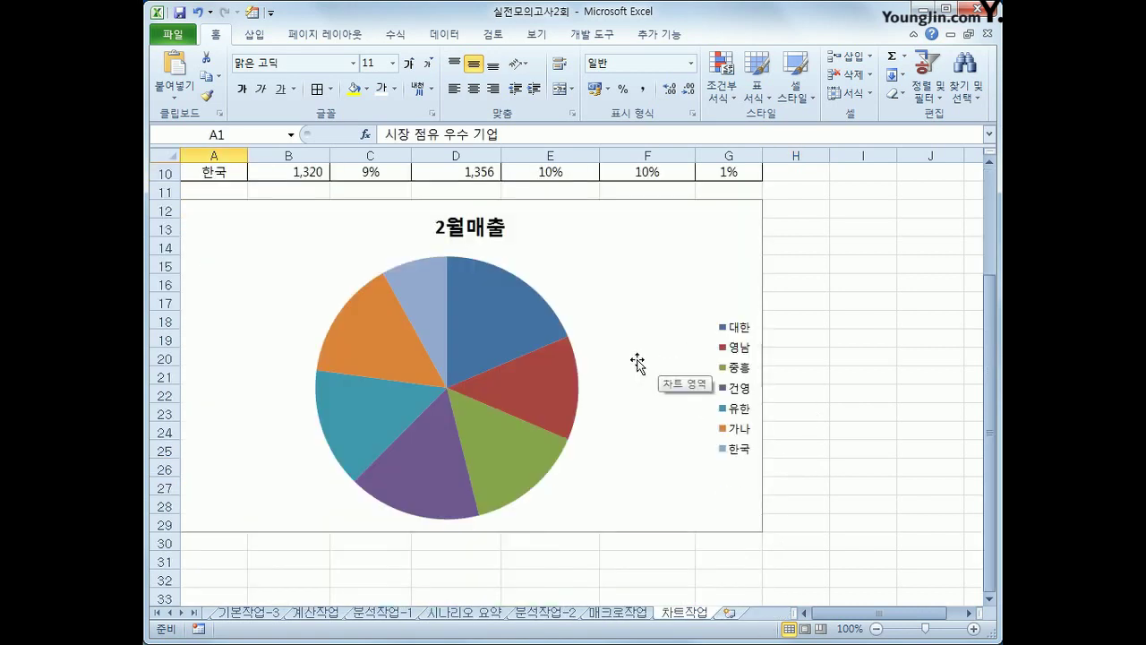
left_click(653, 296)
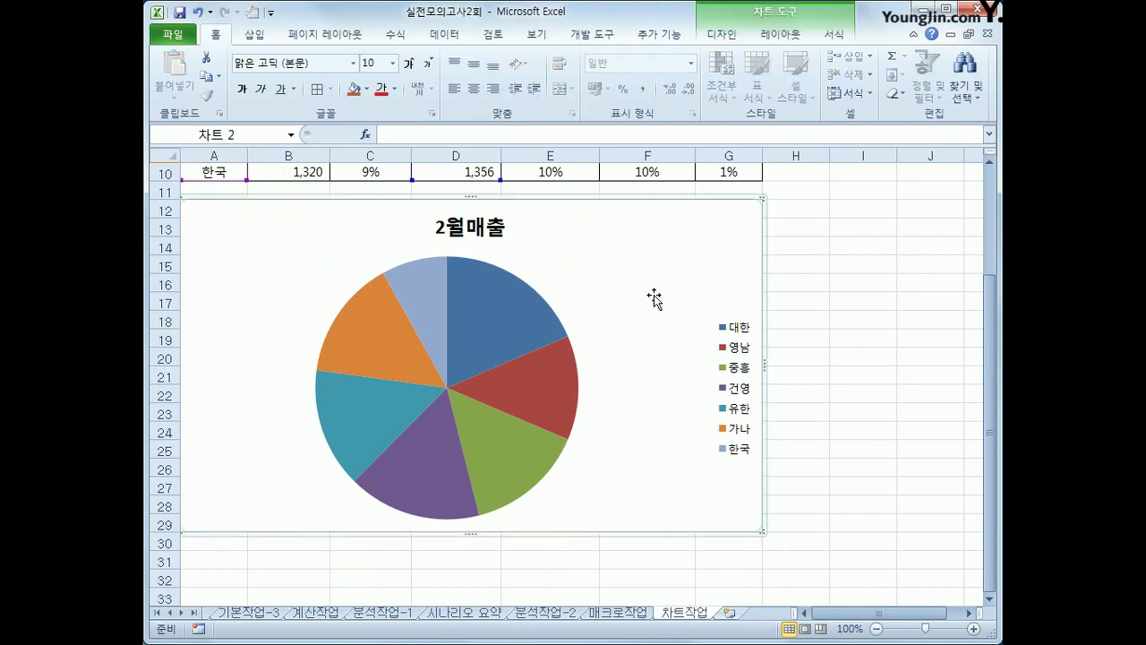
right_click(668, 231)
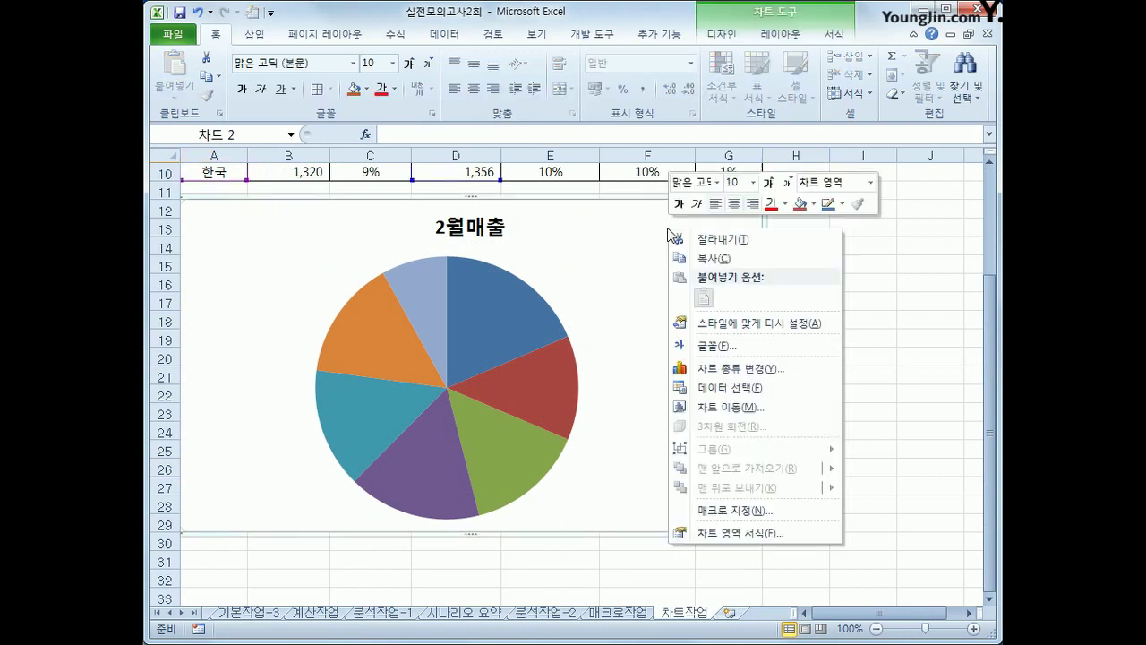
left_click(730, 368)
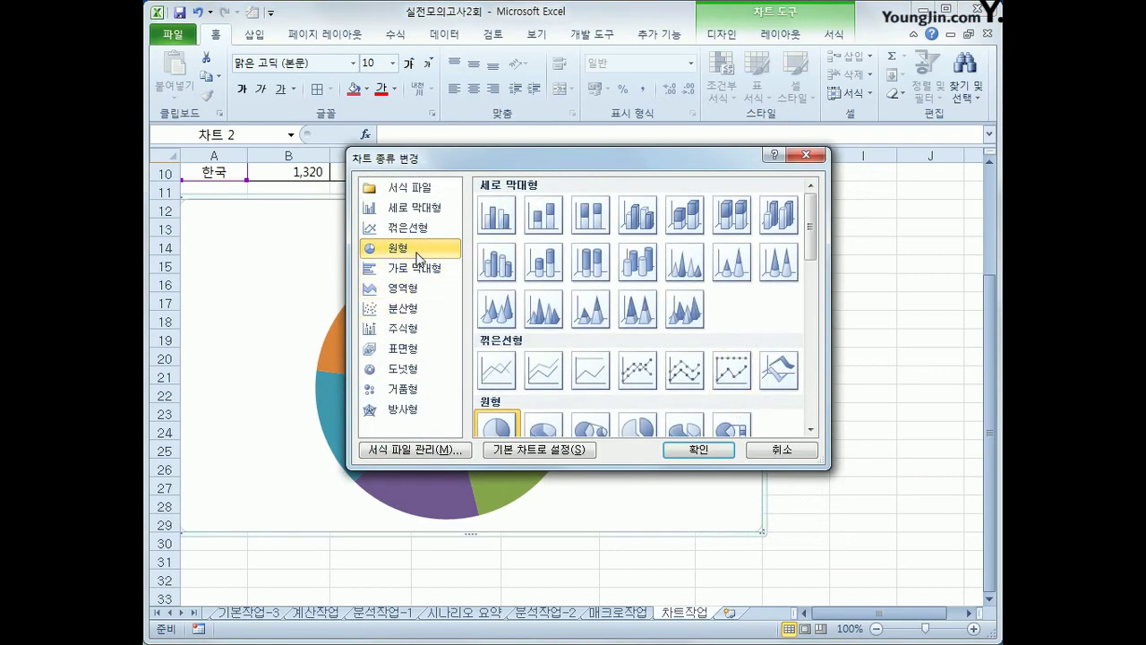
left_click(542, 428)
left_click(698, 450)
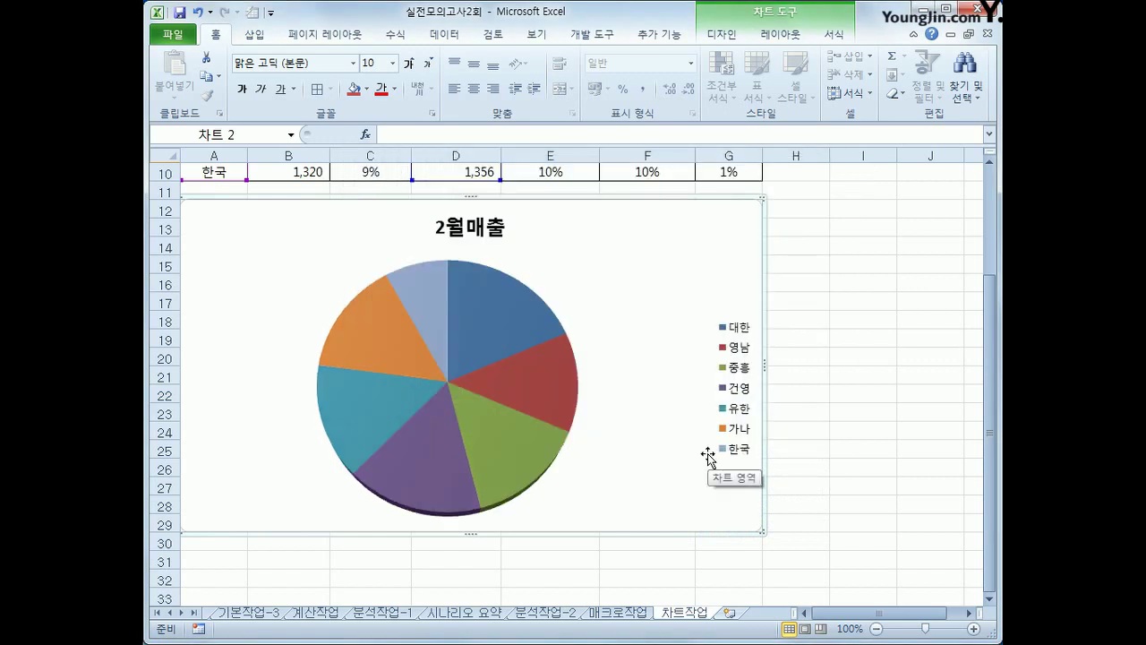
Change the pie chart's title to "2월 우수 기업 시장 점유 구성".
left_click(480, 226)
left_click(507, 227)
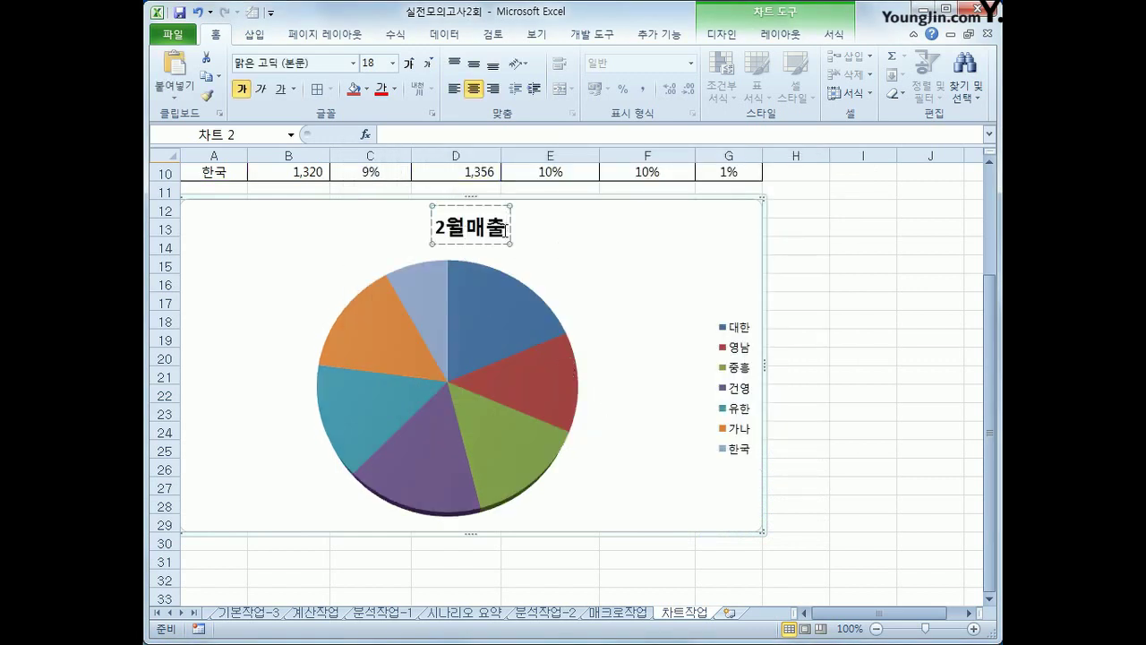
key("BackSpace")
key("BackSpace")
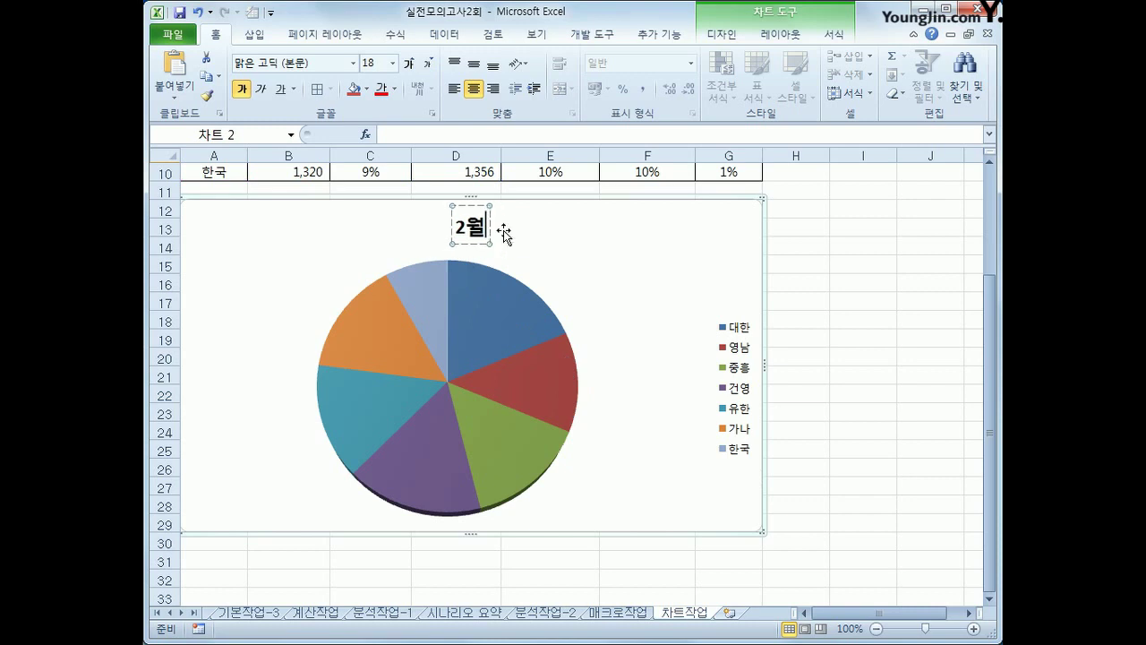
type("우수 기업 시자")
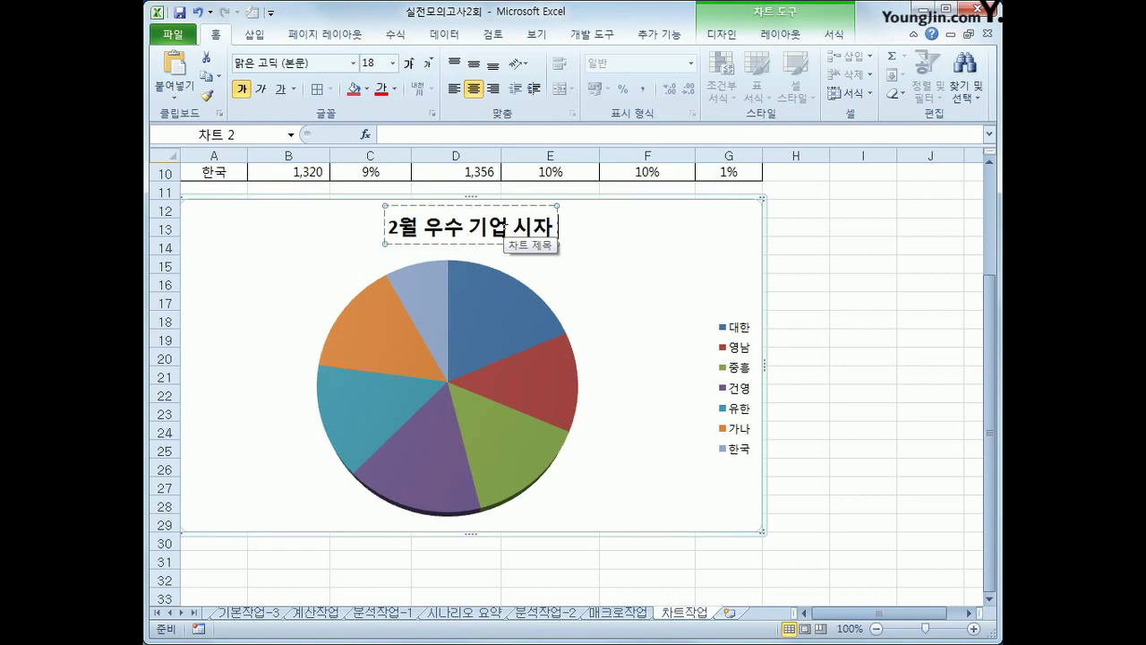
type("ㅇ 점유")
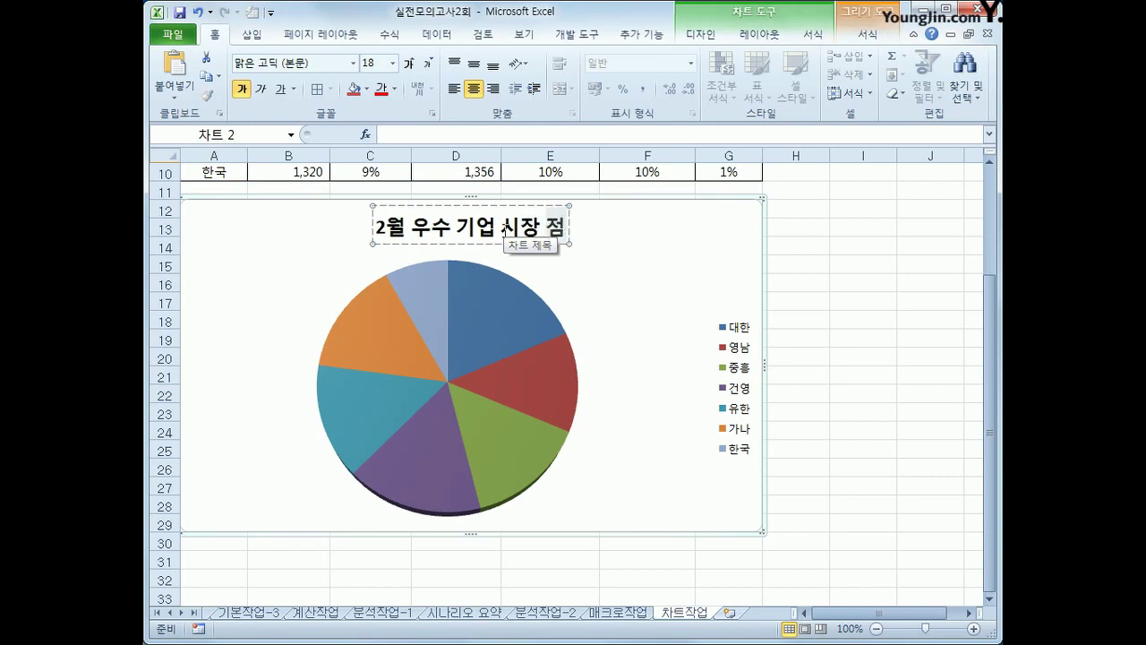
type(" 구성")
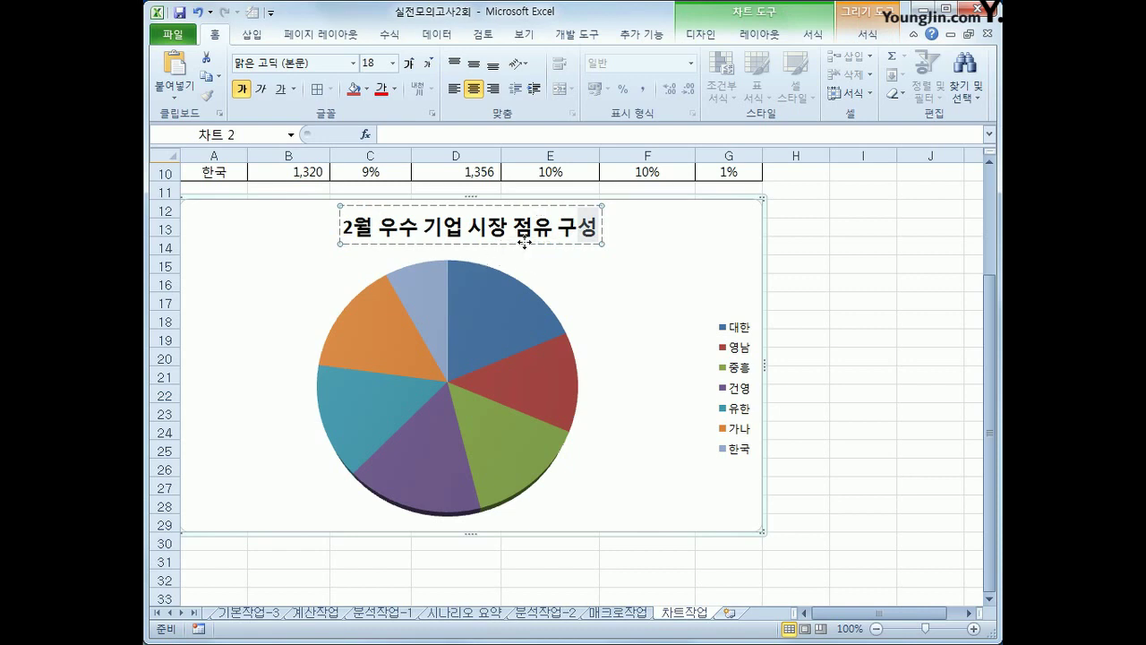
Format the chart title in 굴림체, size 16, without bold.
left_click(524, 243)
right_click(525, 242)
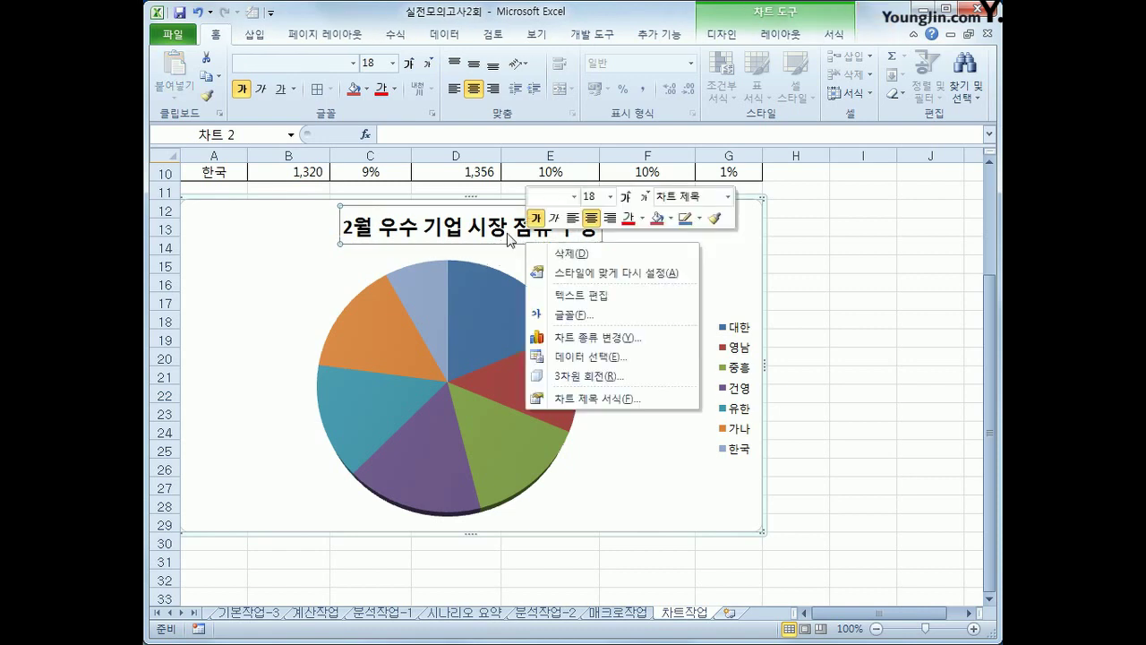
left_click(574, 196)
left_click_drag(751, 274, 737, 365)
left_click(618, 536)
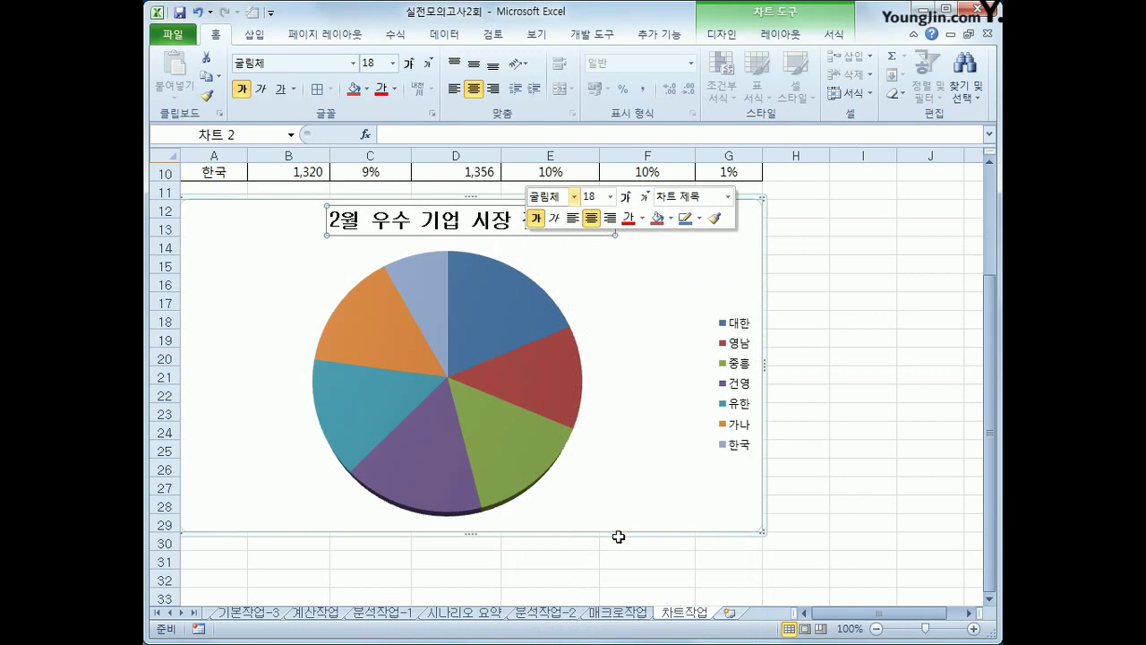
left_click(641, 197)
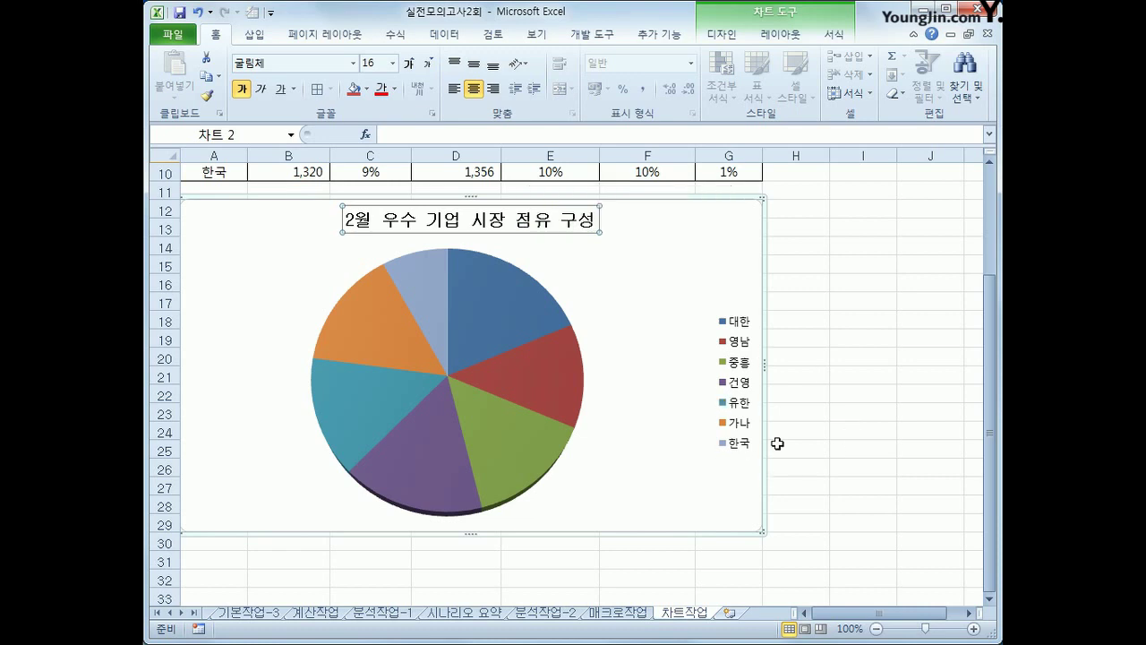
Delete the legend from the 2월매출 pie chart.
left_click(743, 394)
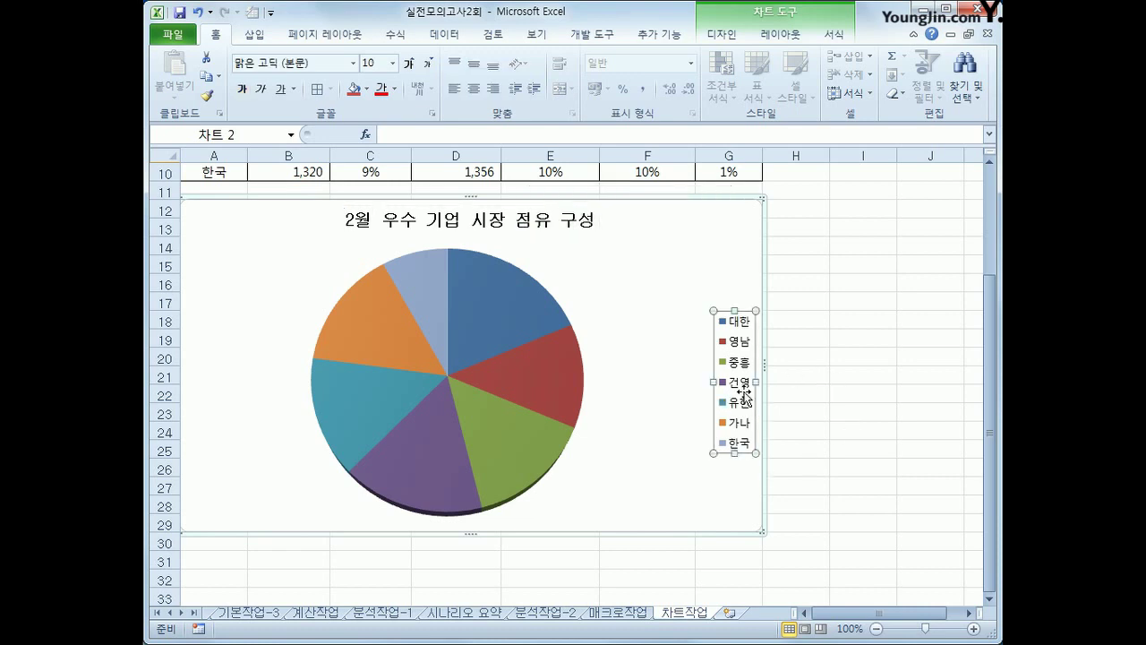
key("Delete")
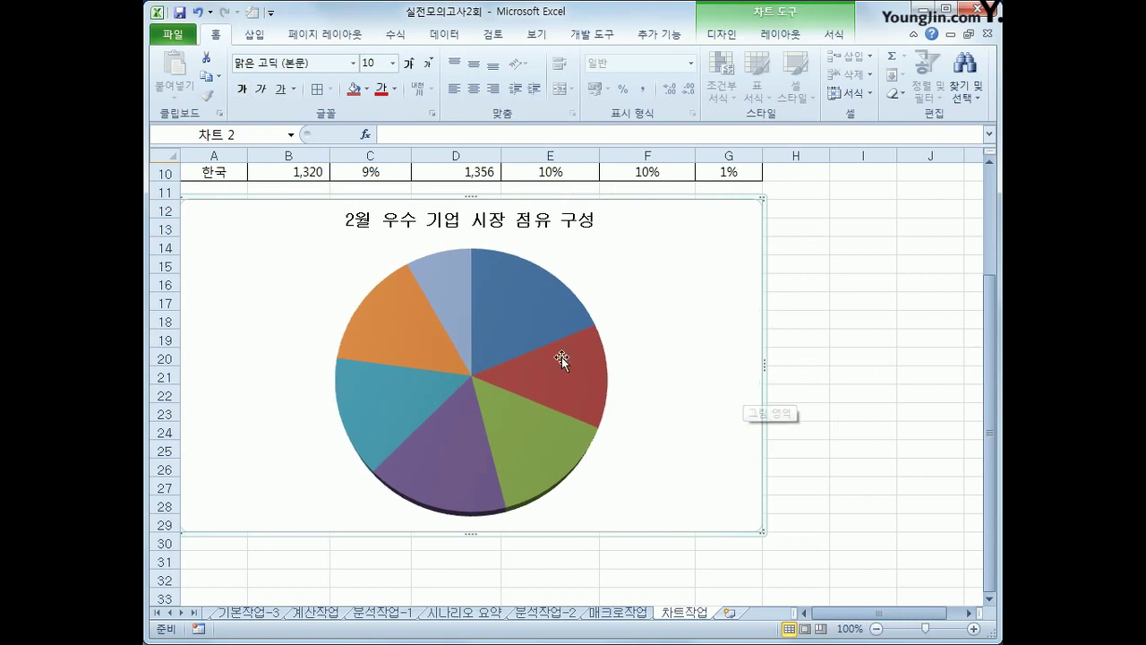
Add data labels to the pie series showing 항목 이름 and 백분율 without 값, positioned at 바깥쪽 끝에.
left_click(546, 331)
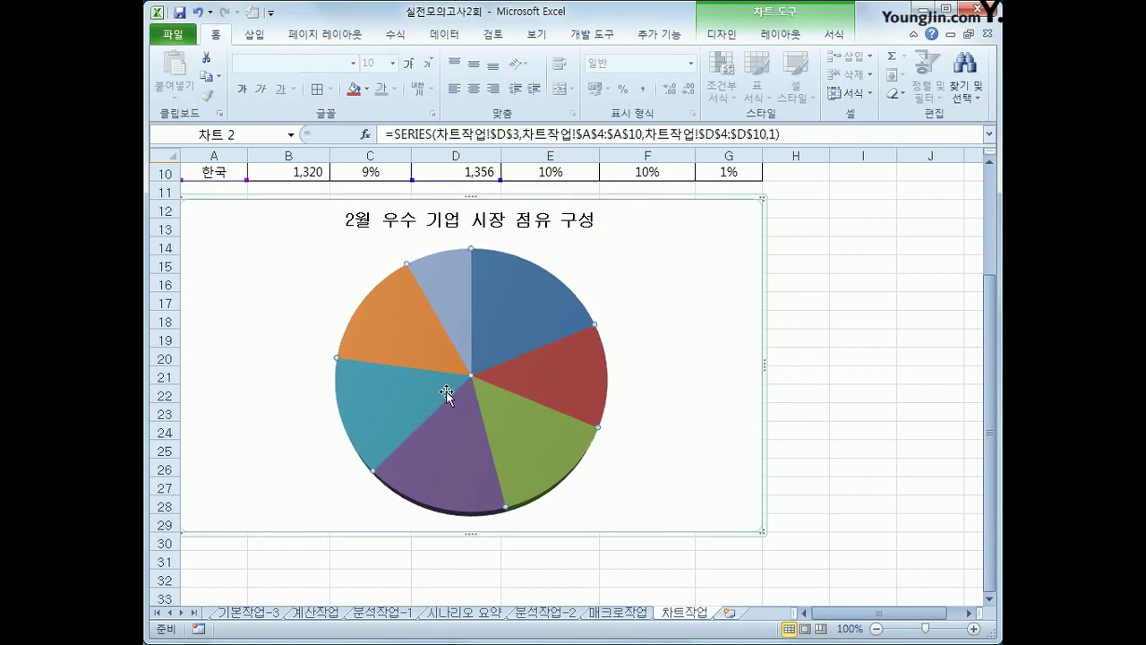
left_click(783, 39)
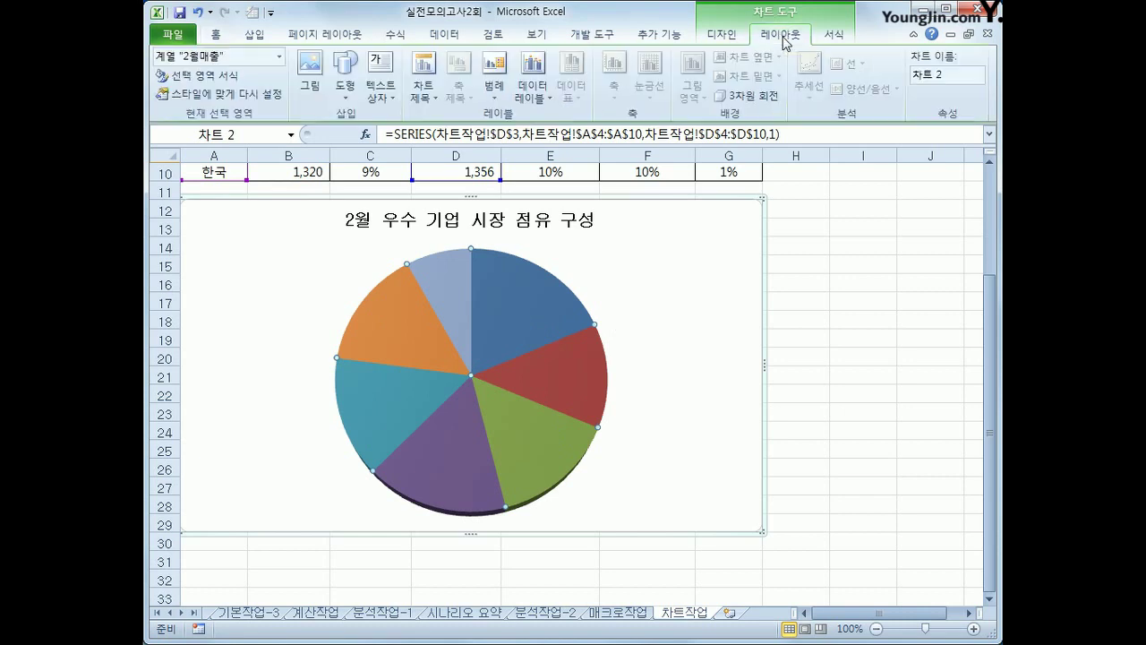
left_click(526, 101)
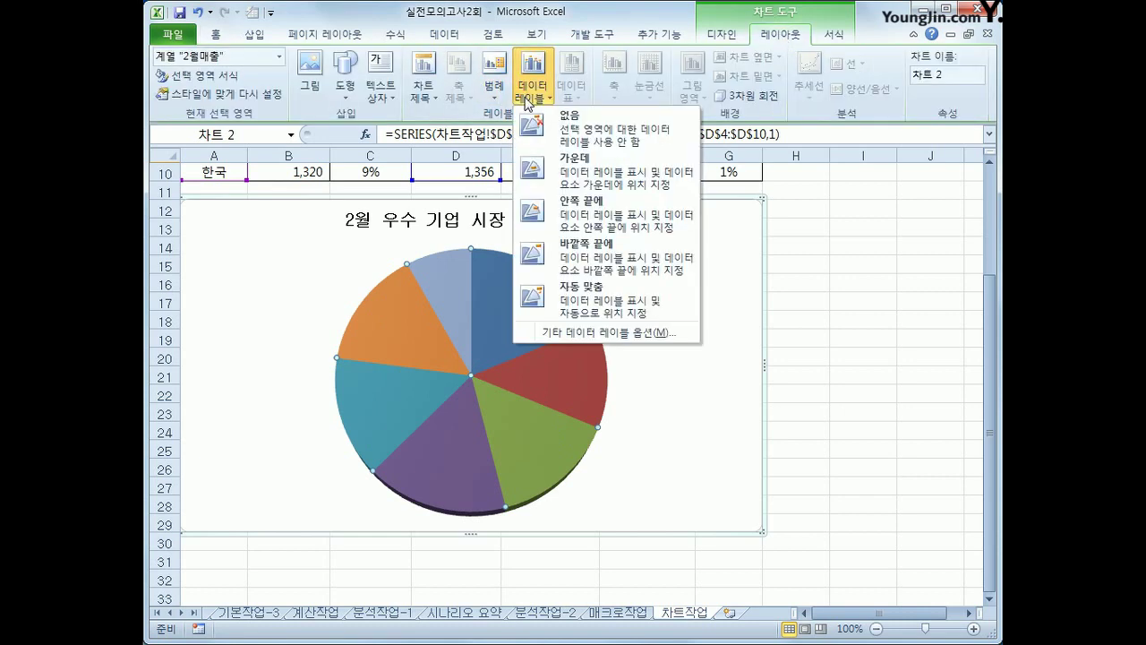
left_click(557, 332)
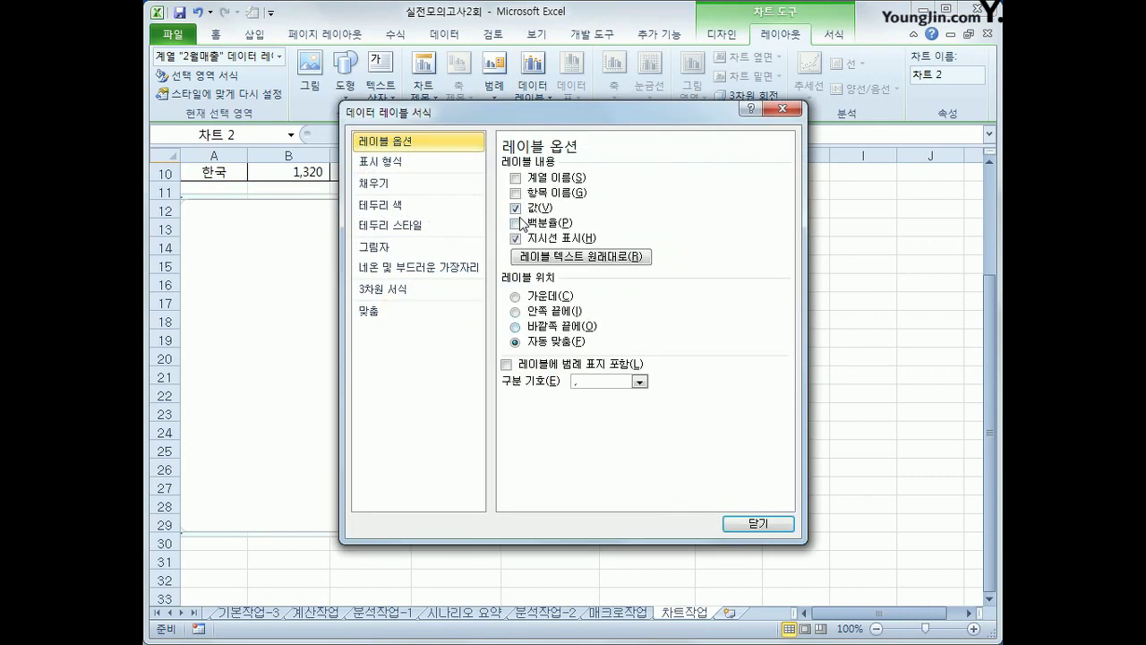
left_click(517, 208)
left_click(541, 197)
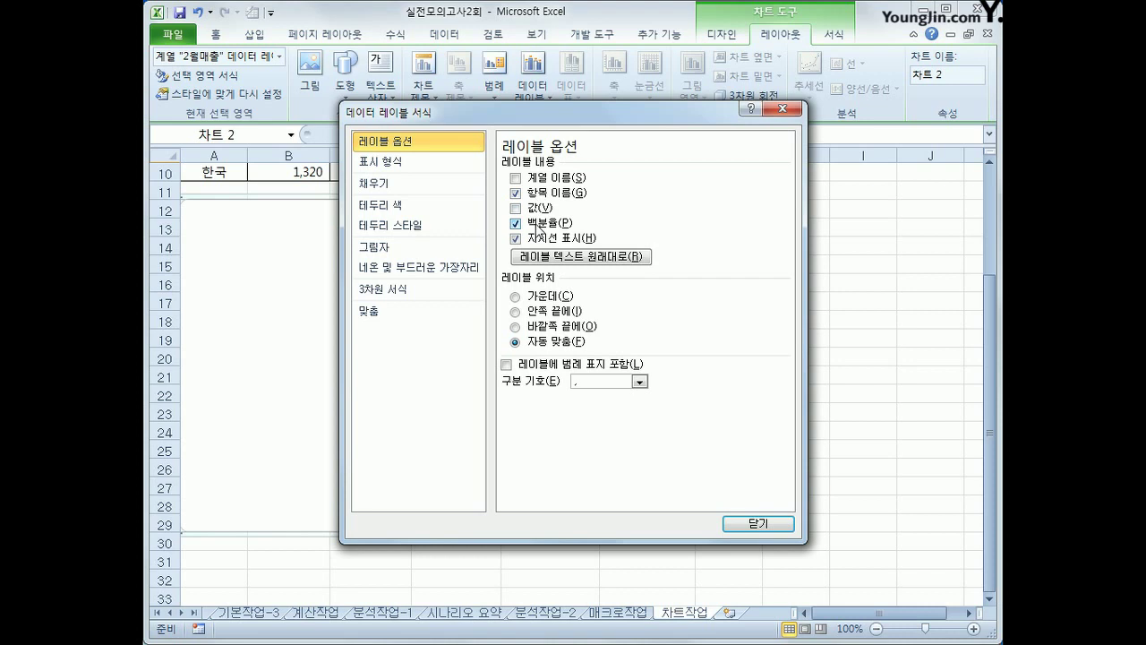
left_click(545, 328)
left_click(754, 527)
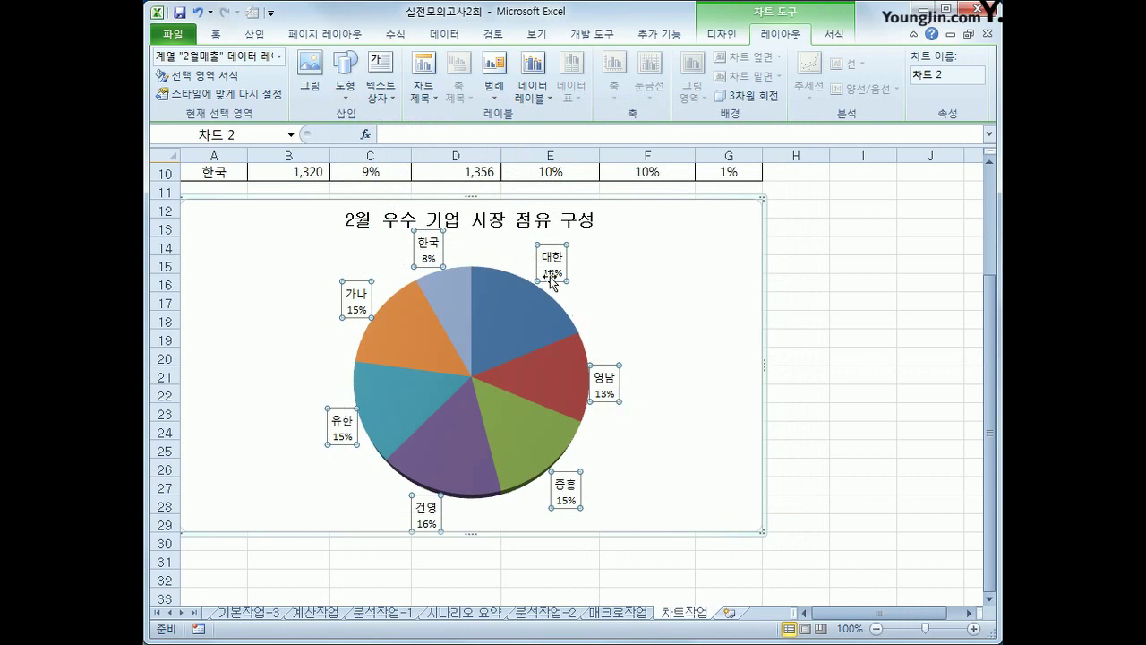
Format the pie chart's data labels in 굴림, size 10.
left_click(217, 36)
left_click(305, 61)
left_click(352, 62)
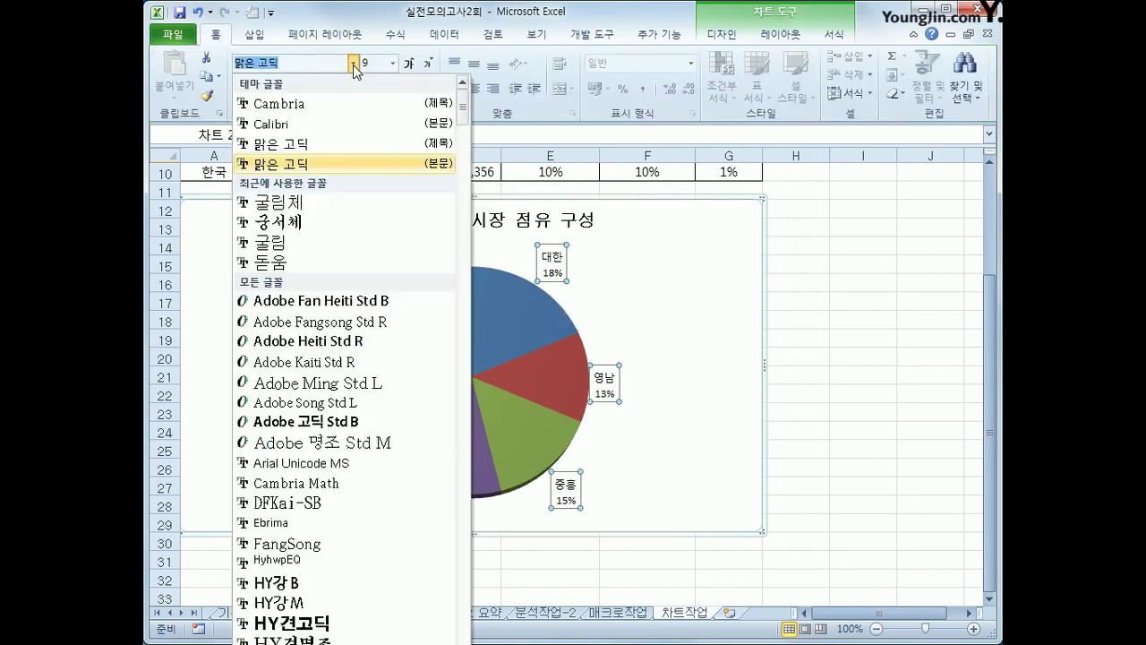
left_click(322, 244)
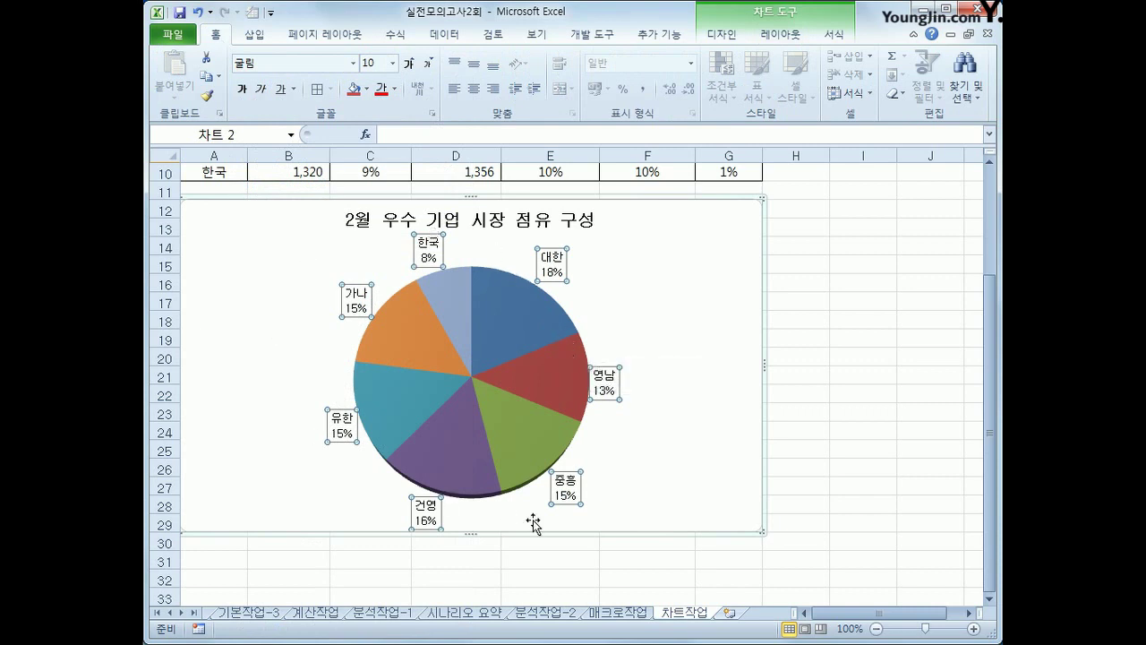
Set the pie series' first slice angle (첫째 조각의 각) to 45 degrees.
left_click(536, 338)
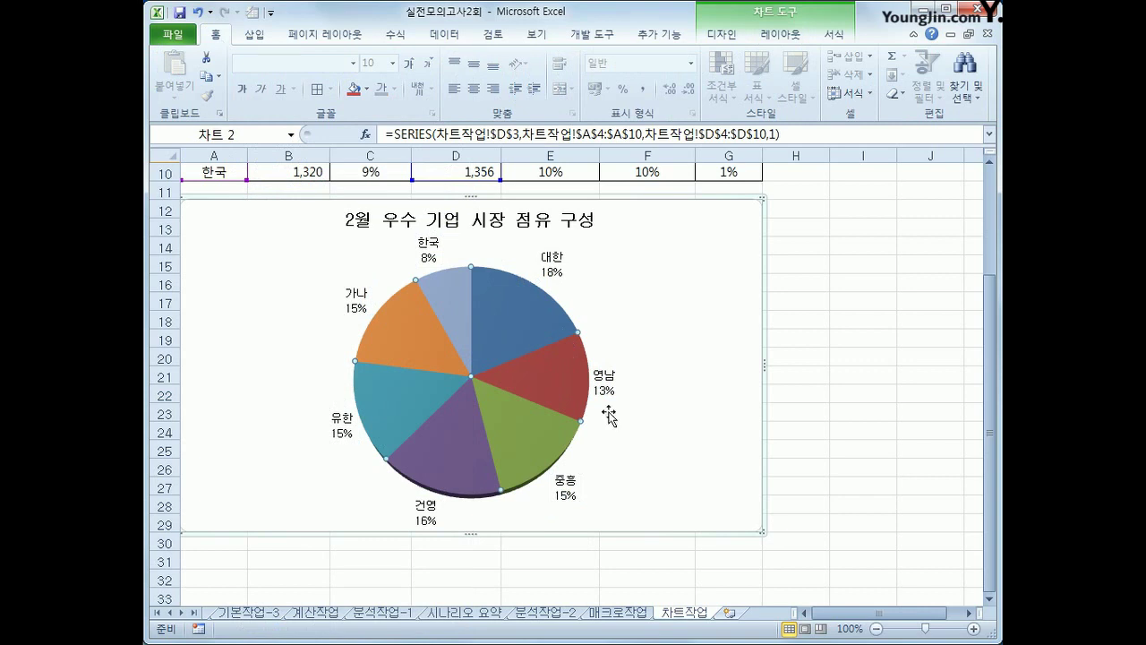
left_click(669, 411)
left_click(502, 328)
right_click(523, 309)
left_click(638, 459)
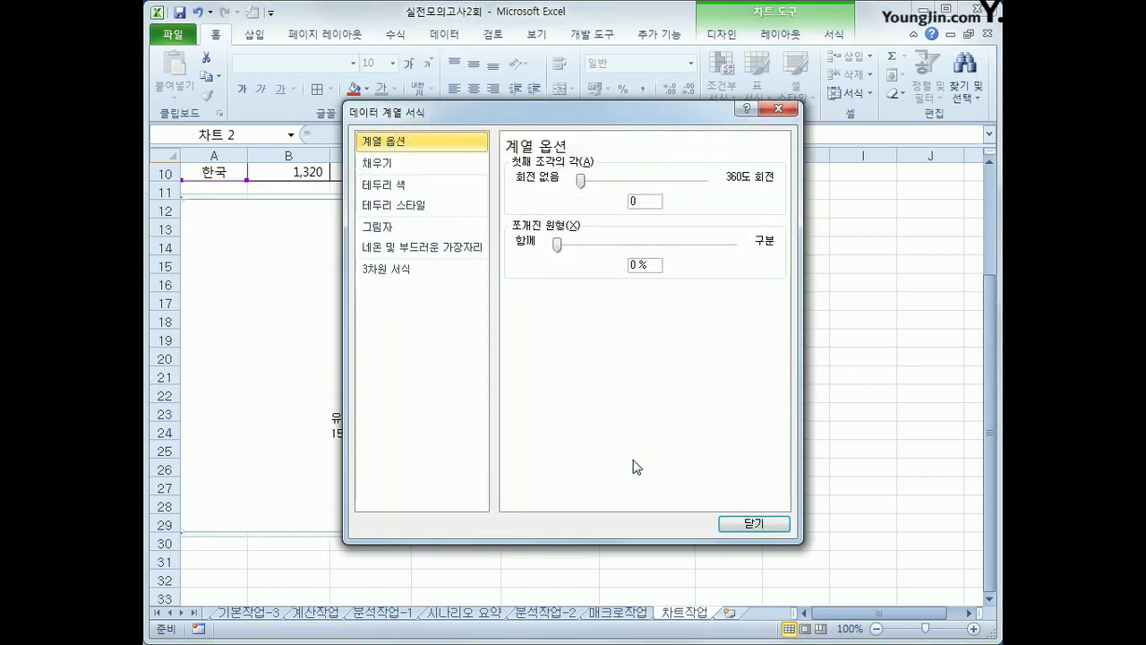
double_click(648, 202)
type("45")
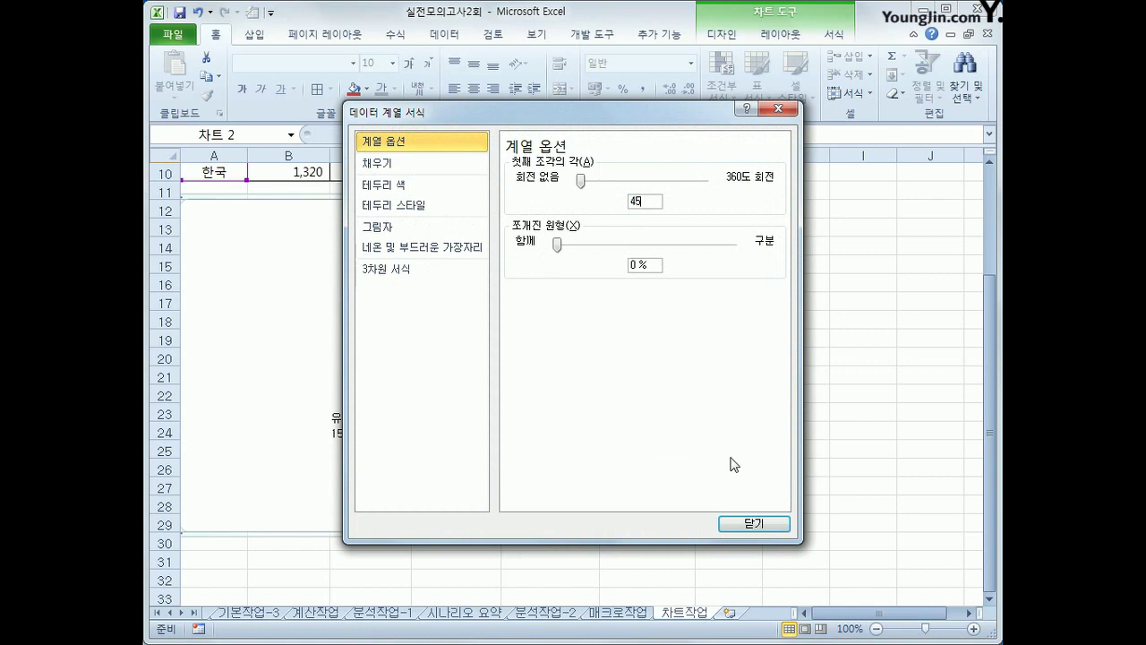
left_click(772, 526)
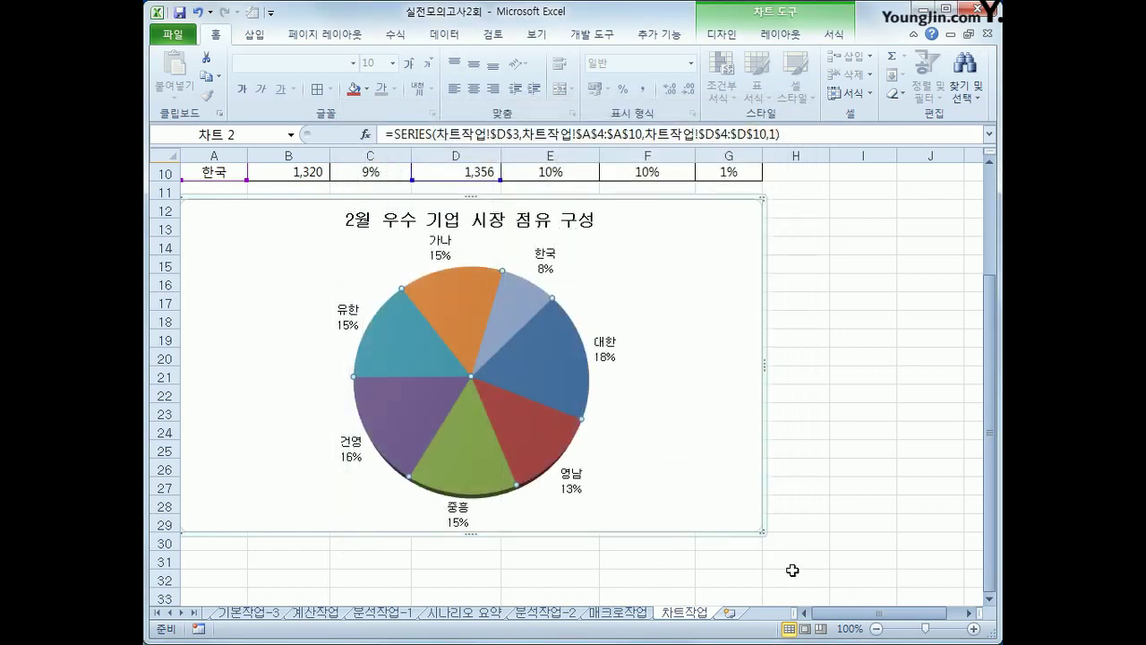
Select only the 대한 slice and pull it slightly outward from the rest of the pie.
left_click(536, 372)
left_click(848, 372)
left_click(538, 309)
left_click(559, 358)
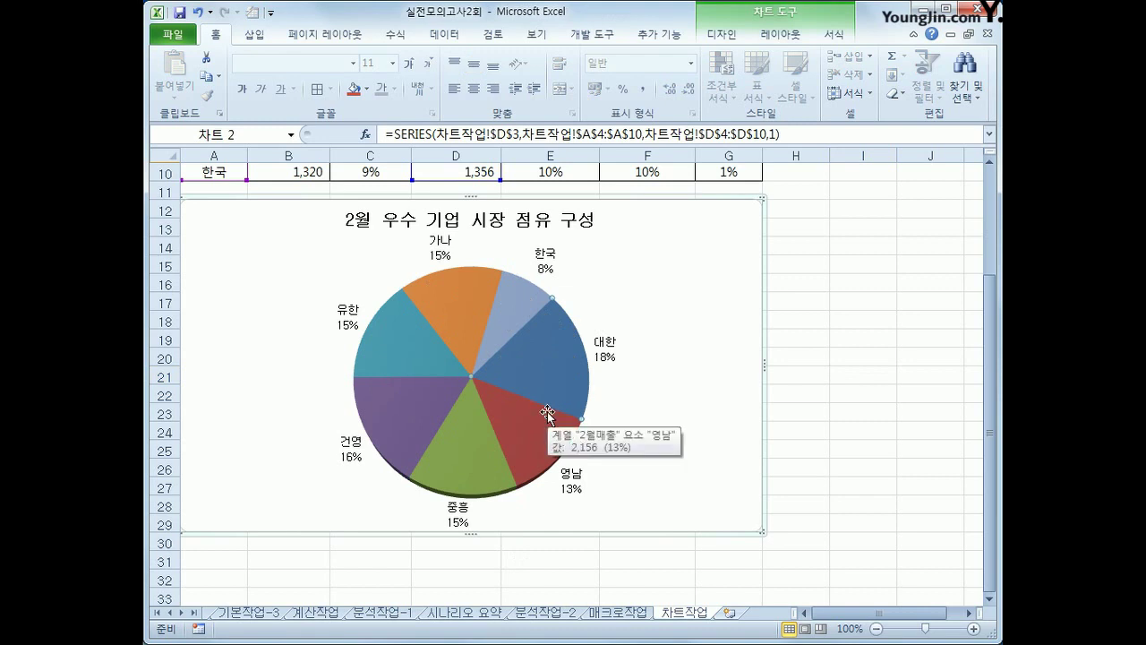
mouse_move(564, 376)
left_click_drag(564, 376, 584, 370)
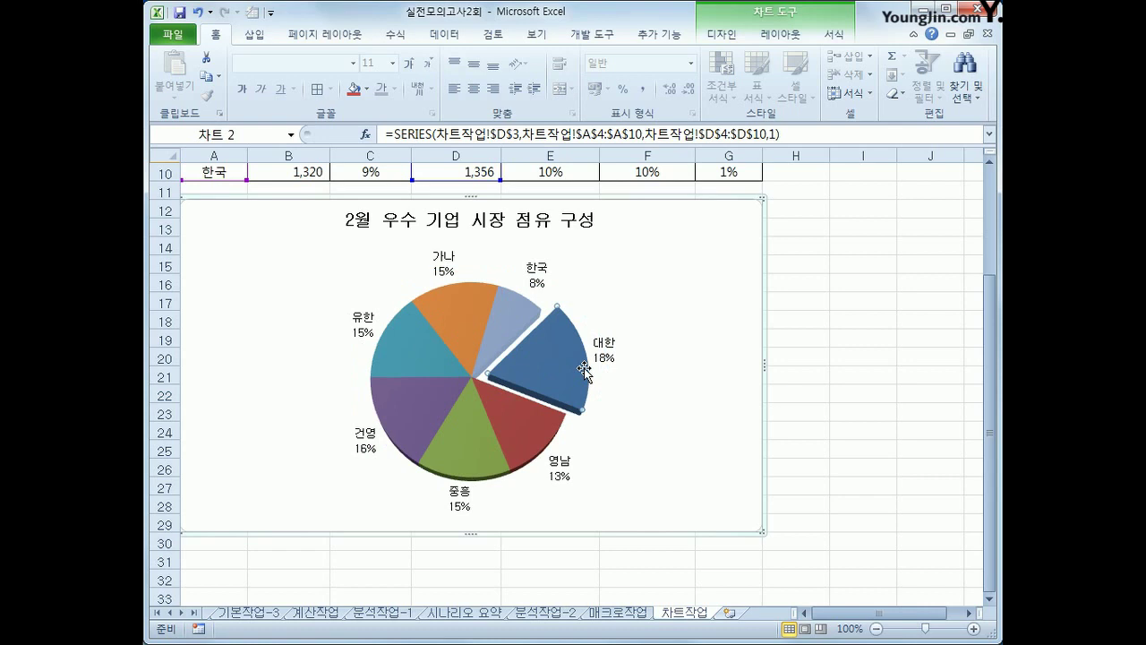
mouse_move(551, 391)
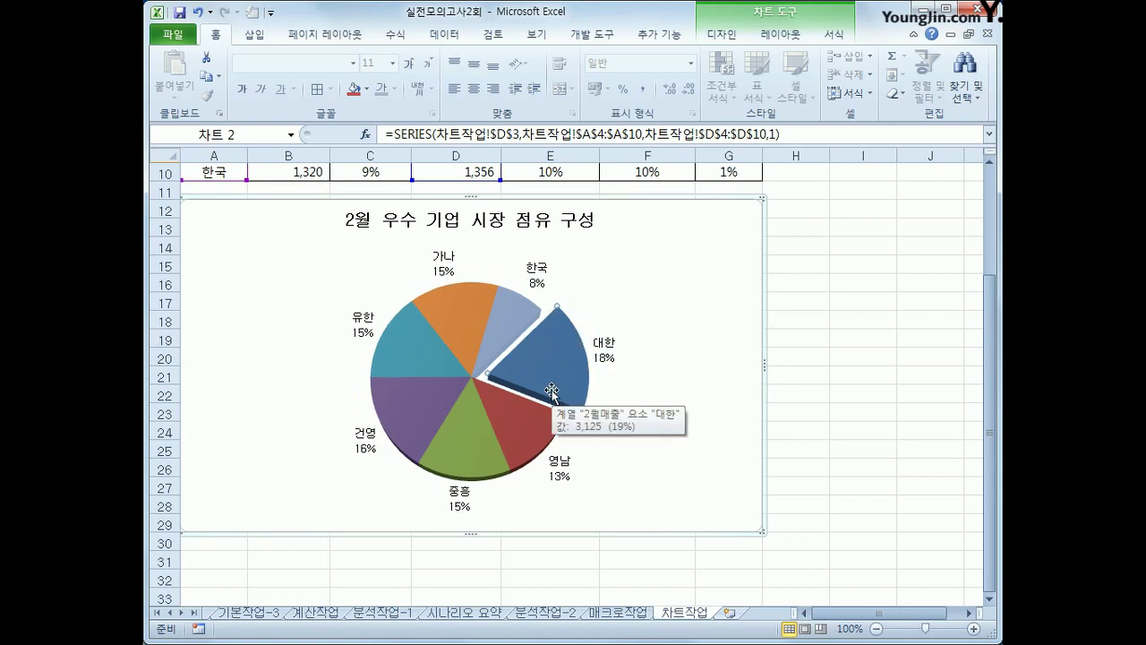